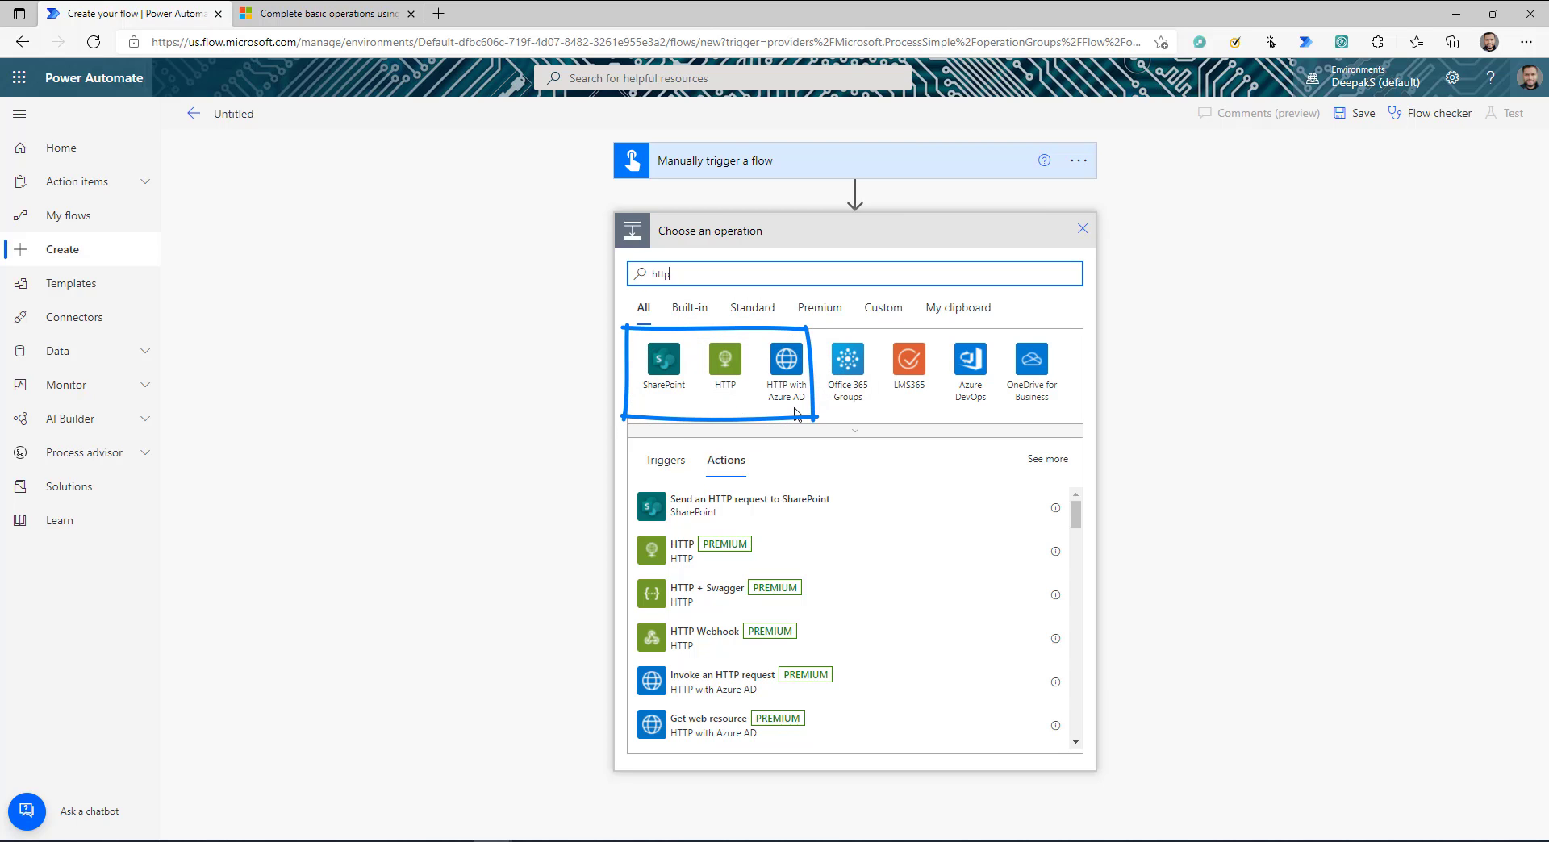
Open the SharePoint connector's actions for the new flow operation and find Send an HTTP request to SharePoint
{"action": "key", "text": "Escape"}
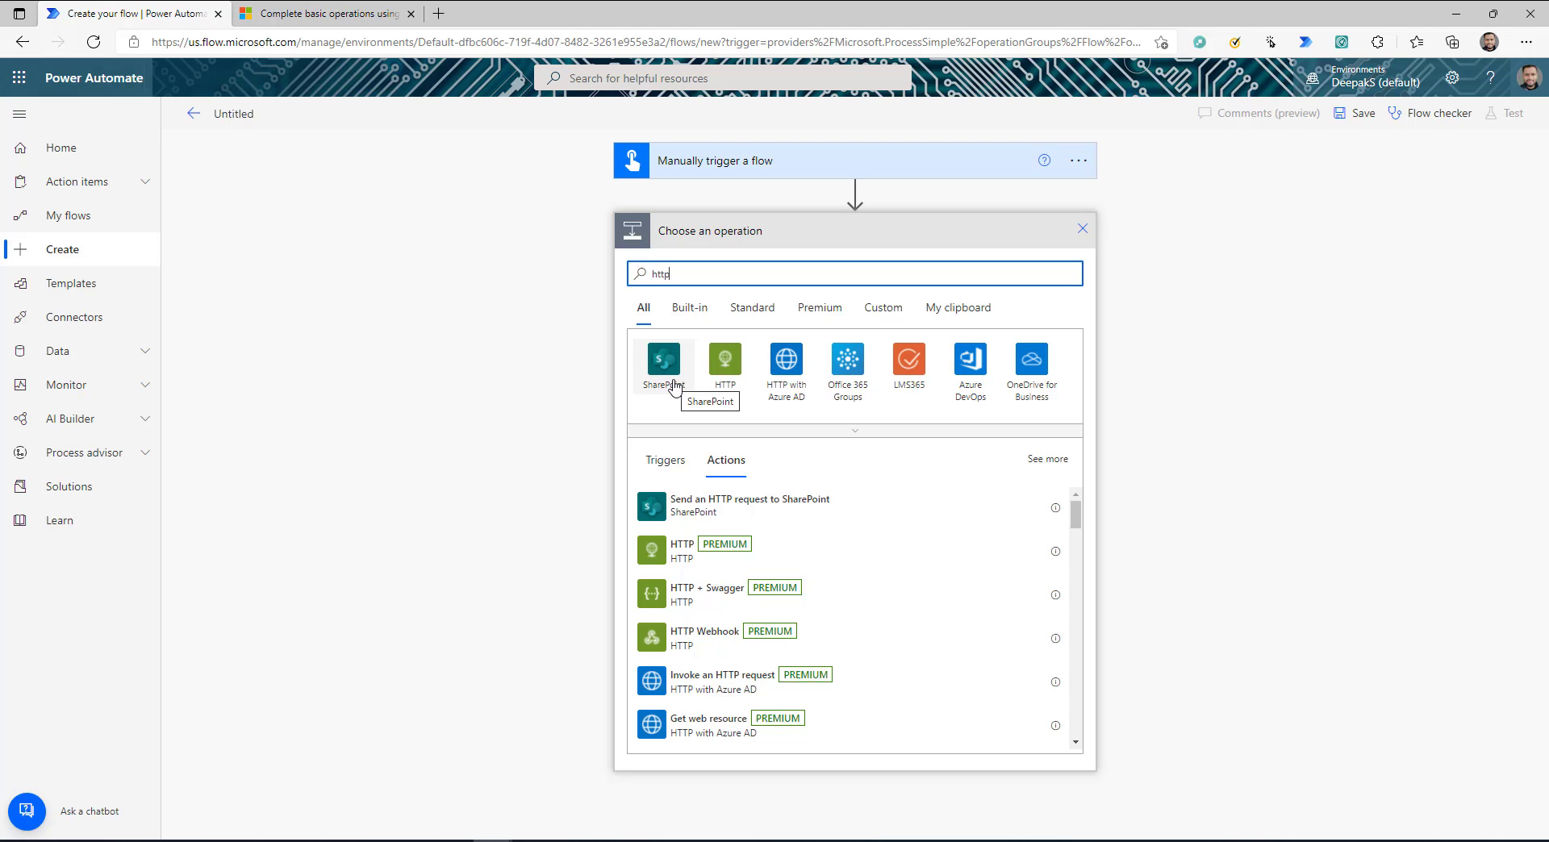
{"action": "left_click", "coordinate": [675, 386]}
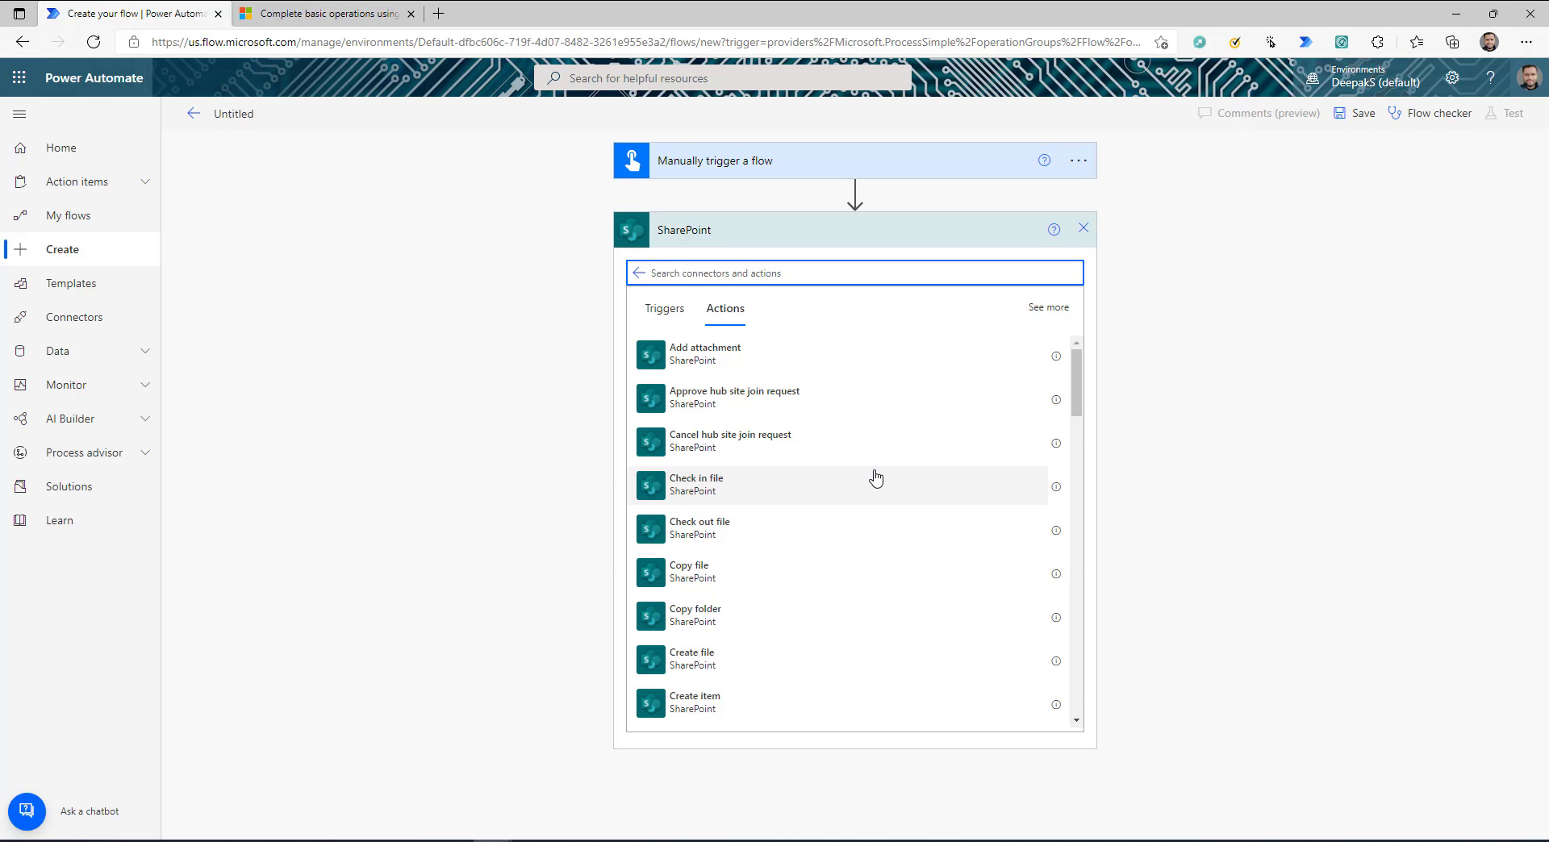
{"action": "scroll", "coordinate": [860, 560], "scroll_direction": "down", "scroll_amount": 10}
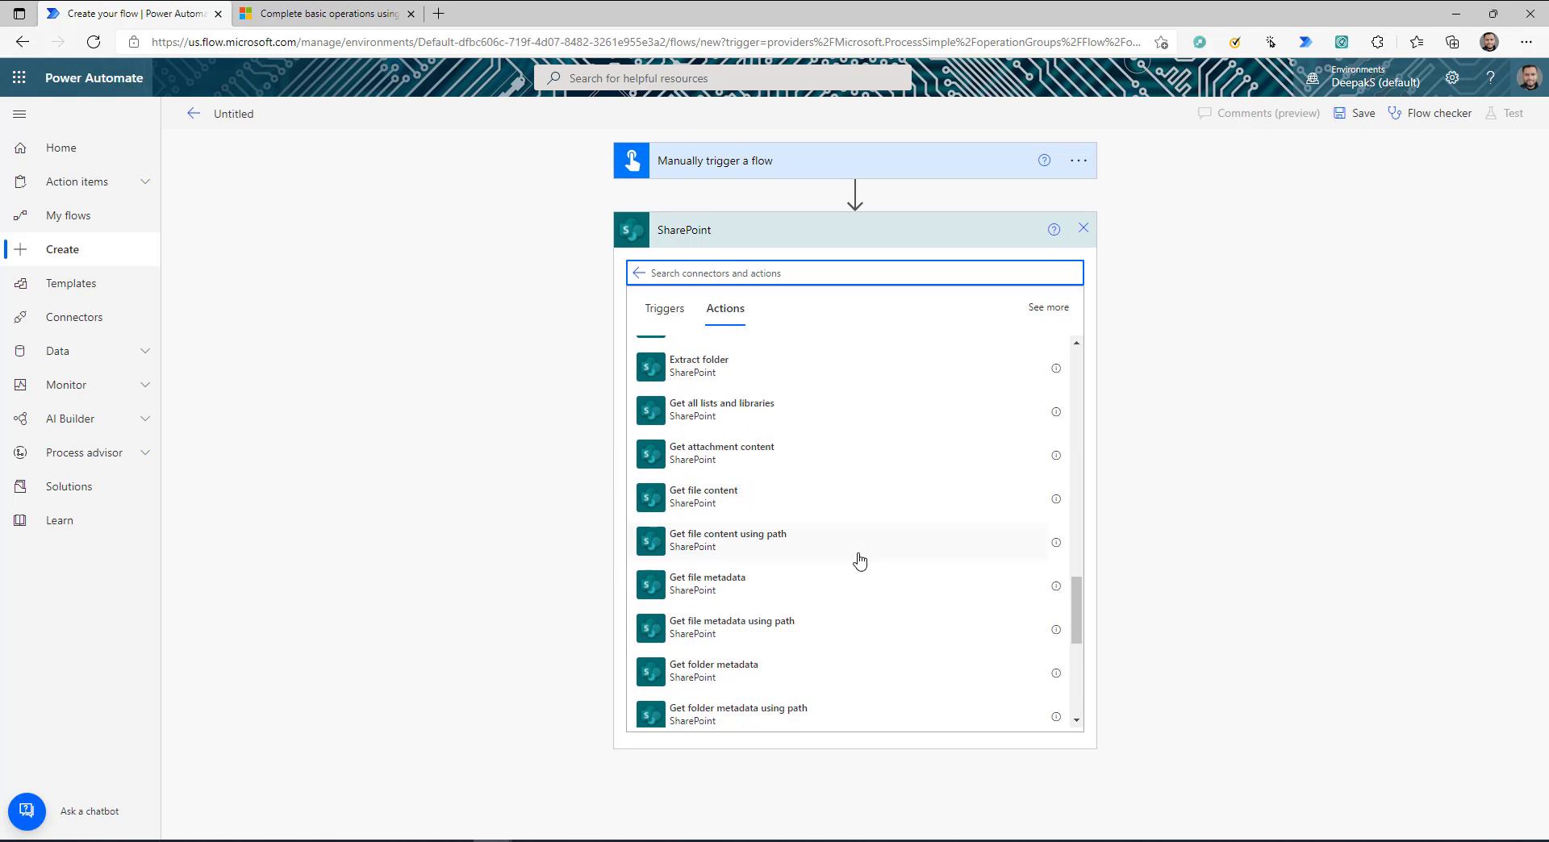
{"action": "scroll", "coordinate": [860, 560], "scroll_direction": "up", "scroll_amount": 1}
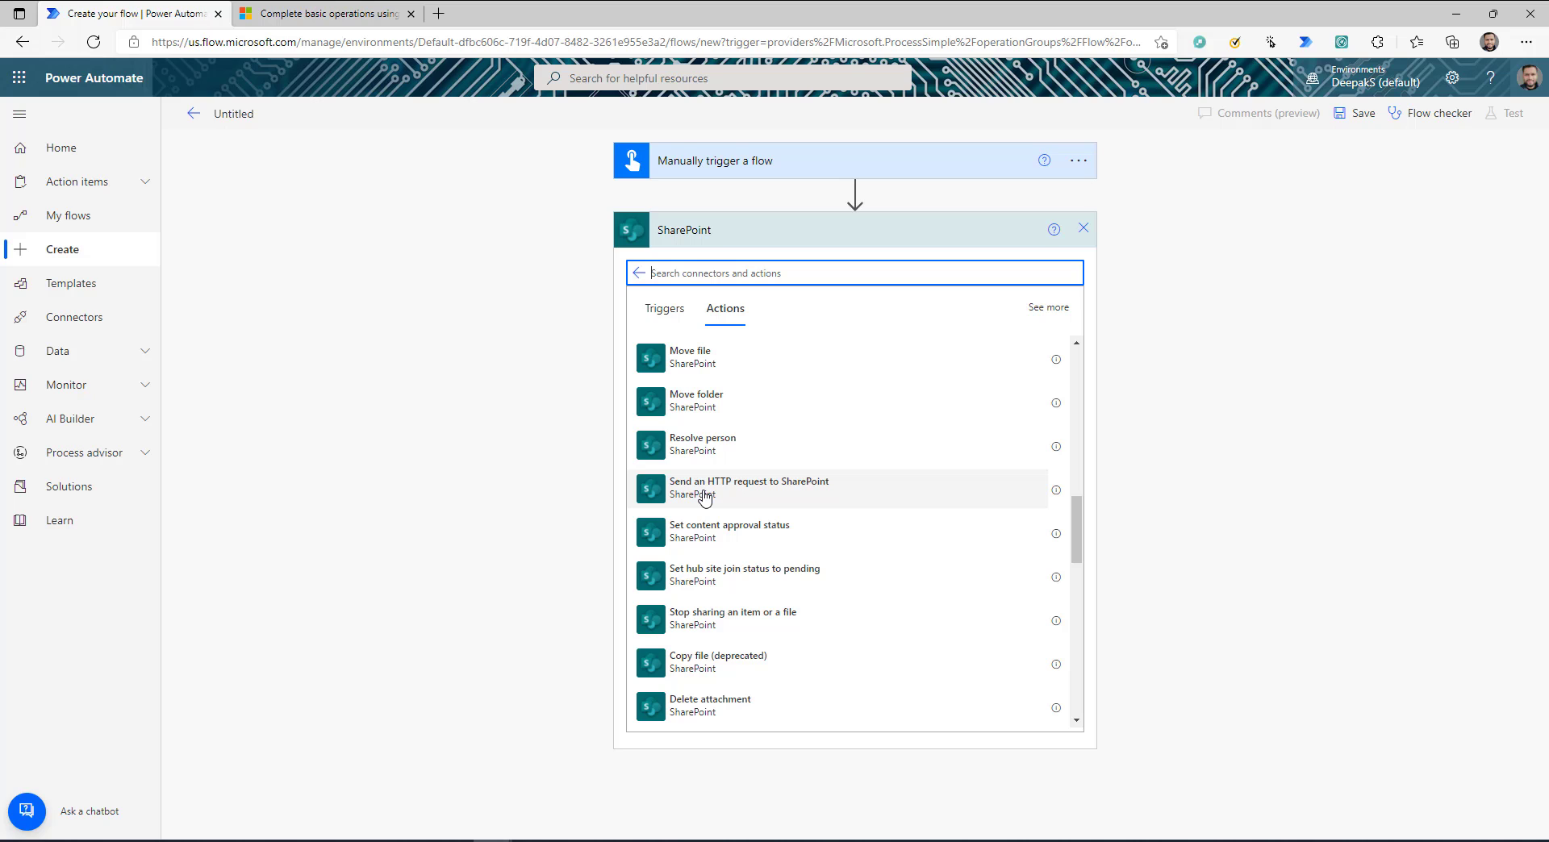
{"action": "scroll", "coordinate": [782, 511], "scroll_direction": "up", "scroll_amount": 10}
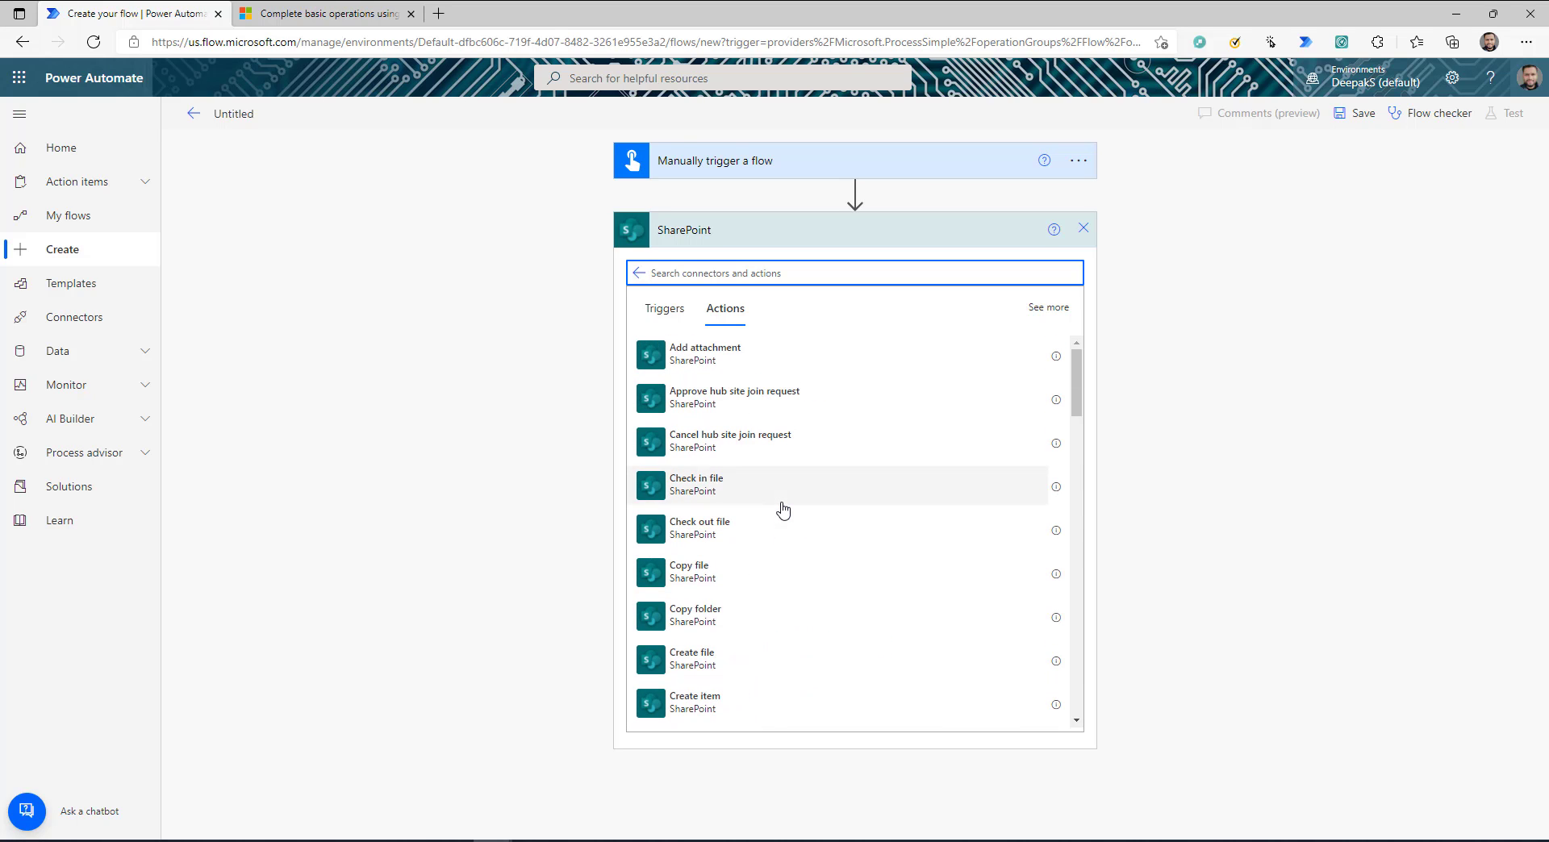
{"action": "left_click", "coordinate": [697, 368]}
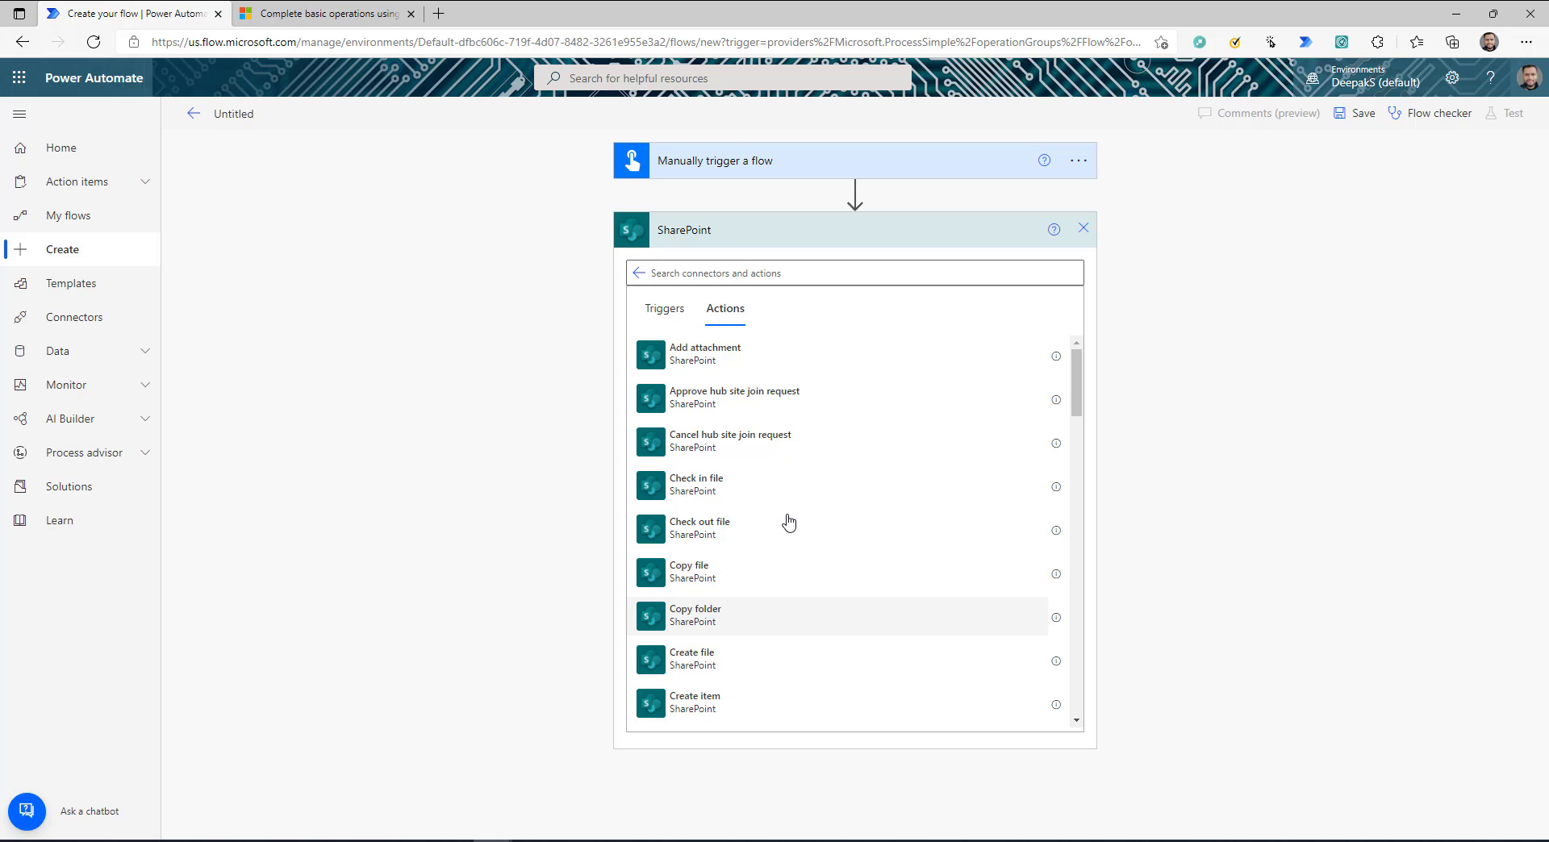
{"action": "scroll", "coordinate": [789, 523], "scroll_direction": "down", "scroll_amount": 3}
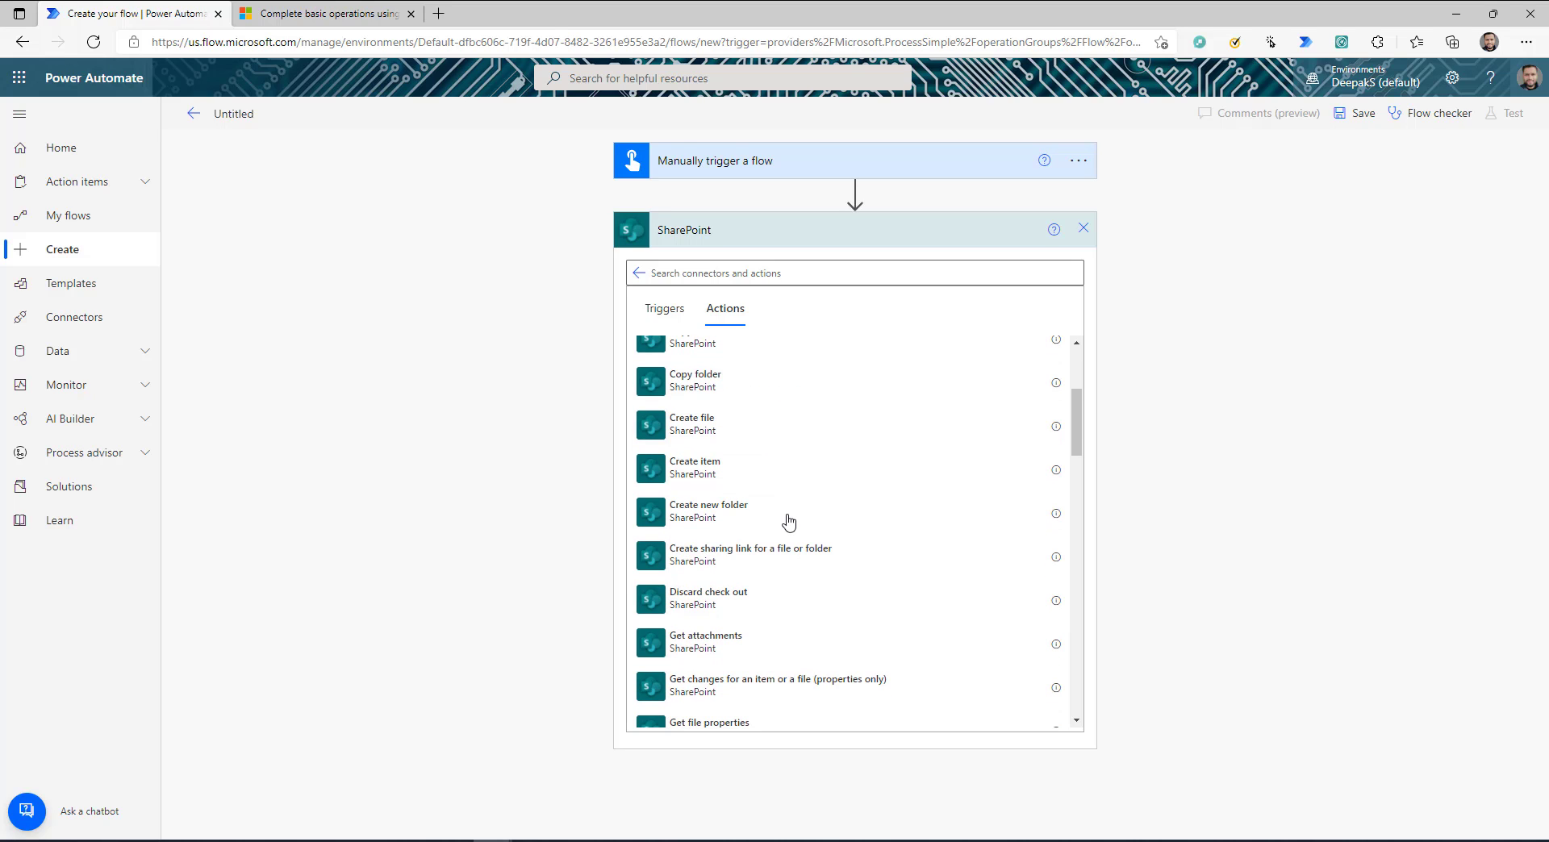
{"action": "scroll", "coordinate": [789, 521], "scroll_direction": "down", "scroll_amount": 8}
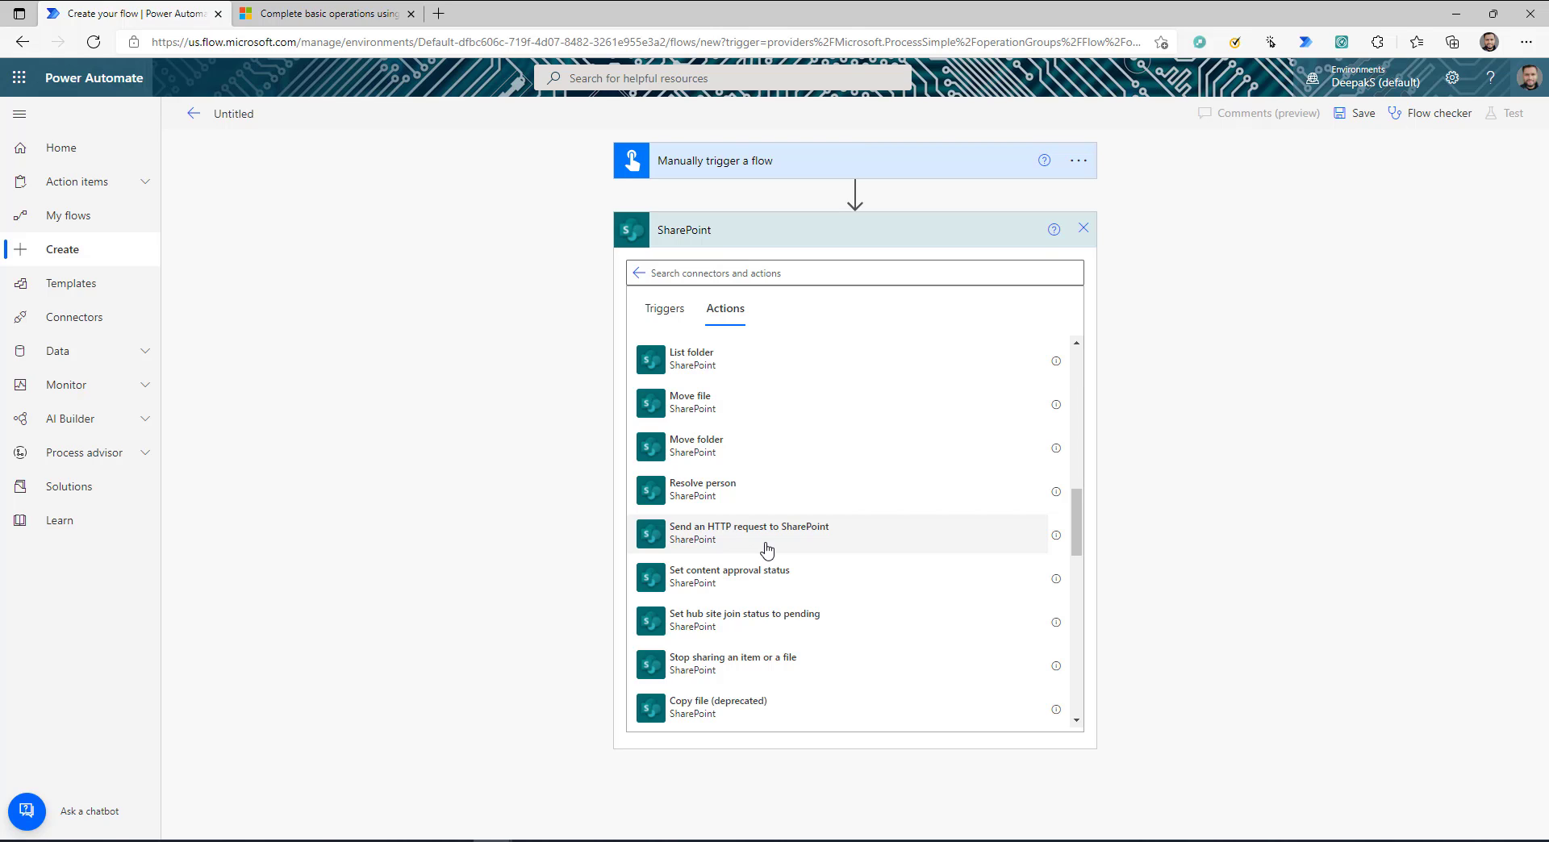
Examine the REST request examples for lists in the SharePoint documentation article on working with lists and list items
{"action": "left_click", "coordinate": [347, 12]}
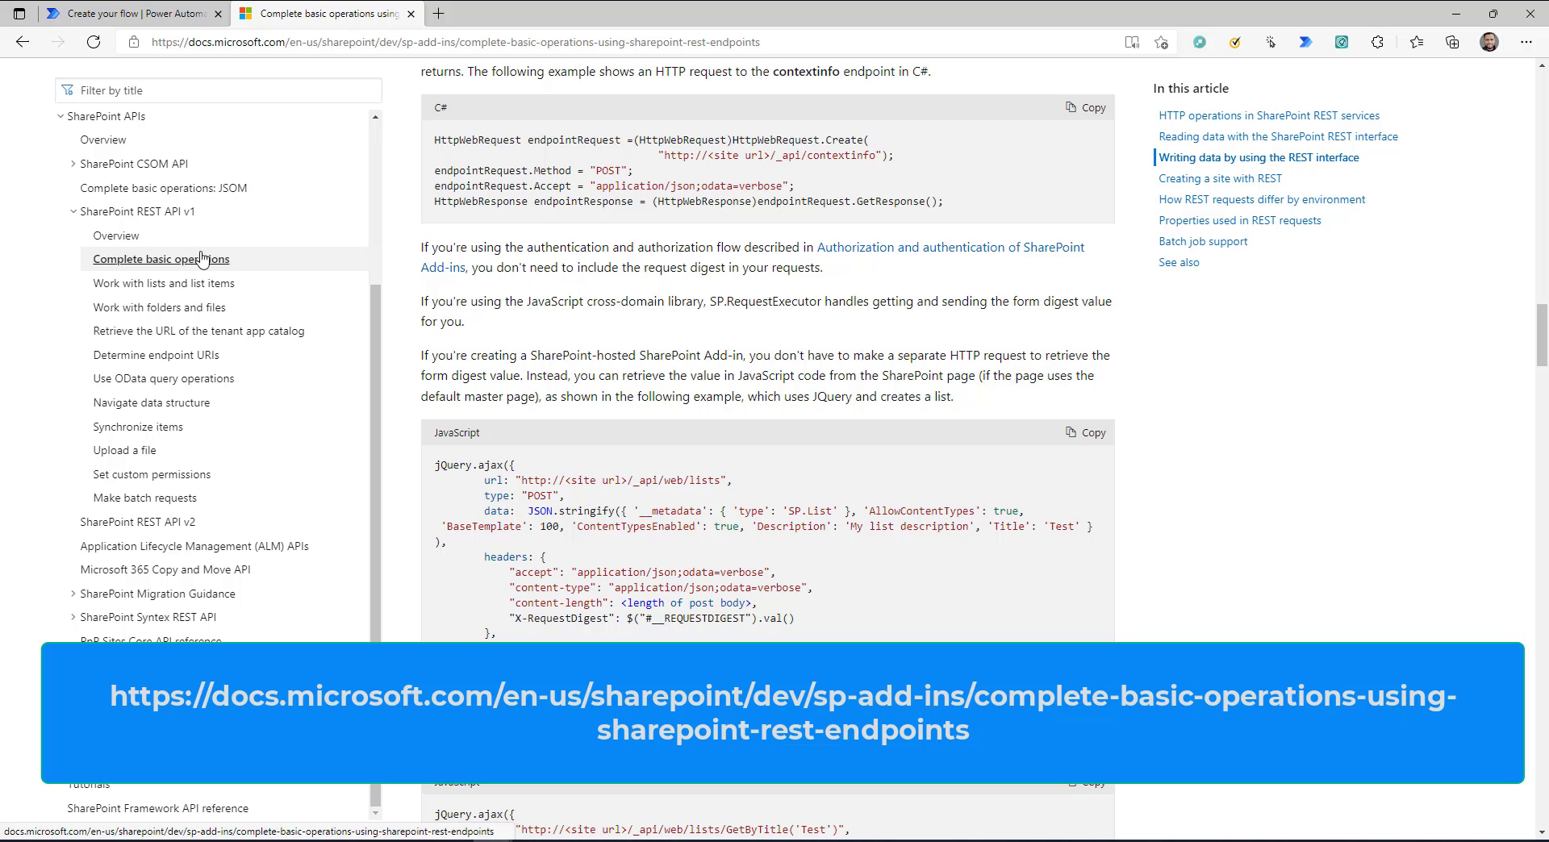
{"action": "left_click", "coordinate": [179, 287]}
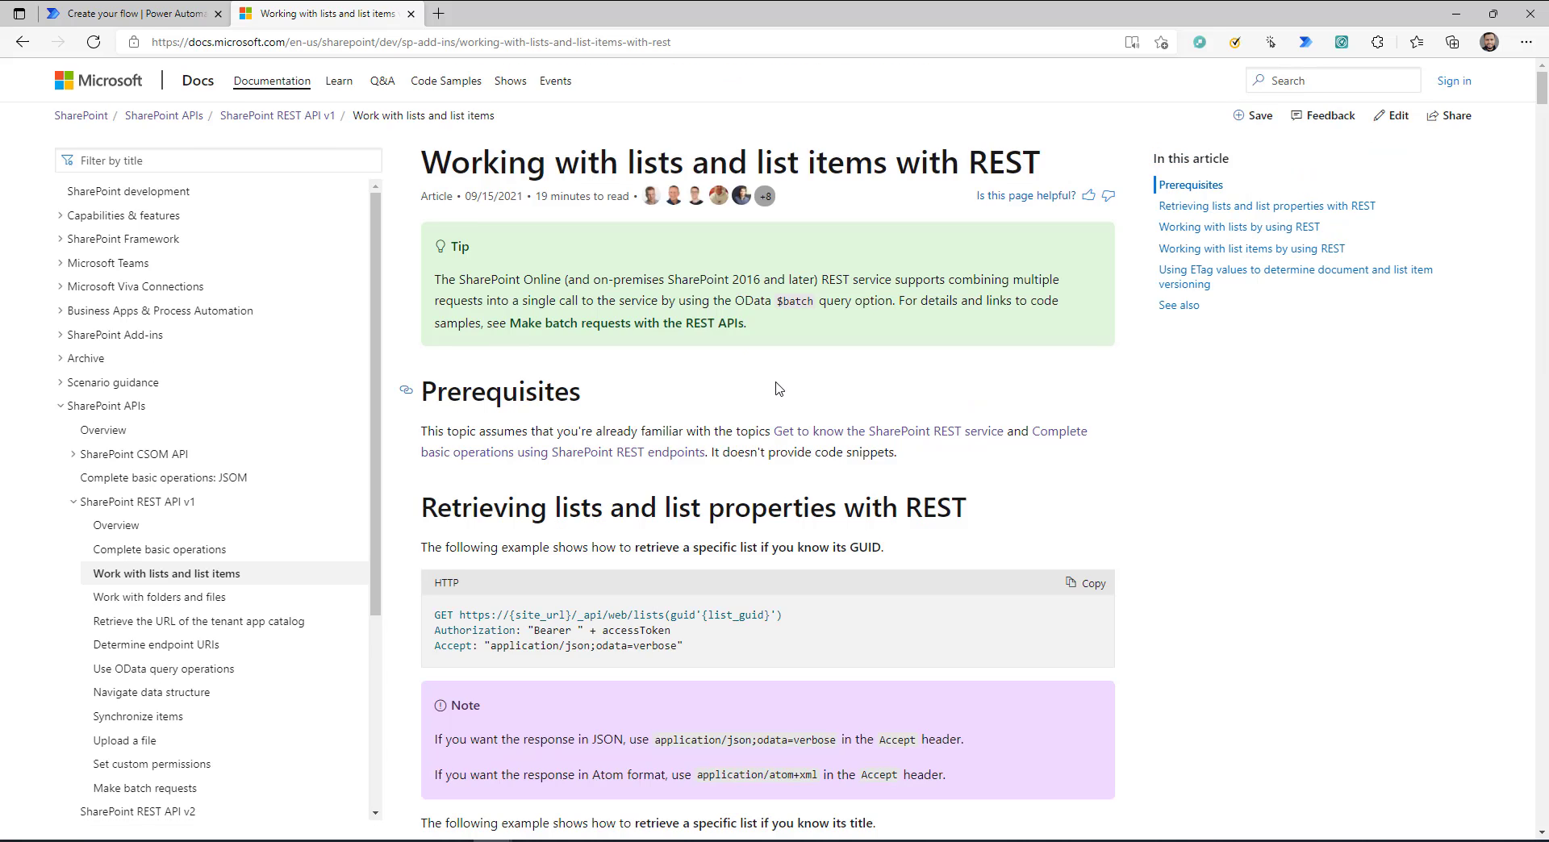
{"action": "scroll", "coordinate": [778, 390], "scroll_direction": "down", "scroll_amount": 5}
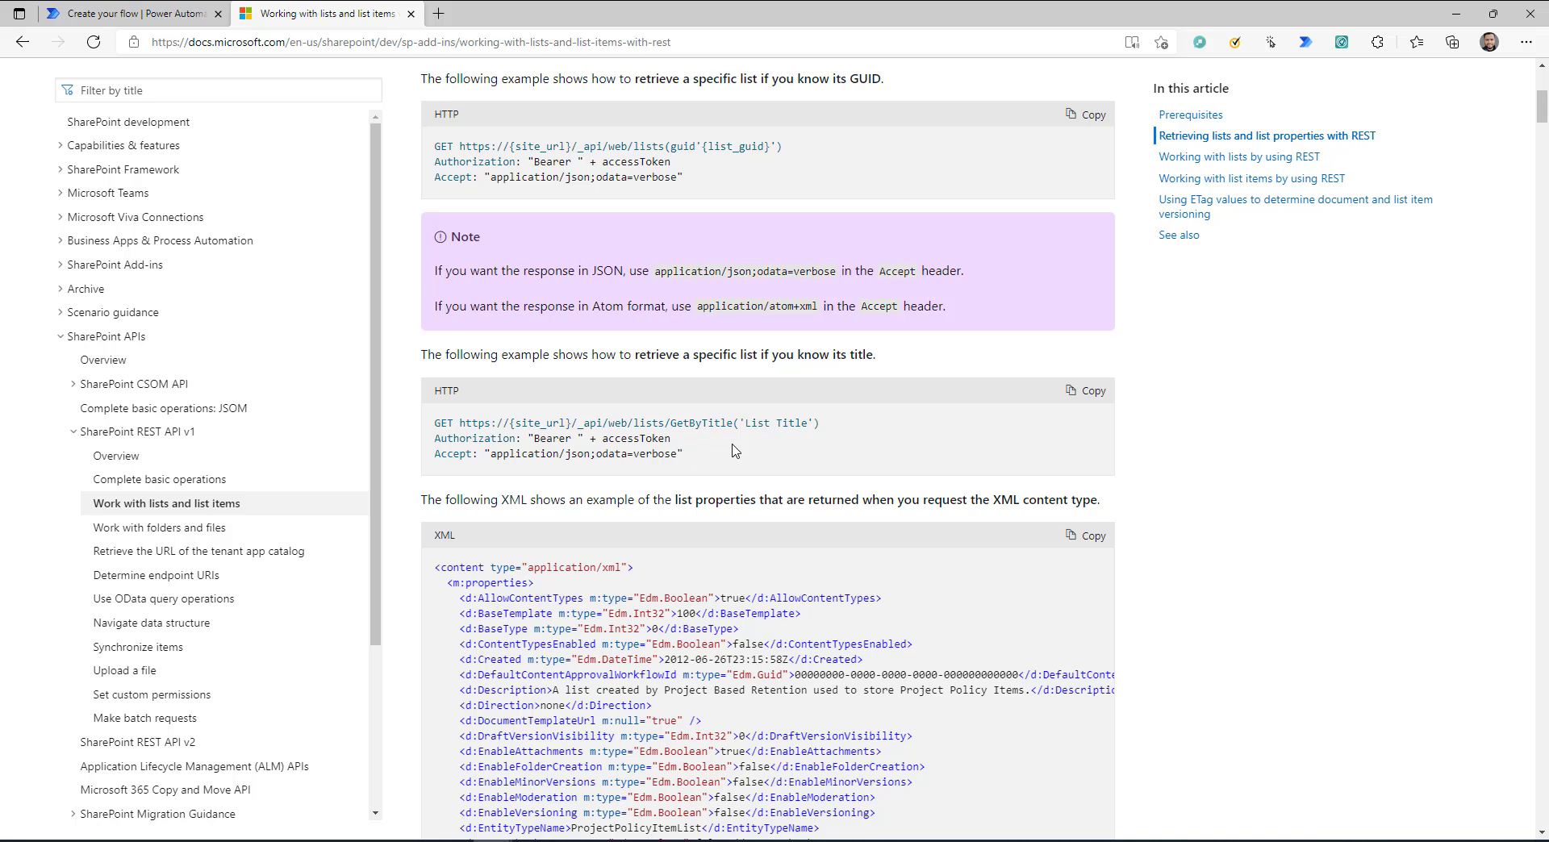
{"action": "left_click_drag", "start_coordinate": [578, 425], "coordinate": [843, 437]}
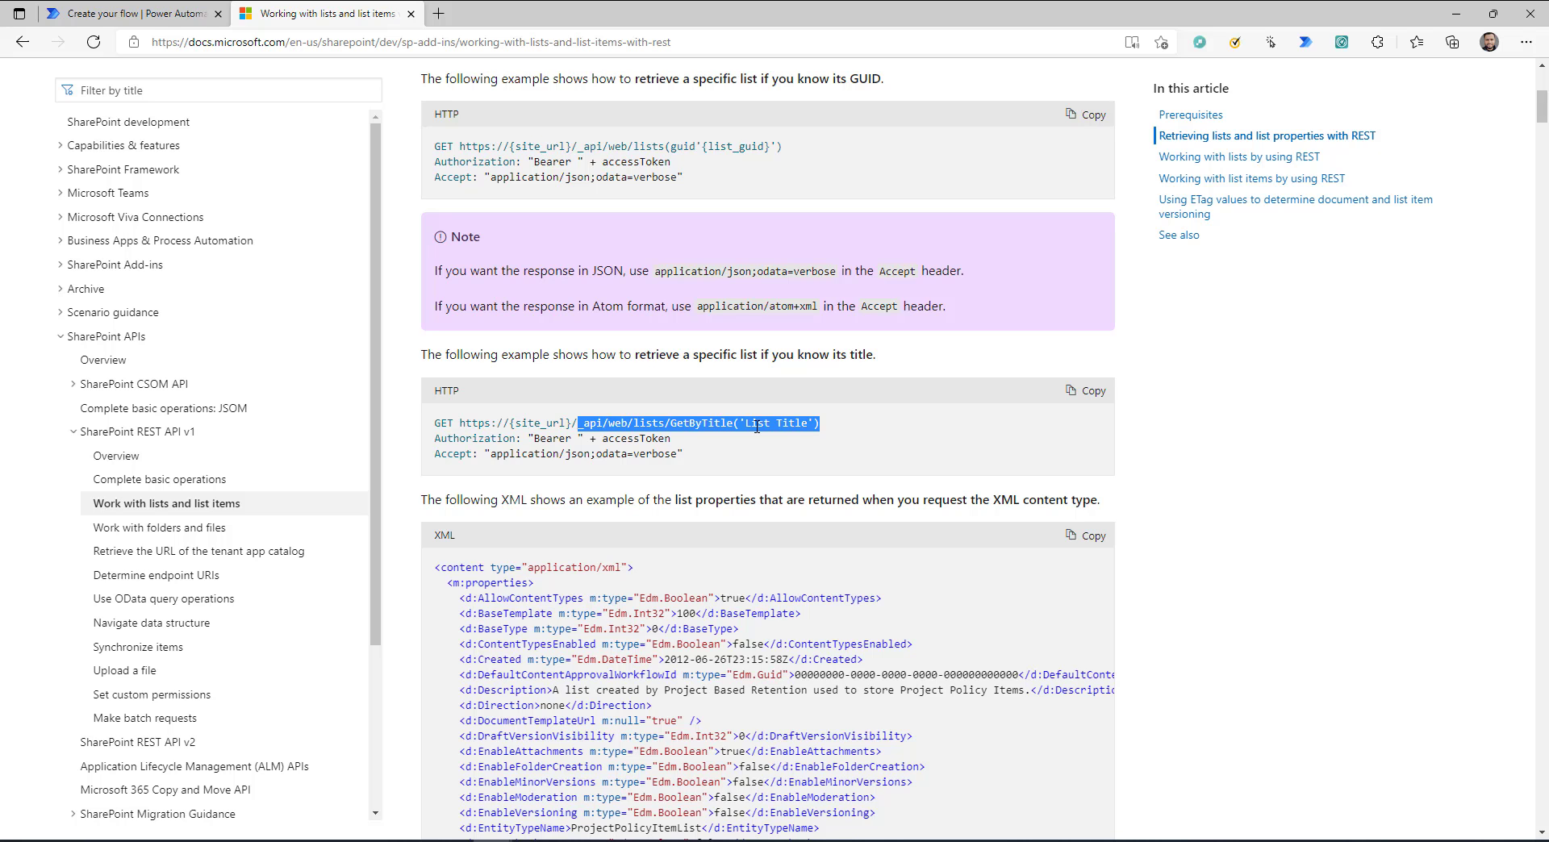
{"action": "scroll", "coordinate": [758, 432], "scroll_direction": "down", "scroll_amount": 15}
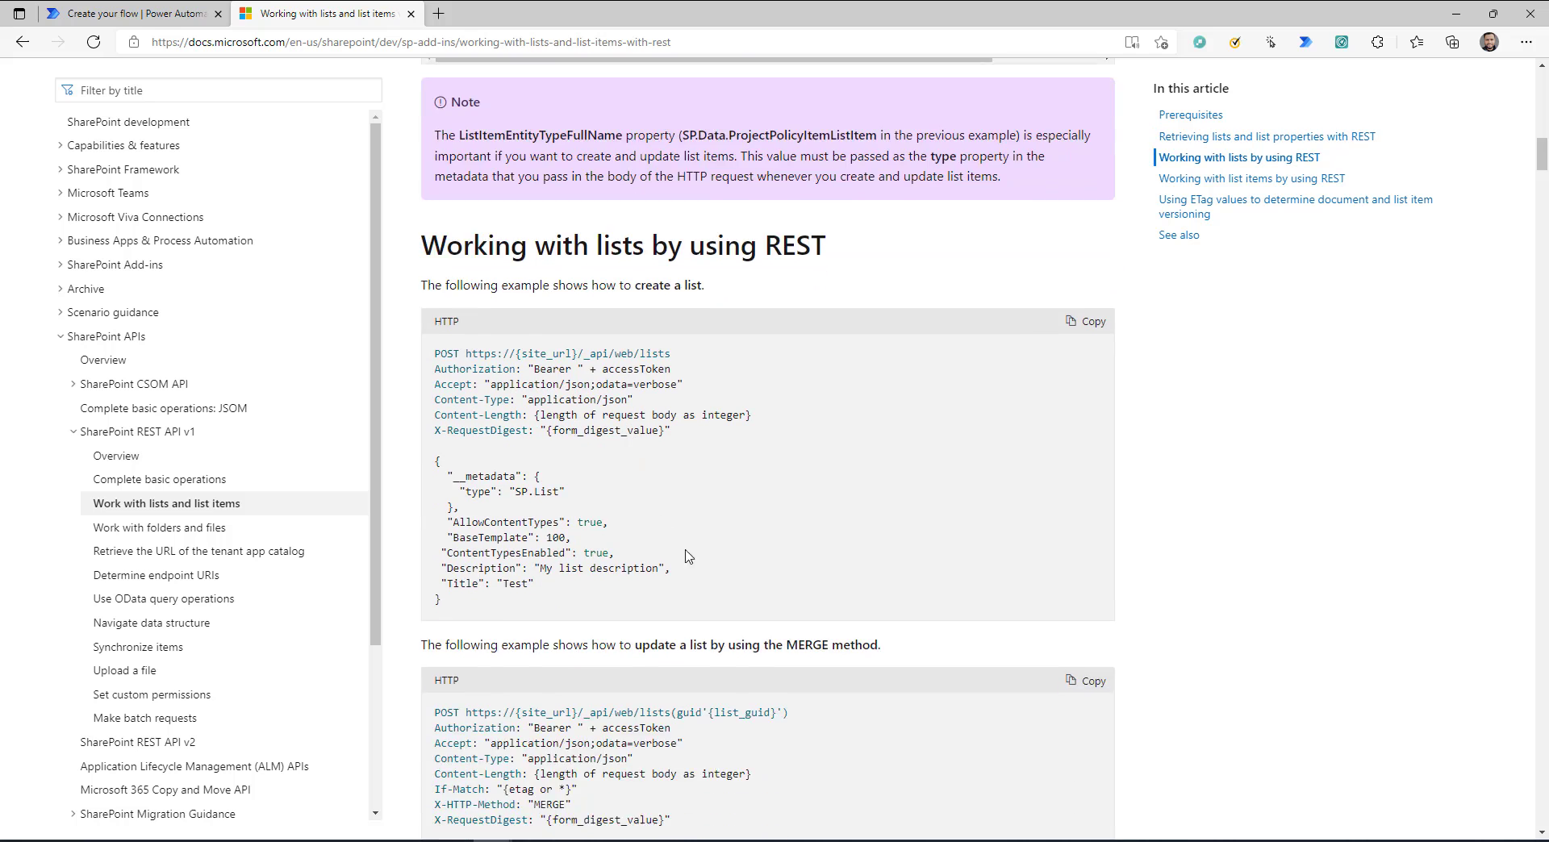
{"action": "scroll", "coordinate": [687, 556], "scroll_direction": "down", "scroll_amount": 15}
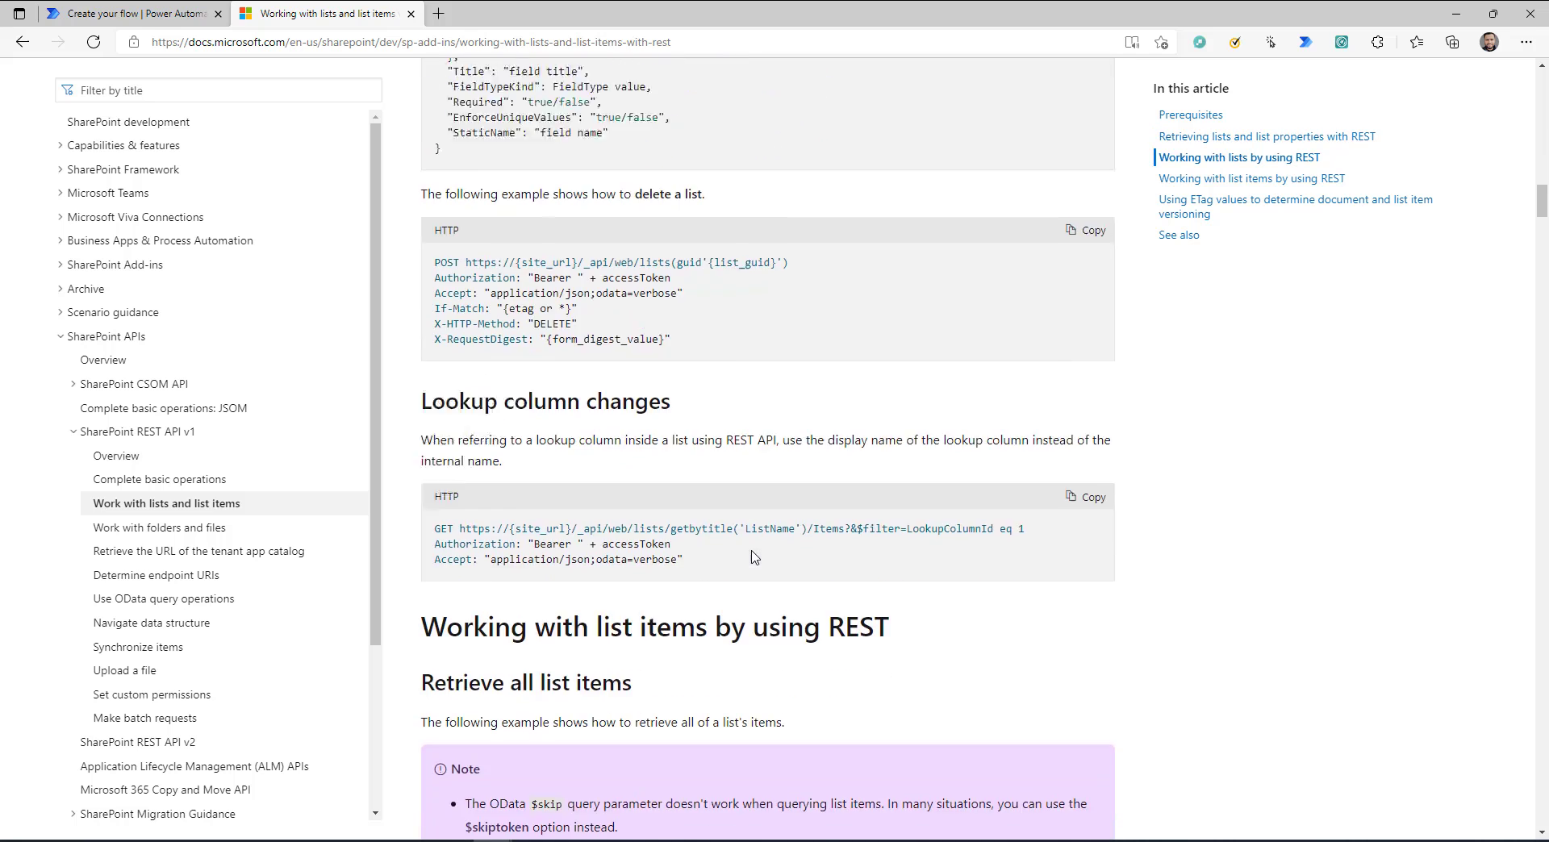
{"action": "scroll", "coordinate": [754, 557], "scroll_direction": "down", "scroll_amount": 1}
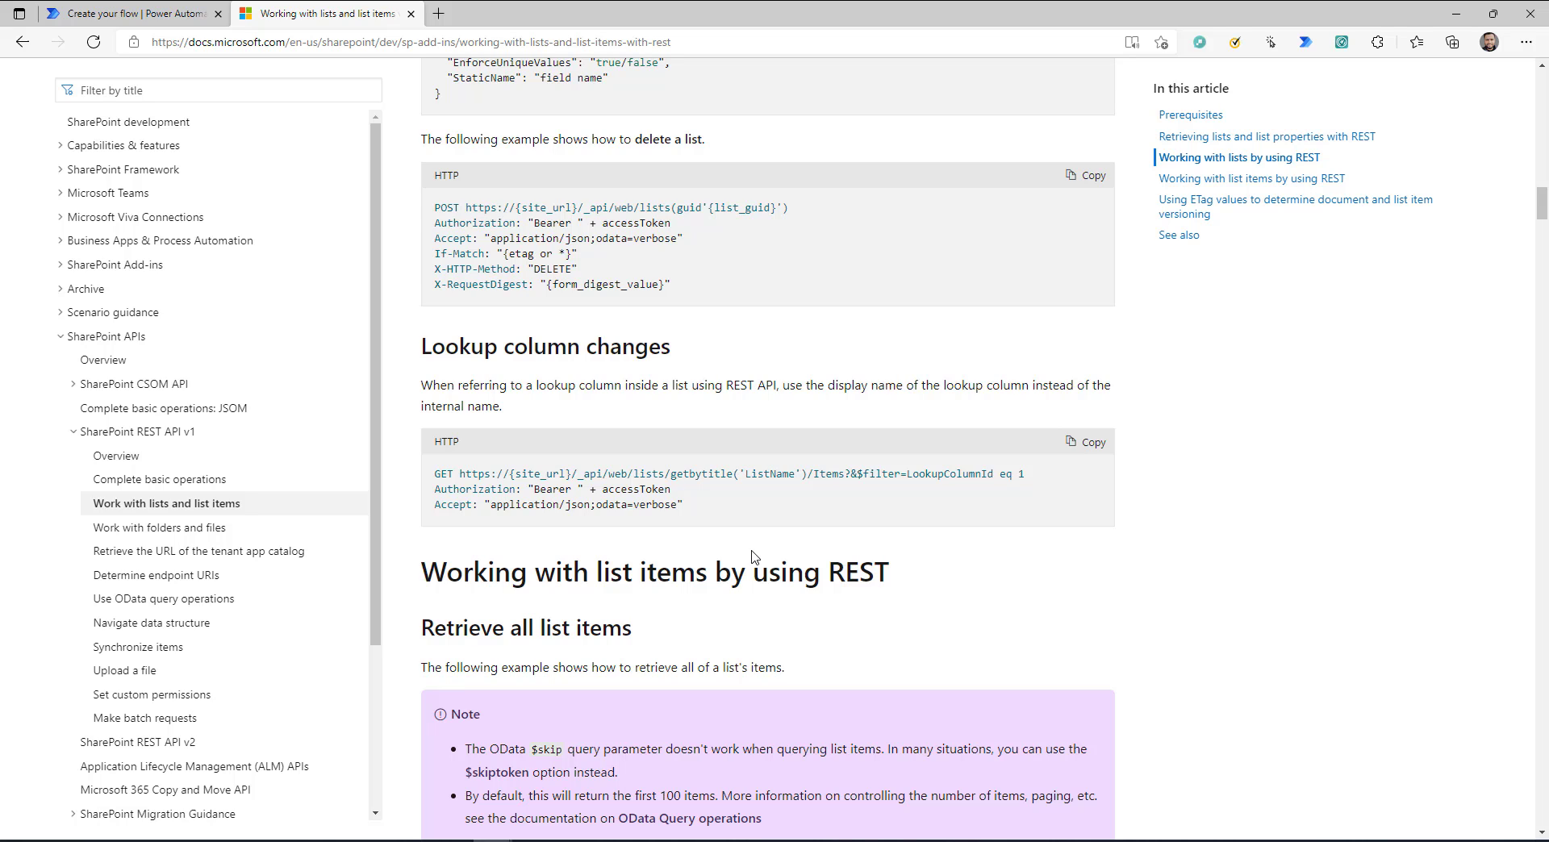
Back in Power Automate, add the Send an HTTP request to SharePoint action and set its site address to Communication site
{"action": "left_click", "coordinate": [129, 13]}
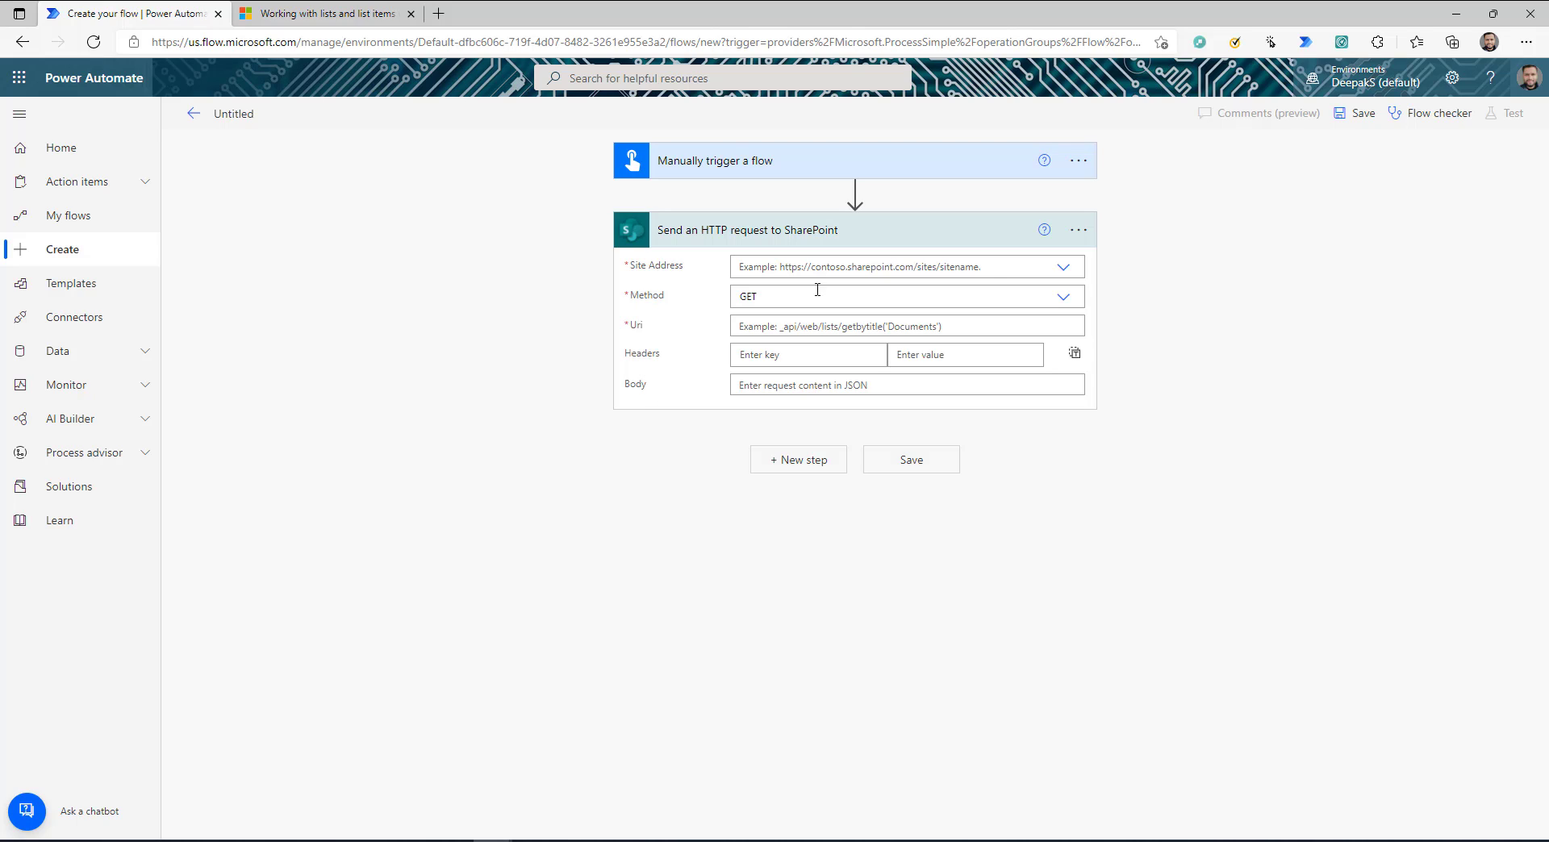
{"action": "left_click", "coordinate": [1065, 271]}
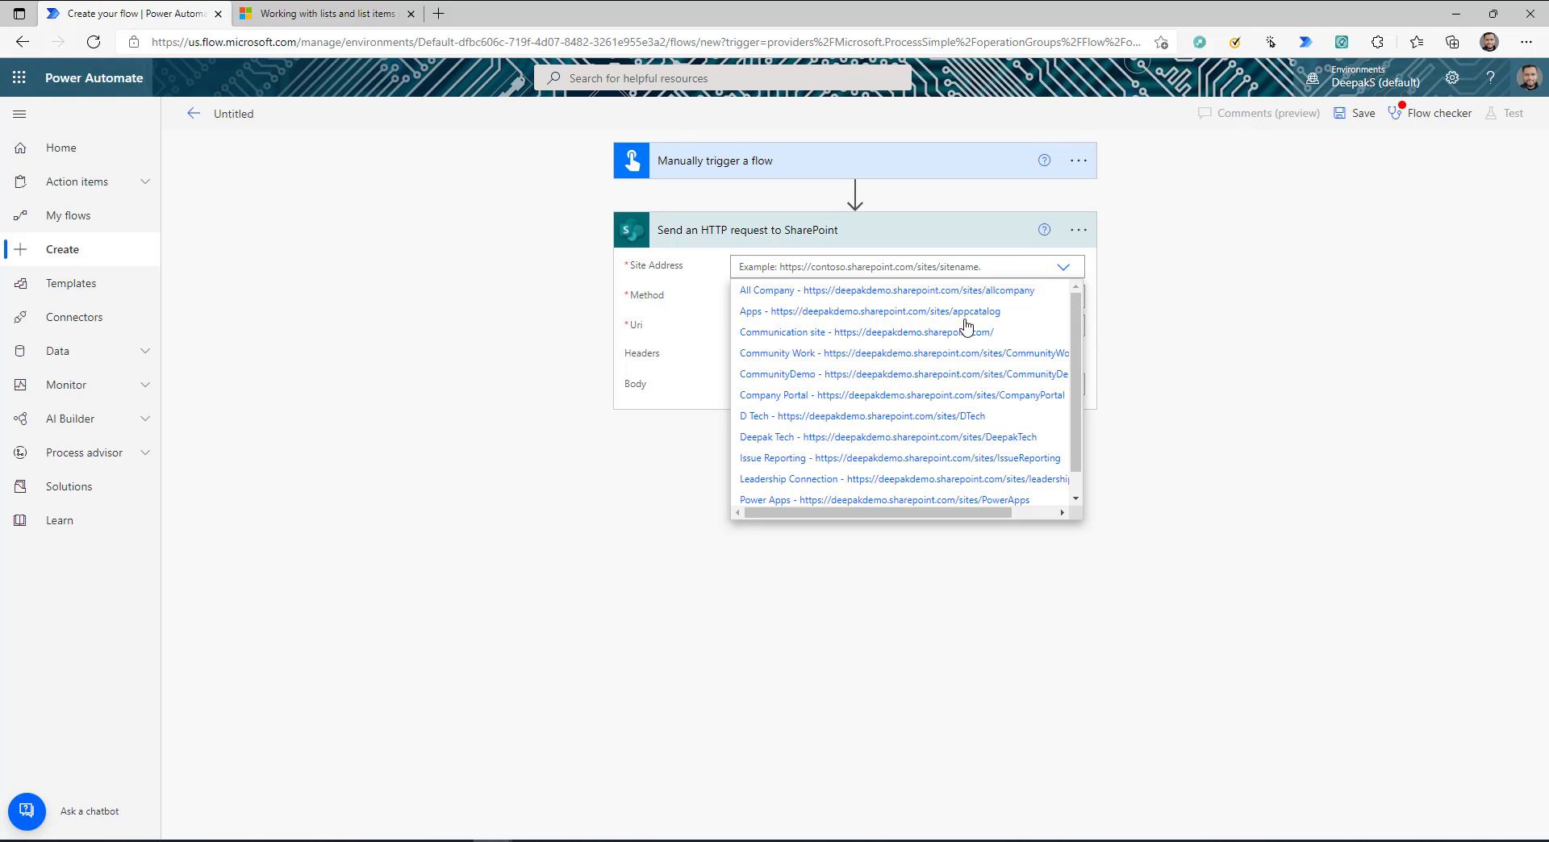
{"action": "left_click", "coordinate": [787, 332]}
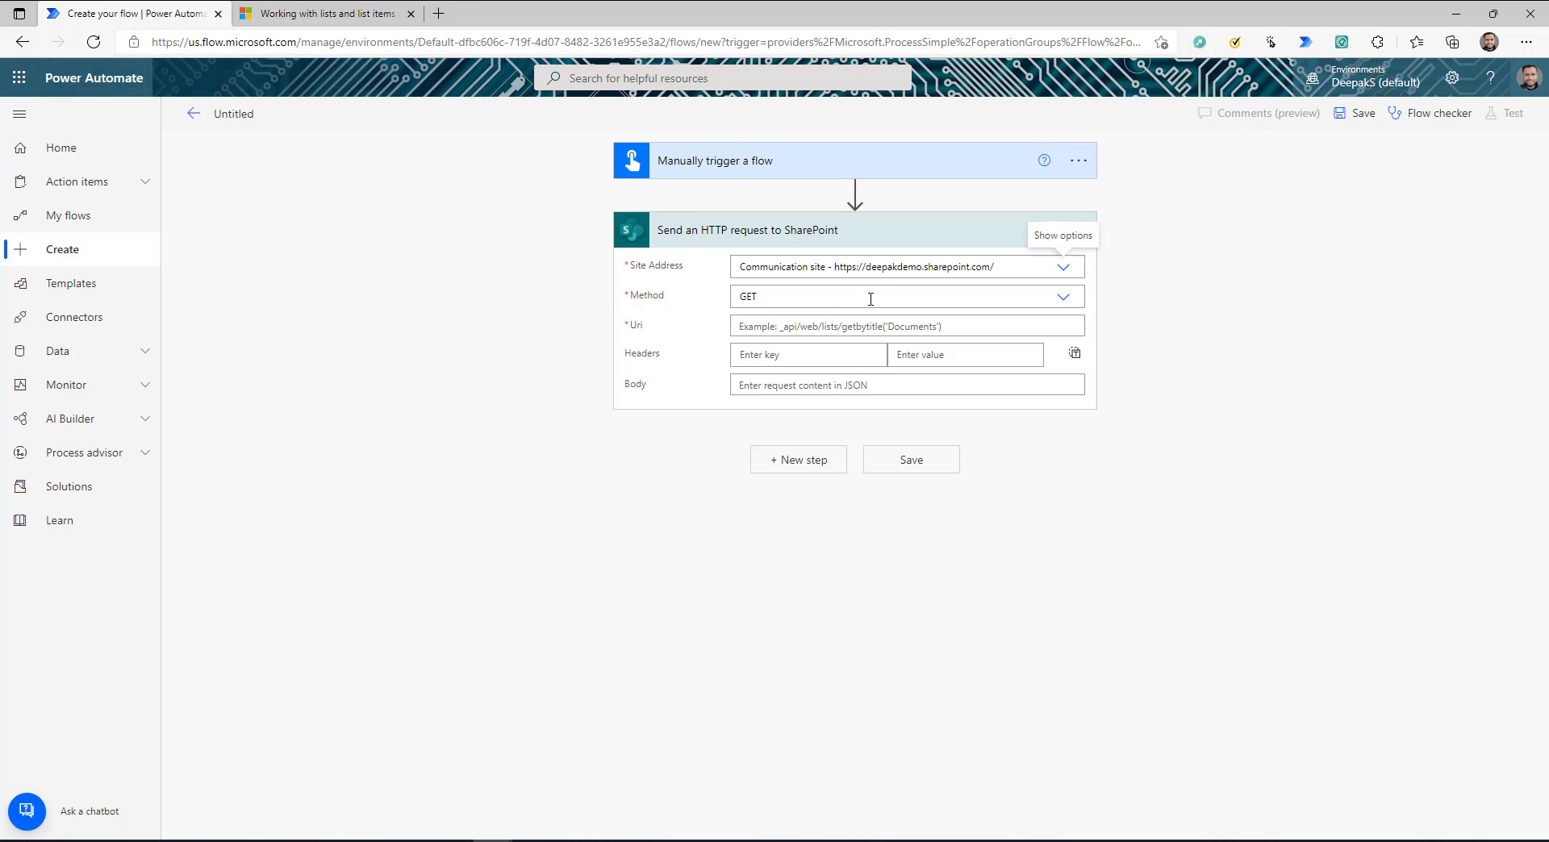
Compare the available request methods with those used in the documentation's list deletion, lookup column and custom field examples
{"action": "left_click", "coordinate": [1063, 296]}
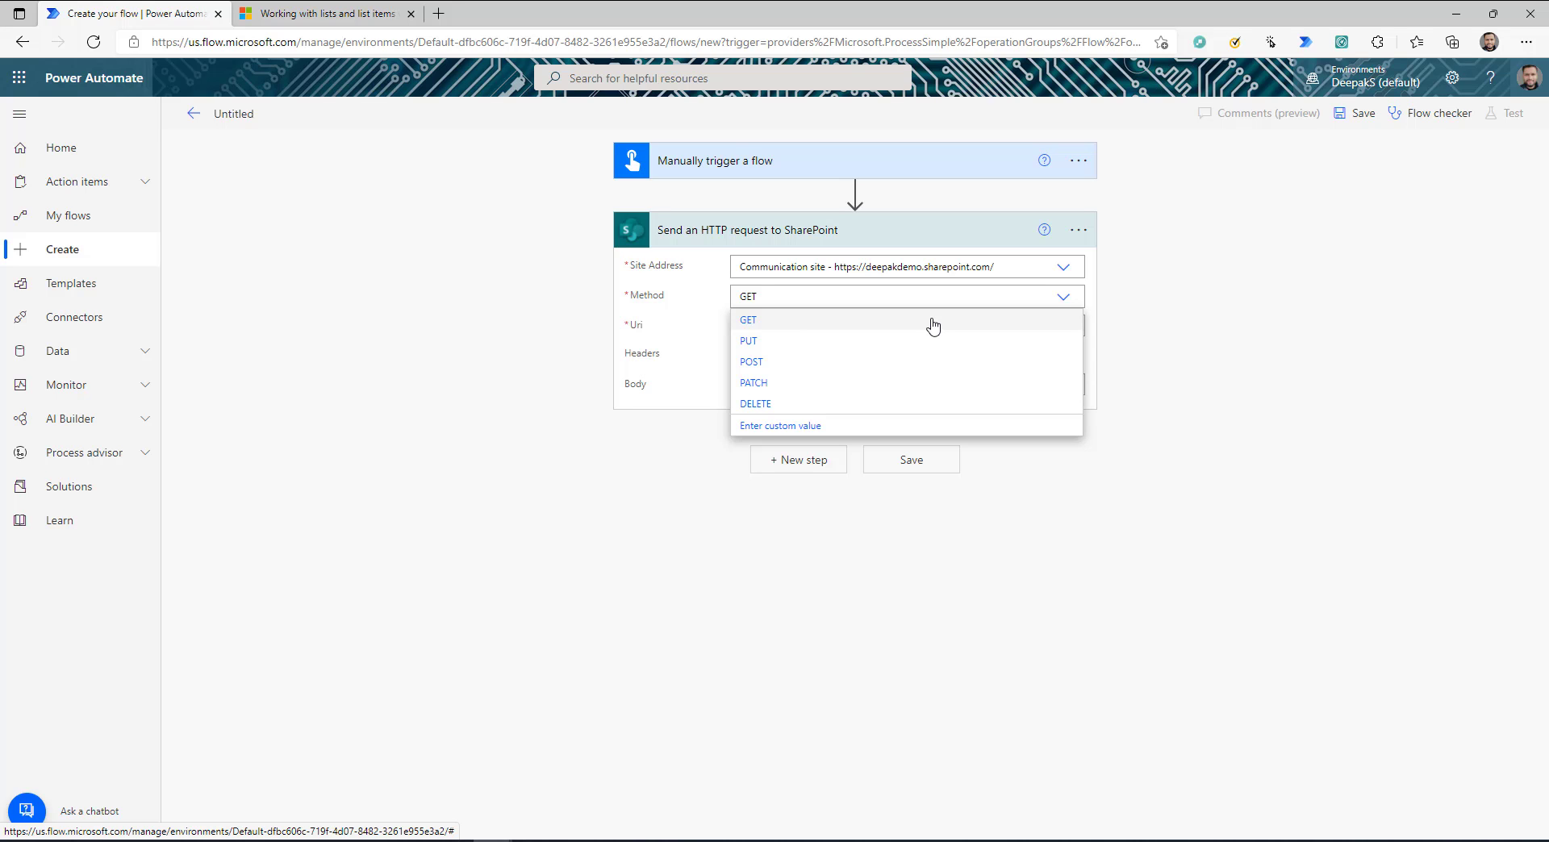
{"action": "key", "text": "ctrl+Tab"}
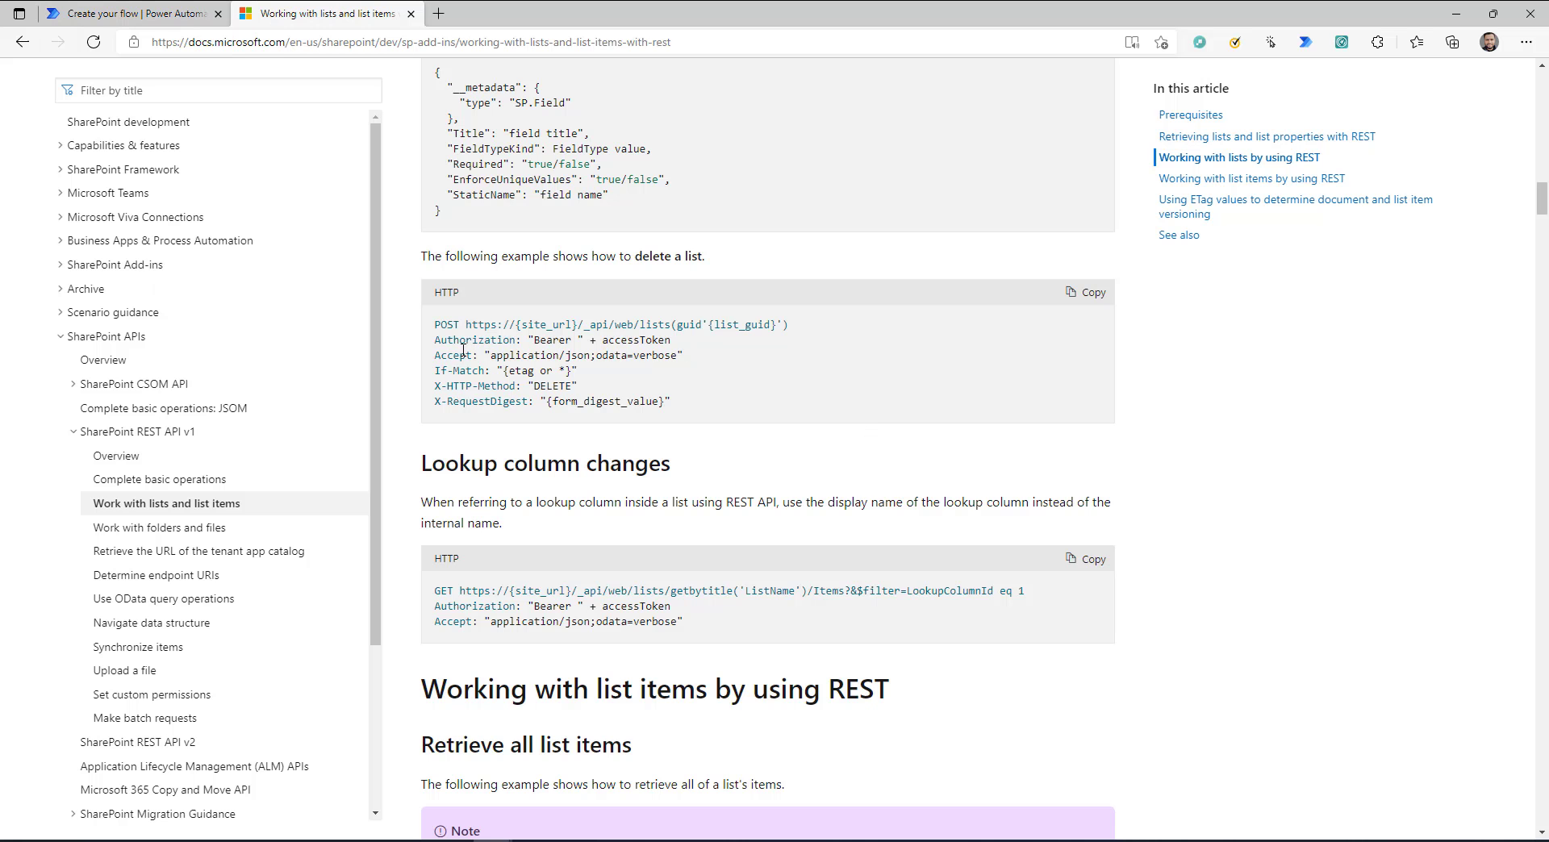
{"action": "double_click", "coordinate": [448, 326]}
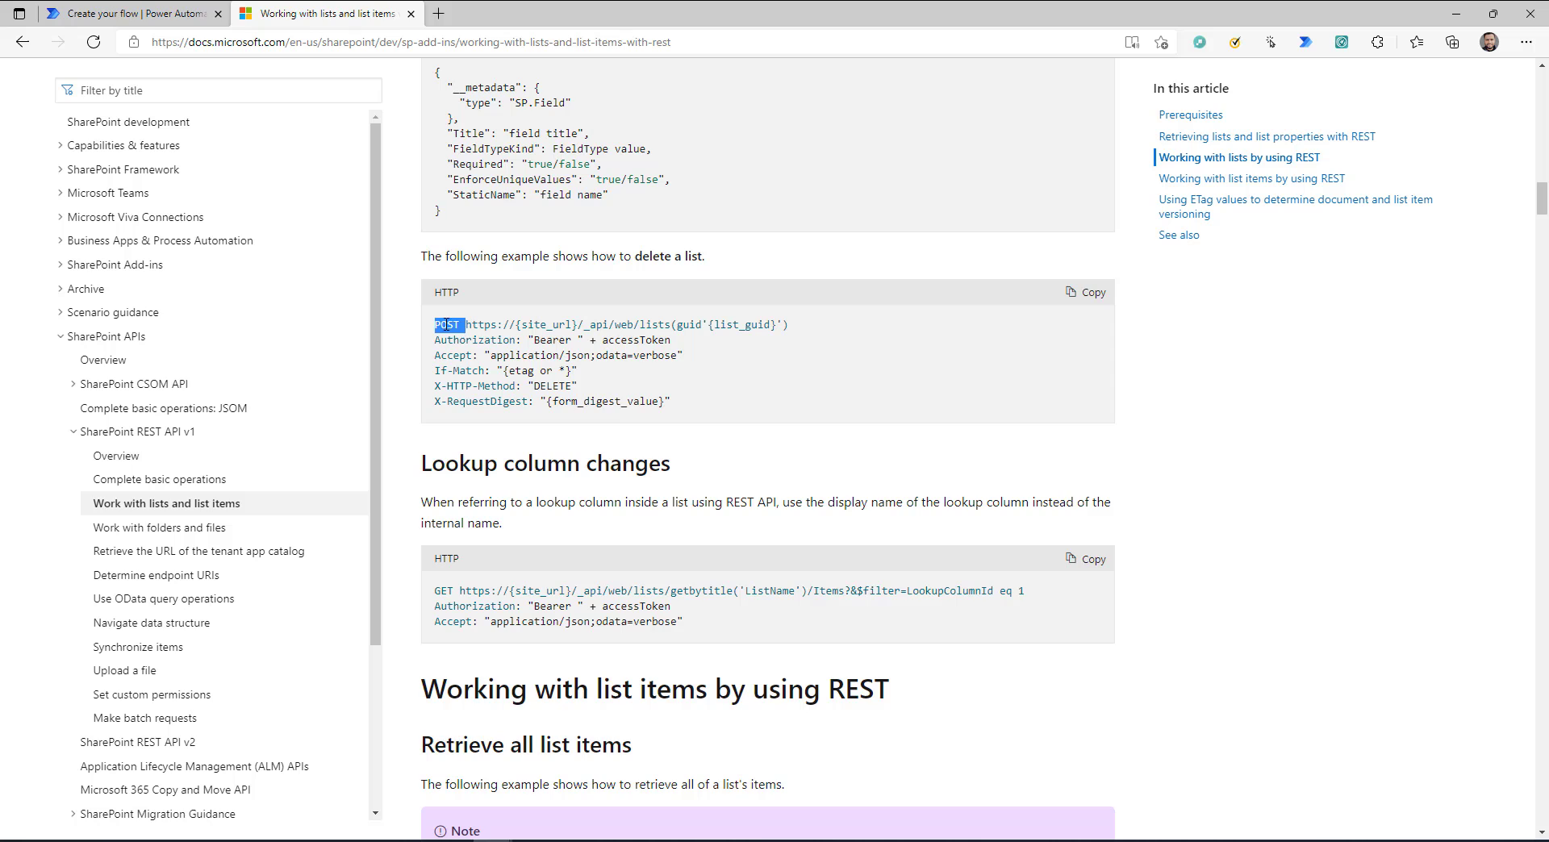
{"action": "double_click", "coordinate": [444, 592]}
{"action": "double_click", "coordinate": [447, 325]}
{"action": "scroll", "coordinate": [560, 480], "scroll_direction": "up", "scroll_amount": 4}
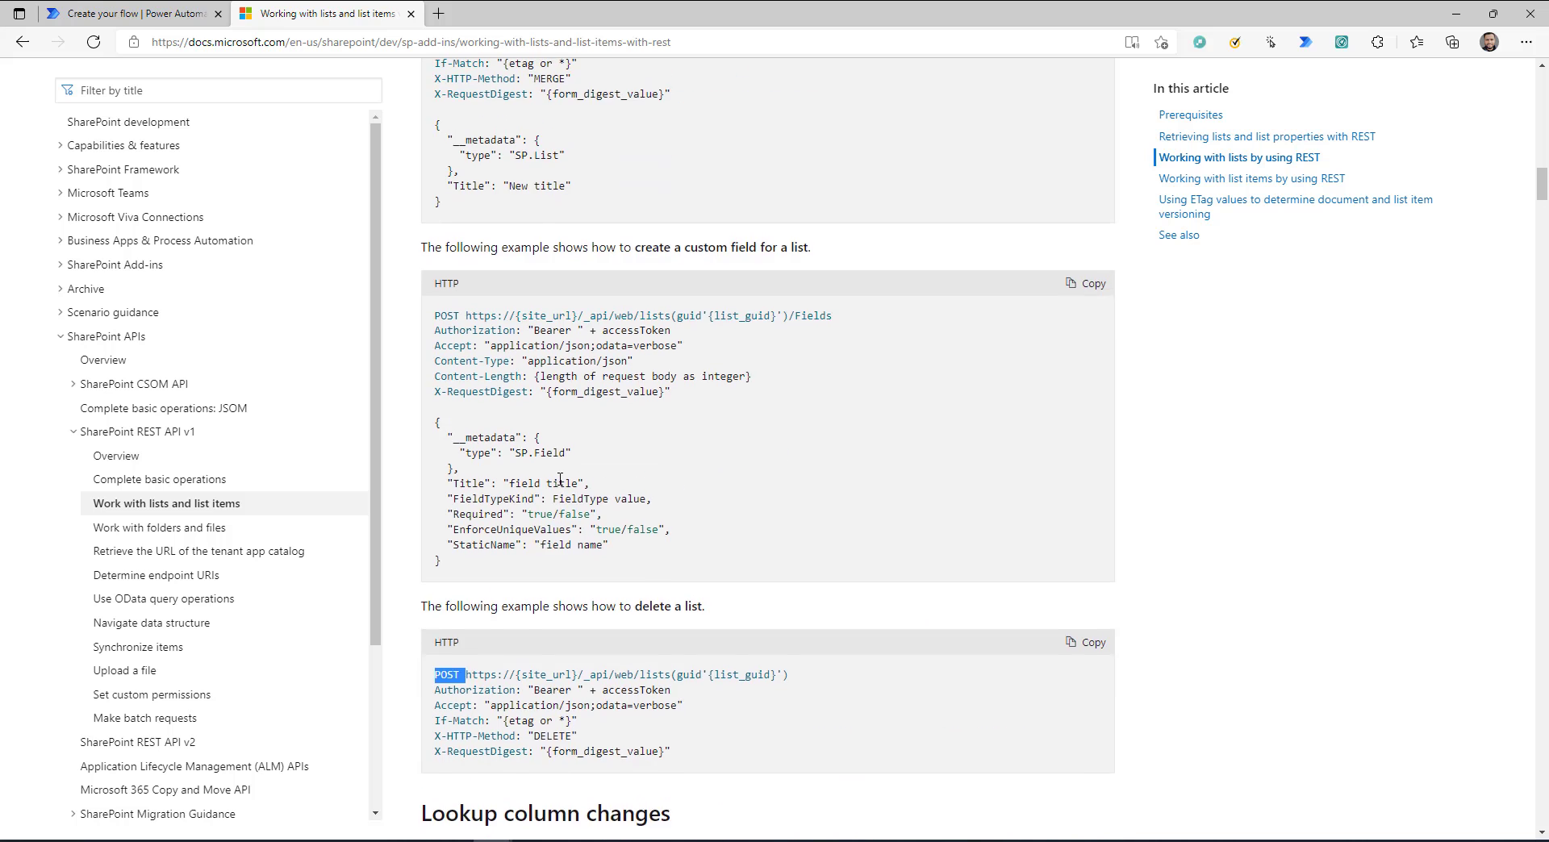
{"action": "scroll", "coordinate": [560, 480], "scroll_direction": "up", "scroll_amount": 1}
{"action": "double_click", "coordinate": [446, 434]}
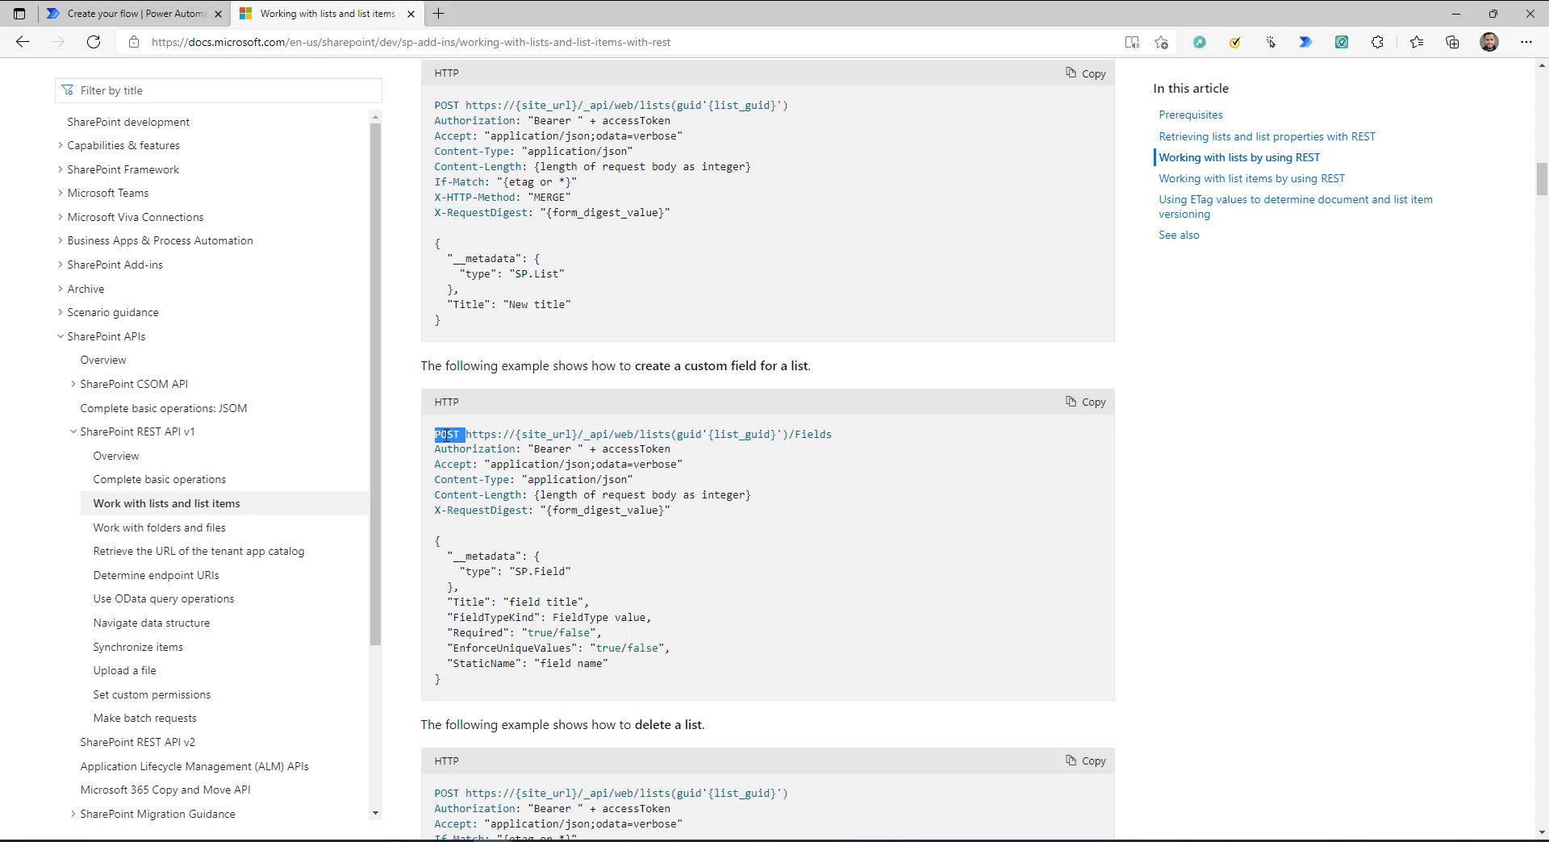
Set the SharePoint request's method to GET and its Uri to _api/web/lists/getByTitle('Work progress tracker')/items(3)/versions
{"action": "left_click", "coordinate": [121, 13]}
{"action": "left_click", "coordinate": [802, 321]}
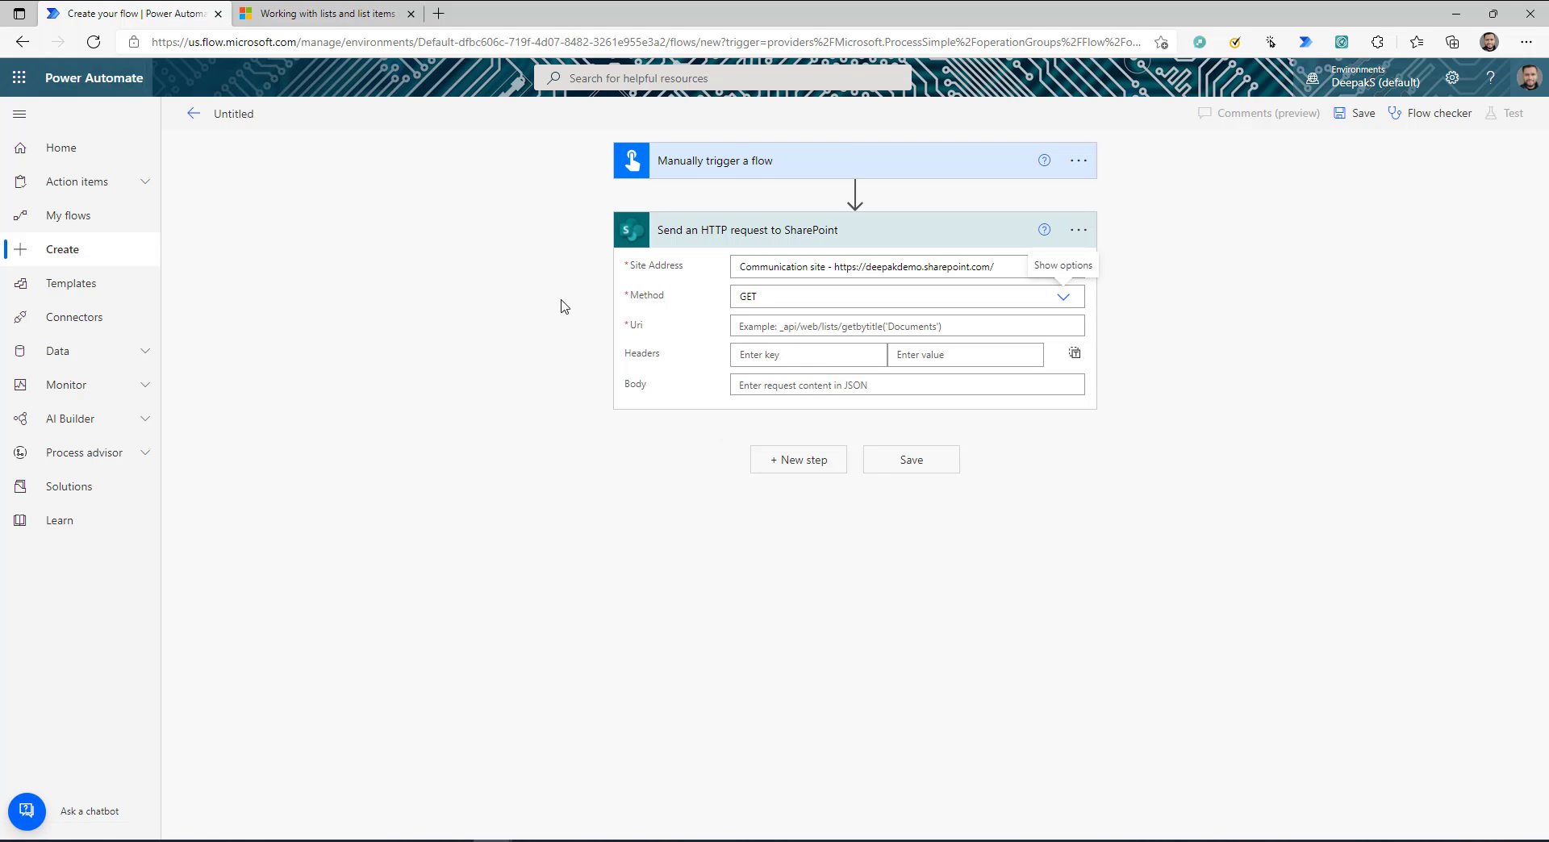
{"action": "left_click", "coordinate": [768, 327]}
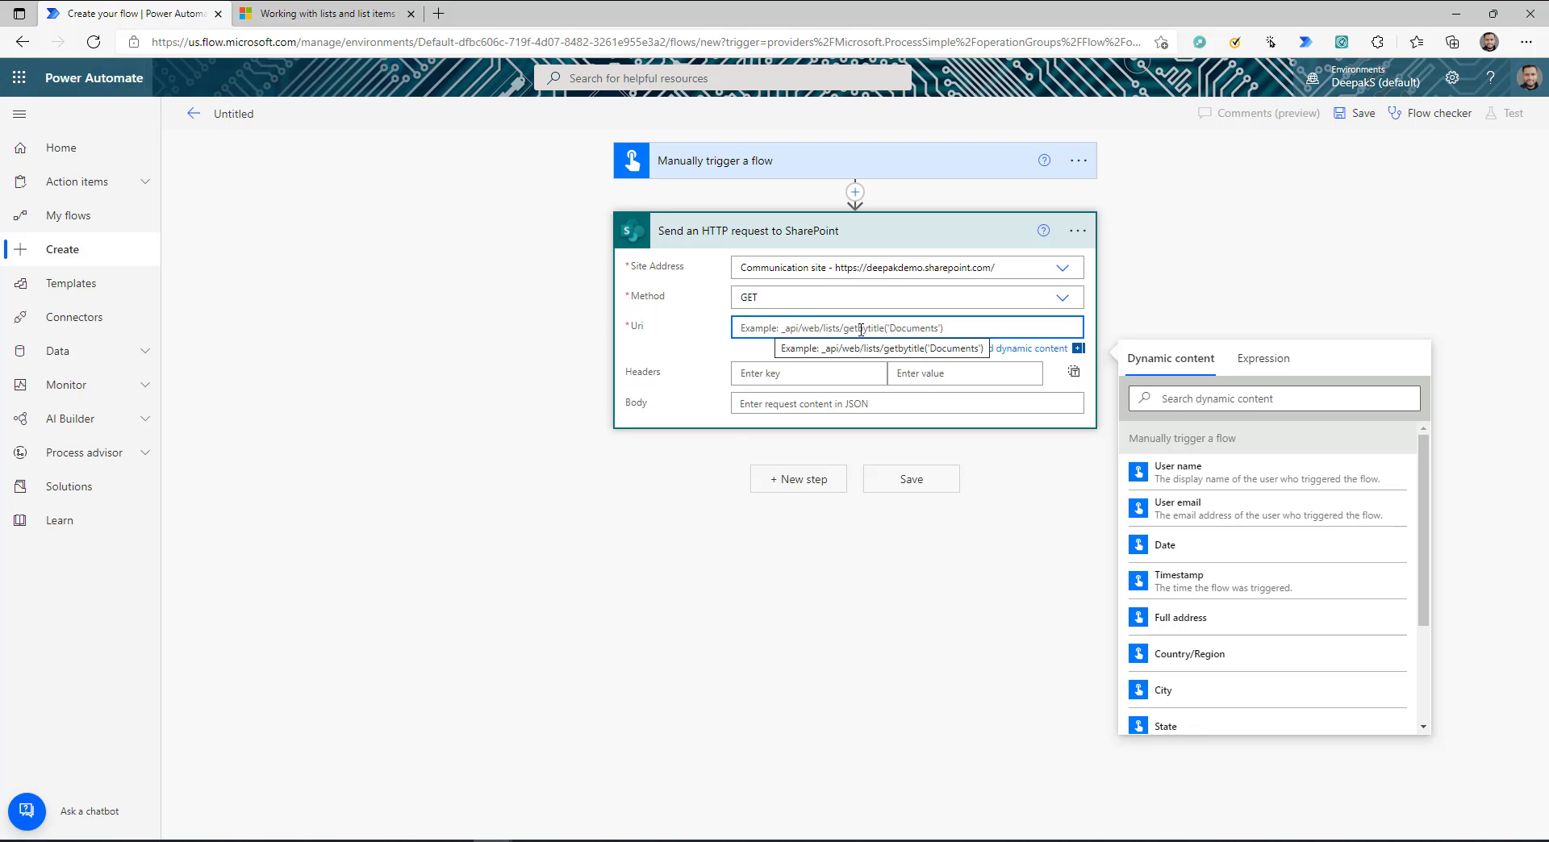
{"action": "type", "text": "/_api/web/lists/getByTitle('Work progress tracker')/items(3)/versions"}
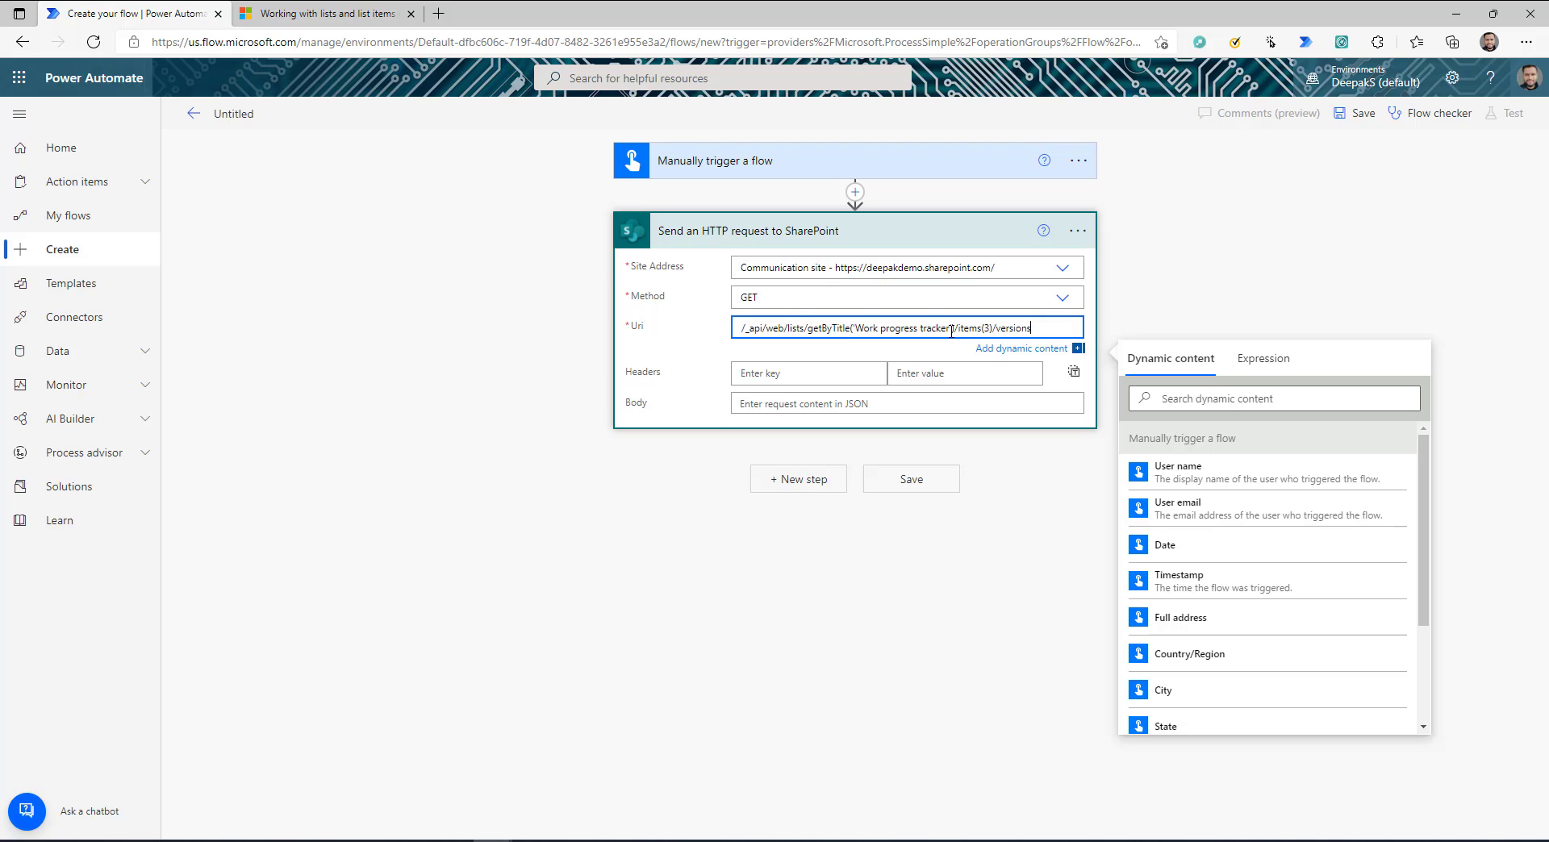
{"action": "key", "text": "Home"}
{"action": "key", "text": "Delete"}
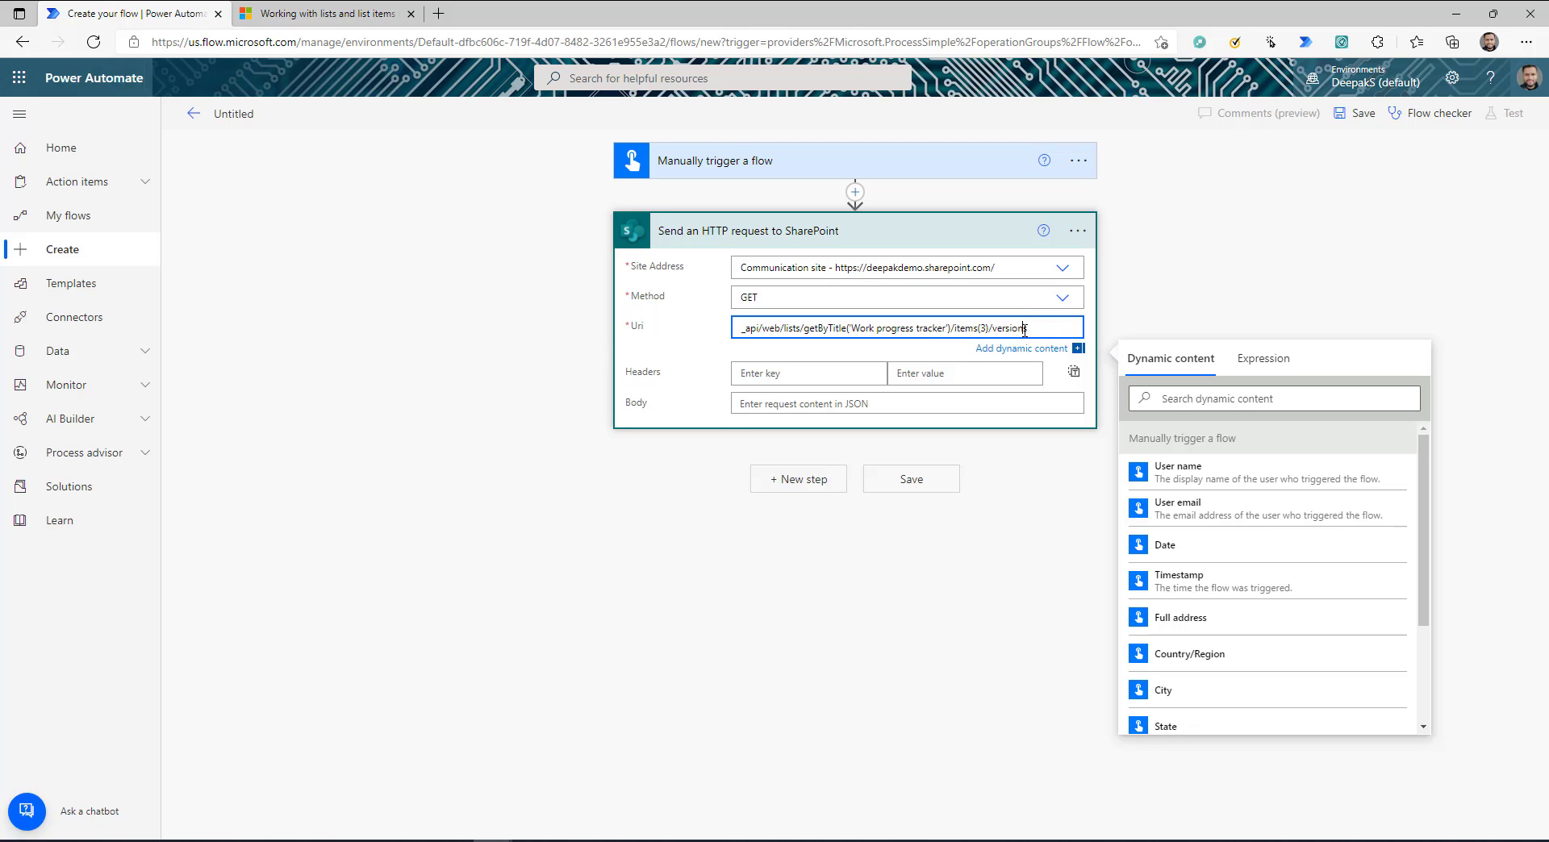
Review each part of the request Uri: the API path, list title, item ID and versions segment
{"action": "double_click", "coordinate": [983, 327]}
{"action": "left_click_drag", "start_coordinate": [851, 328], "coordinate": [946, 328]}
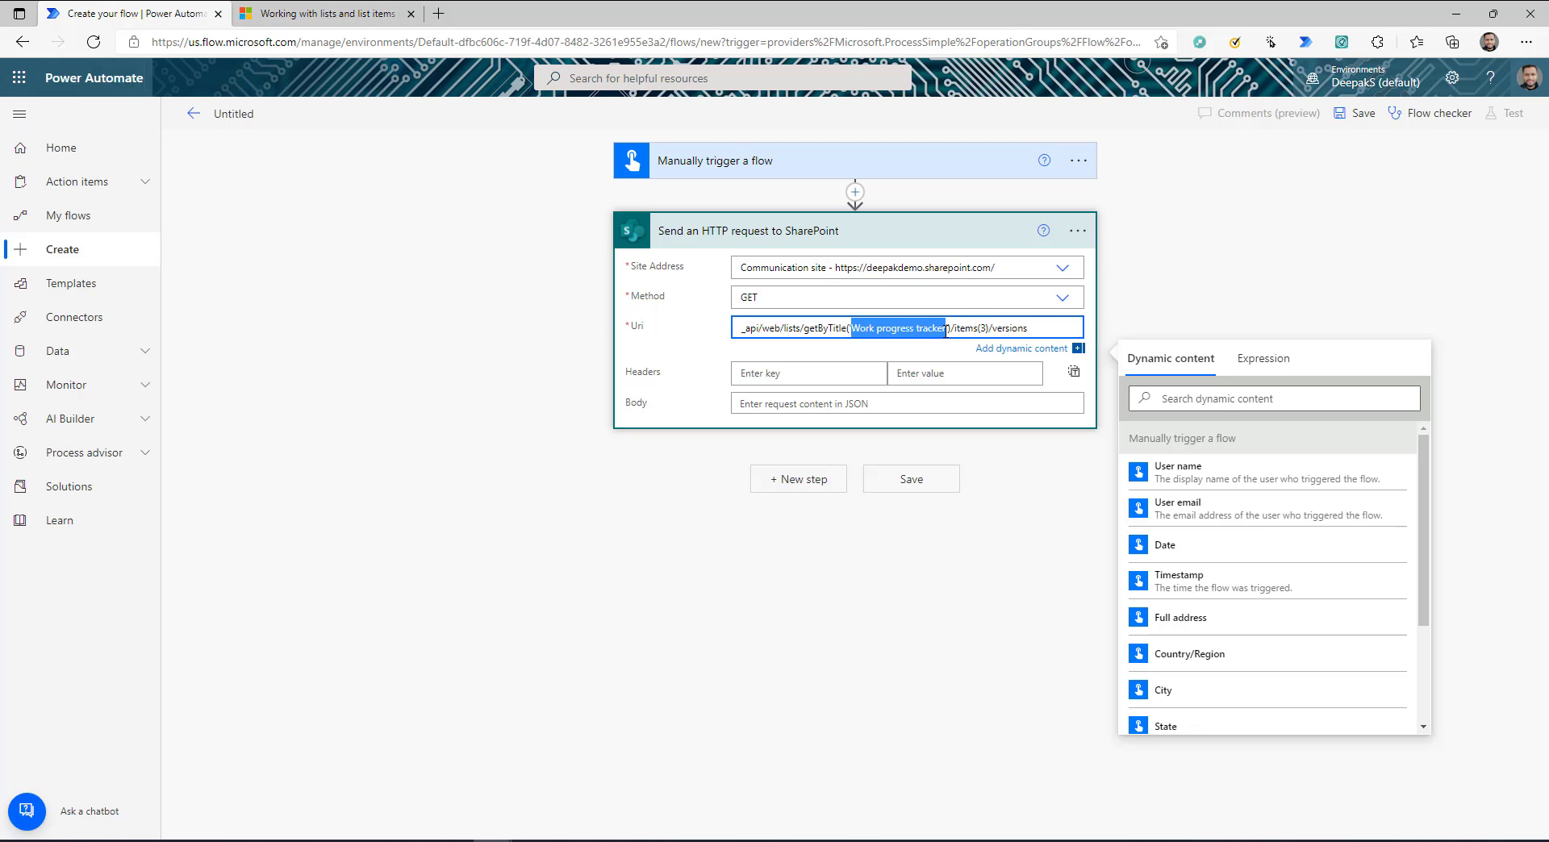
{"action": "double_click", "coordinate": [749, 327]}
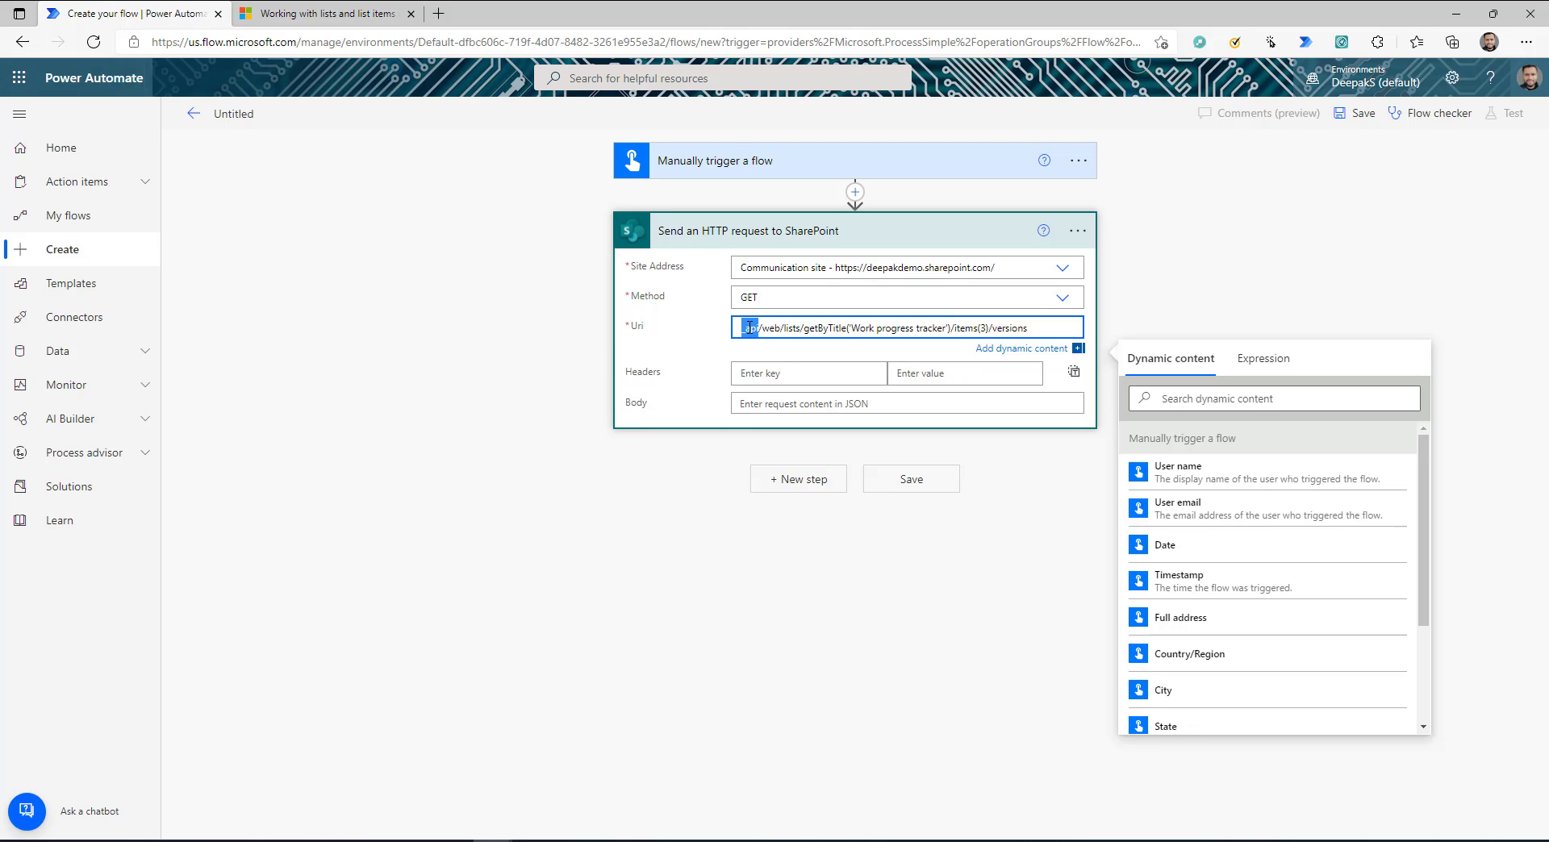
{"action": "double_click", "coordinate": [772, 327]}
{"action": "double_click", "coordinate": [791, 327]}
{"action": "left_click", "coordinate": [822, 328]}
{"action": "left_click_drag", "start_coordinate": [854, 327], "coordinate": [948, 327]}
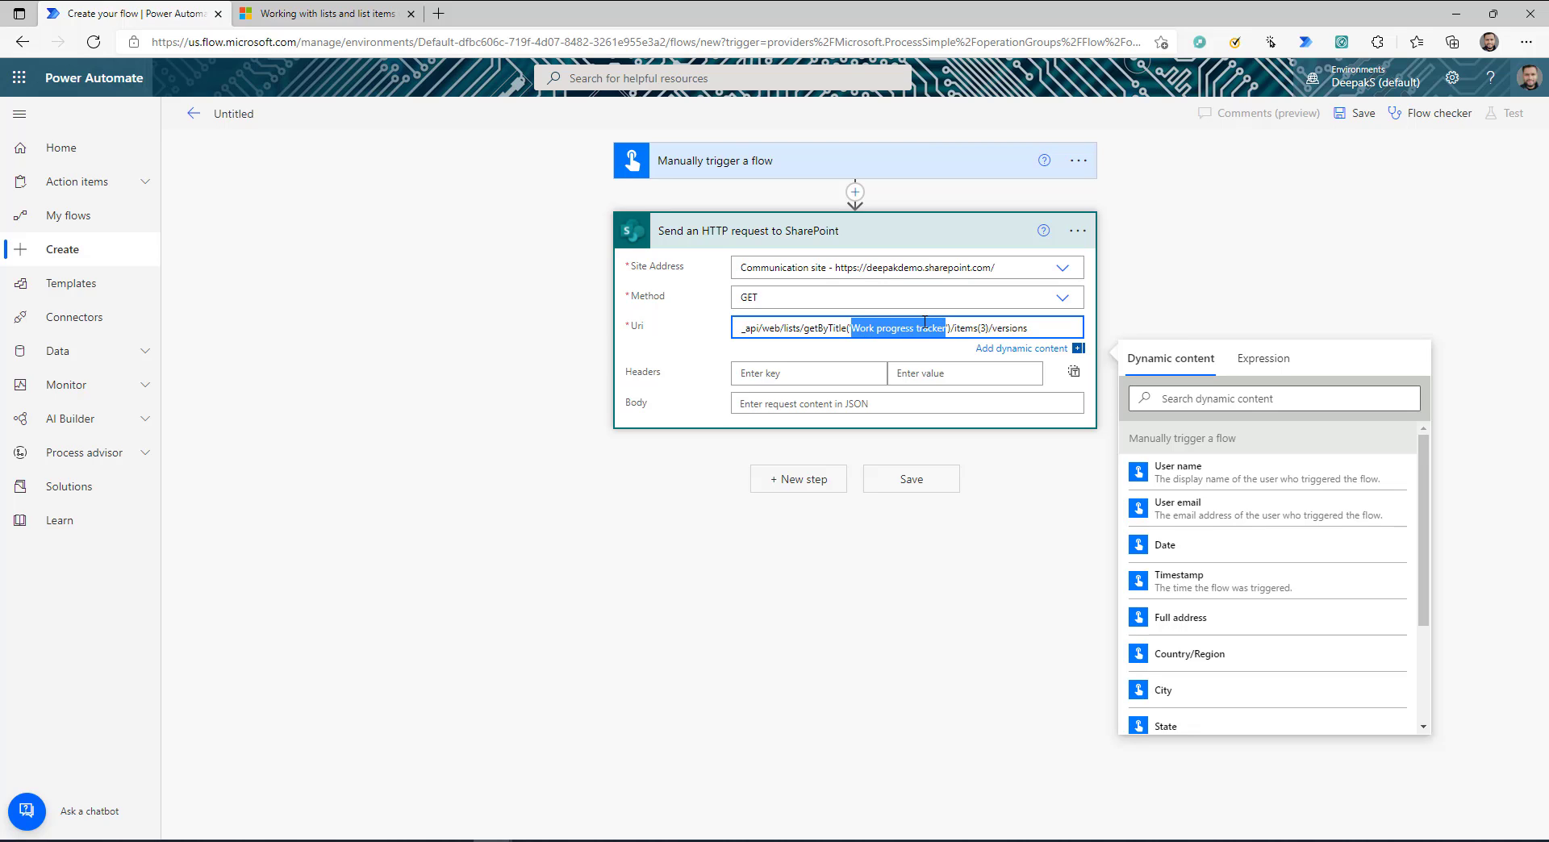
{"action": "left_click", "coordinate": [968, 327]}
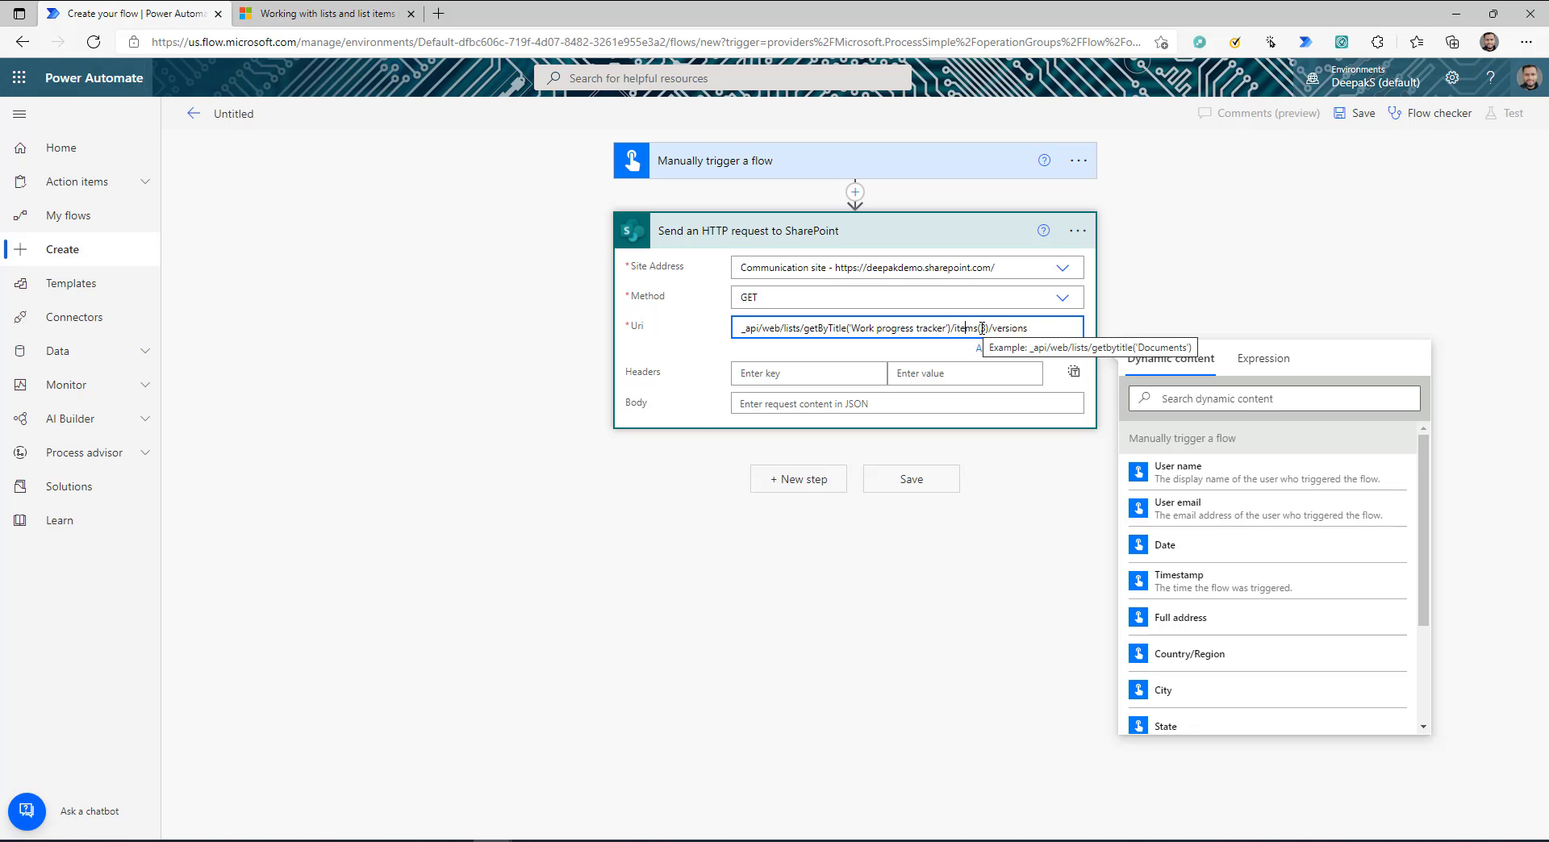
{"action": "double_click", "coordinate": [983, 328]}
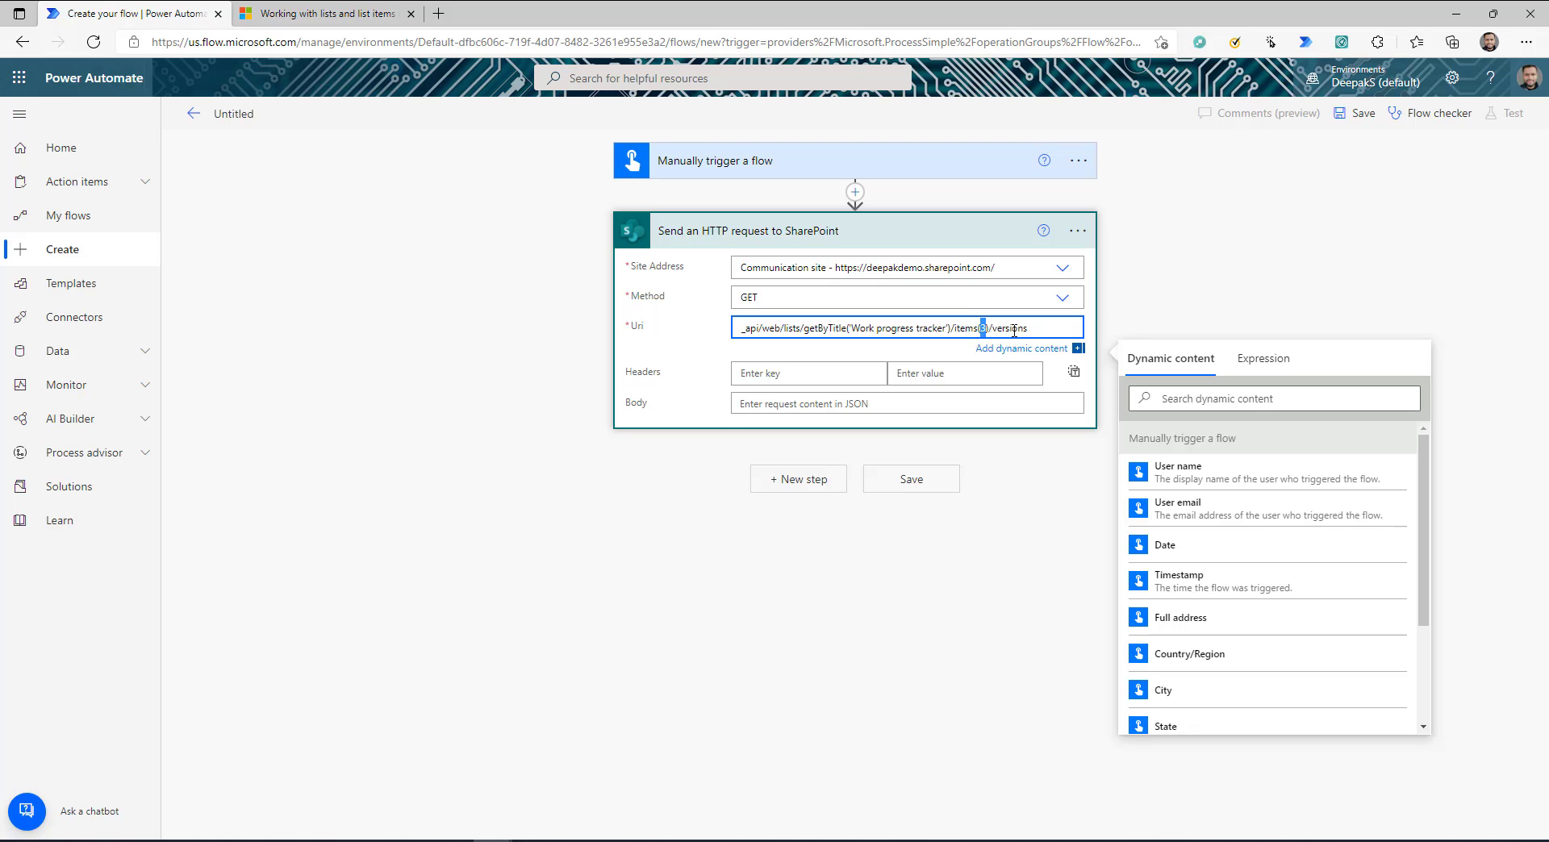
{"action": "double_click", "coordinate": [1014, 328]}
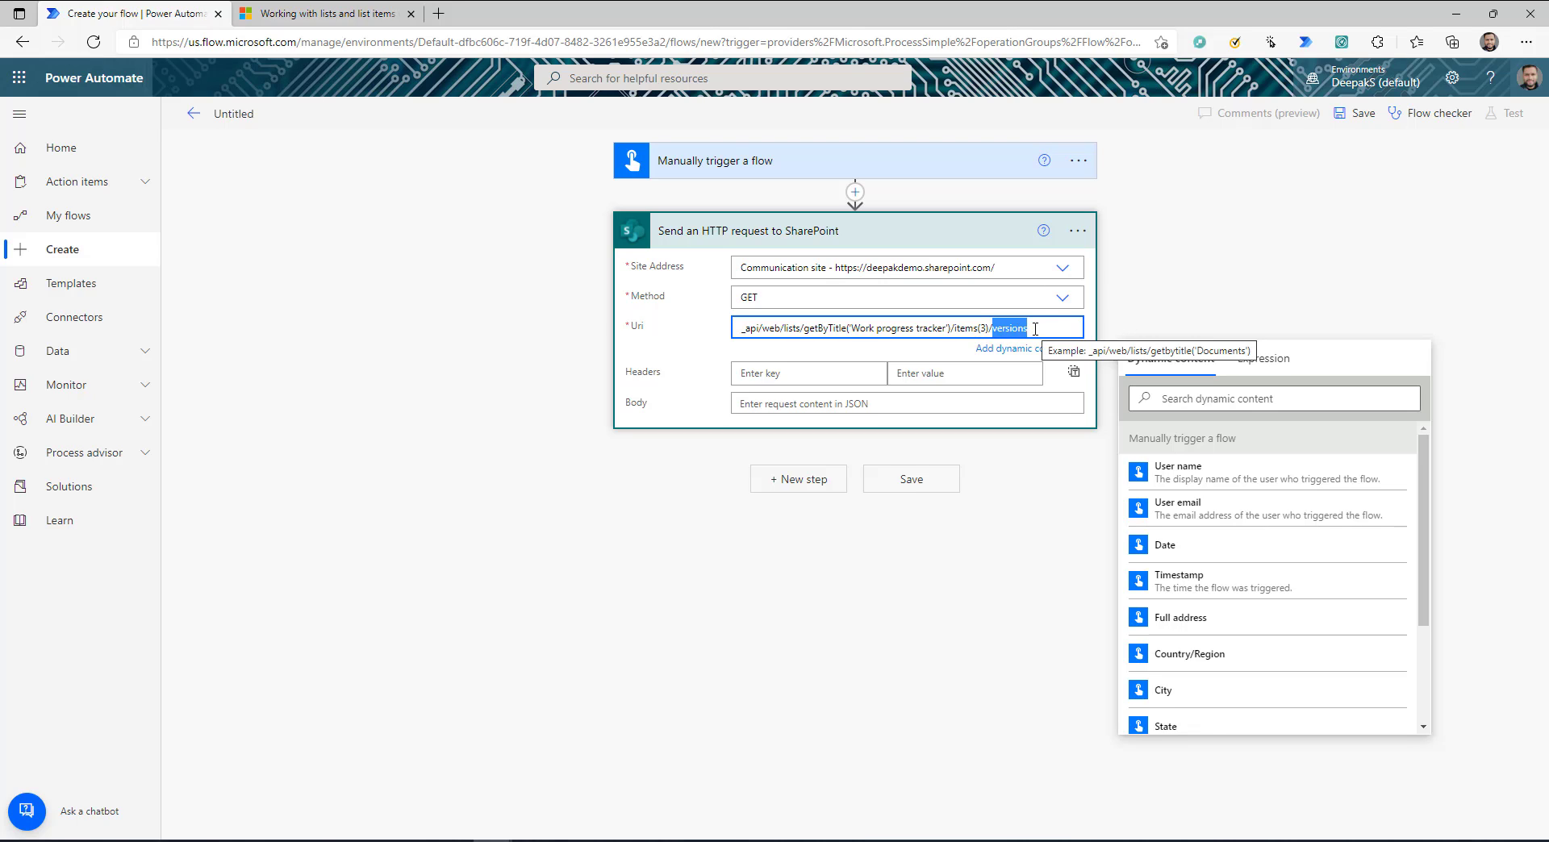
Add an Accept header with the value application/json;odata=verbose to the SharePoint request, leaving the body empty
{"action": "left_click", "coordinate": [767, 373]}
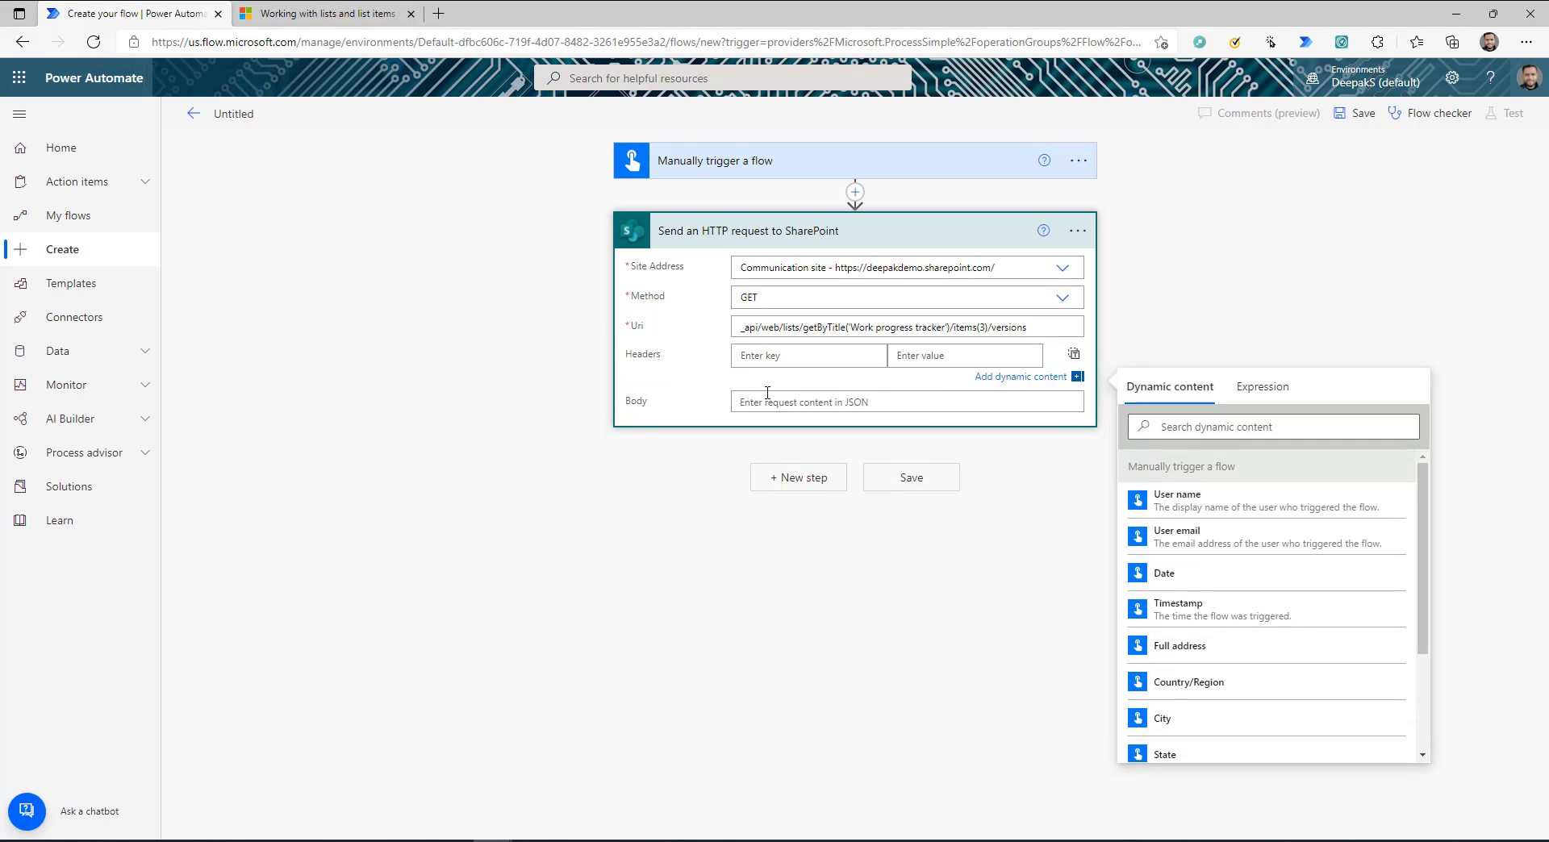
{"action": "type", "text": "Accept"}
{"action": "left_click", "coordinate": [931, 356]}
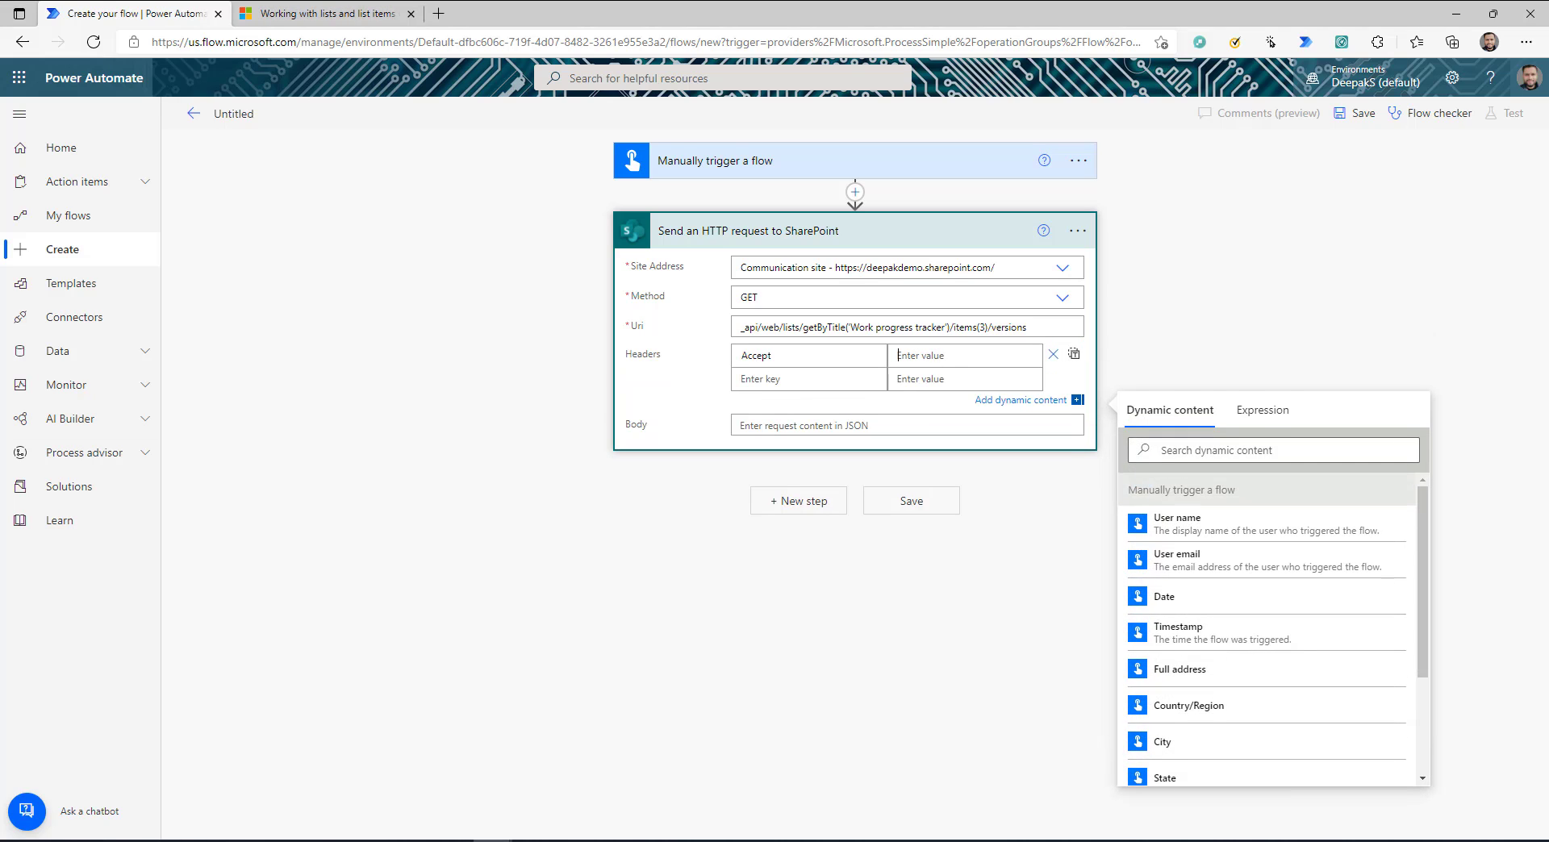
{"action": "key", "text": "alt+Tab"}
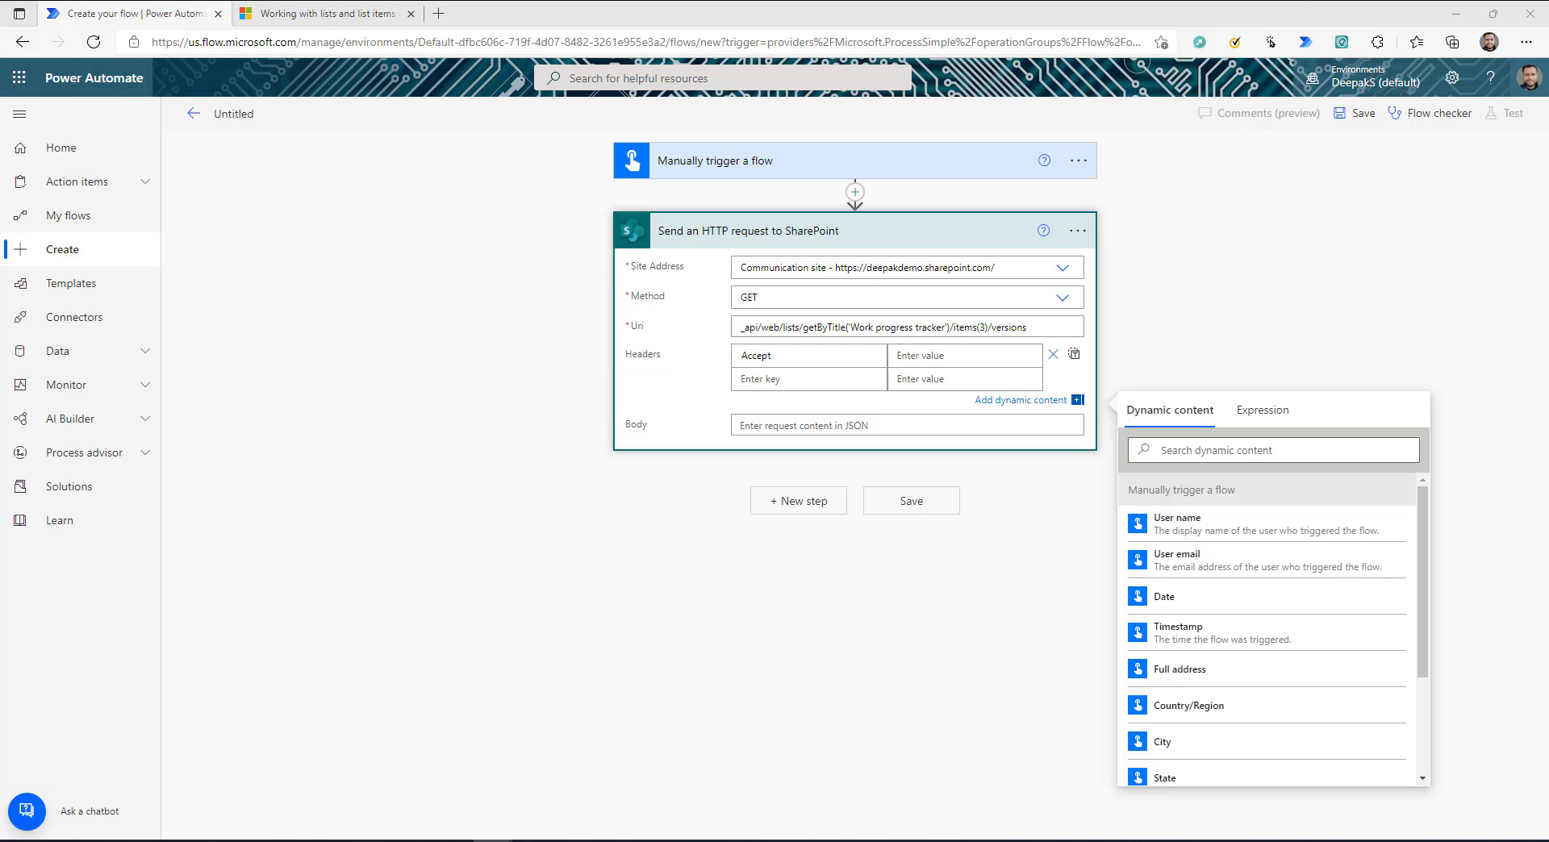
{"action": "left_click", "coordinate": [925, 360]}
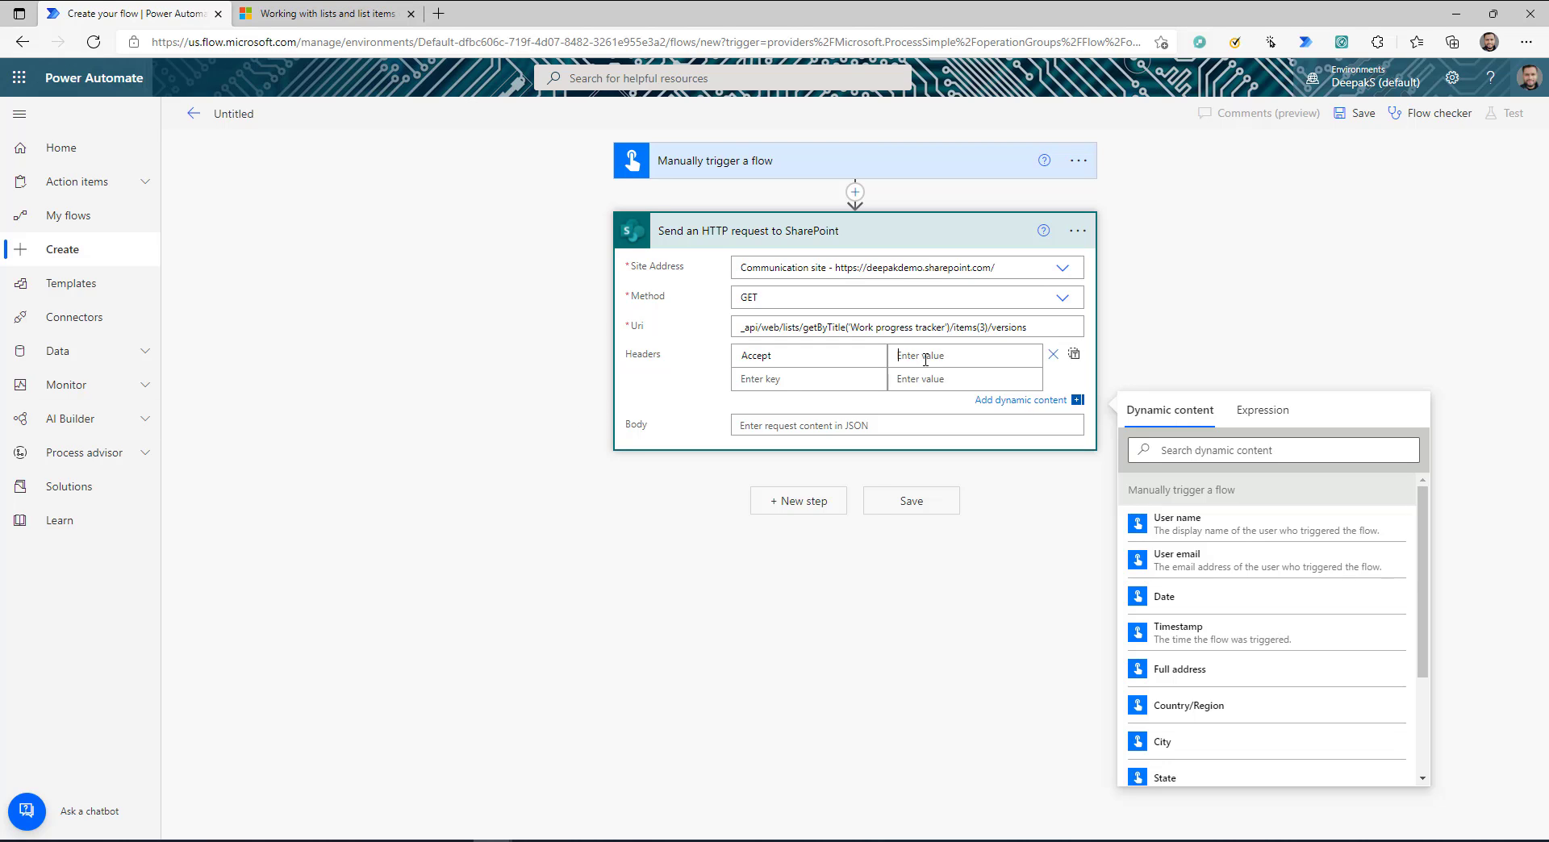
{"action": "type", "text": "application/json;odata=verbose"}
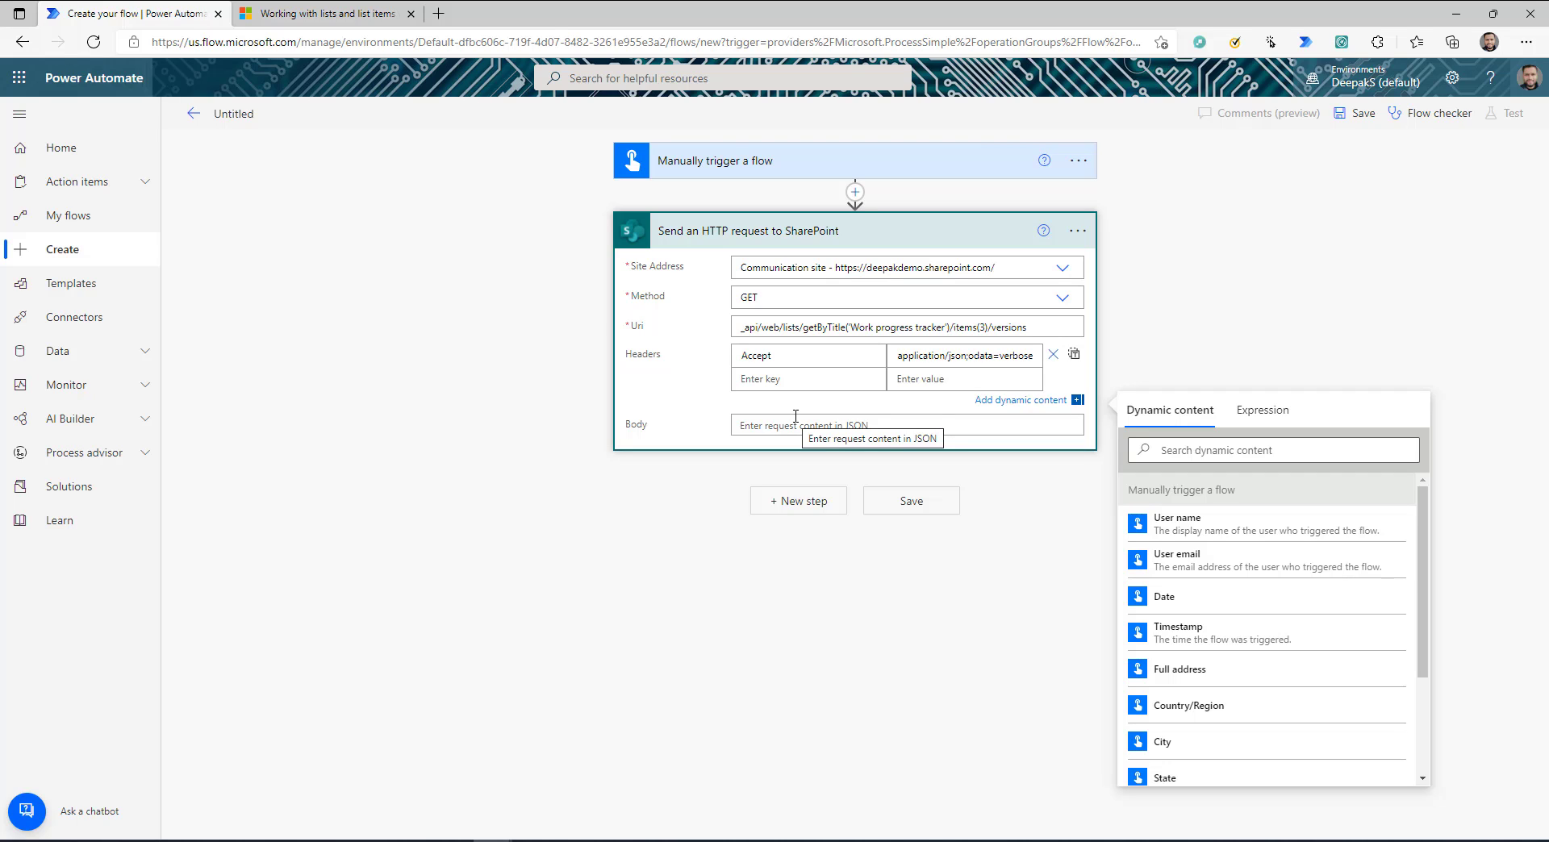
{"action": "left_click", "coordinate": [928, 424]}
{"action": "left_click", "coordinate": [670, 442]}
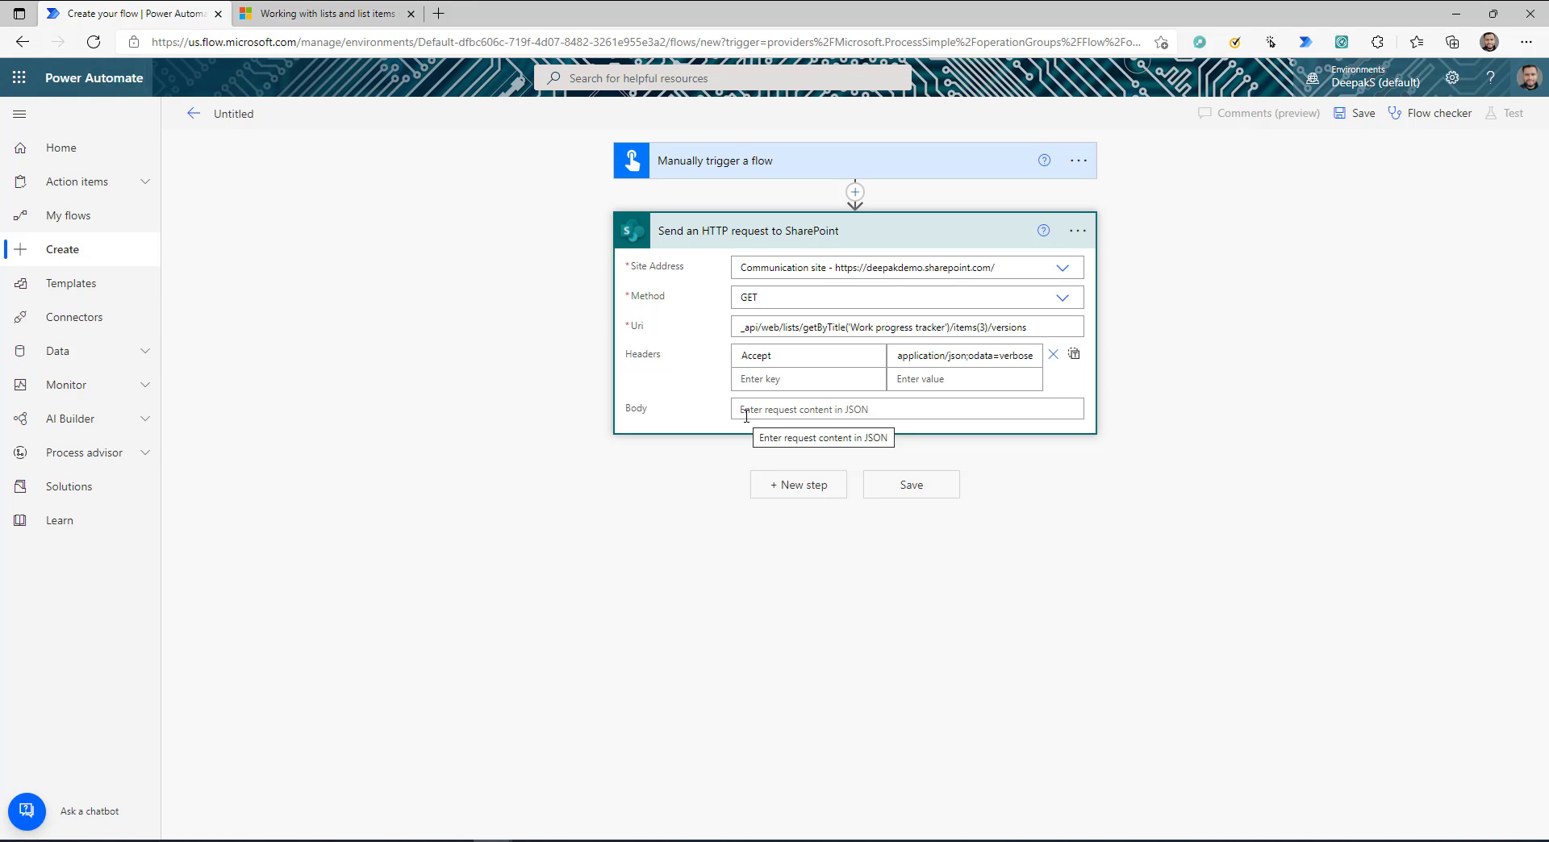
Save the flow and run a manual test of it
{"action": "left_click", "coordinate": [911, 485]}
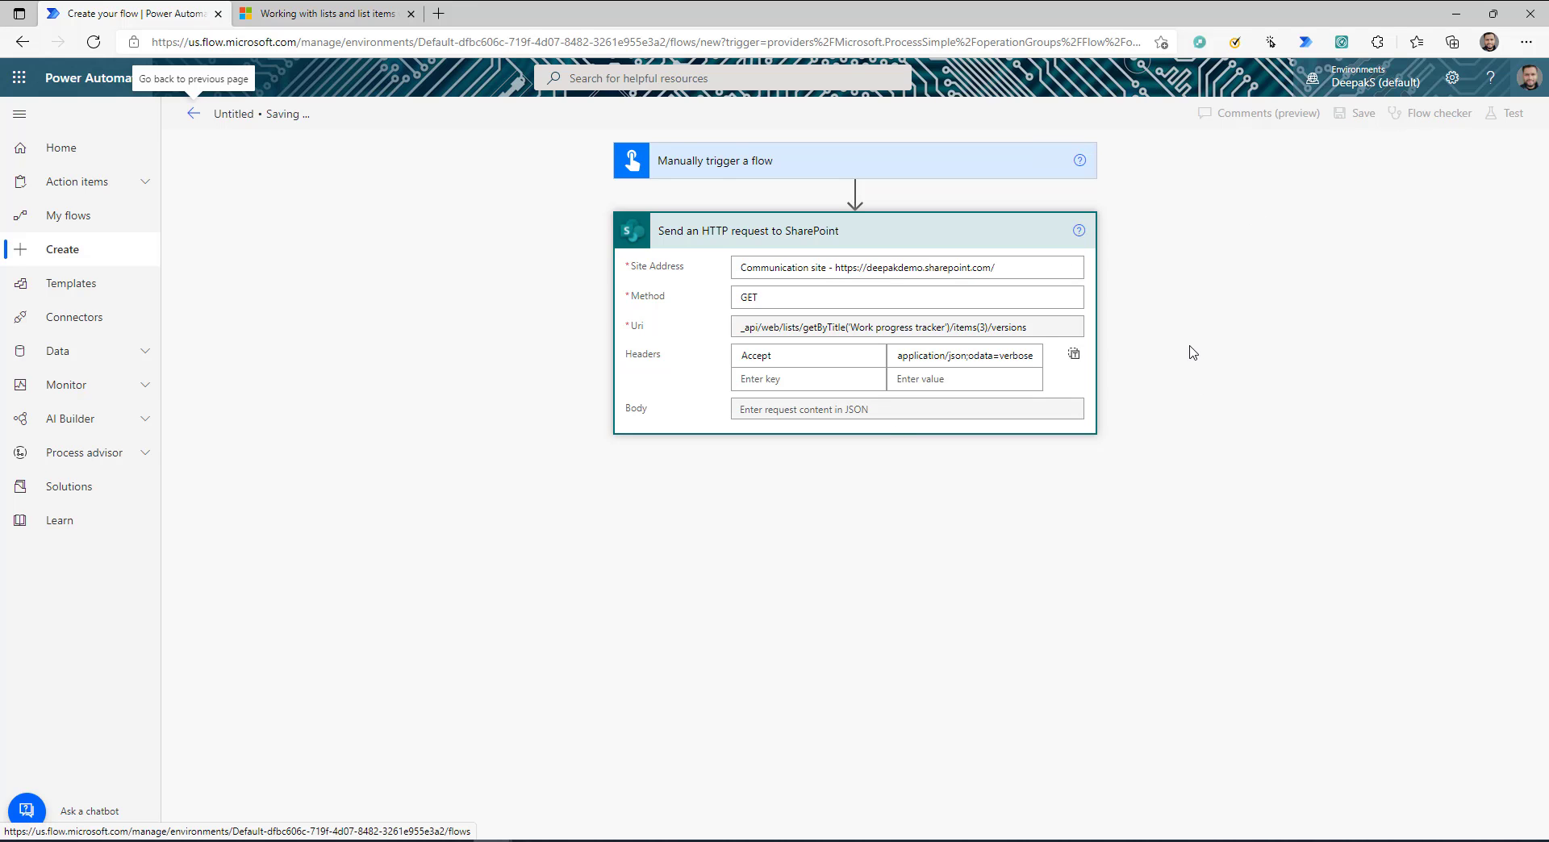
{"action": "left_click", "coordinate": [1513, 113]}
{"action": "left_click", "coordinate": [1317, 809]}
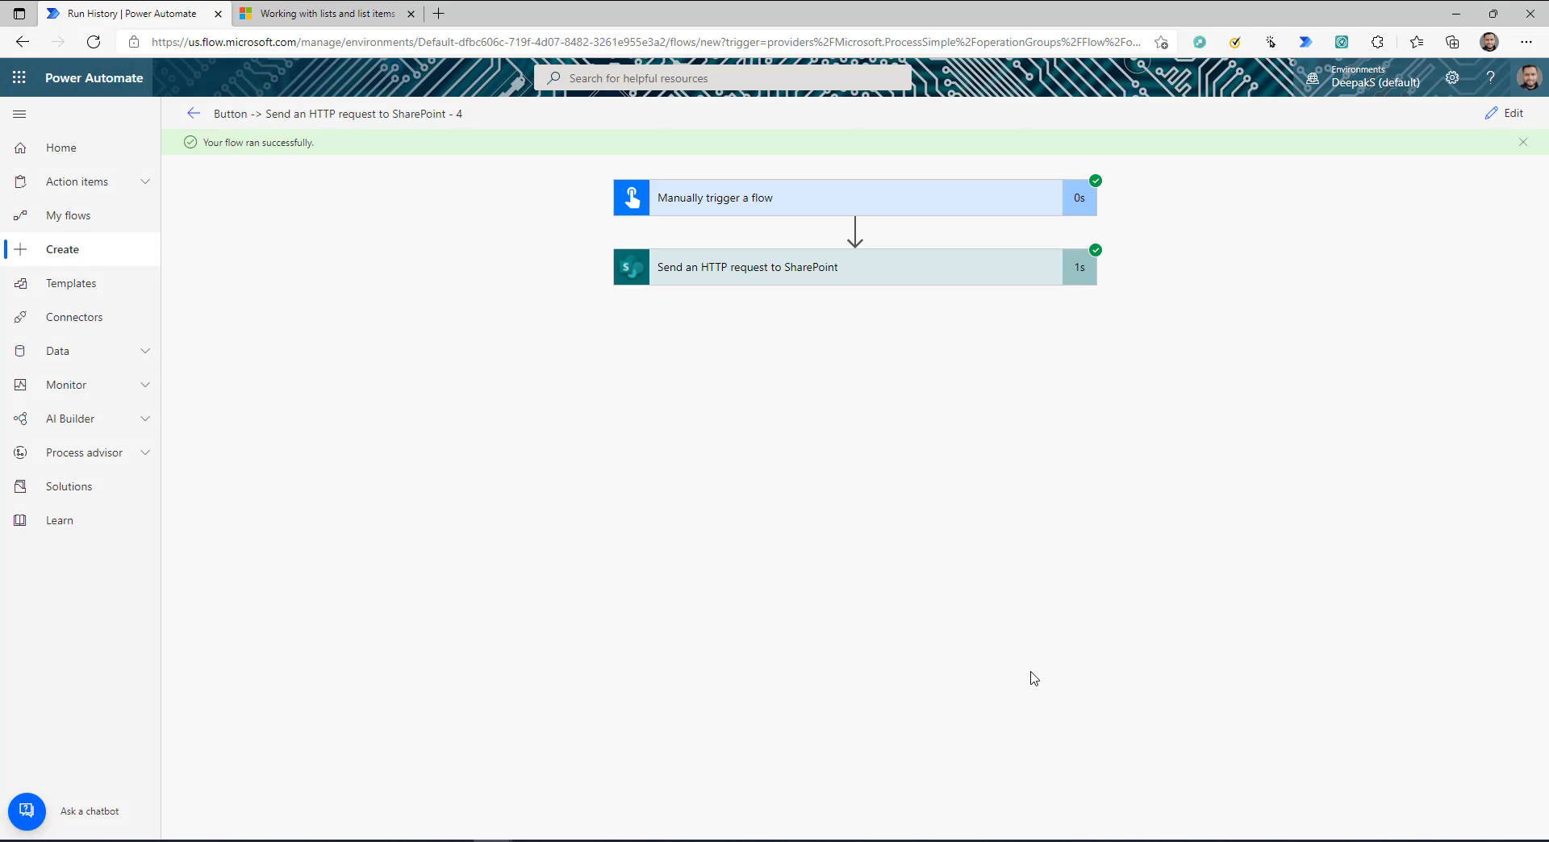
Expand the SharePoint request in the test run and open its raw outputs at the body's results array
{"action": "left_click", "coordinate": [810, 269]}
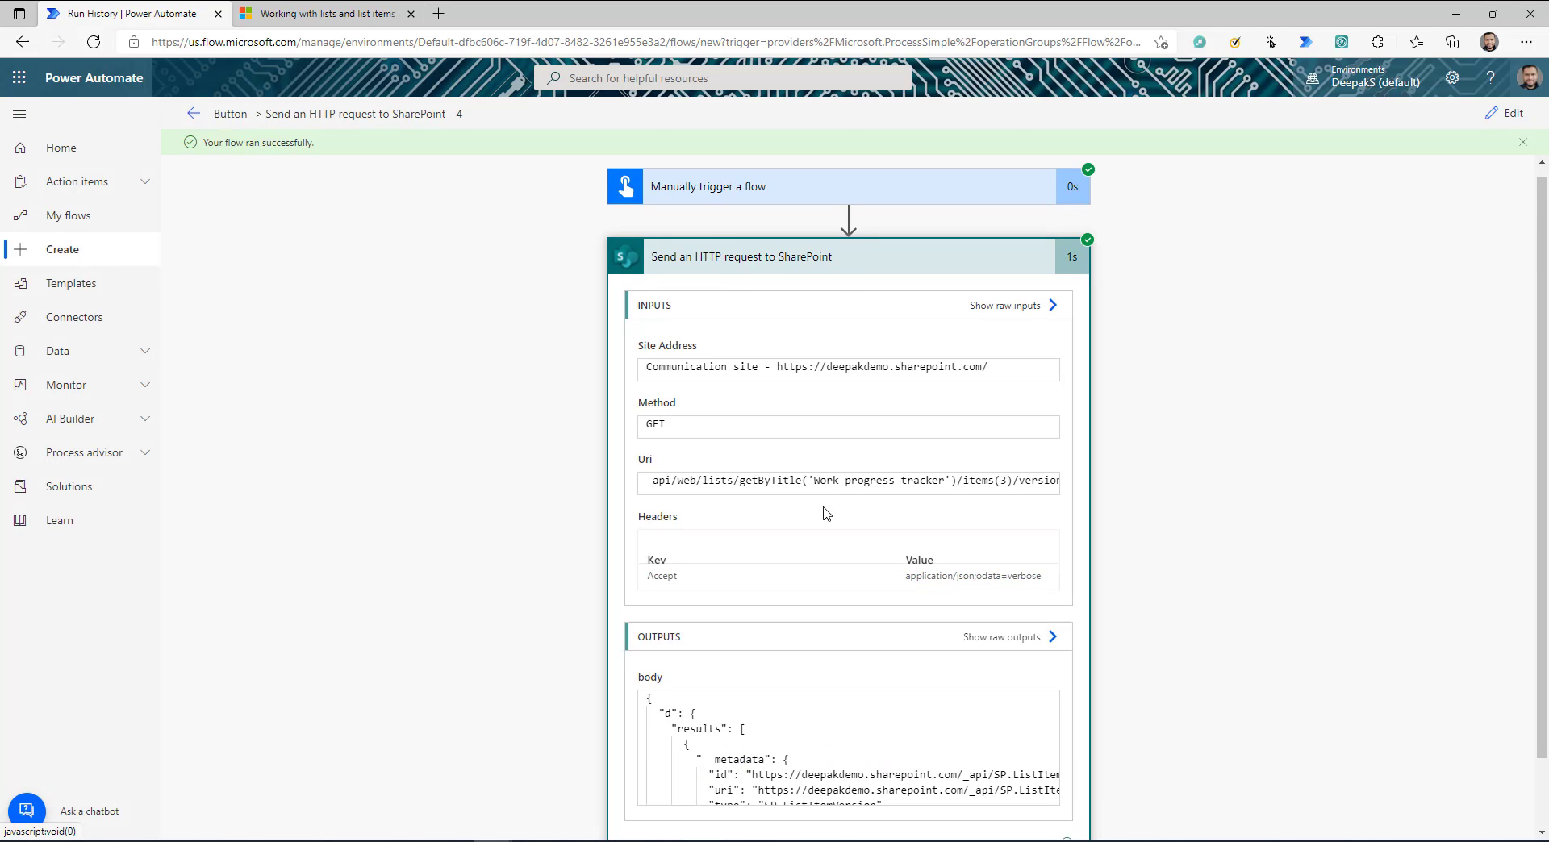
{"action": "scroll", "coordinate": [823, 511], "scroll_direction": "down", "scroll_amount": 1}
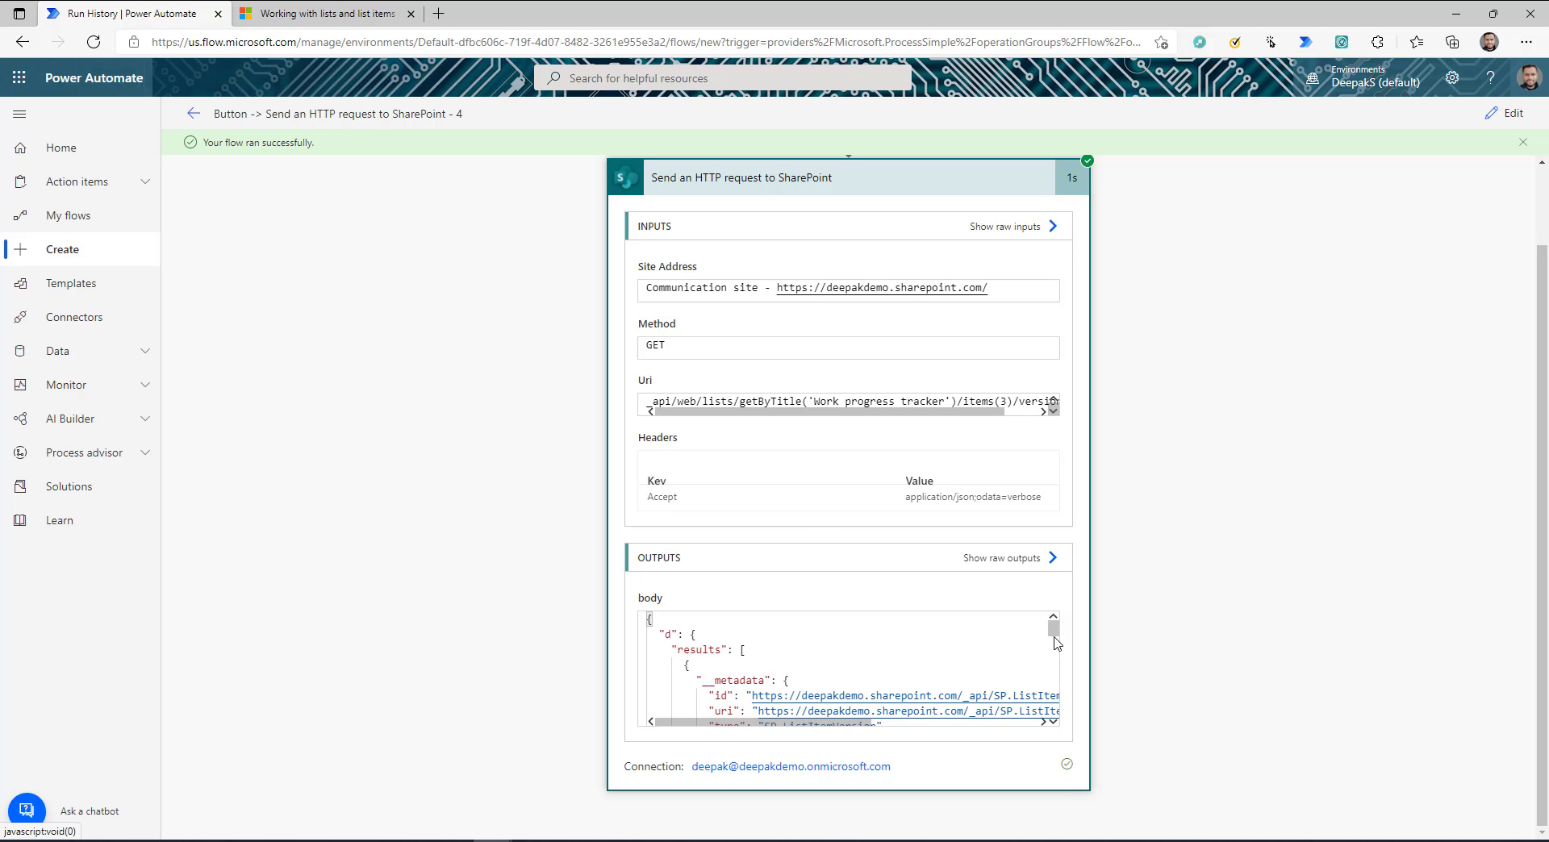
{"action": "left_click", "coordinate": [1005, 567]}
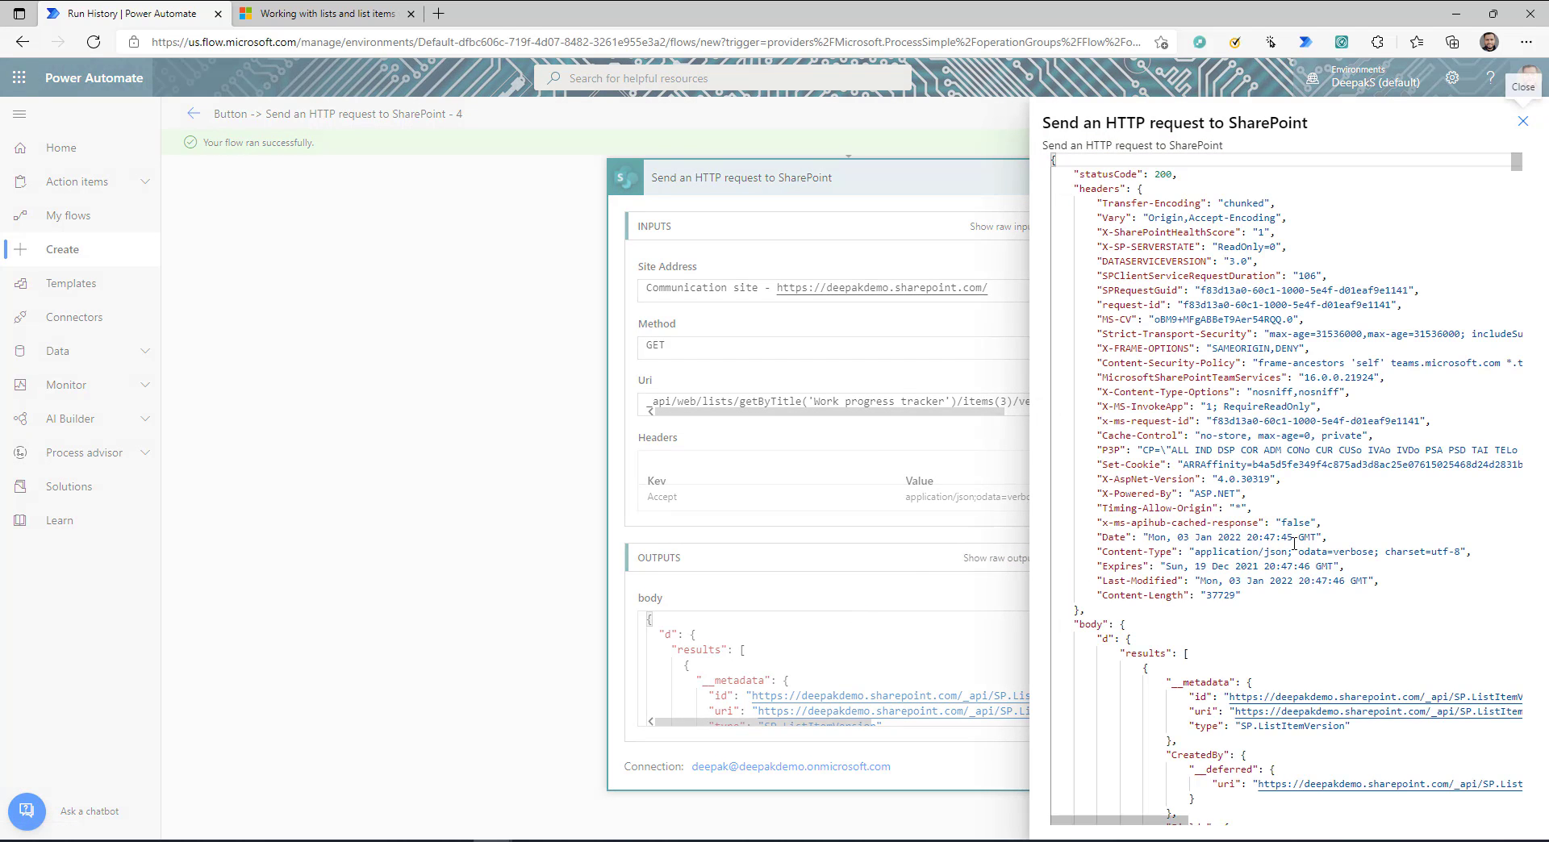
{"action": "scroll", "coordinate": [1294, 543], "scroll_direction": "down", "scroll_amount": 2}
{"action": "left_click_drag", "start_coordinate": [1086, 466], "coordinate": [1147, 507]}
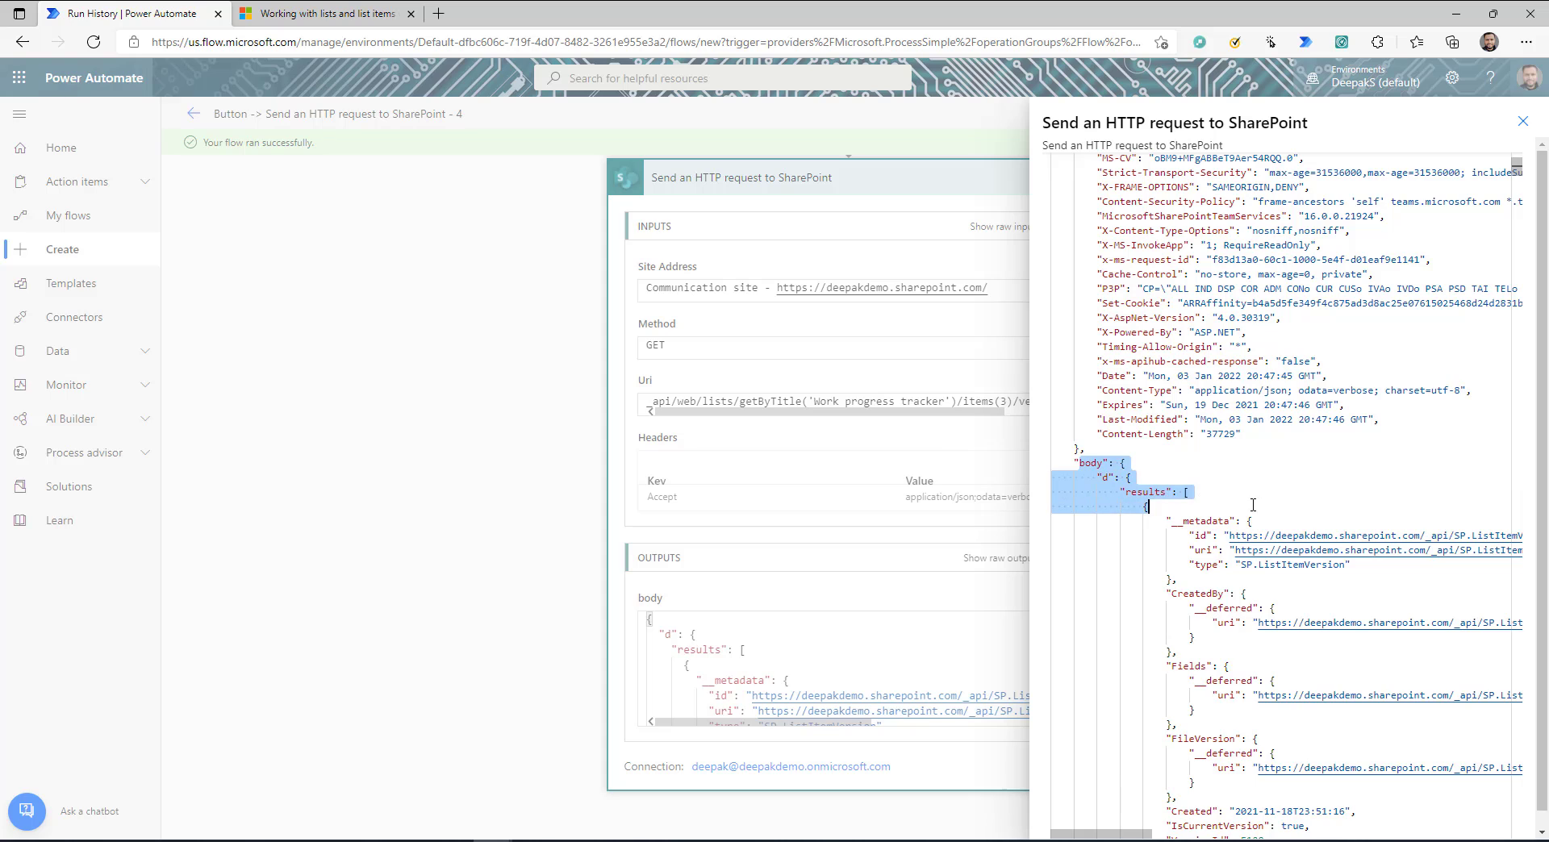
Examine the first version entry in the results: its metadata, Created date, IsCurrentVersion, VersionId and VersionLabel
{"action": "scroll", "coordinate": [1254, 505], "scroll_direction": "down", "scroll_amount": 1}
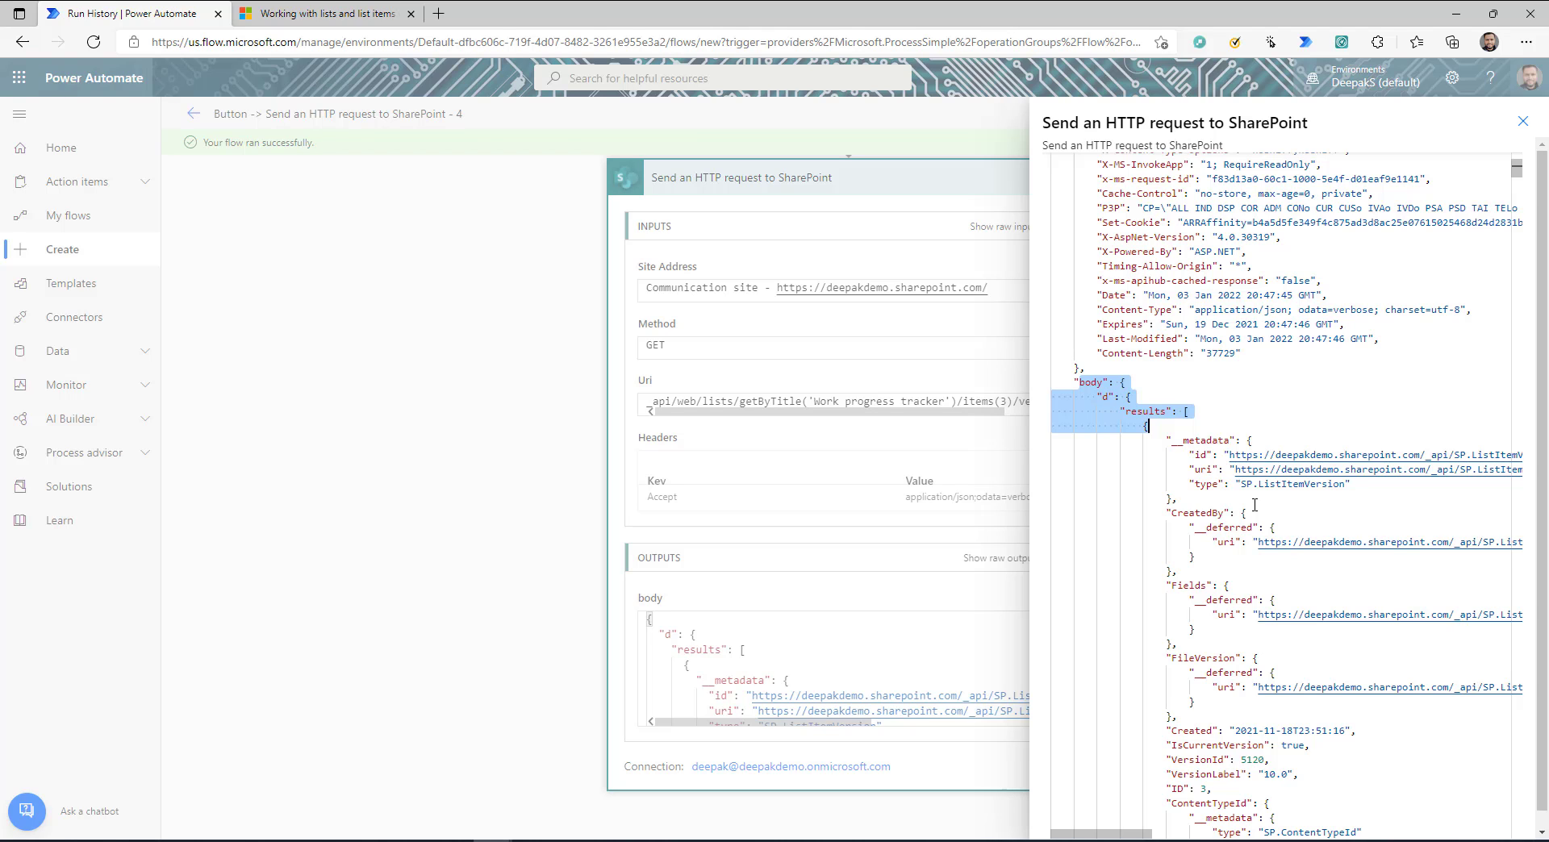
{"action": "scroll", "coordinate": [1305, 484], "scroll_direction": "down", "scroll_amount": 3}
{"action": "left_click_drag", "start_coordinate": [1145, 226], "coordinate": [1186, 436]}
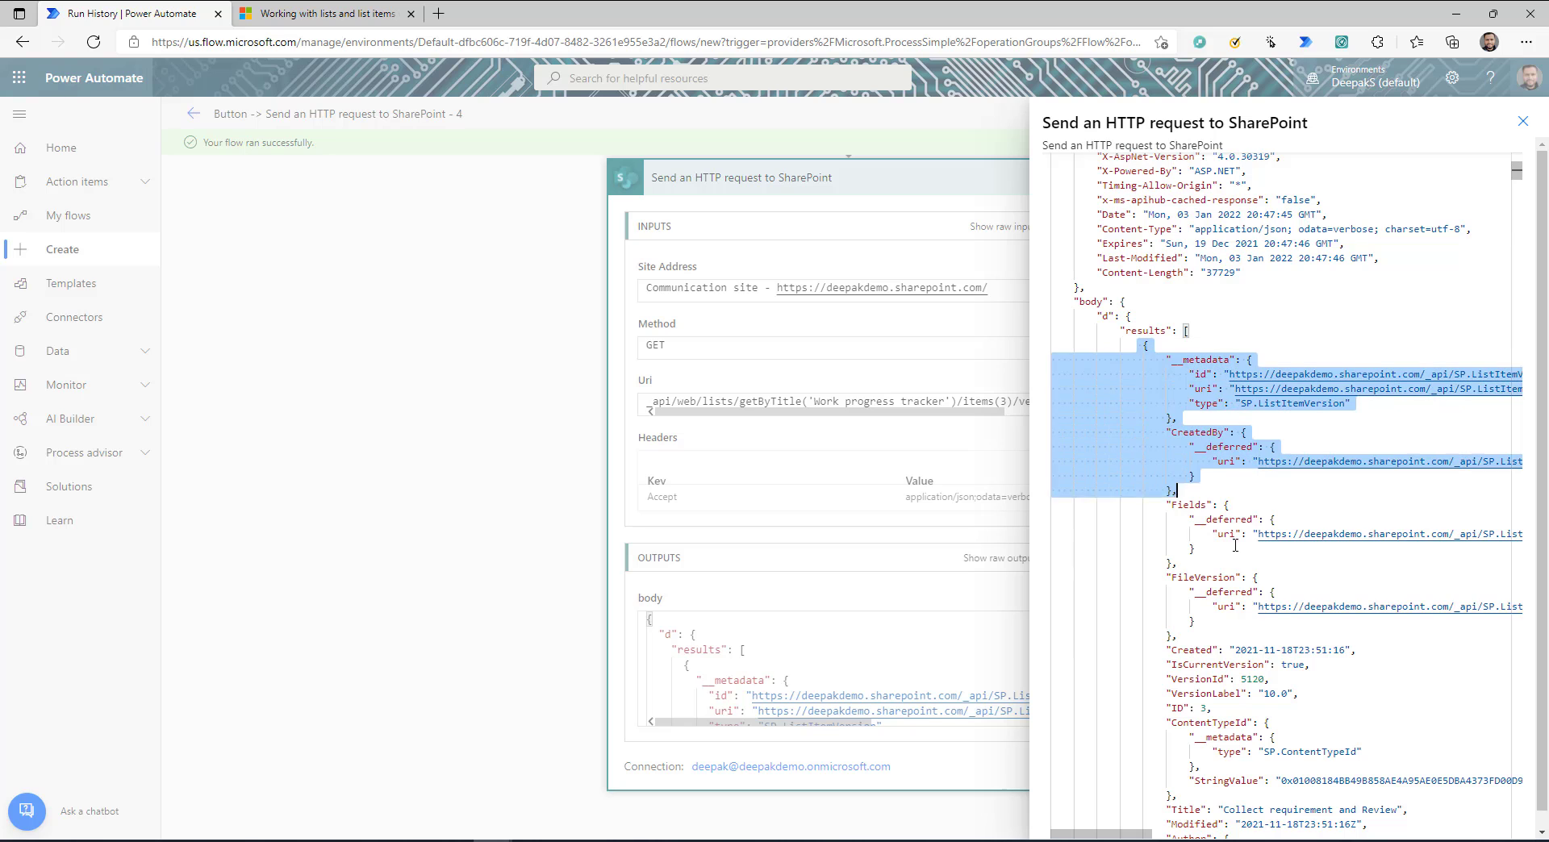
{"action": "left_click", "coordinate": [1178, 565]}
{"action": "left_click_drag", "start_coordinate": [1166, 558], "coordinate": [1311, 579]}
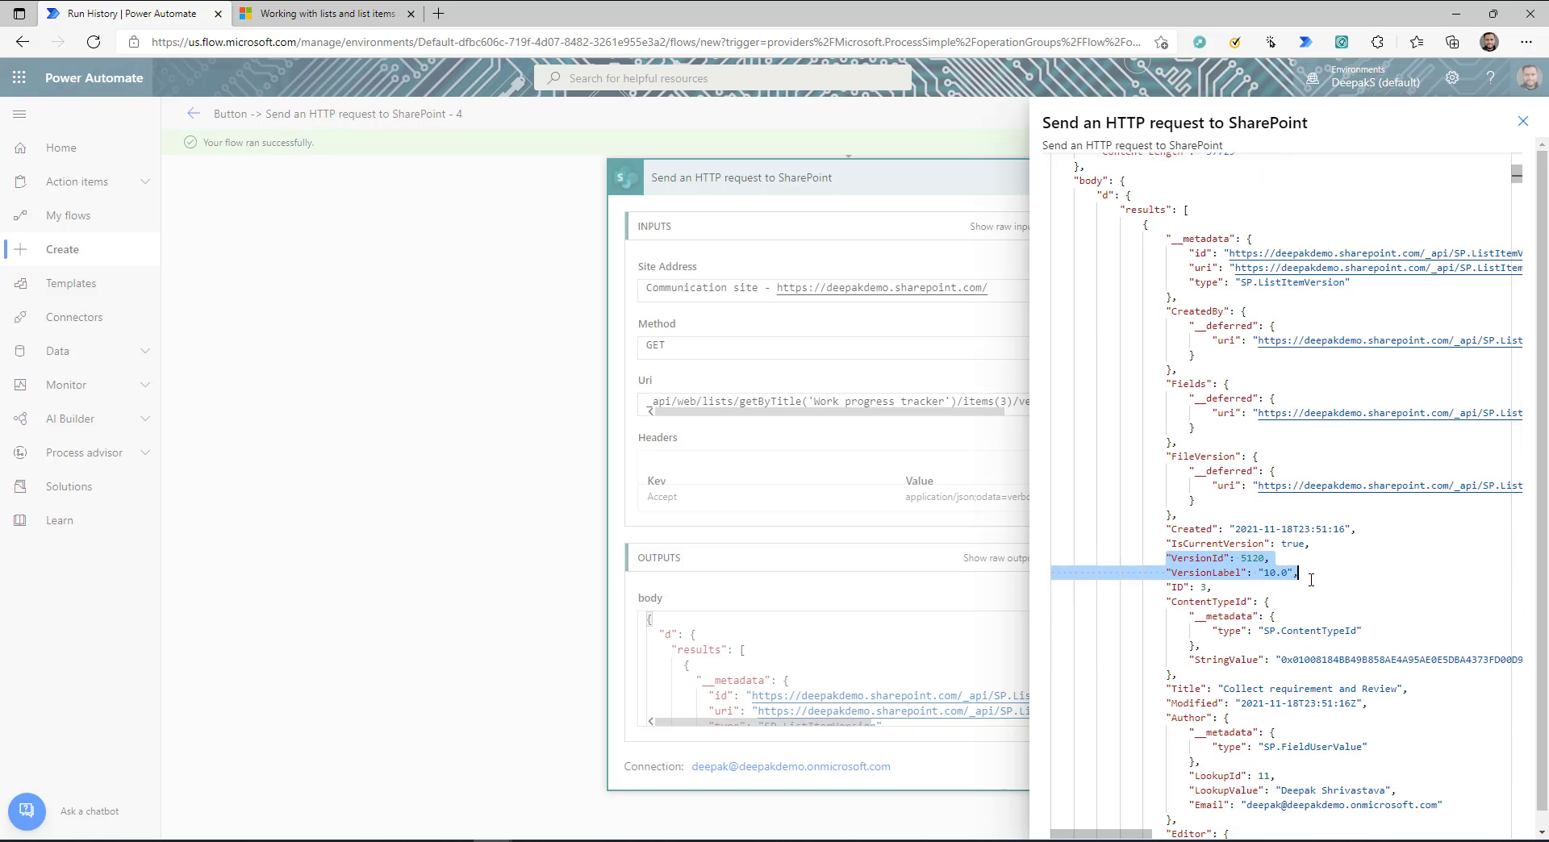
{"action": "scroll", "coordinate": [1288, 575], "scroll_direction": "down", "scroll_amount": 2}
{"action": "left_click_drag", "start_coordinate": [1264, 451], "coordinate": [1283, 451]}
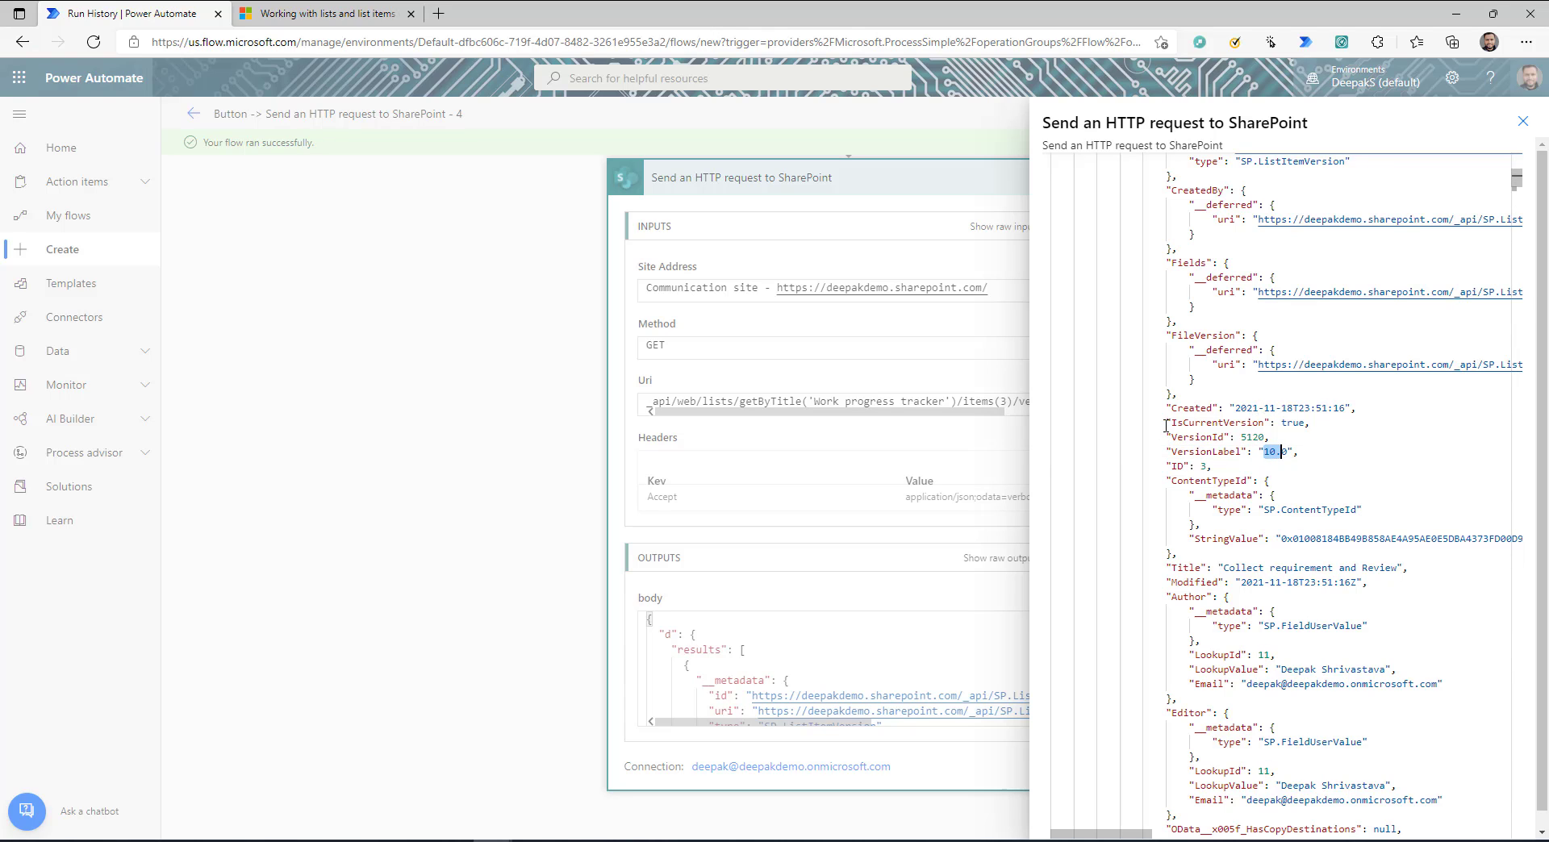
{"action": "left_click_drag", "start_coordinate": [1166, 426], "coordinate": [1324, 429]}
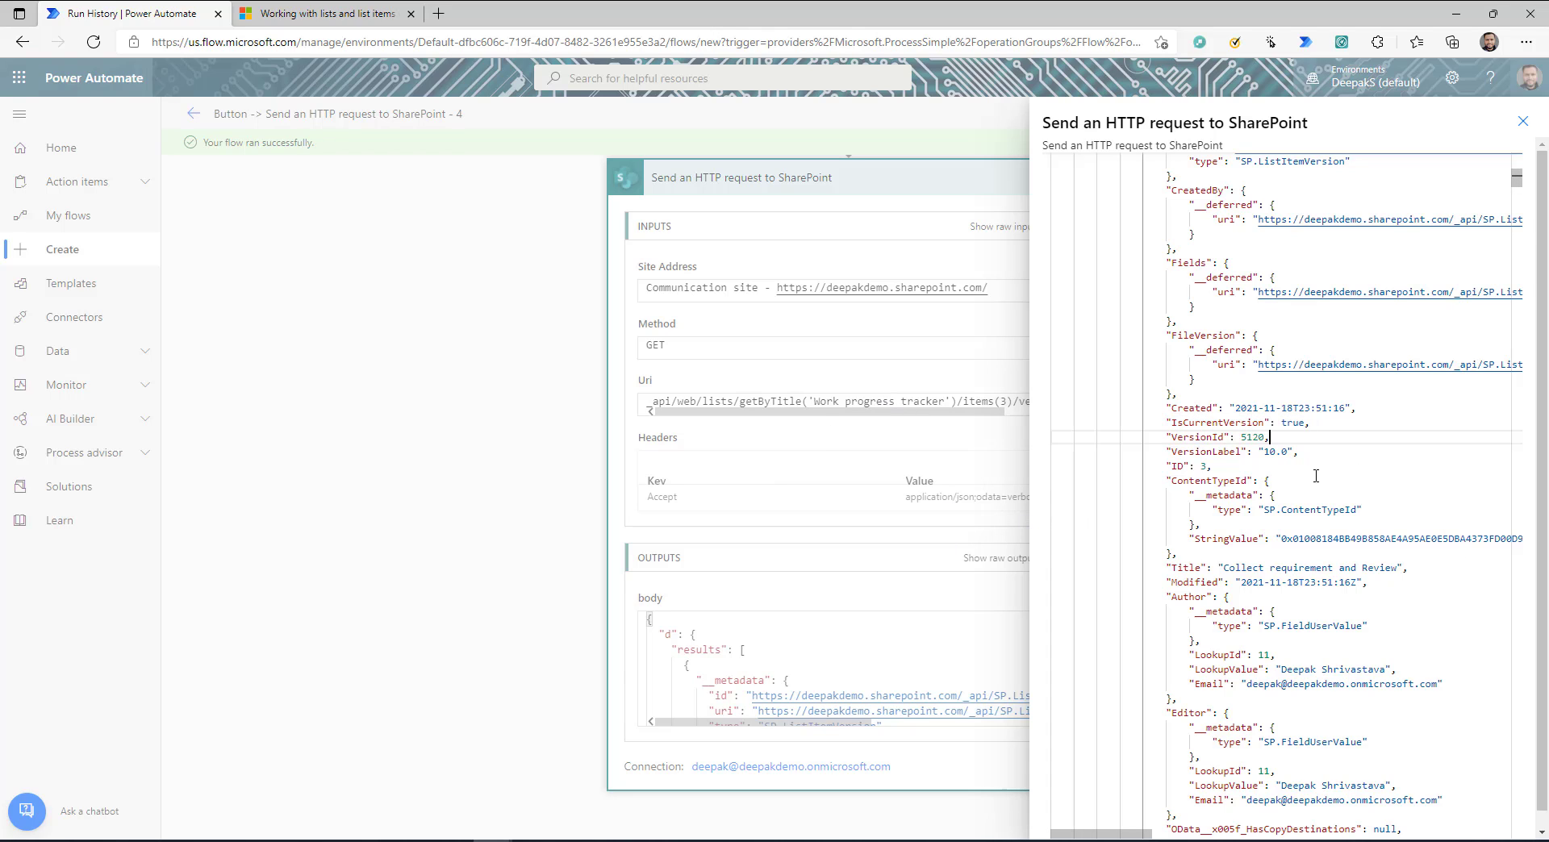
{"action": "left_click_drag", "start_coordinate": [1271, 482], "coordinate": [1137, 408]}
Look through the remaining fields and the older version entries in the raw outputs, and close them
{"action": "scroll", "coordinate": [1354, 599], "scroll_direction": "down", "scroll_amount": 7}
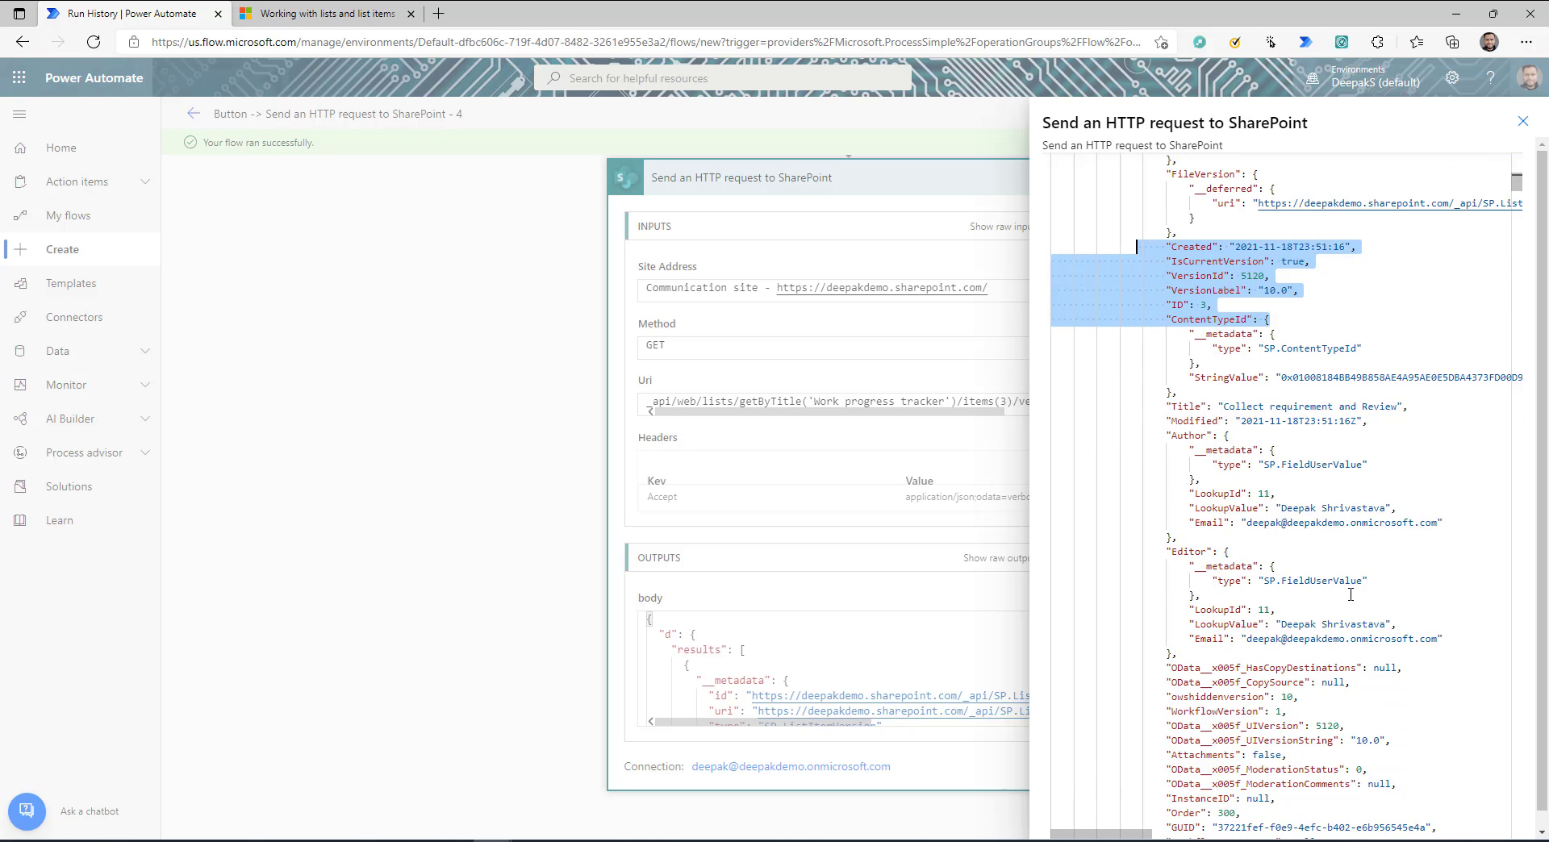
{"action": "scroll", "coordinate": [1348, 593], "scroll_direction": "down", "scroll_amount": 2}
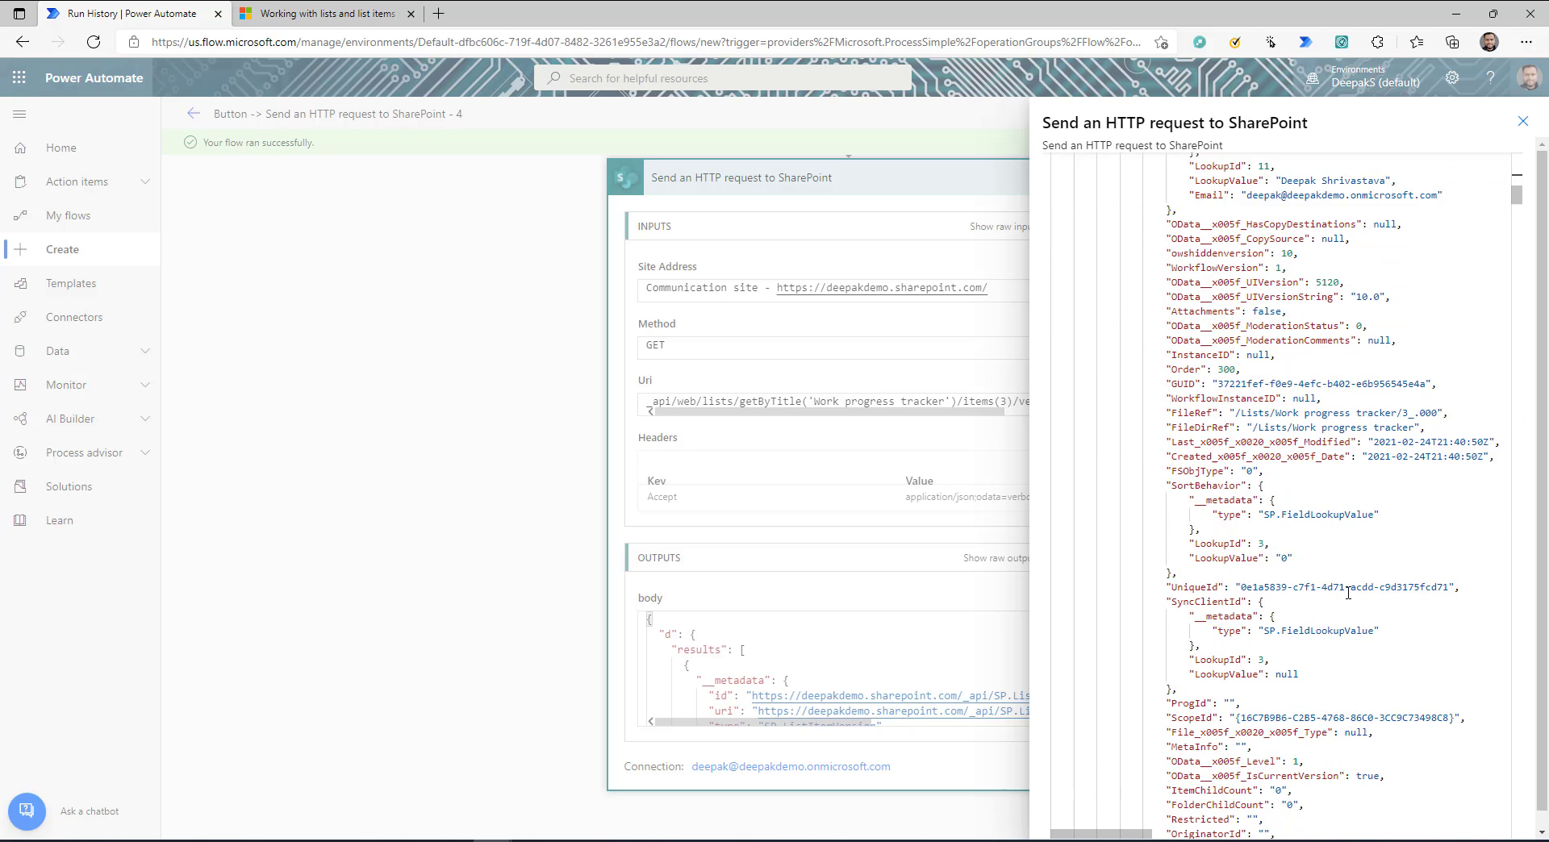
{"action": "scroll", "coordinate": [1348, 592], "scroll_direction": "down", "scroll_amount": 8}
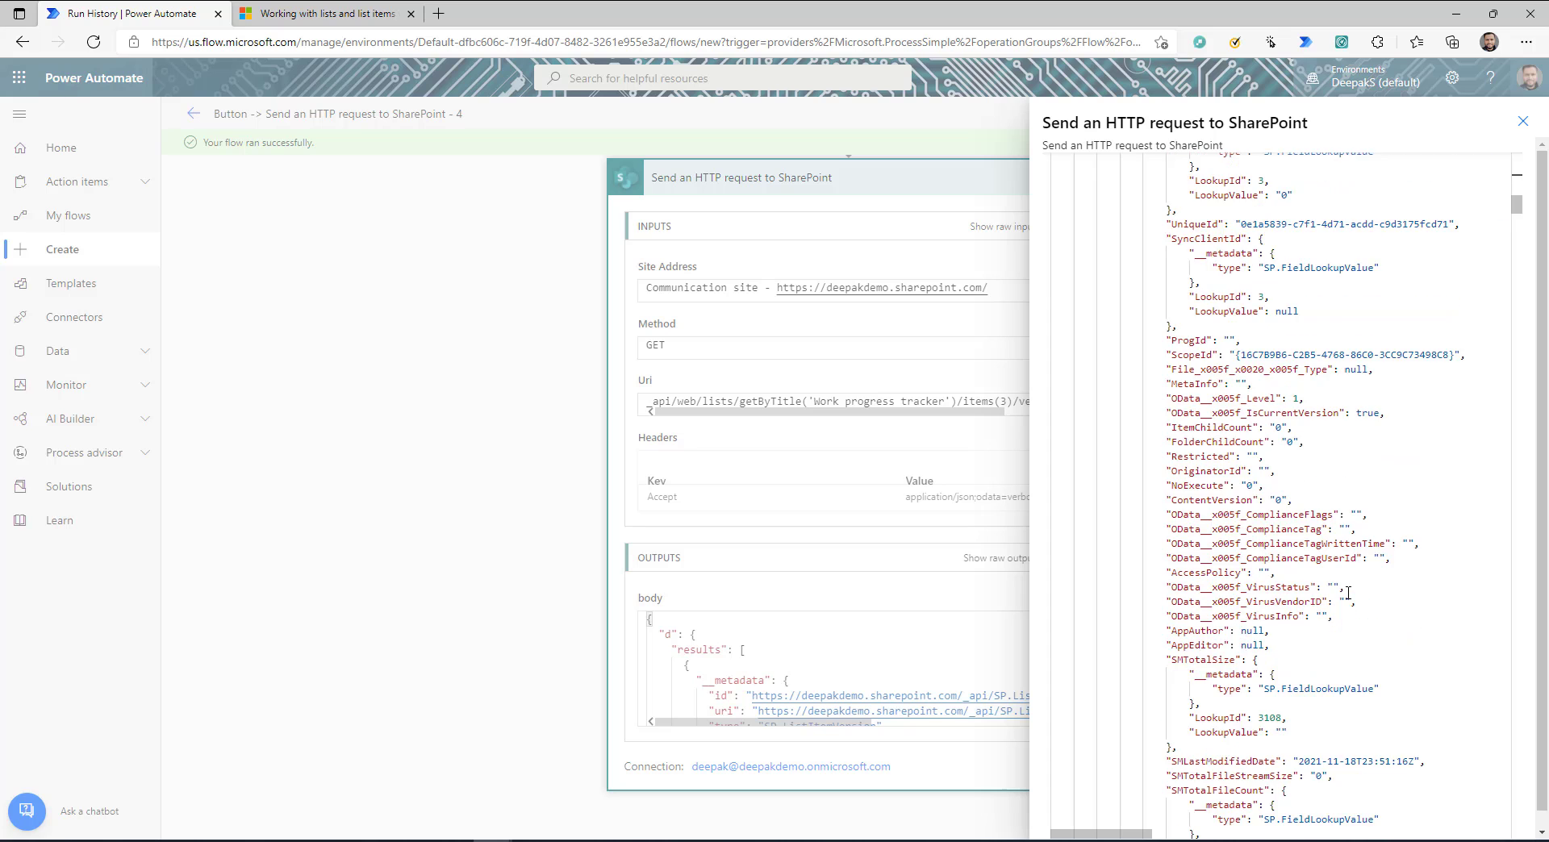
{"action": "scroll", "coordinate": [1348, 593], "scroll_direction": "down", "scroll_amount": 10}
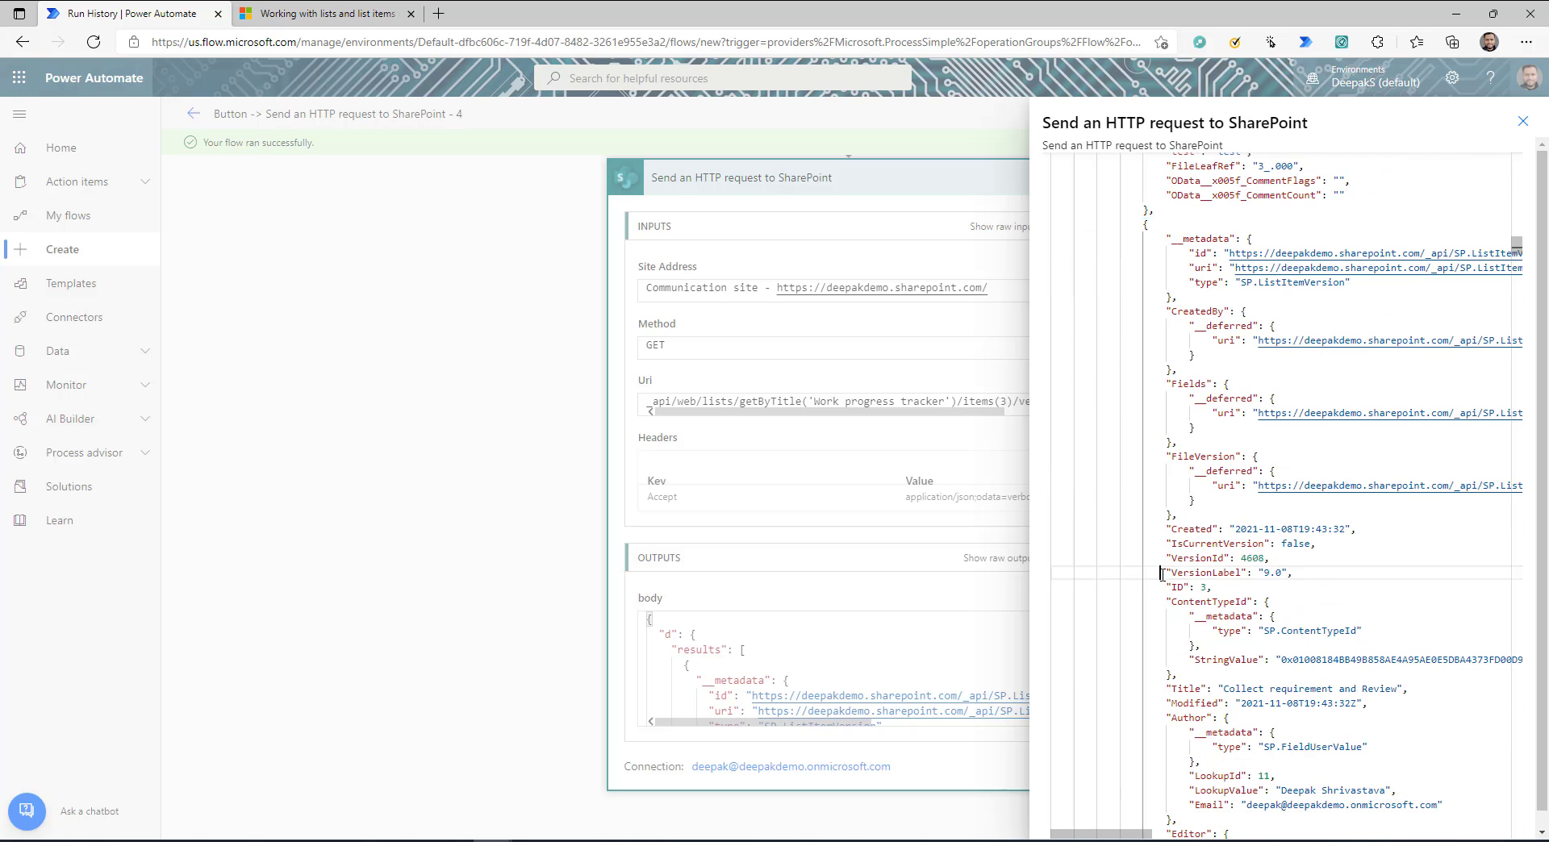
{"action": "left_click_drag", "start_coordinate": [1168, 573], "coordinate": [1293, 573]}
{"action": "scroll", "coordinate": [1190, 606], "scroll_direction": "down", "scroll_amount": 8}
{"action": "scroll", "coordinate": [1191, 607], "scroll_direction": "down", "scroll_amount": 5}
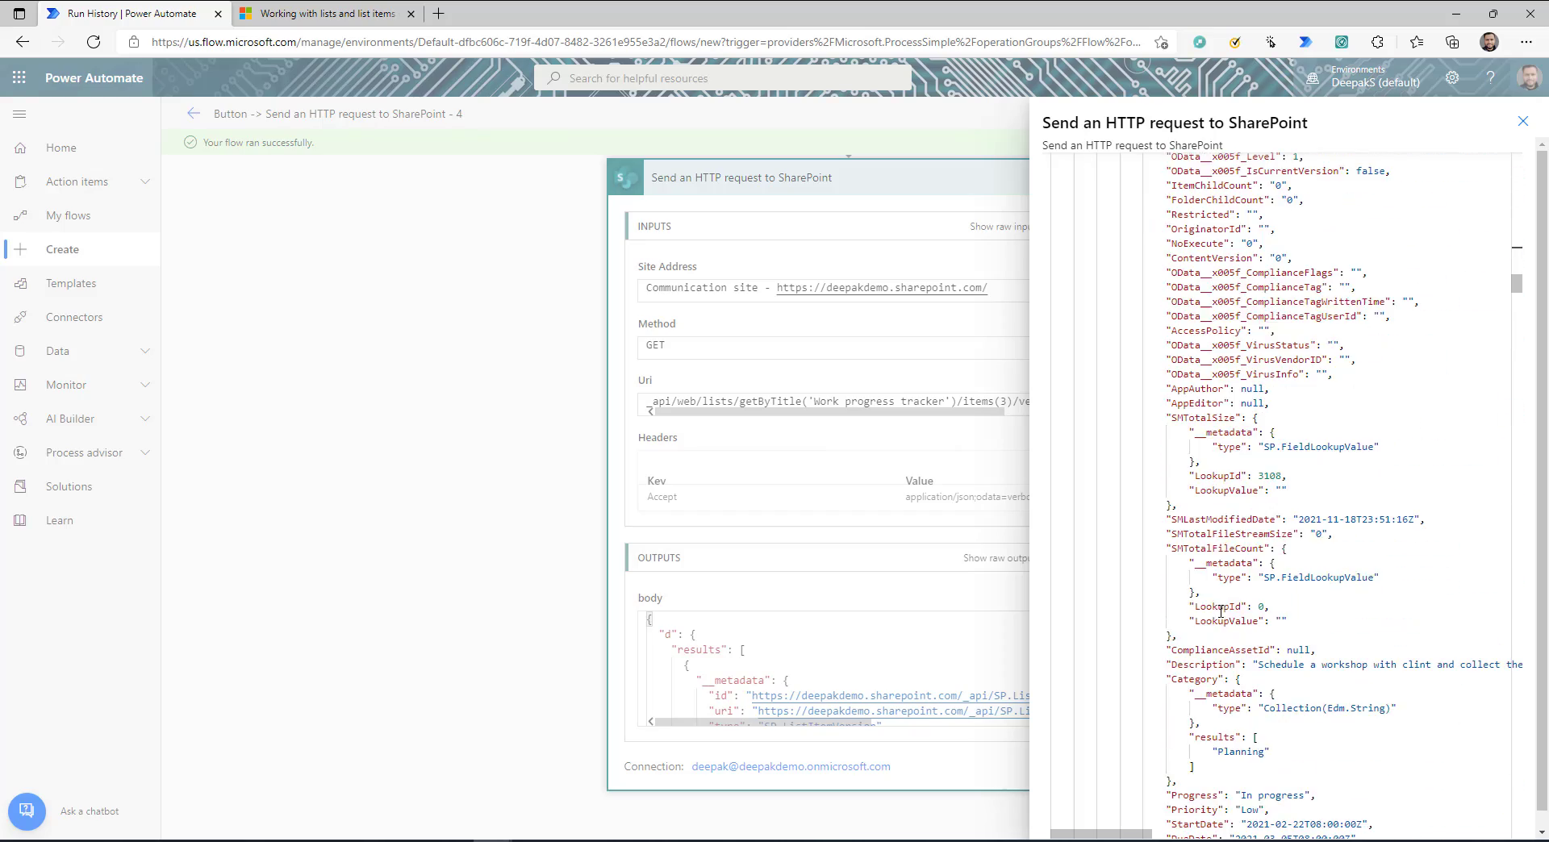
{"action": "left_click_drag", "start_coordinate": [1514, 276], "coordinate": [1518, 610]}
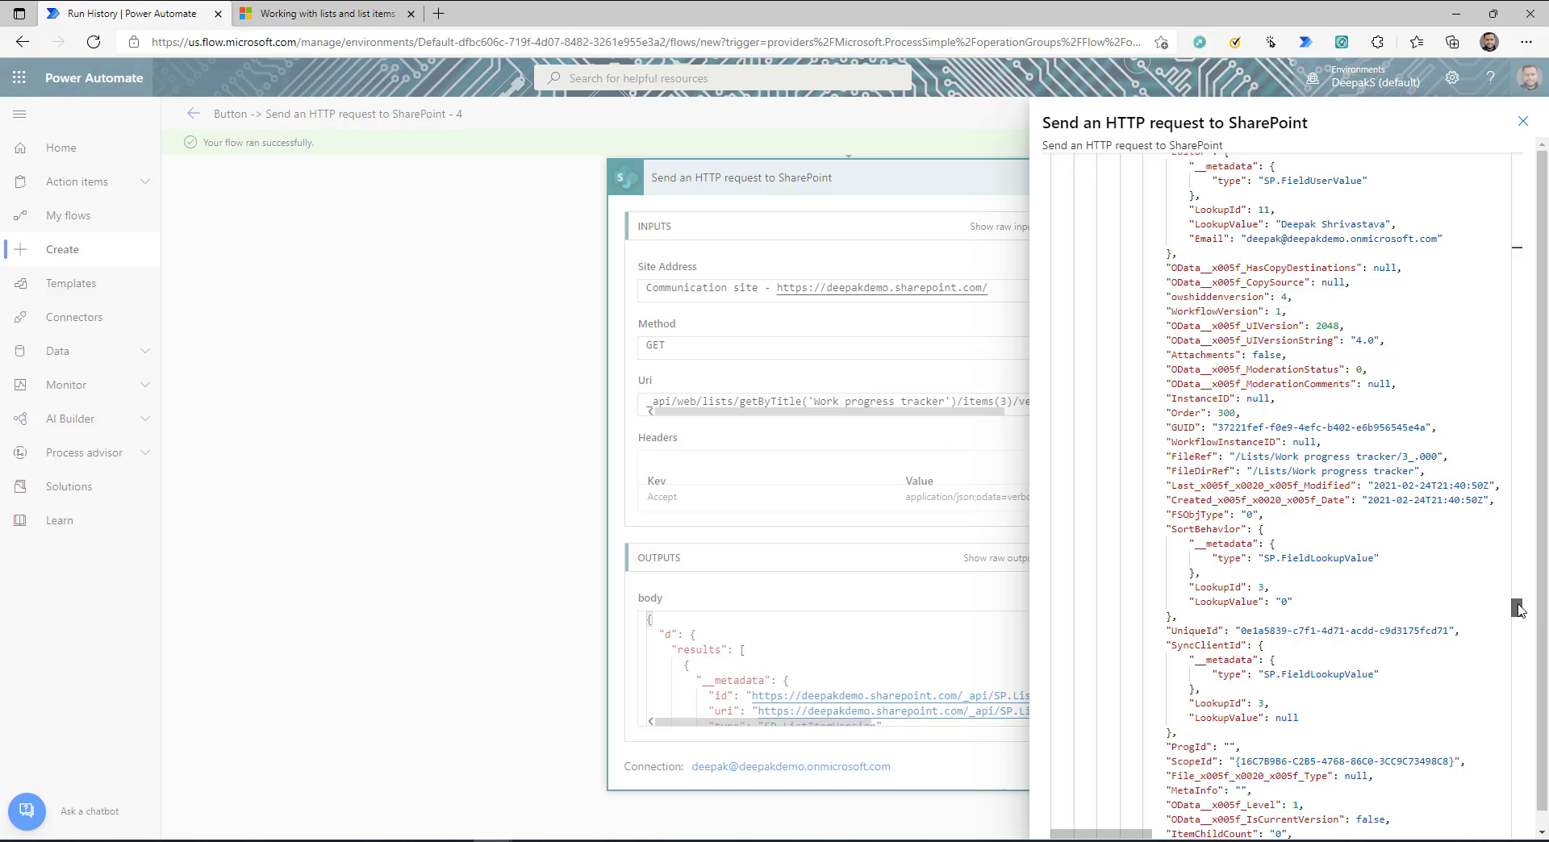
{"action": "left_click", "coordinate": [1522, 121]}
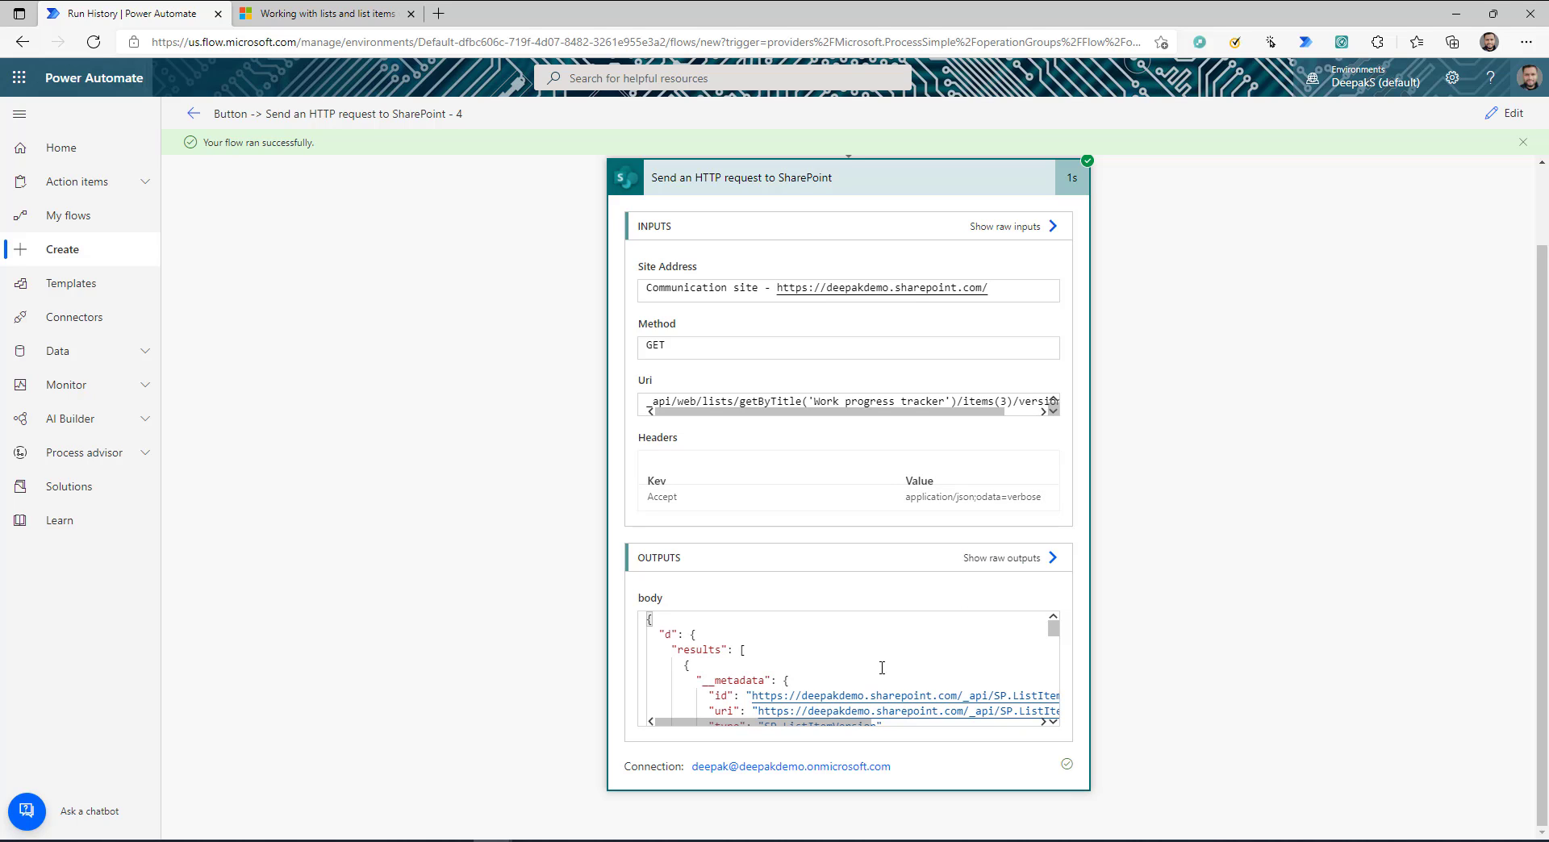
Reopen the flow for editing and review the SharePoint request's Uri, method, headers and body
{"action": "left_click", "coordinate": [1505, 113]}
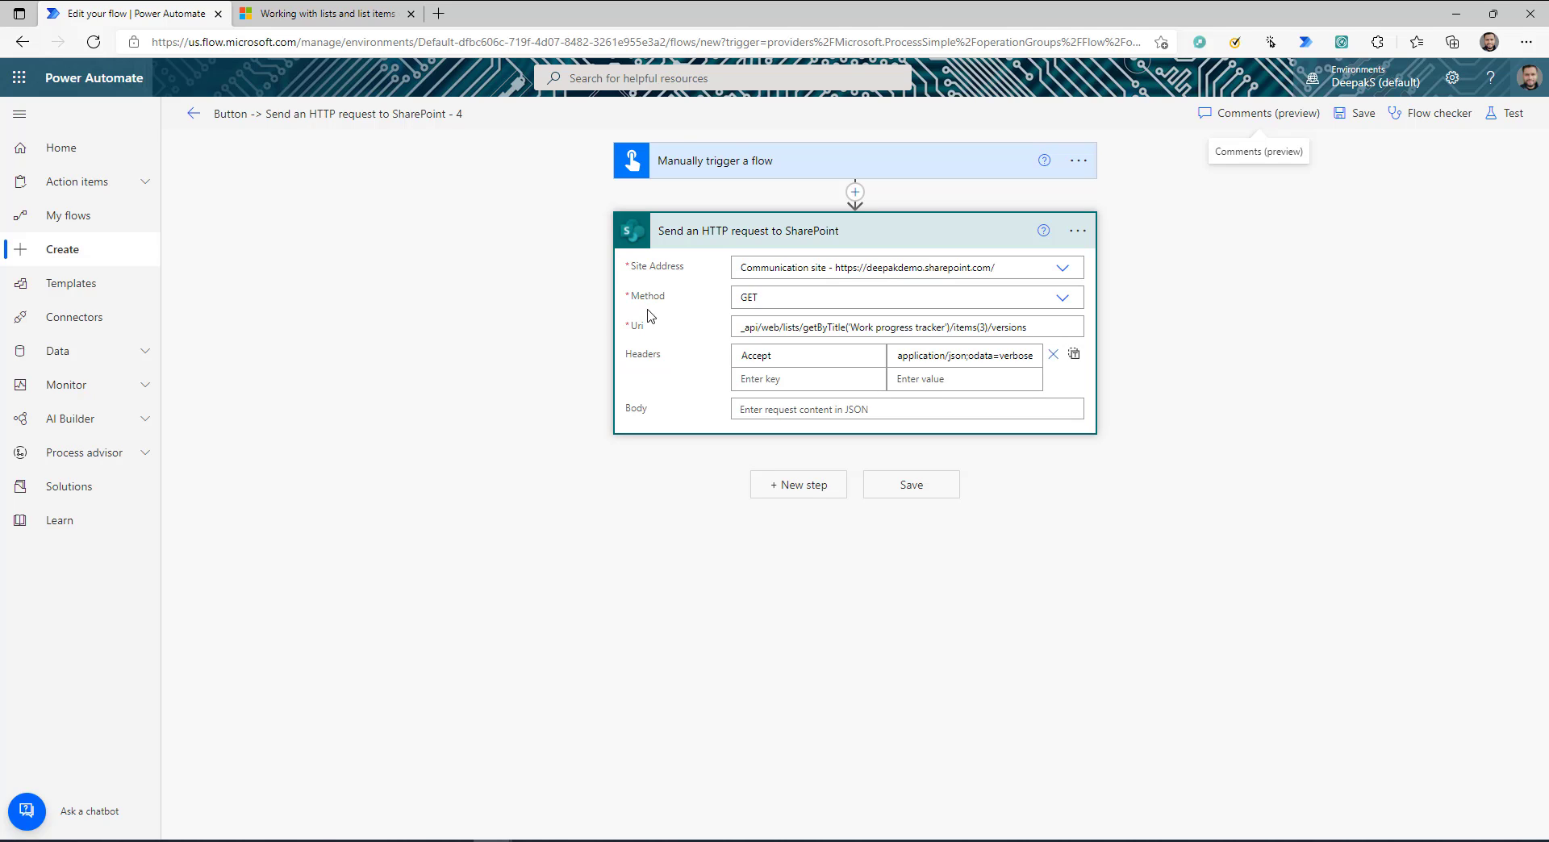
{"action": "left_click_drag", "start_coordinate": [1053, 326], "coordinate": [695, 330]}
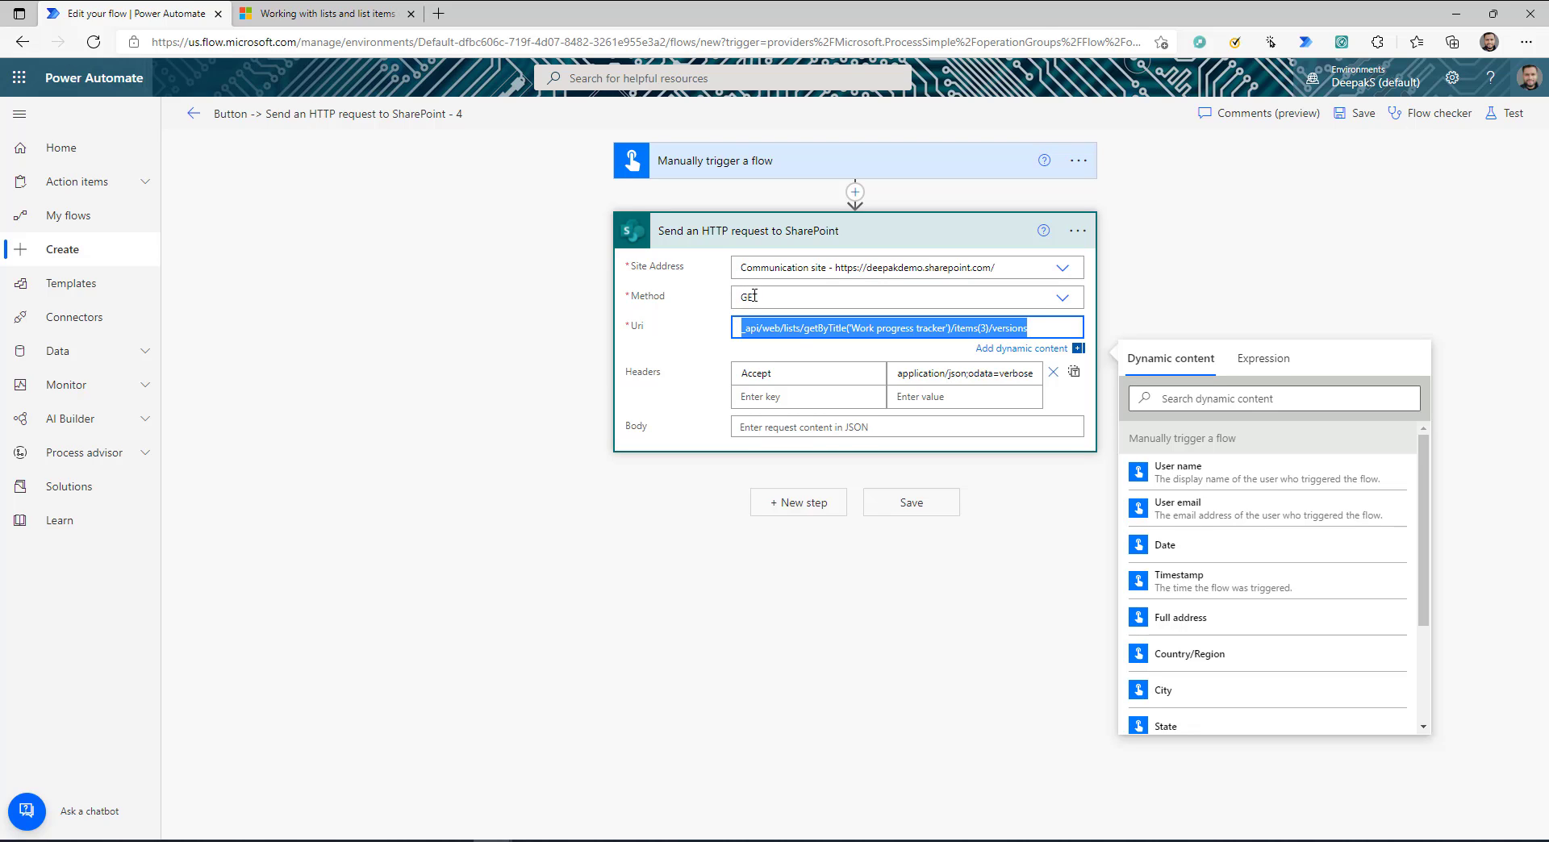
{"action": "left_click", "coordinate": [717, 311]}
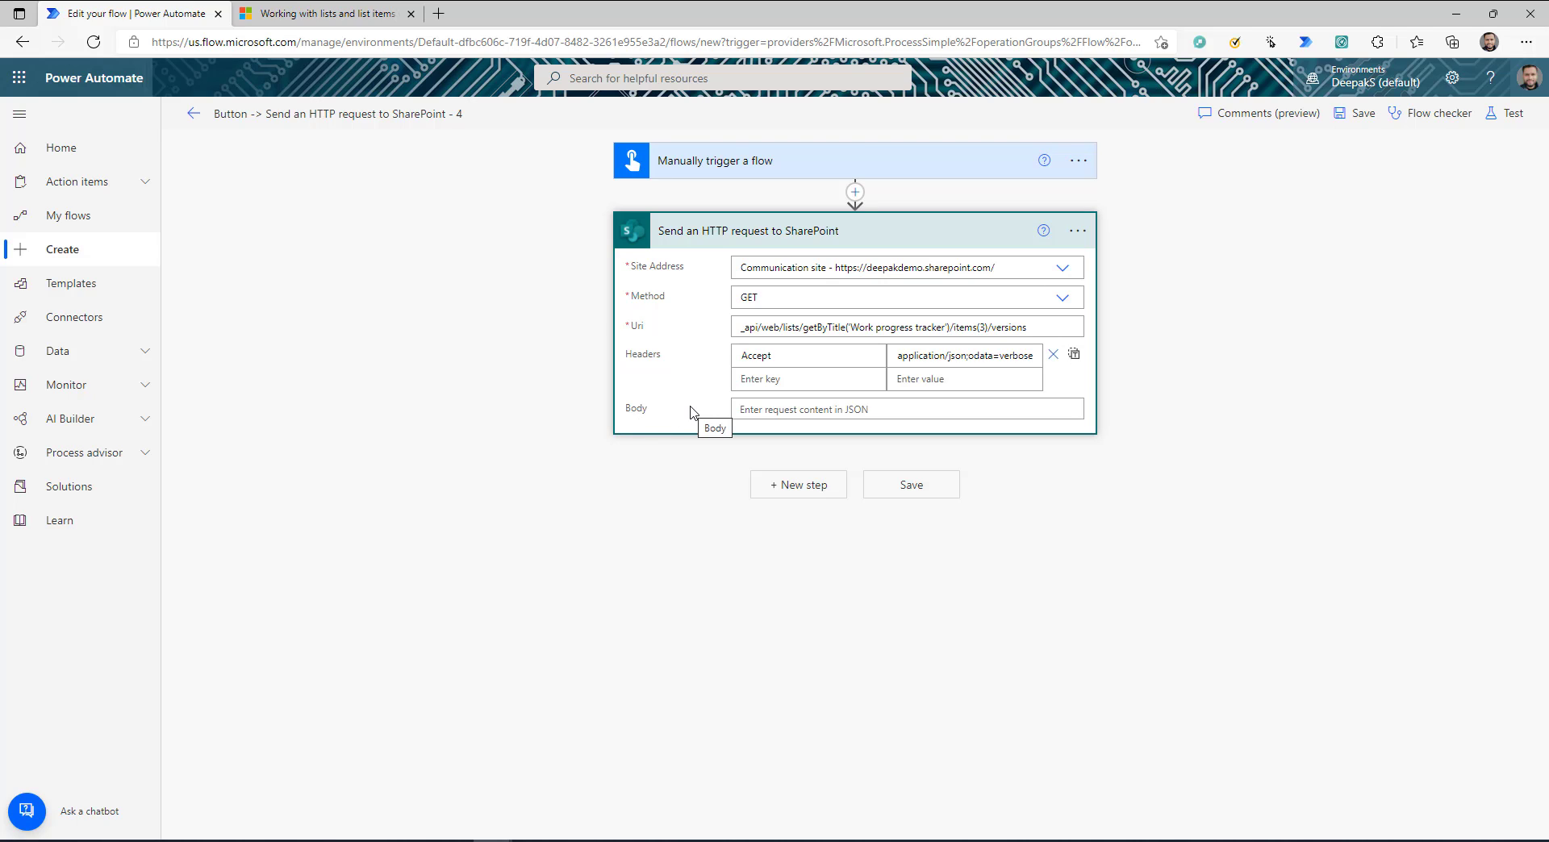
{"action": "left_click", "coordinate": [672, 479]}
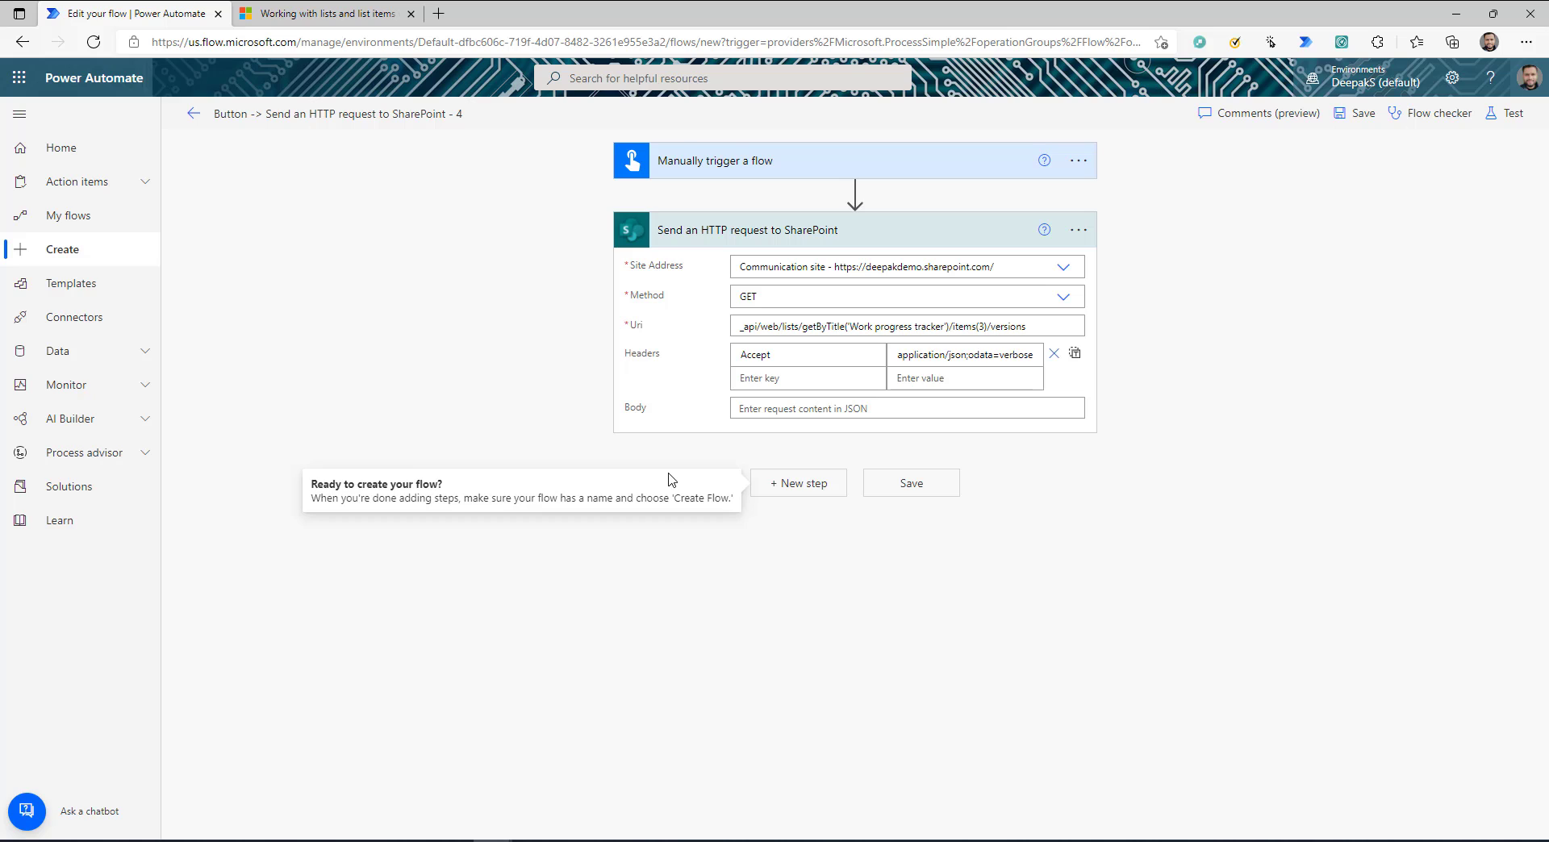
Start a new step after the SharePoint request, search the connectors for http, and list the HTTP with Azure AD actions
{"action": "left_click", "coordinate": [815, 482]}
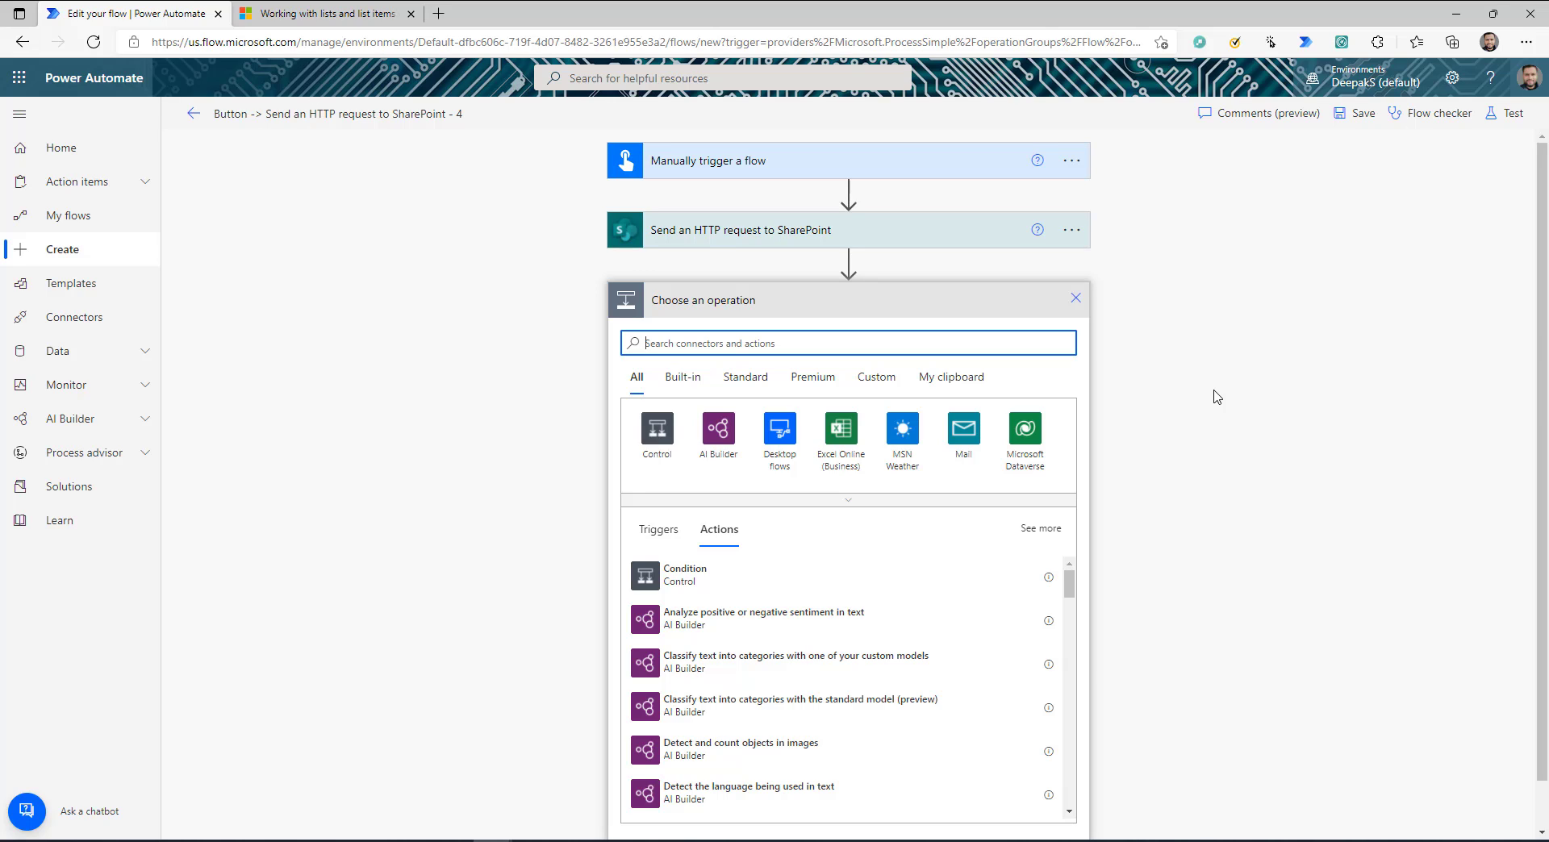
{"action": "type", "text": "http"}
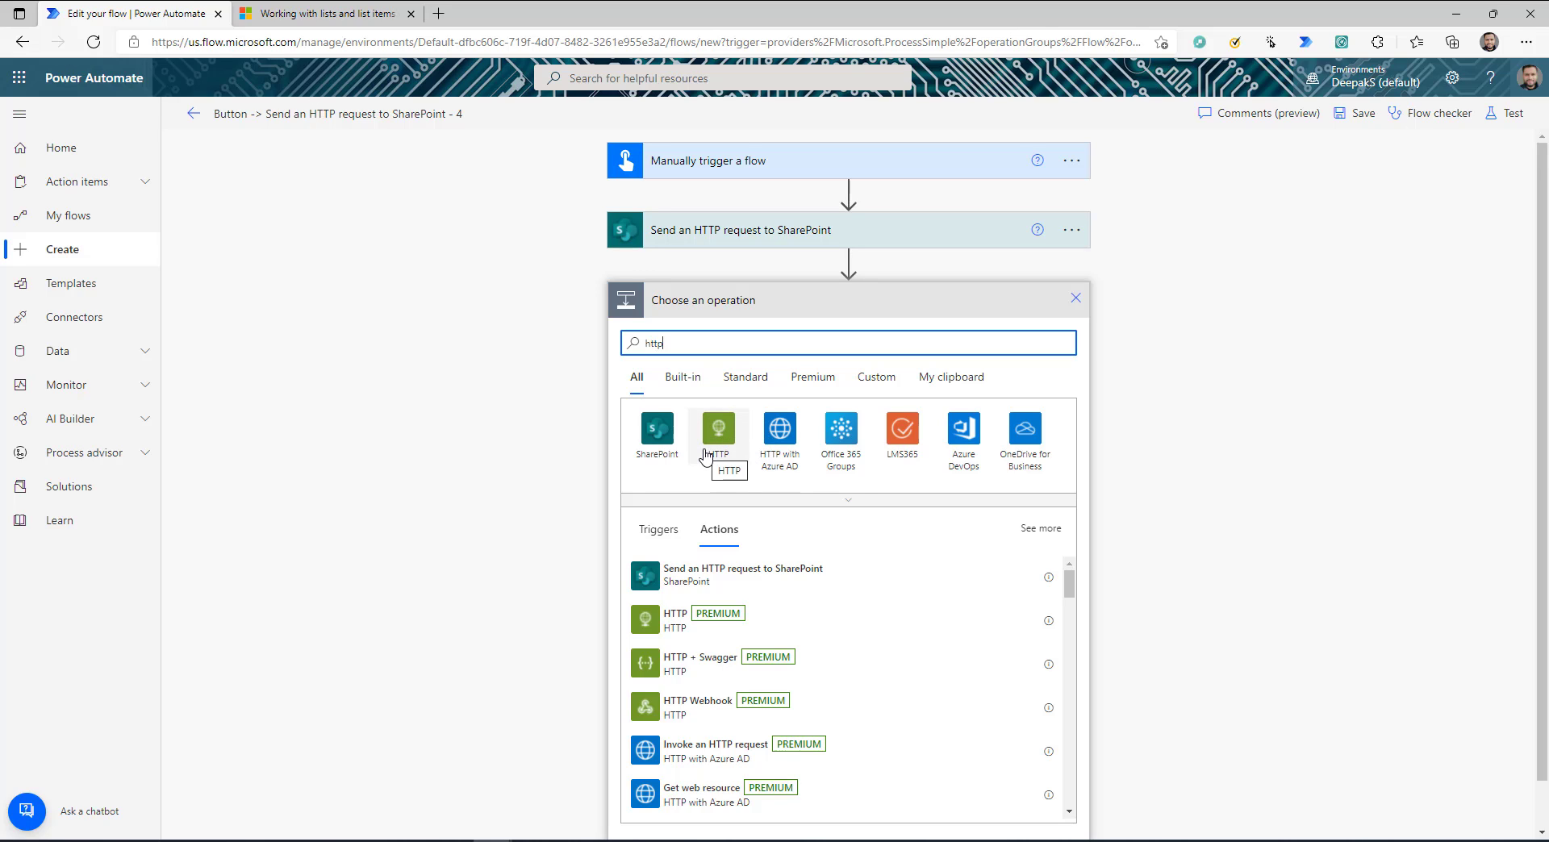
{"action": "left_click", "coordinate": [781, 458]}
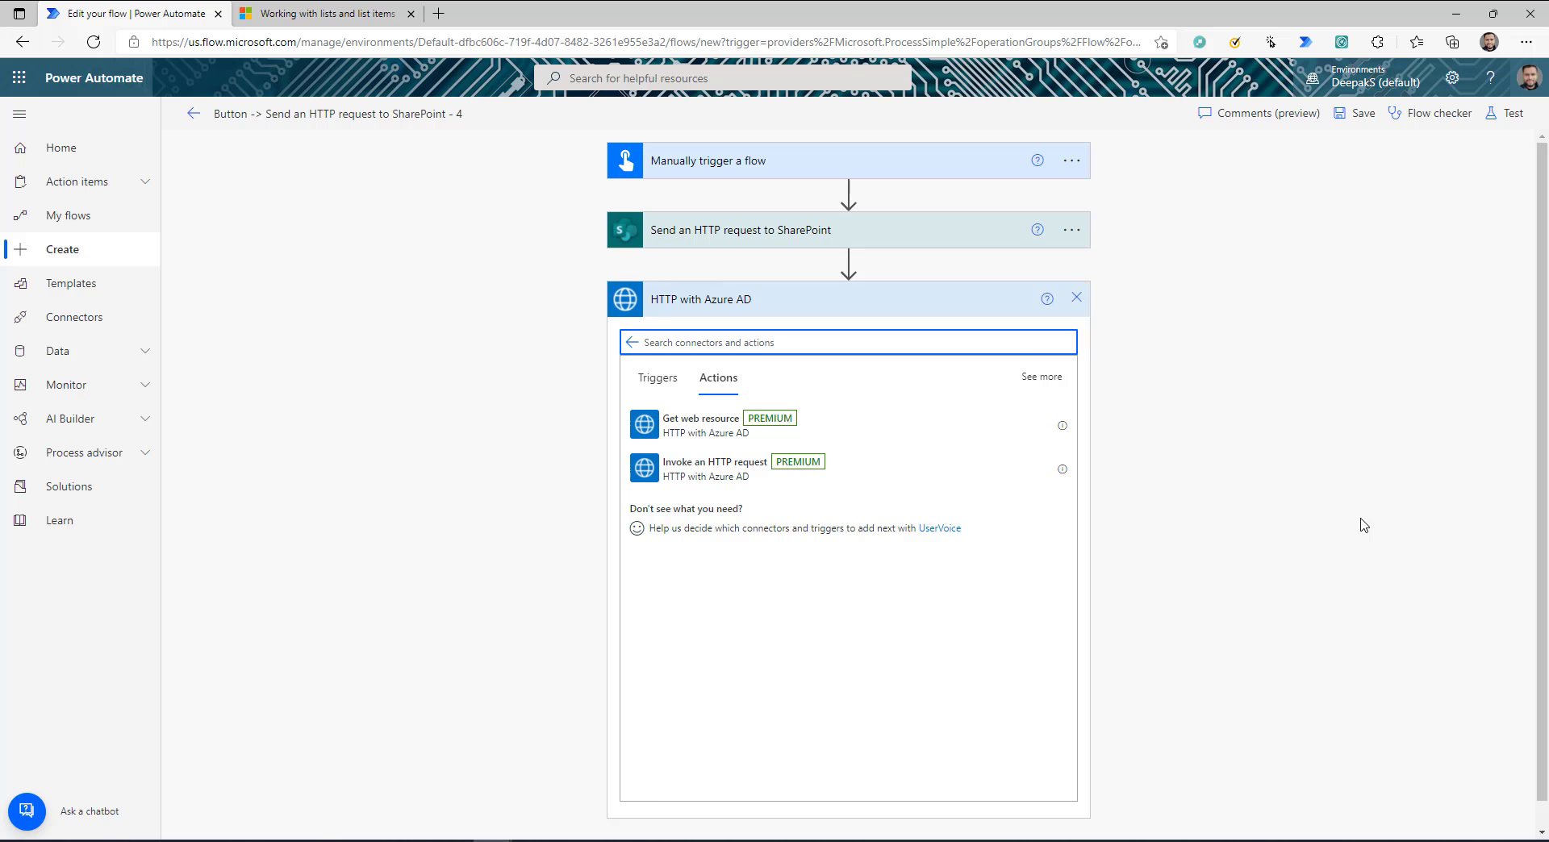
{"action": "left_click", "coordinate": [438, 13]}
{"action": "left_click", "coordinate": [466, 45]}
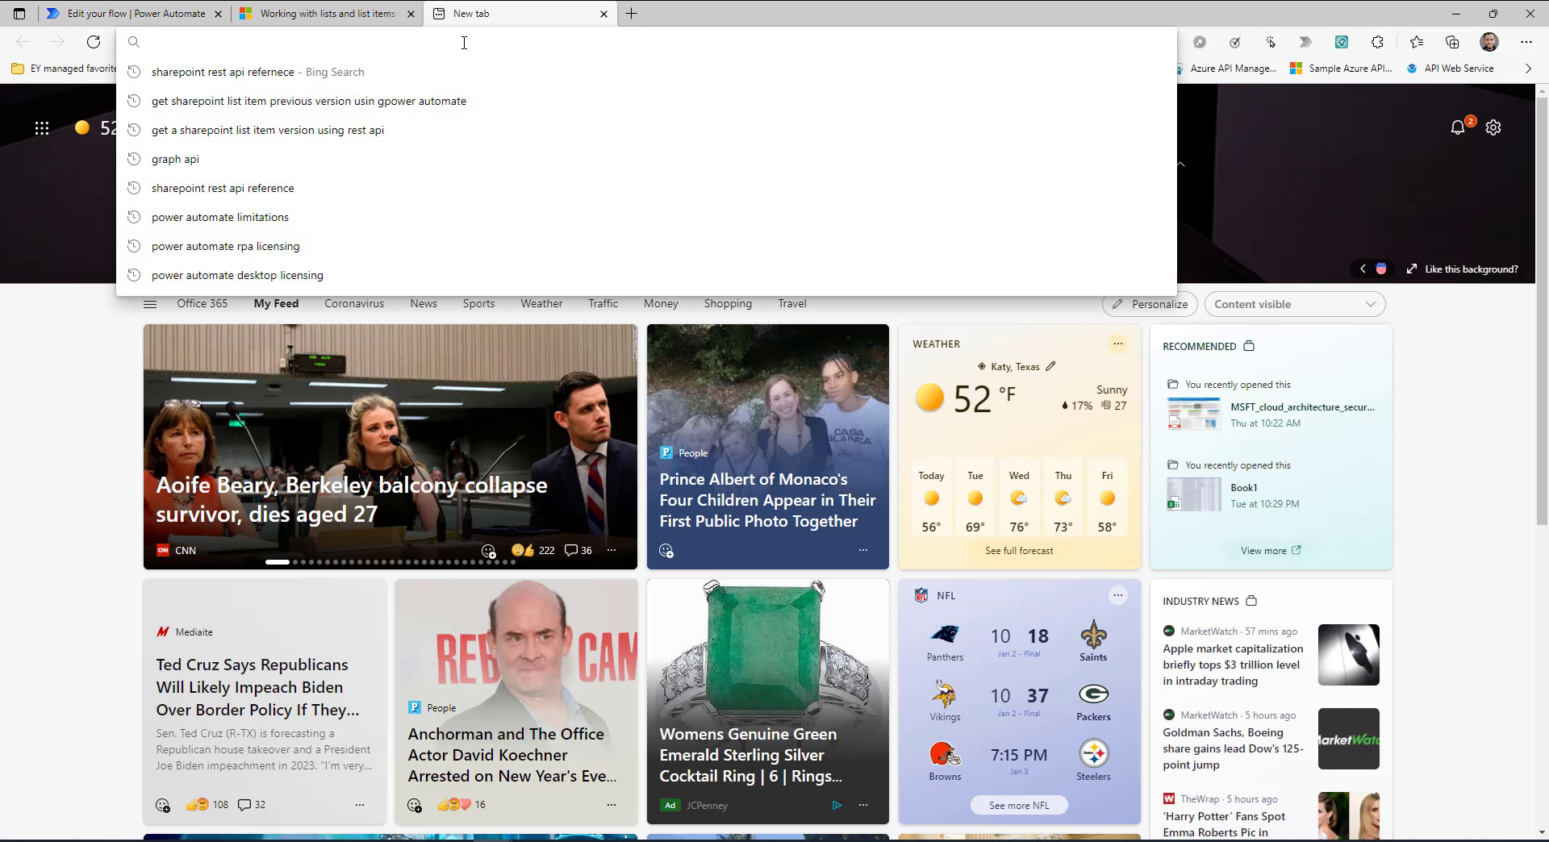
{"action": "type", "text": "https://developer.microsoft.com/en-us/graph/graph-explorer"}
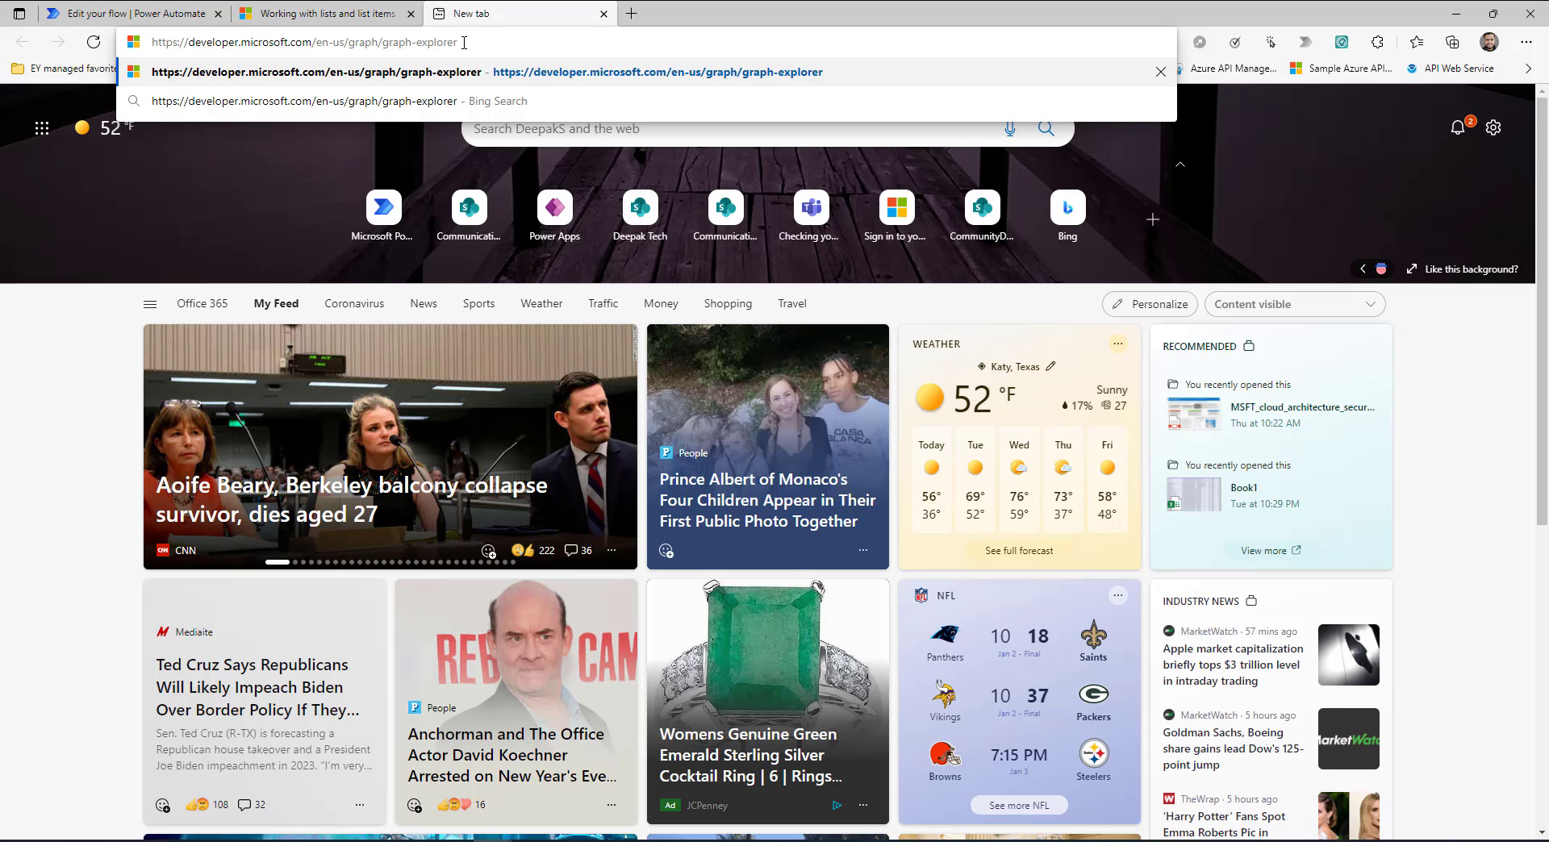
{"action": "key", "text": "Return"}
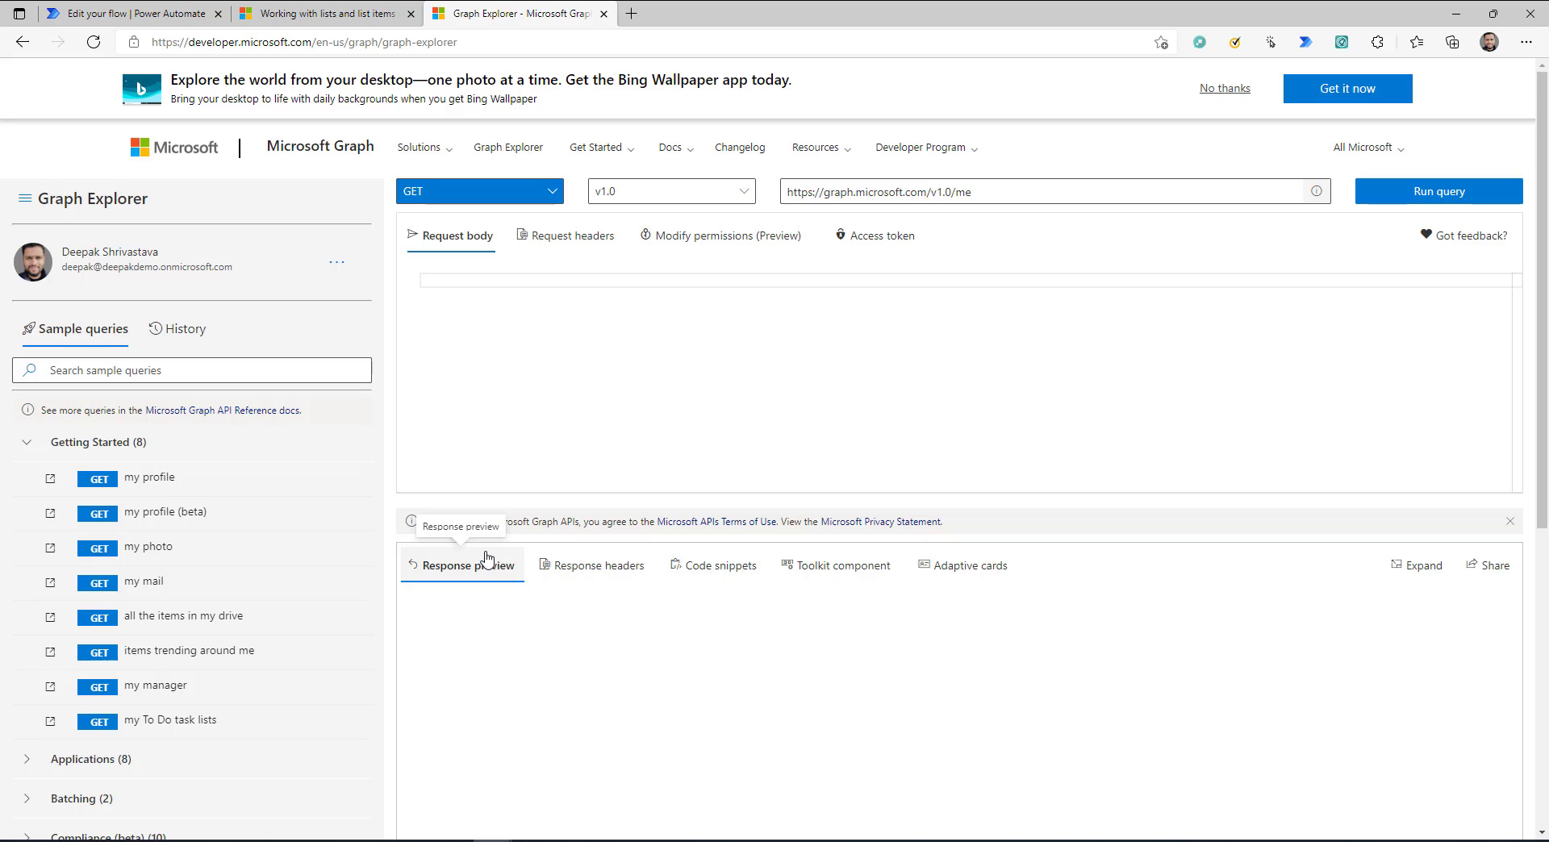
{"action": "scroll", "coordinate": [228, 622], "scroll_direction": "down", "scroll_amount": 1}
{"action": "scroll", "coordinate": [230, 622], "scroll_direction": "up", "scroll_amount": 1}
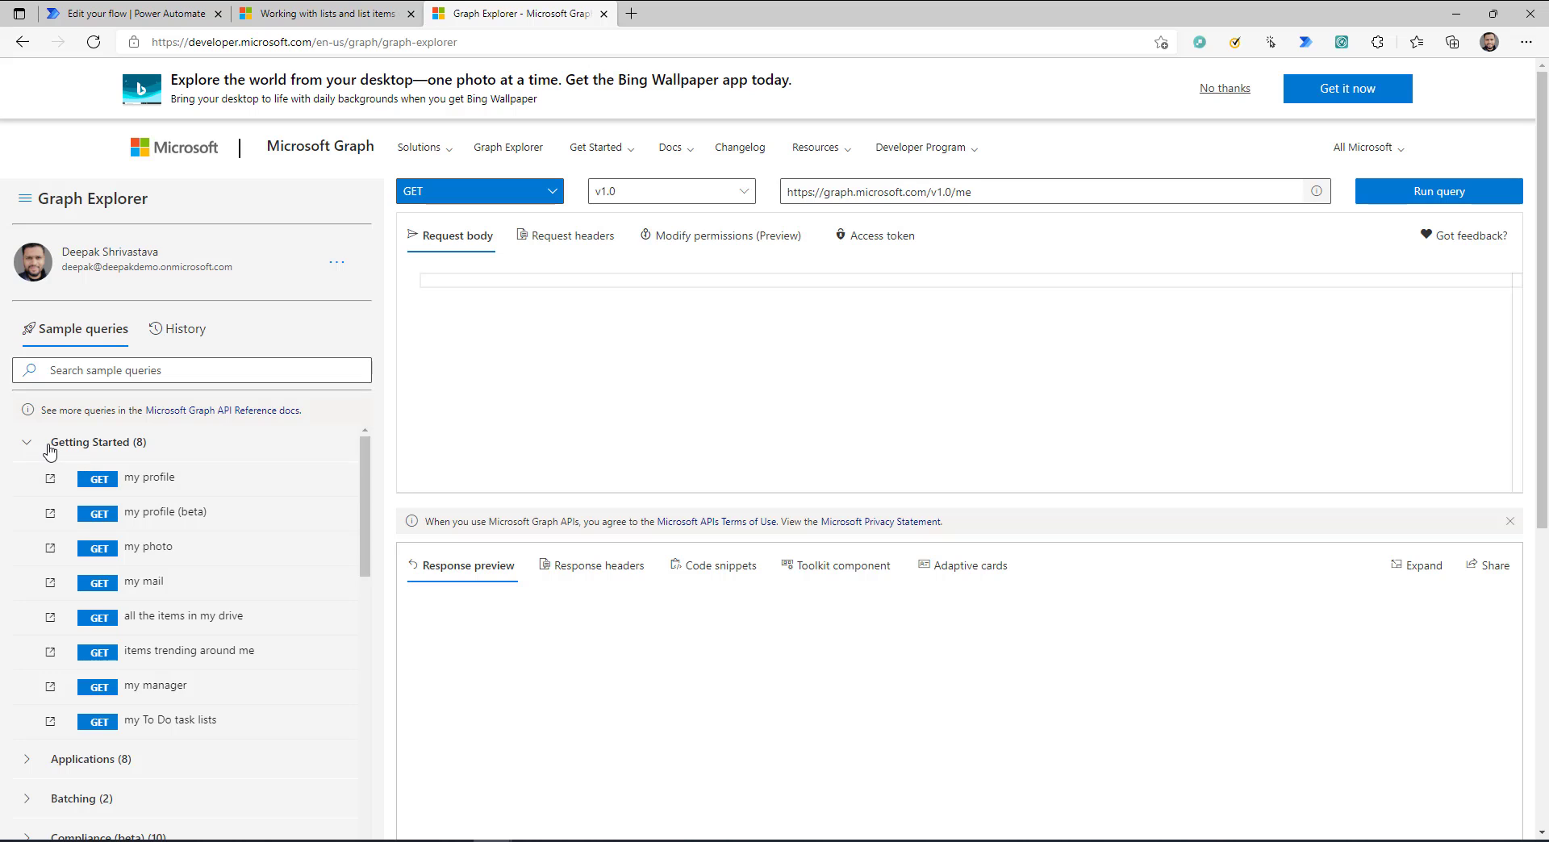
Browse the remaining sample query categories and open the Microsoft Graph API Reference docs in a new browser tab
{"action": "scroll", "coordinate": [262, 547], "scroll_direction": "down", "scroll_amount": 1}
{"action": "scroll", "coordinate": [262, 547], "scroll_direction": "down", "scroll_amount": 5}
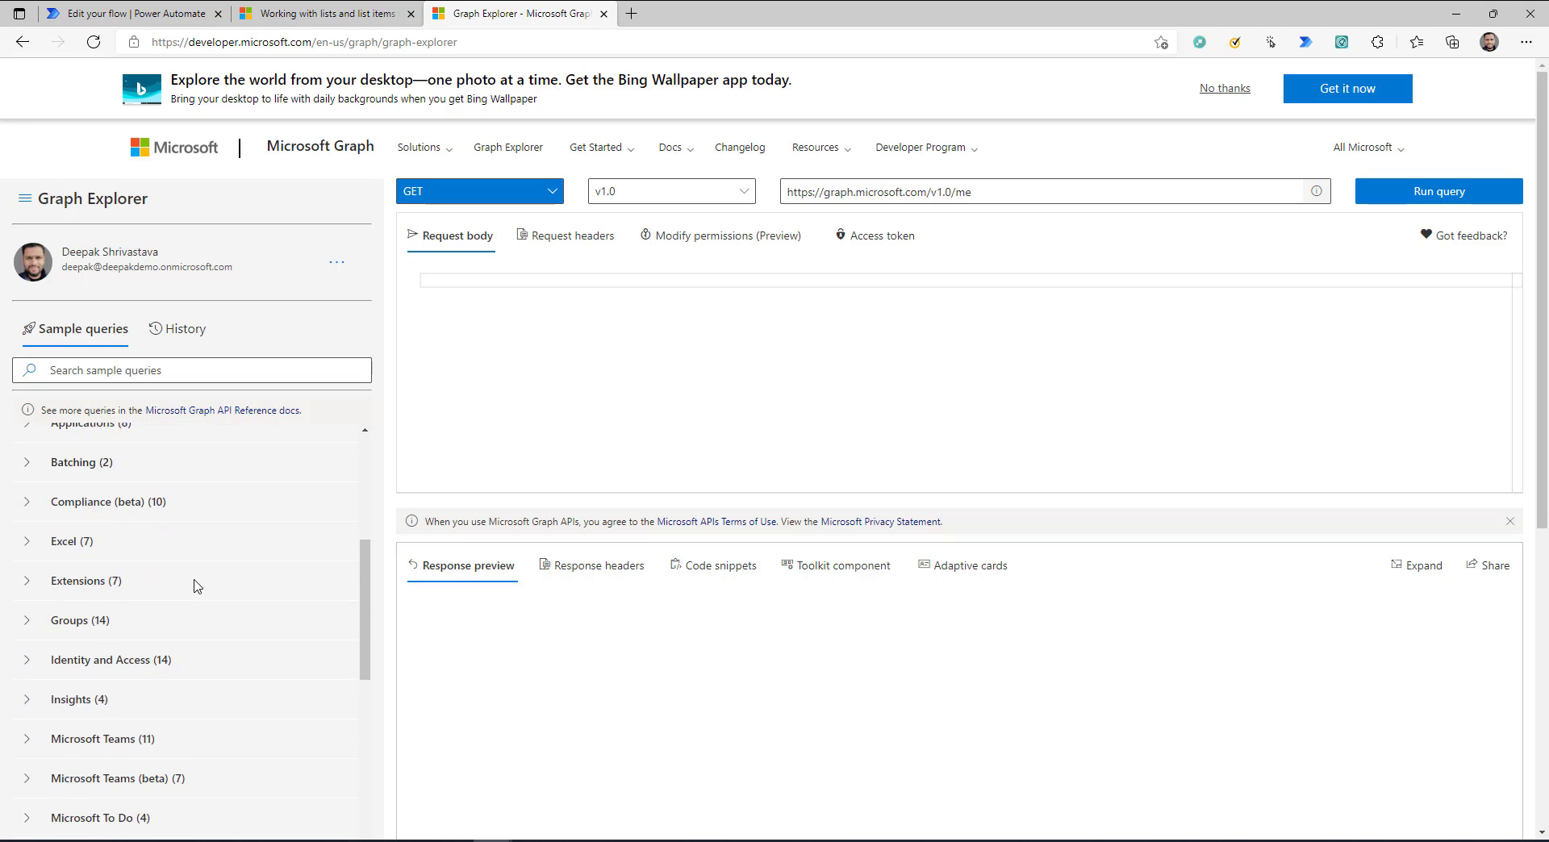
{"action": "scroll", "coordinate": [201, 586], "scroll_direction": "down", "scroll_amount": 3}
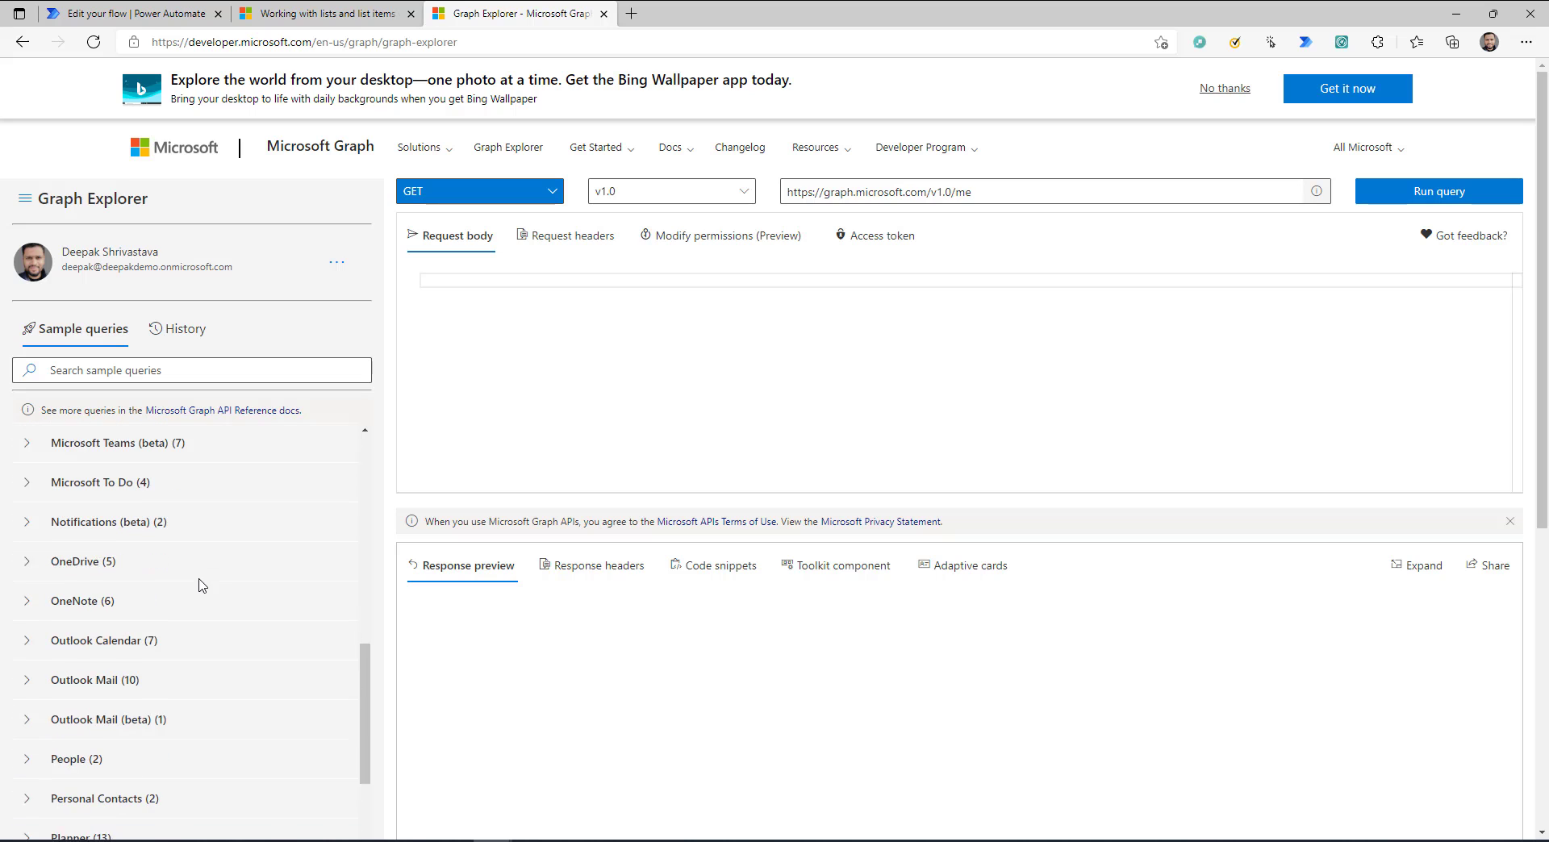
{"action": "right_click", "coordinate": [232, 417]}
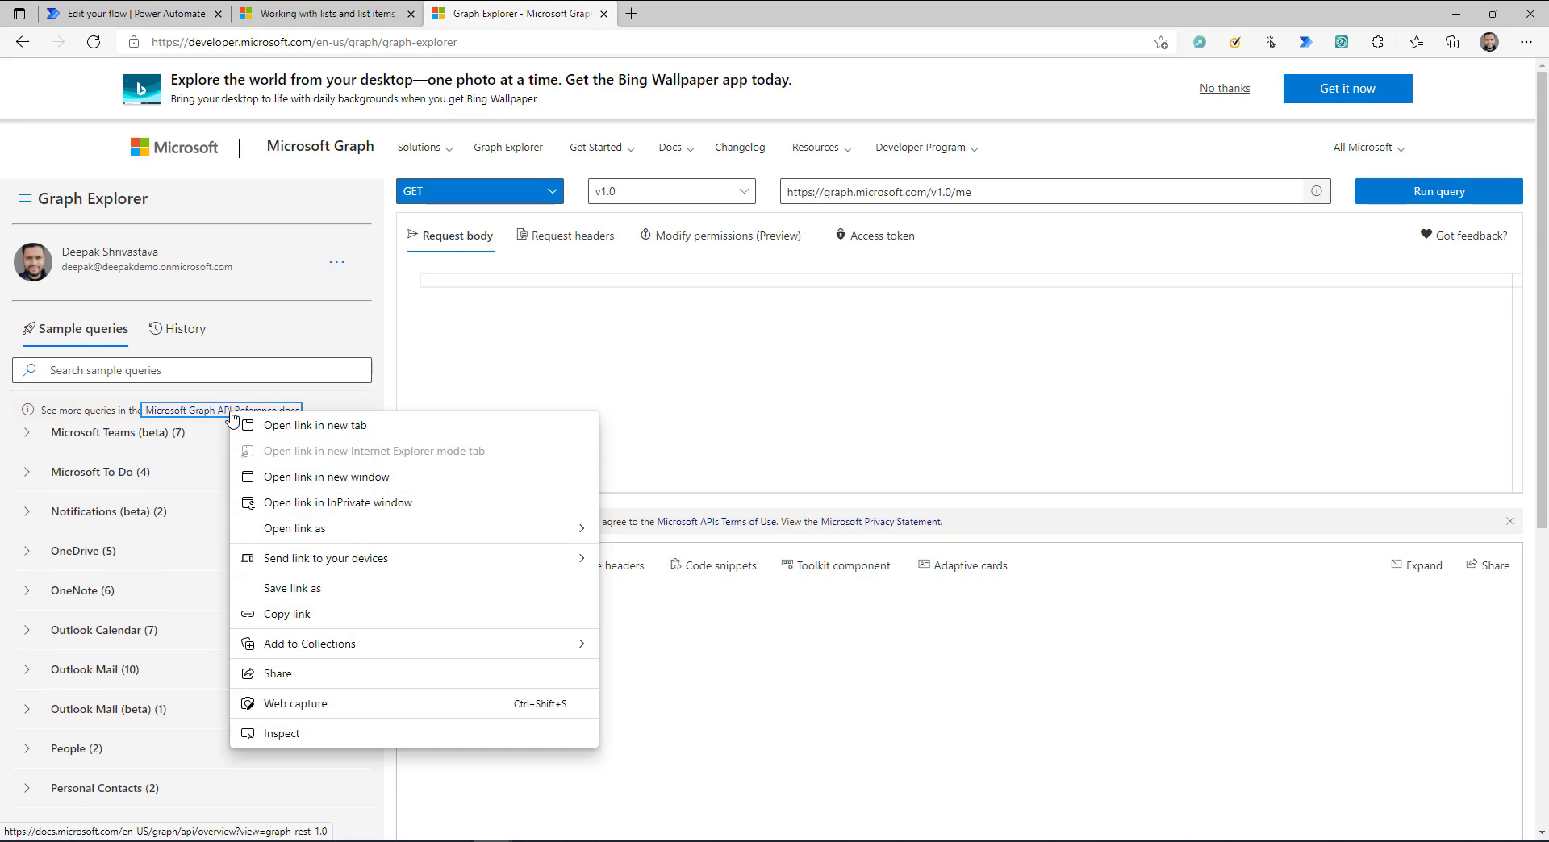
{"action": "left_click", "coordinate": [290, 425]}
{"action": "left_click", "coordinate": [700, 16]}
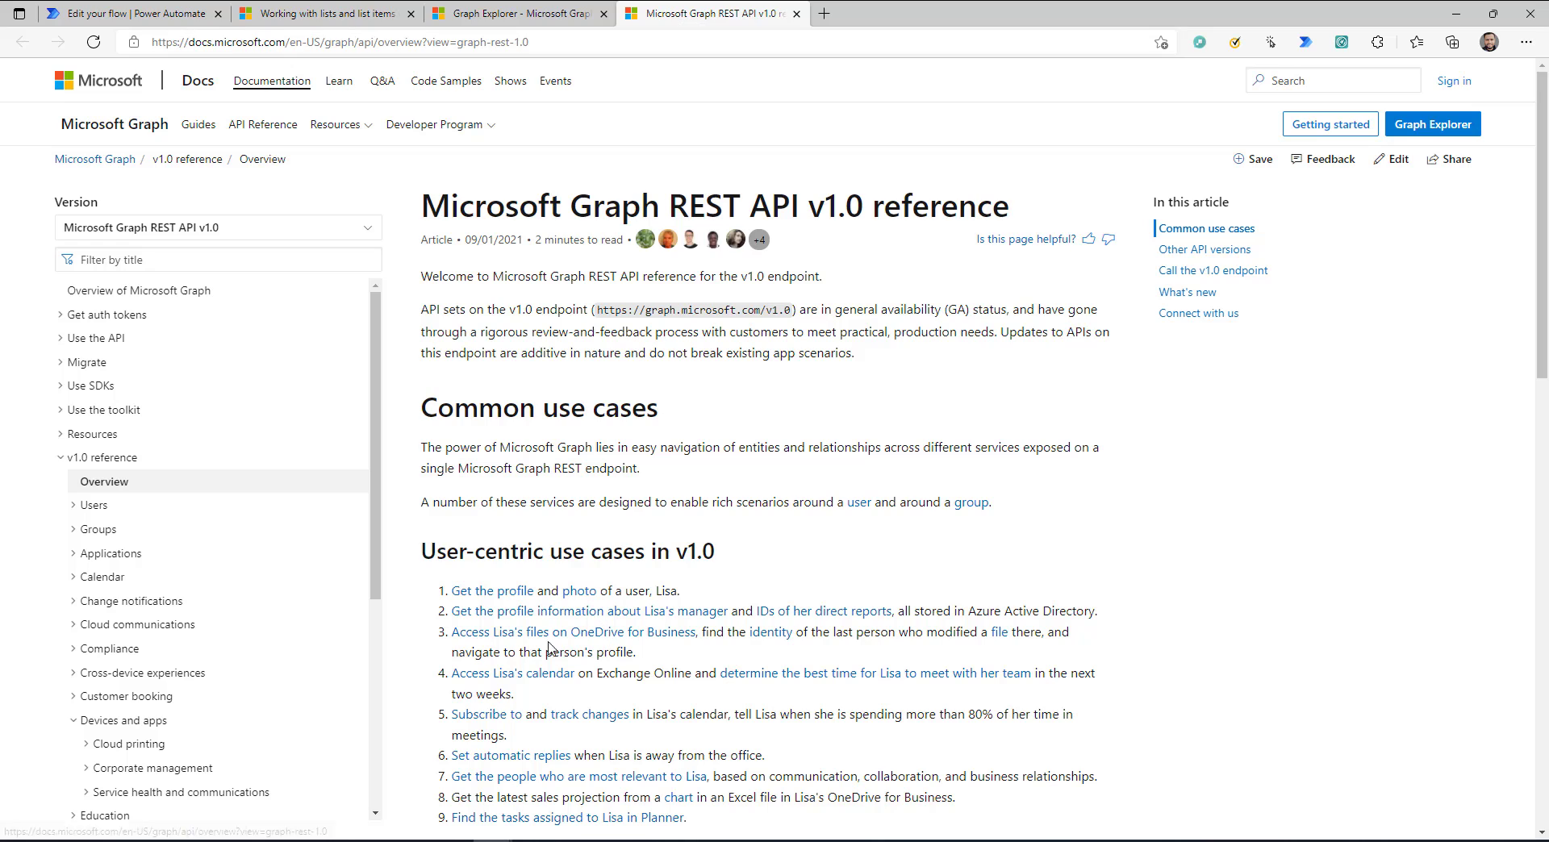
Look through the v1.0 reference's table of contents, from Users to Workbooks and charts, collapsing the Devices and apps section
{"action": "scroll", "coordinate": [234, 518], "scroll_direction": "down", "scroll_amount": 2}
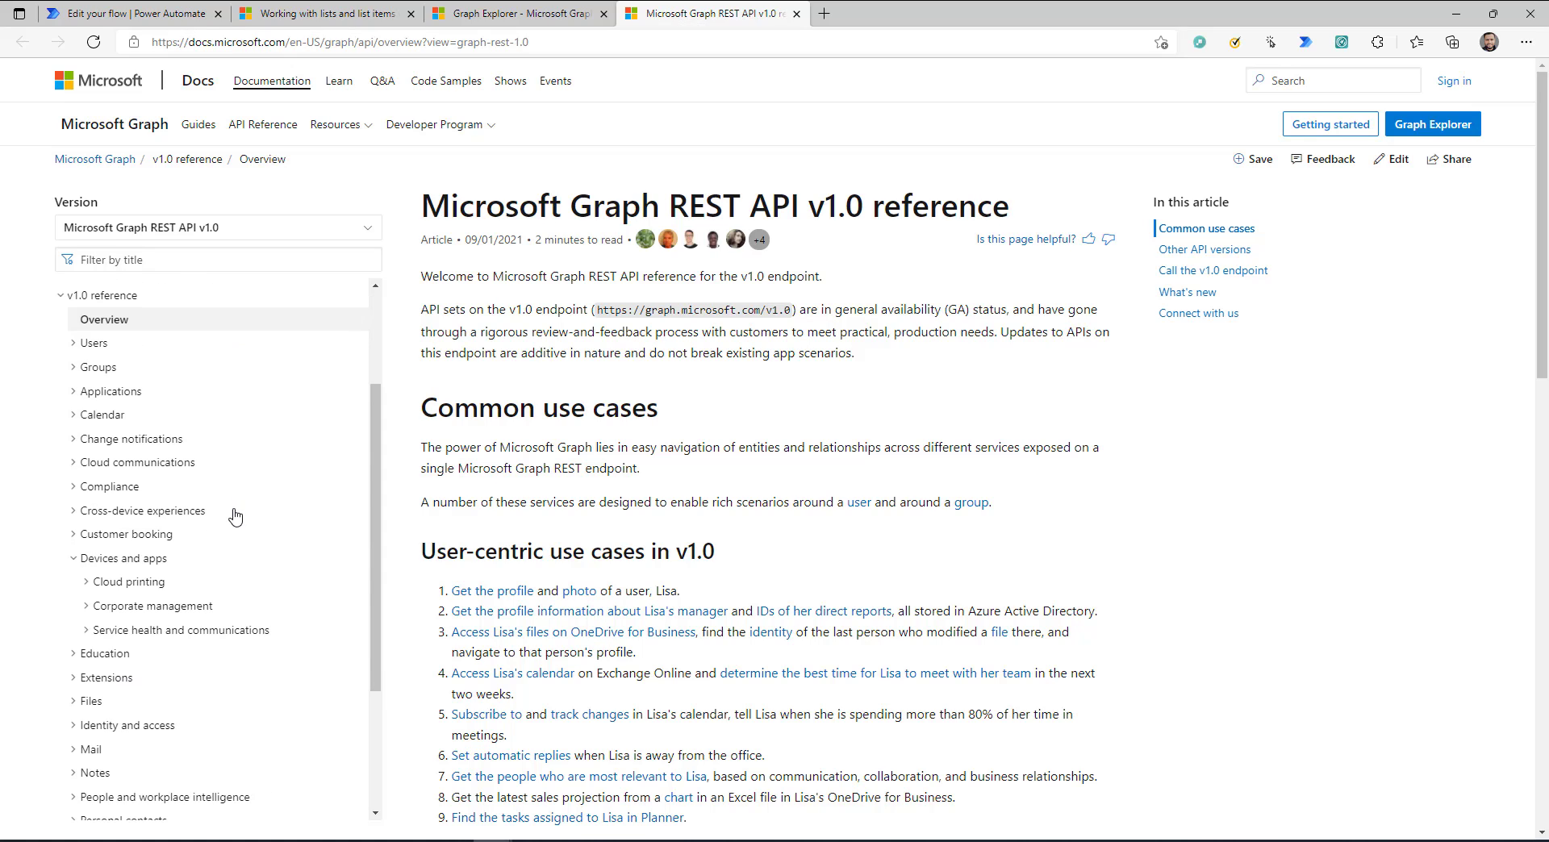
{"action": "left_click", "coordinate": [73, 559]}
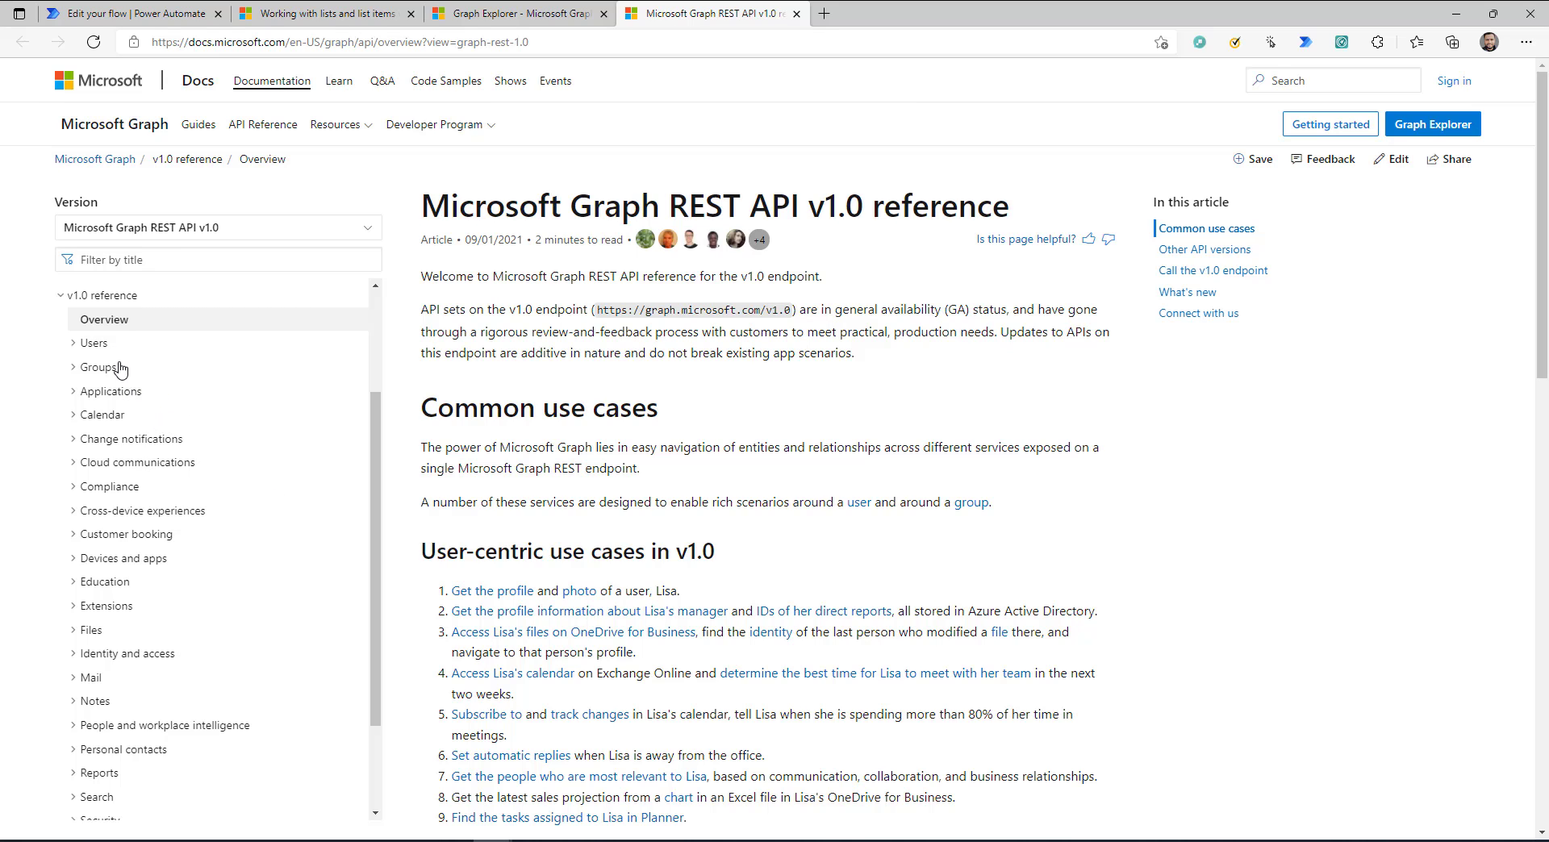
{"action": "scroll", "coordinate": [120, 368], "scroll_direction": "down", "scroll_amount": 5}
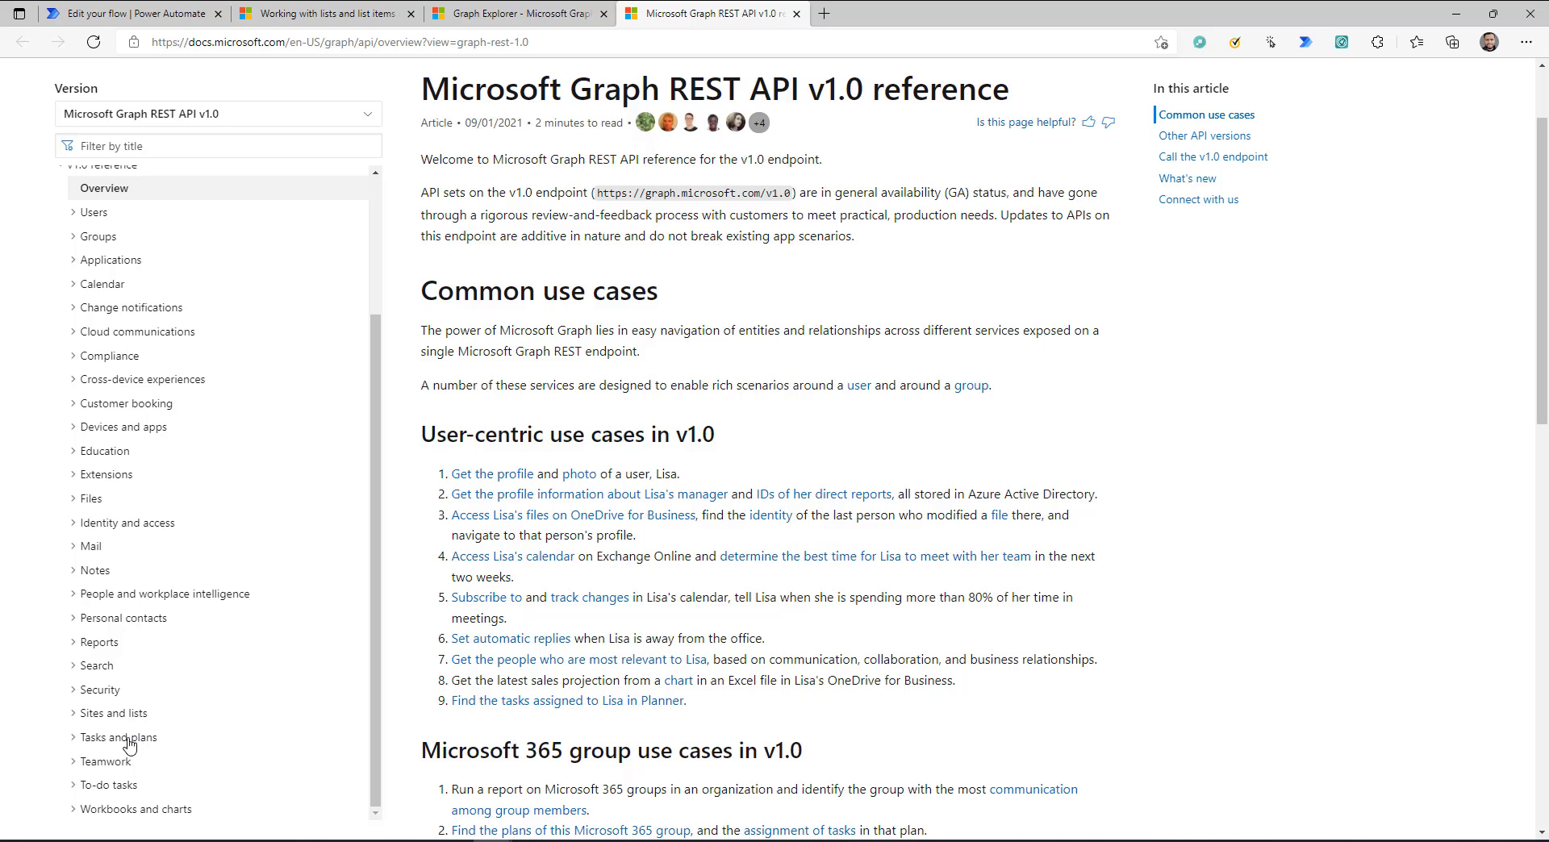
{"action": "scroll", "coordinate": [157, 476], "scroll_direction": "up", "scroll_amount": 2}
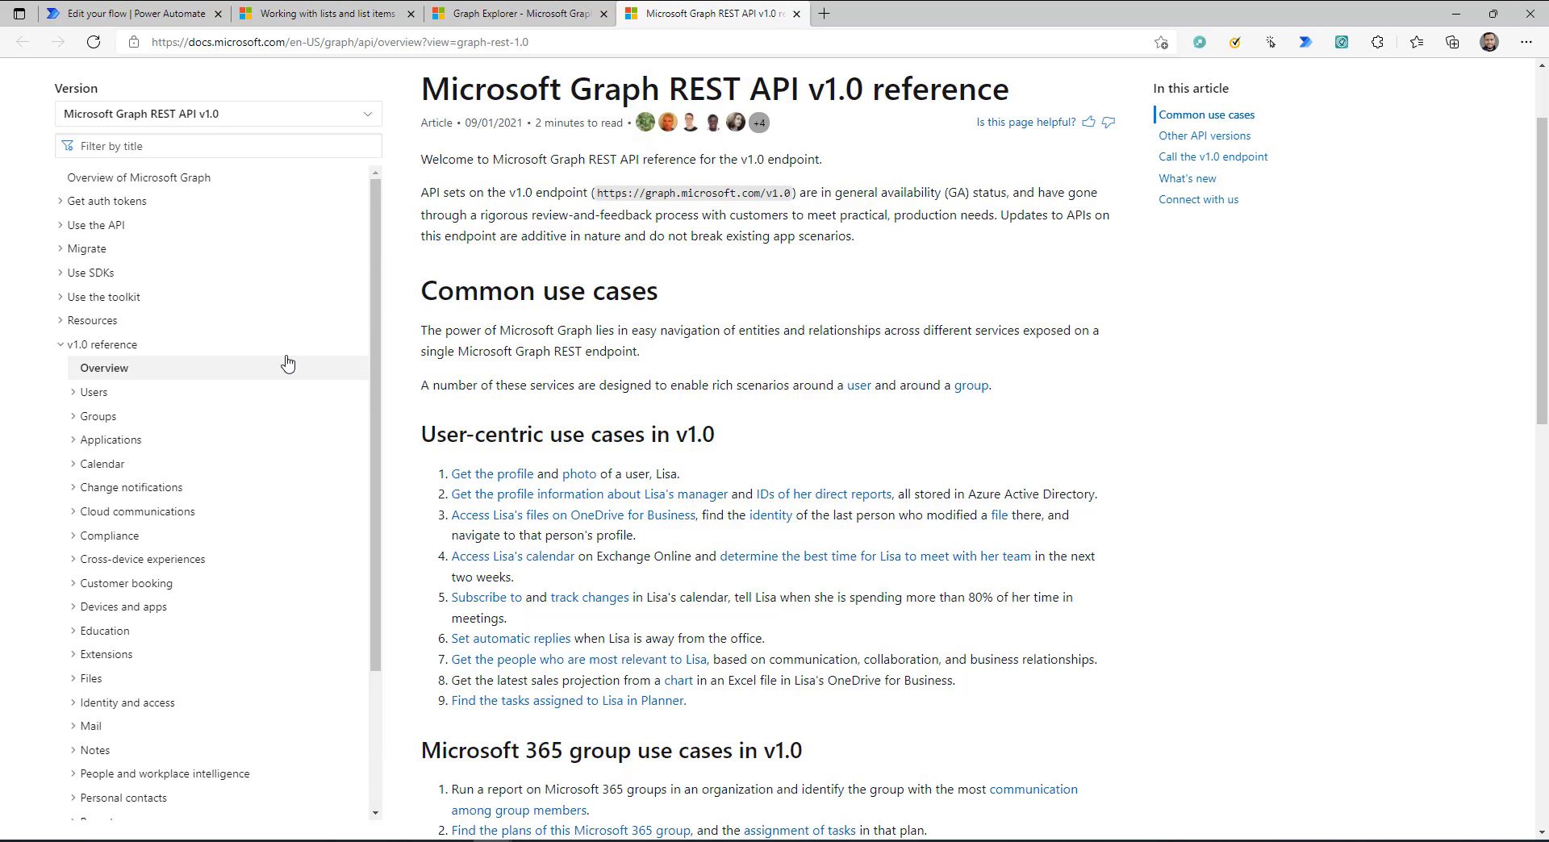
Return to the flow in Power Automate and add the HTTP with Azure AD action Invoke an HTTP request
{"action": "left_click", "coordinate": [186, 9]}
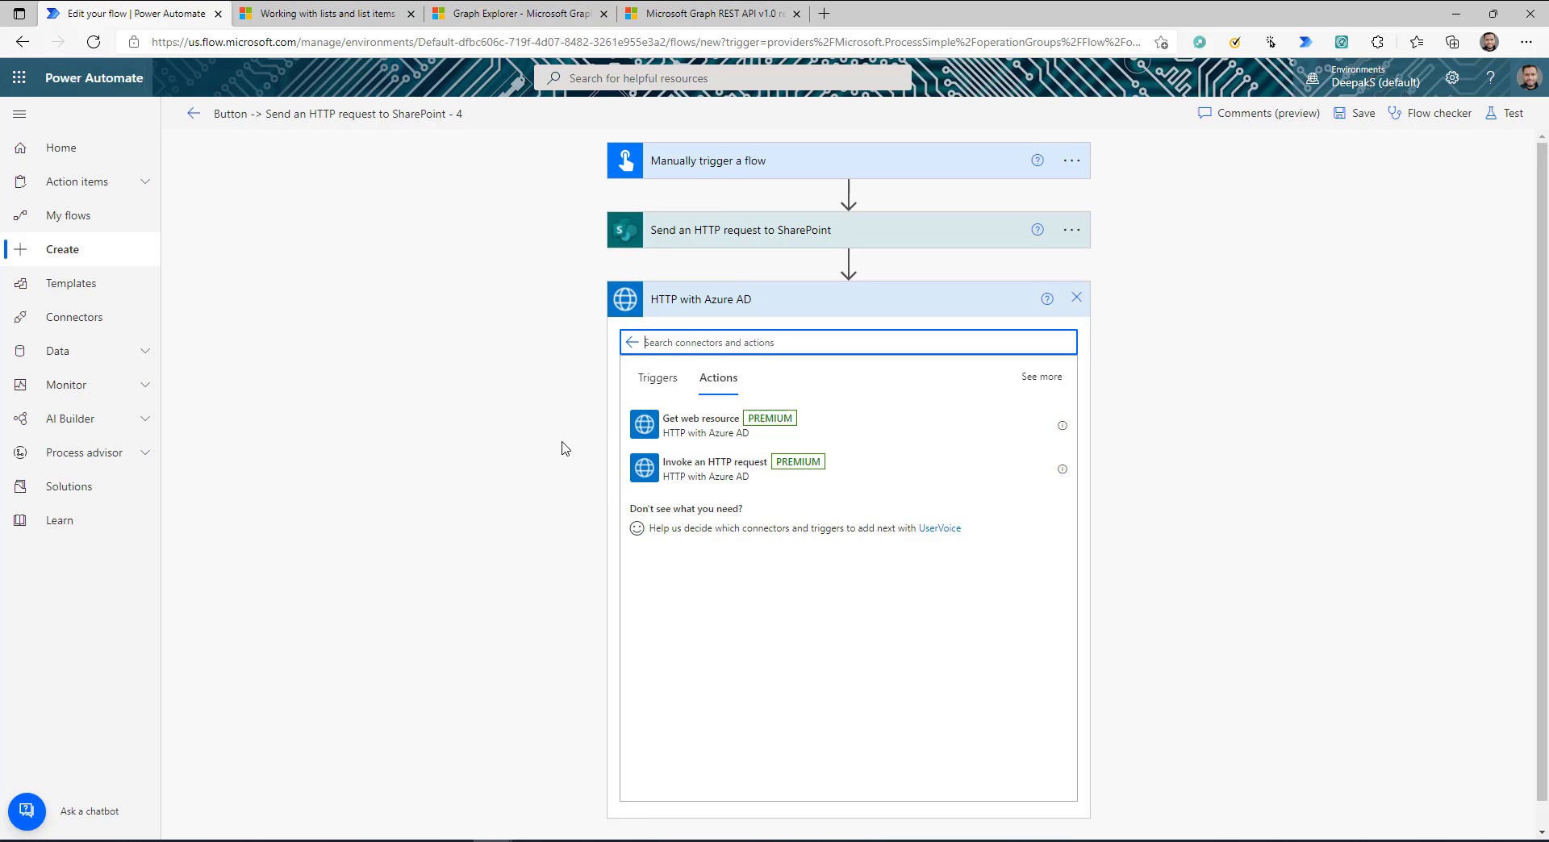
{"action": "left_click", "coordinate": [705, 482]}
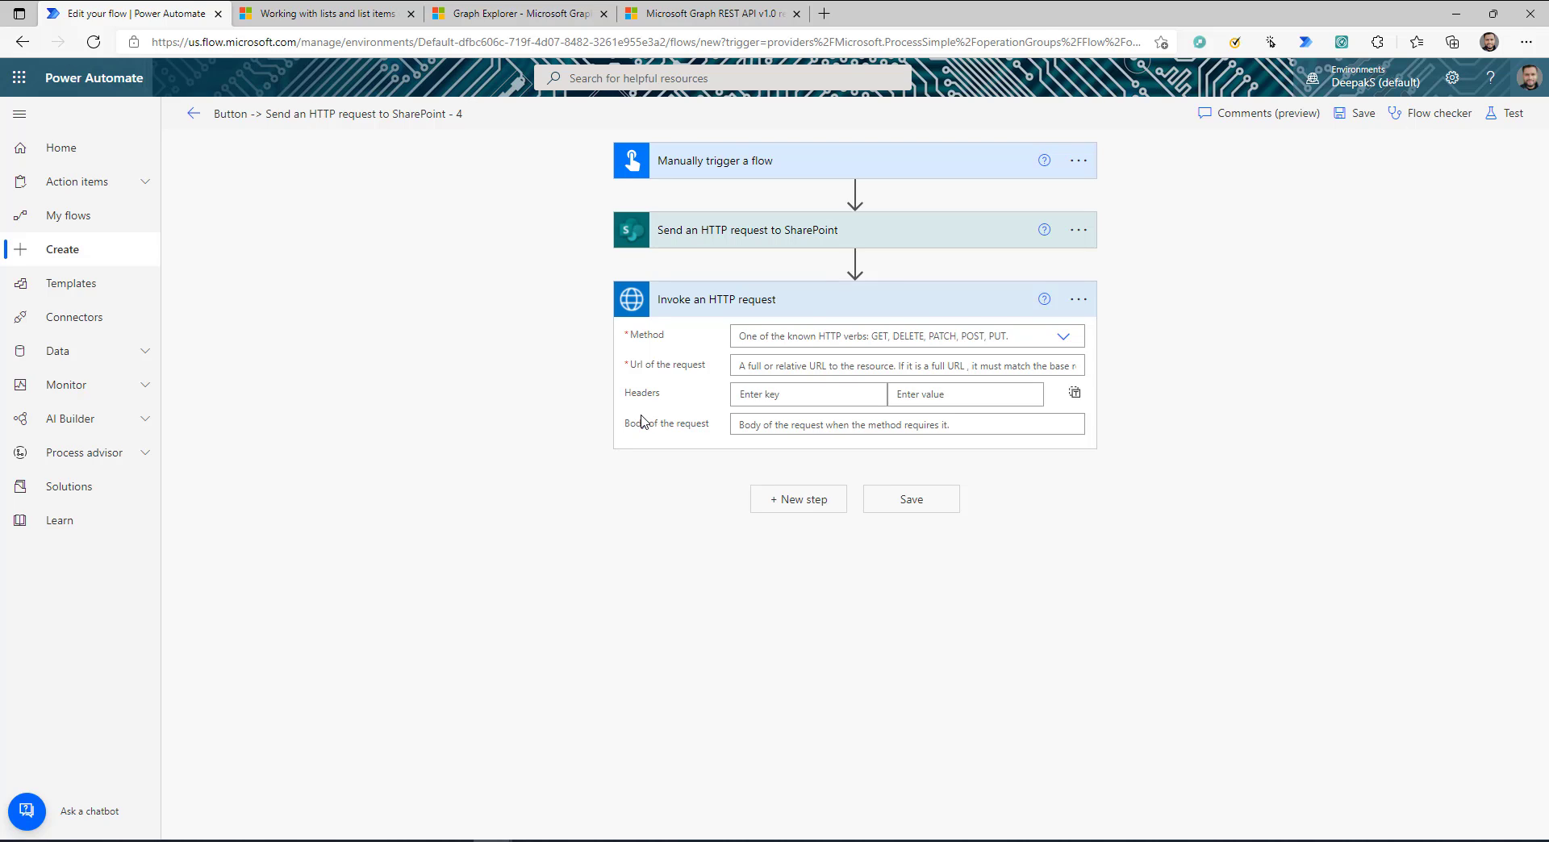
Switch to Graph Explorer, expand the Planner sample queries and run the all my Planner tasks query
{"action": "left_click", "coordinate": [603, 6]}
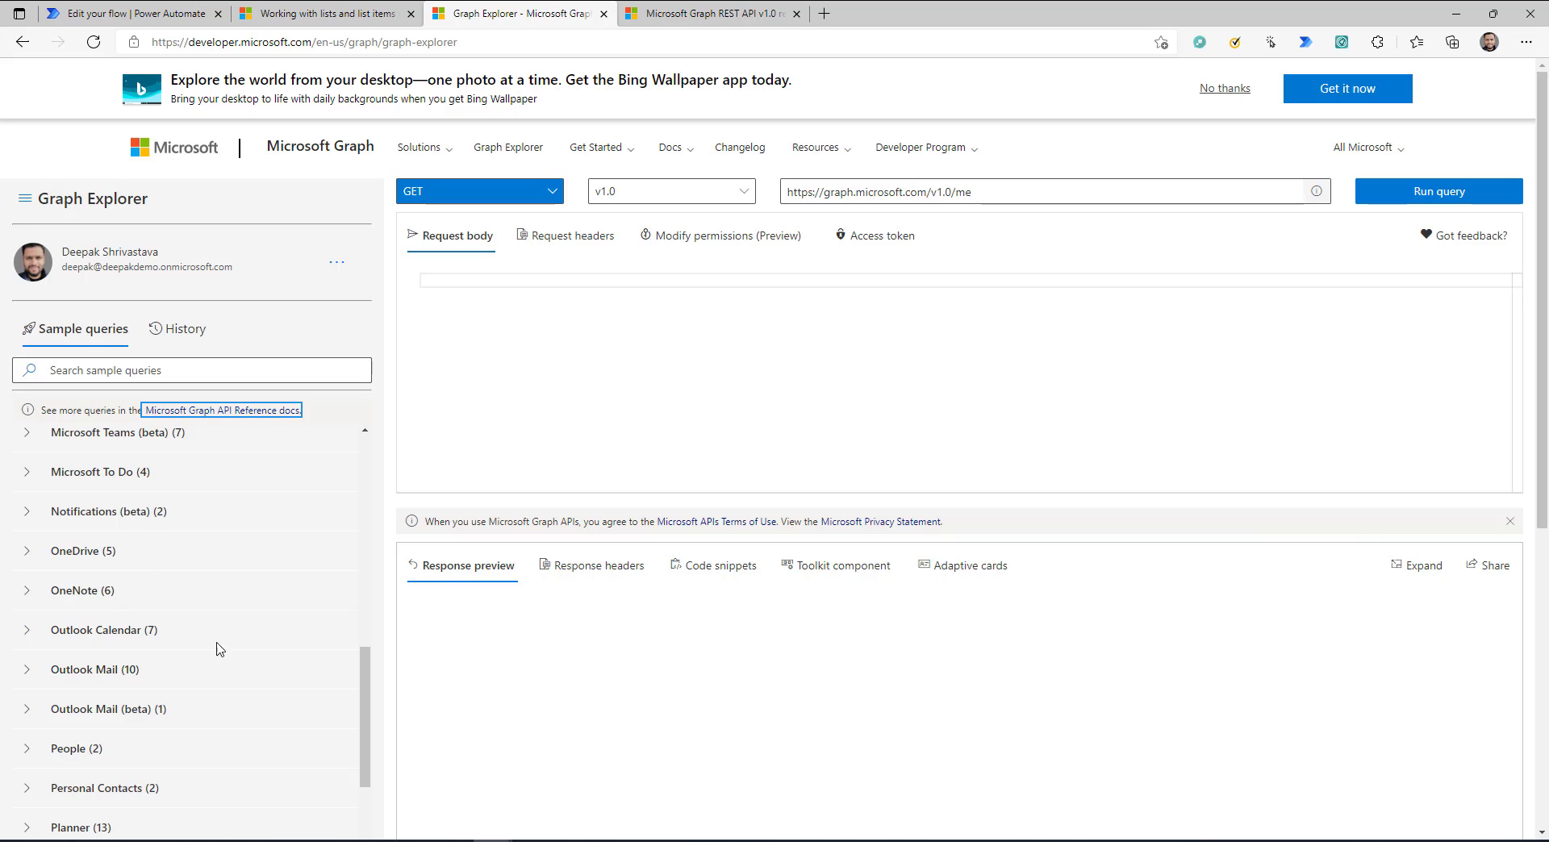
{"action": "scroll", "coordinate": [150, 716], "scroll_direction": "down", "scroll_amount": 3}
{"action": "left_click", "coordinate": [28, 629]}
{"action": "scroll", "coordinate": [194, 580], "scroll_direction": "down", "scroll_amount": 4}
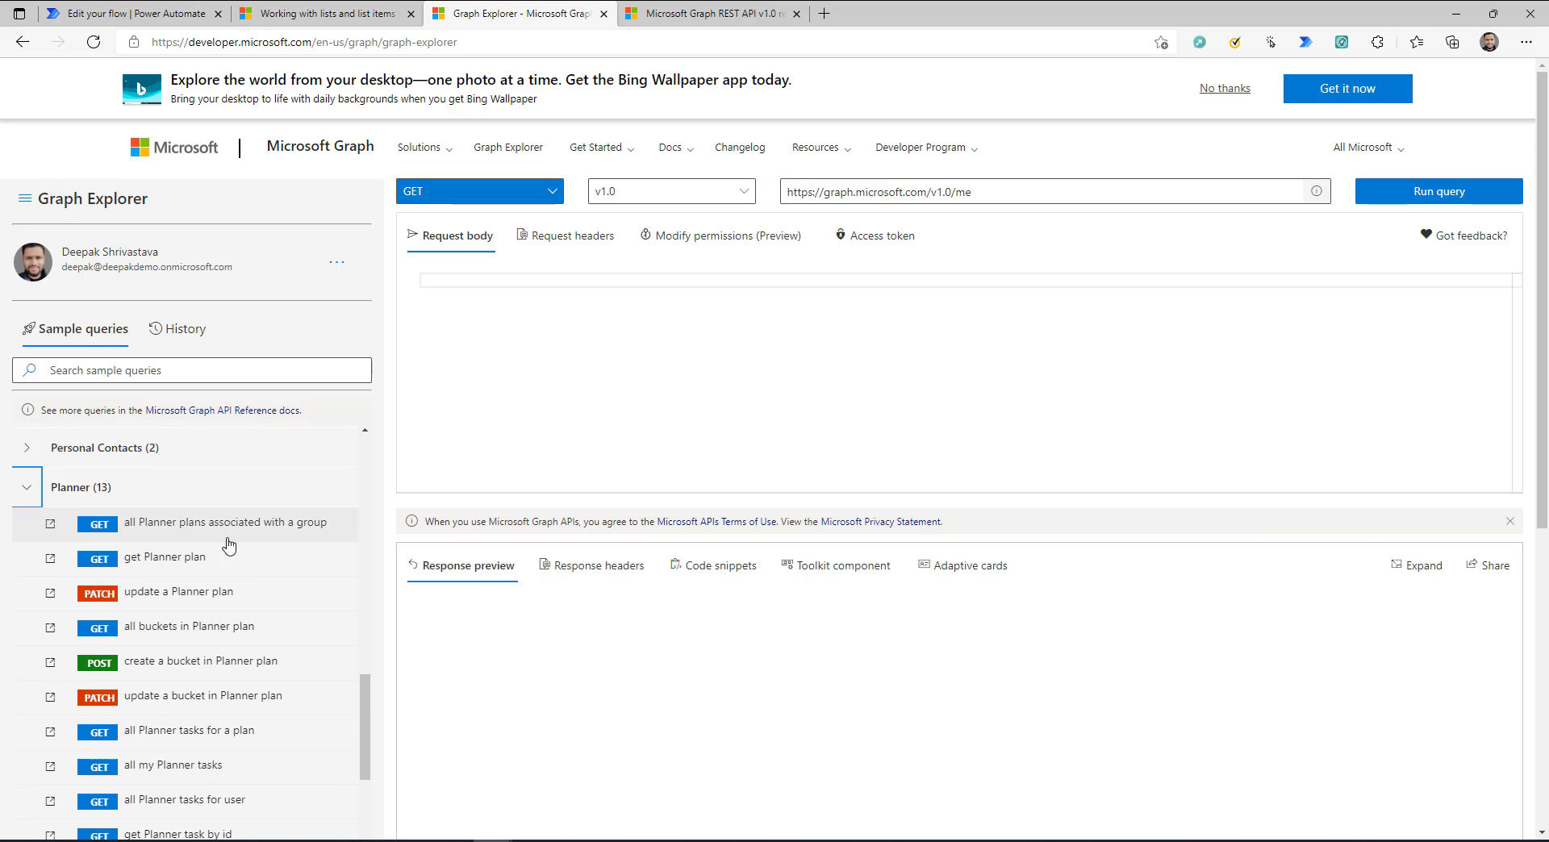
{"action": "left_click", "coordinate": [190, 564]}
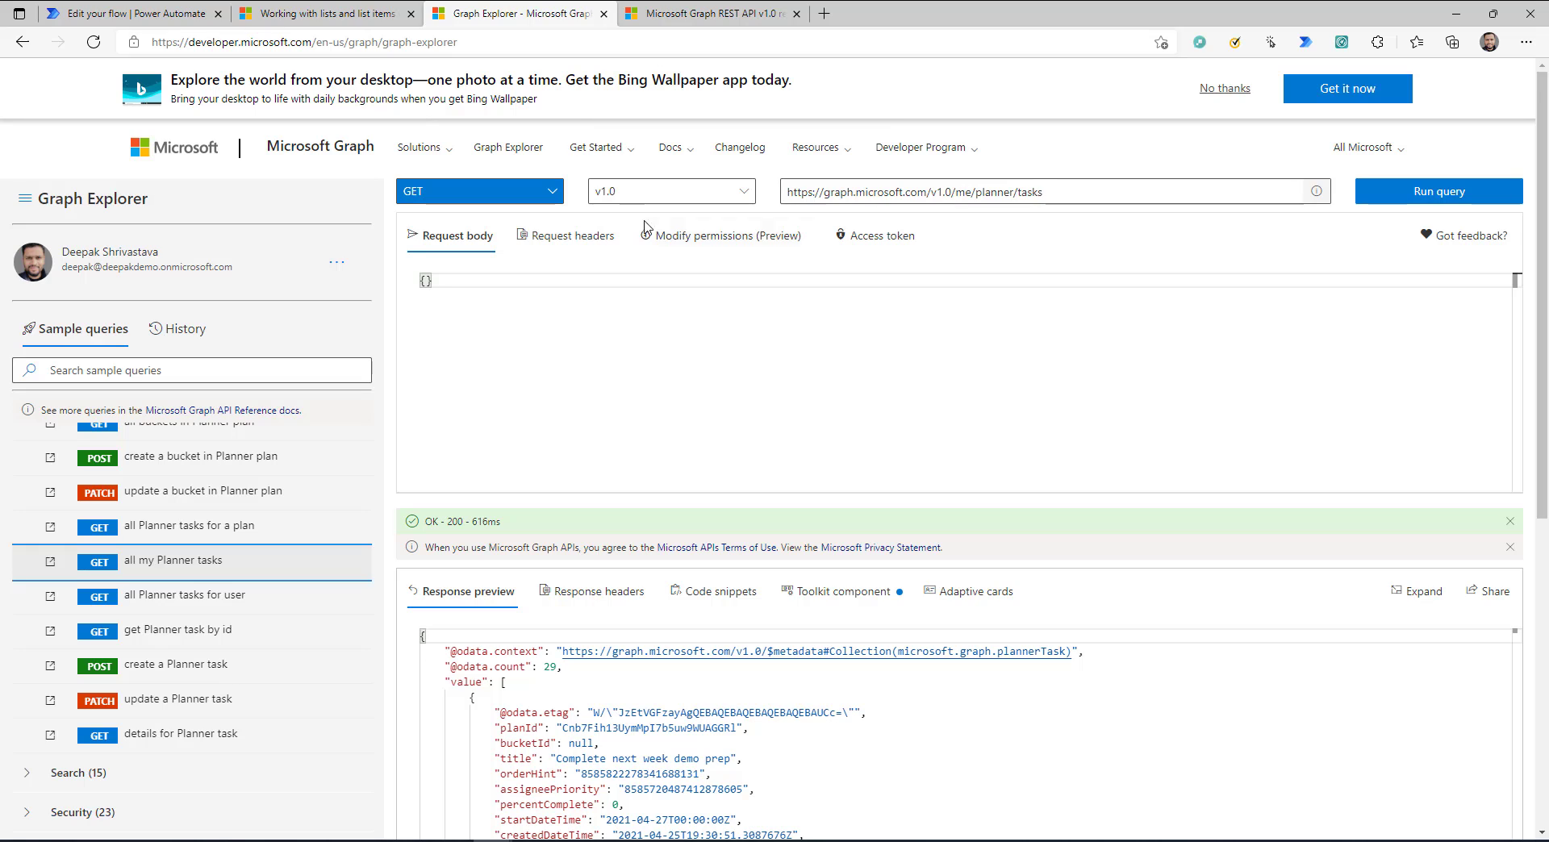
Examine the Planner tasks query's method, request URL, request headers and request body
{"action": "left_click_drag", "start_coordinate": [1057, 192], "coordinate": [797, 192]}
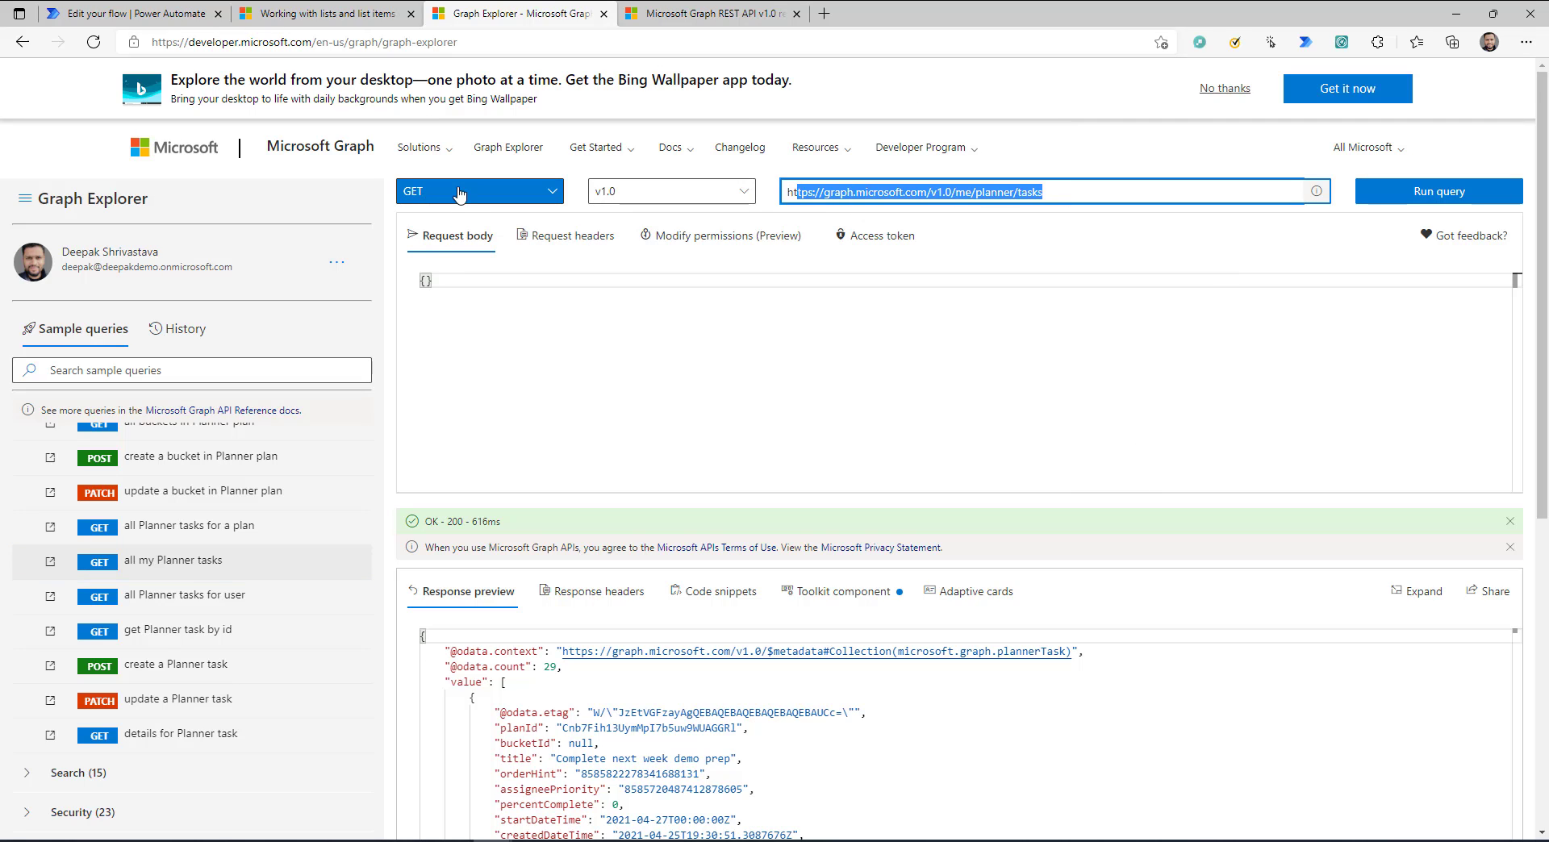
{"action": "left_click", "coordinate": [889, 192]}
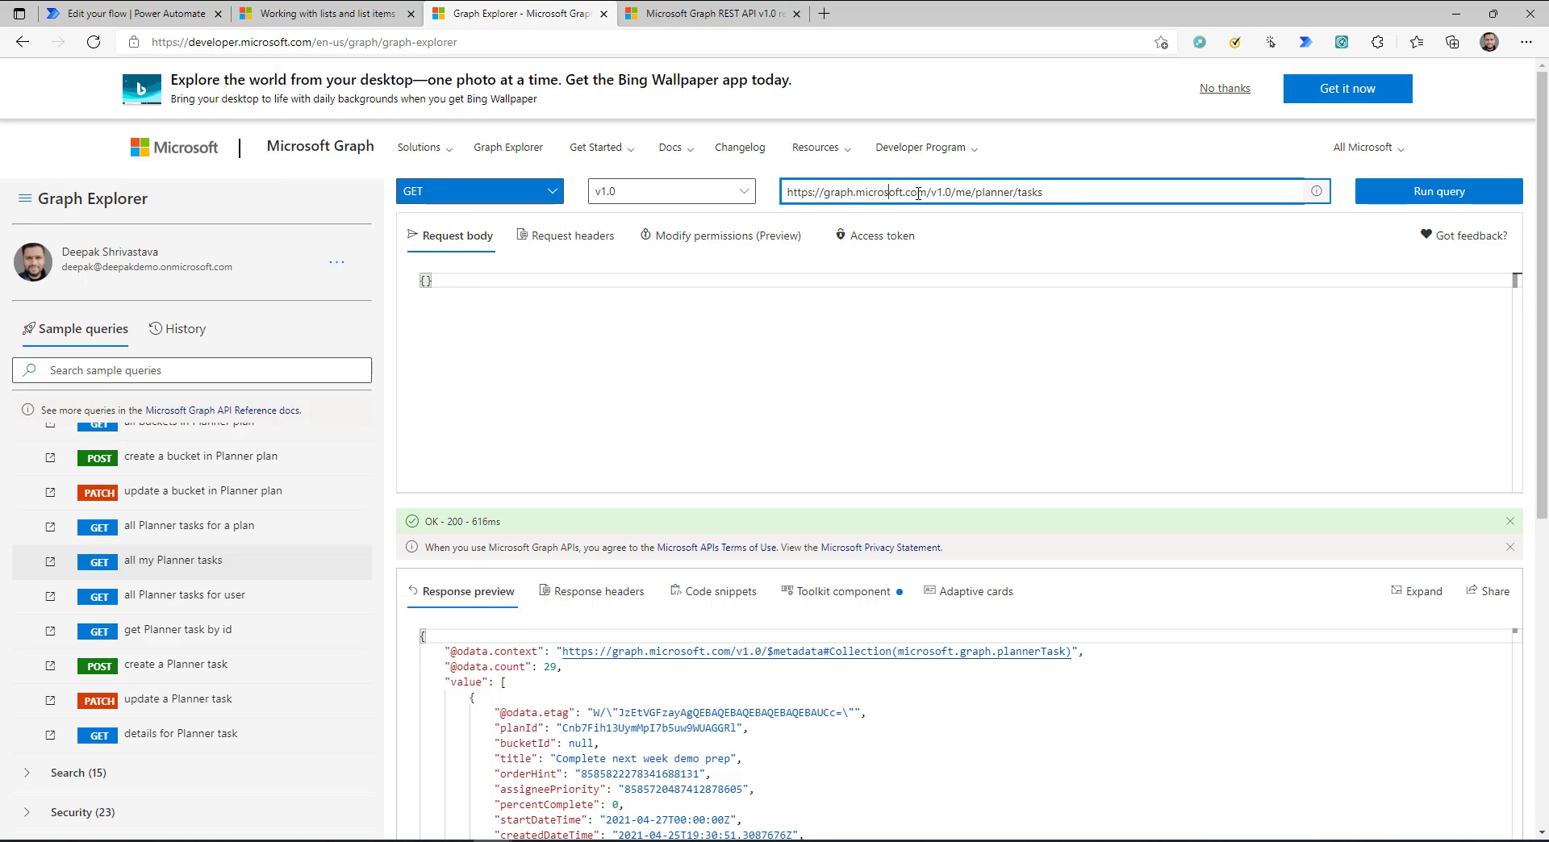
{"action": "left_click_drag", "start_coordinate": [996, 193], "coordinate": [781, 204]}
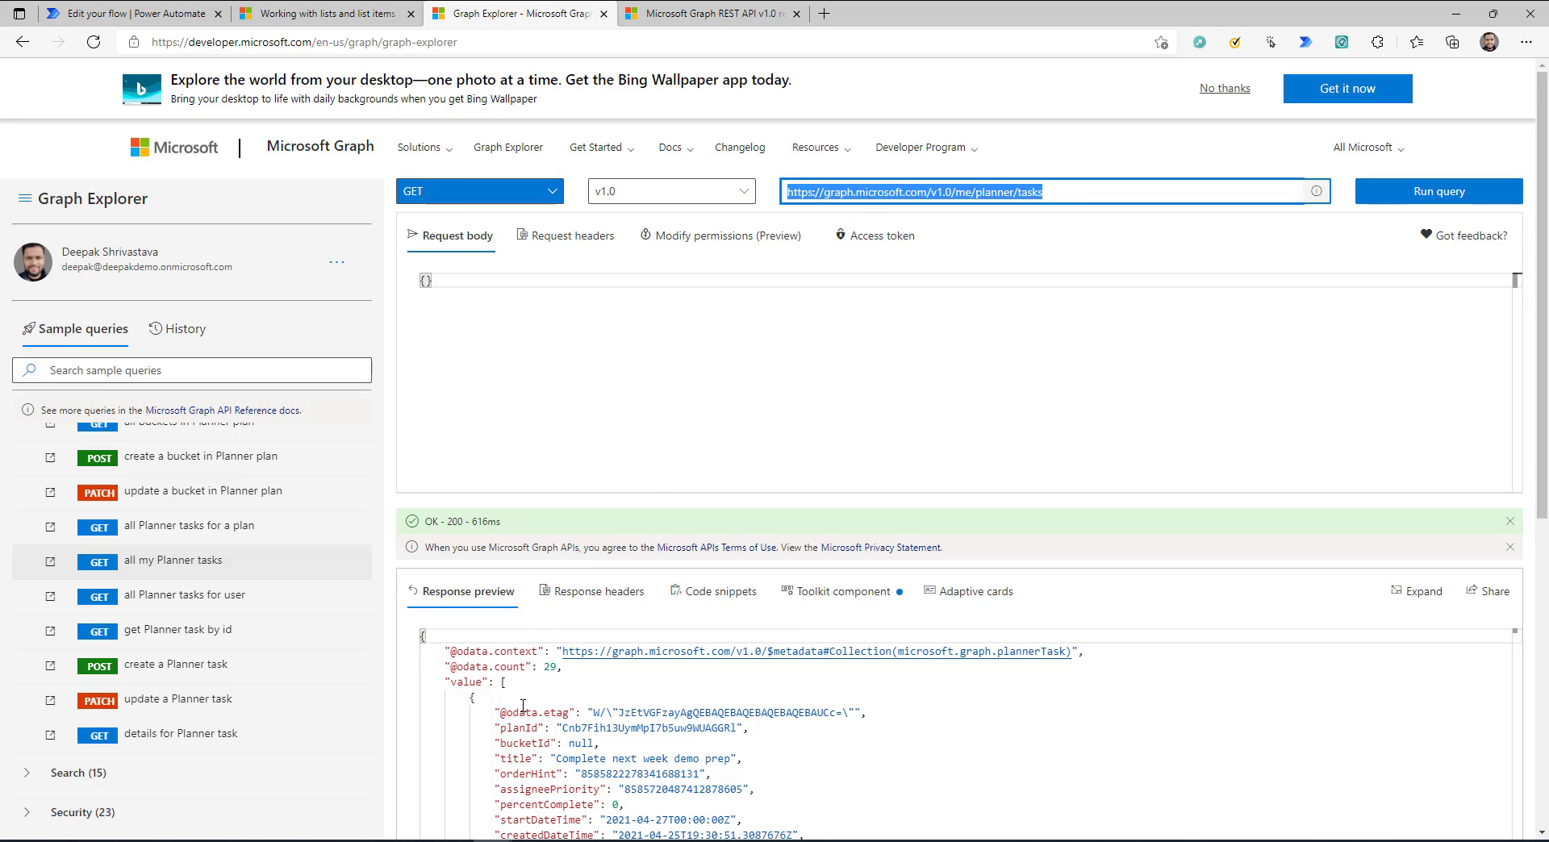
{"action": "left_click", "coordinate": [542, 242]}
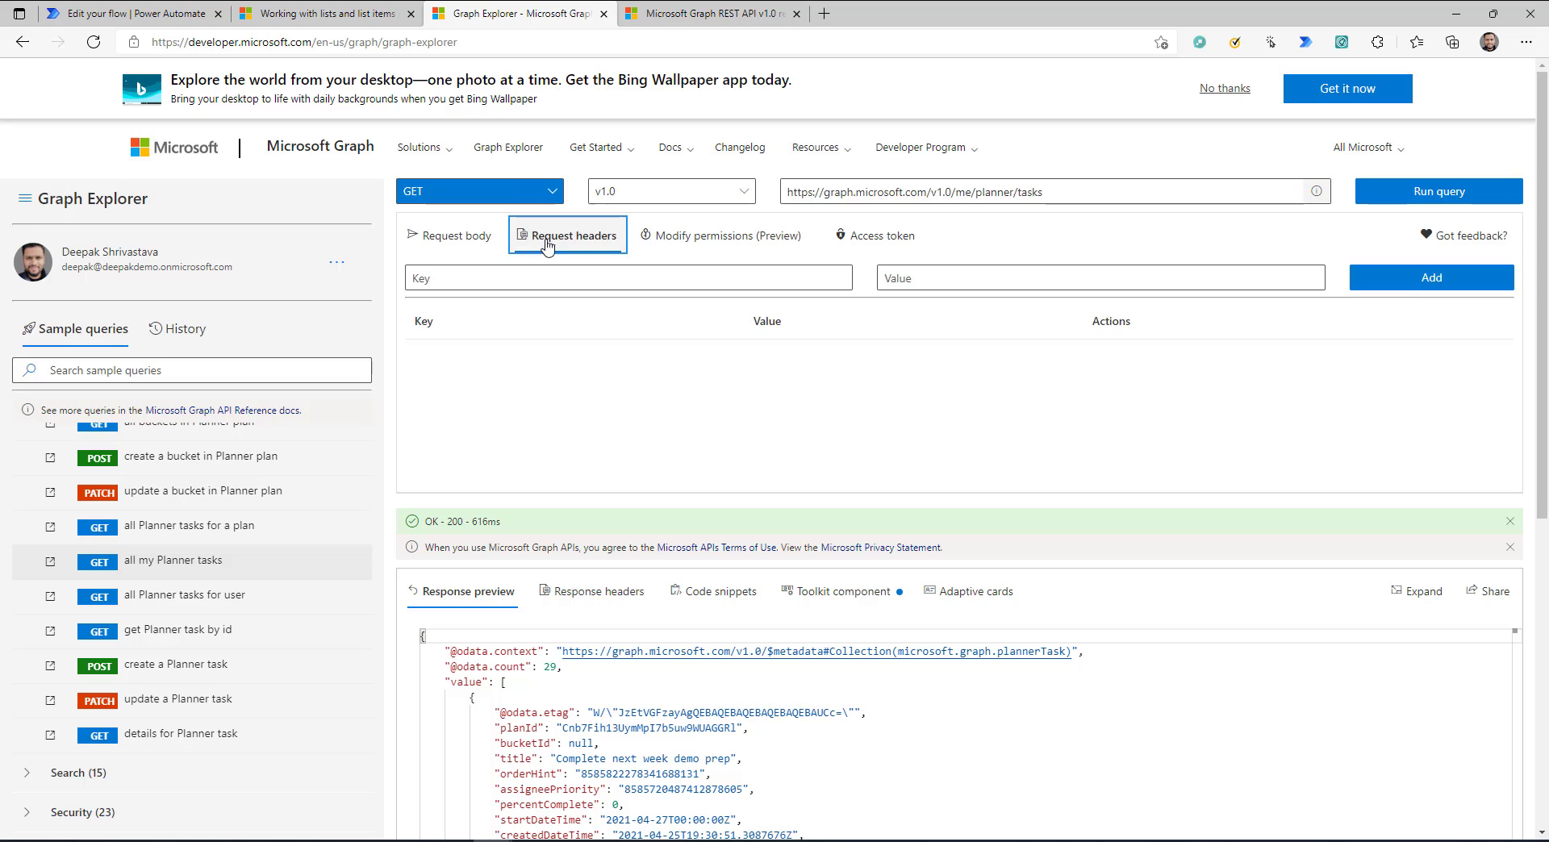
{"action": "left_click", "coordinate": [451, 236]}
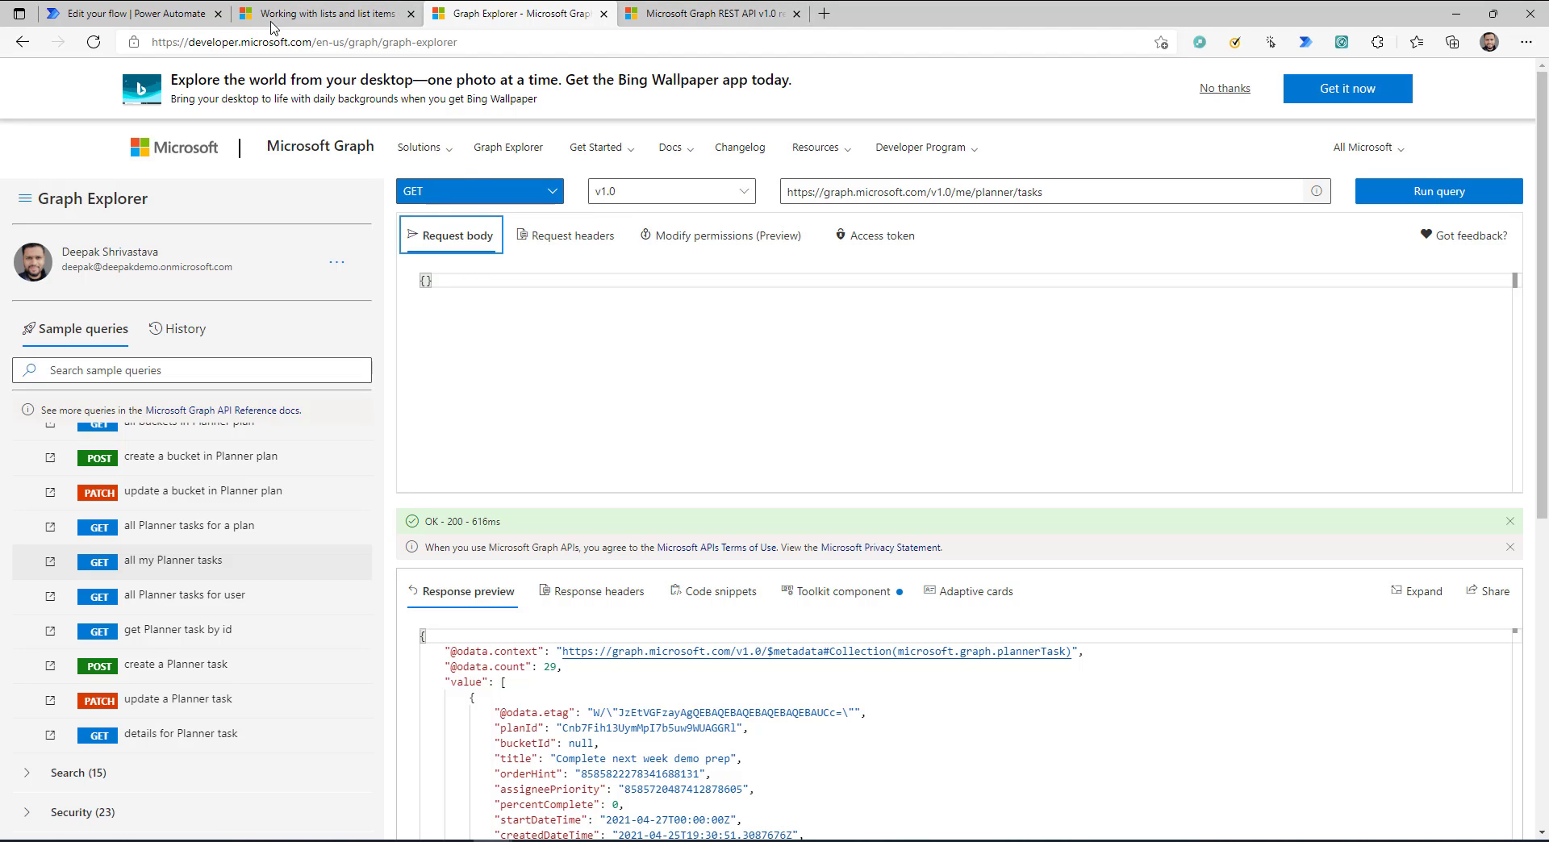
Copy the relative path /v1.0/me/planner/tasks from Graph Explorer into the Invoke an HTTP request action's Url of the request
{"action": "left_click", "coordinate": [133, 13]}
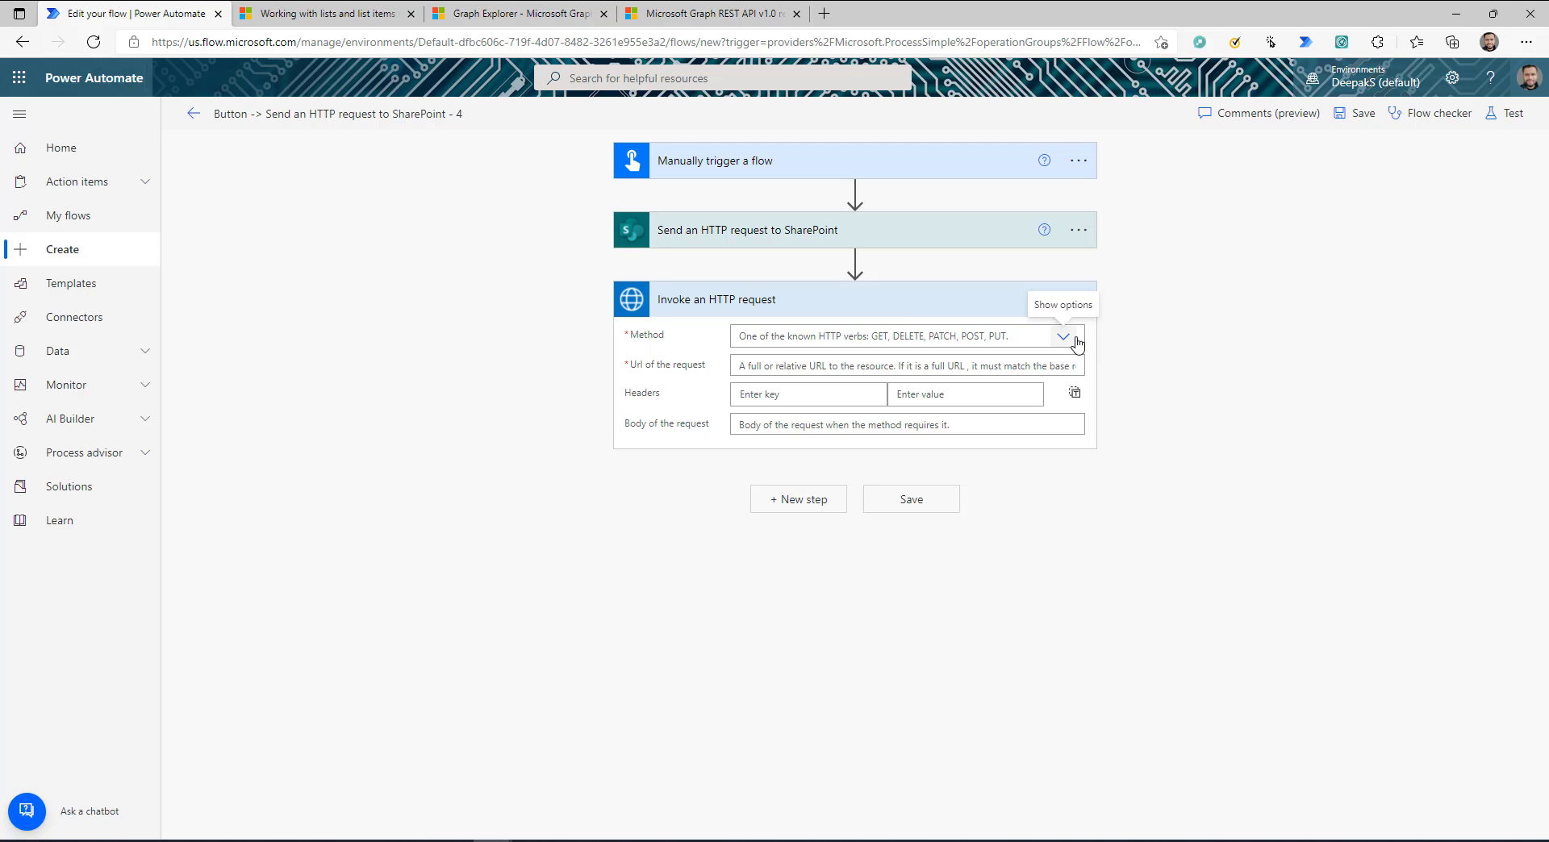
{"action": "left_click", "coordinate": [1004, 367]}
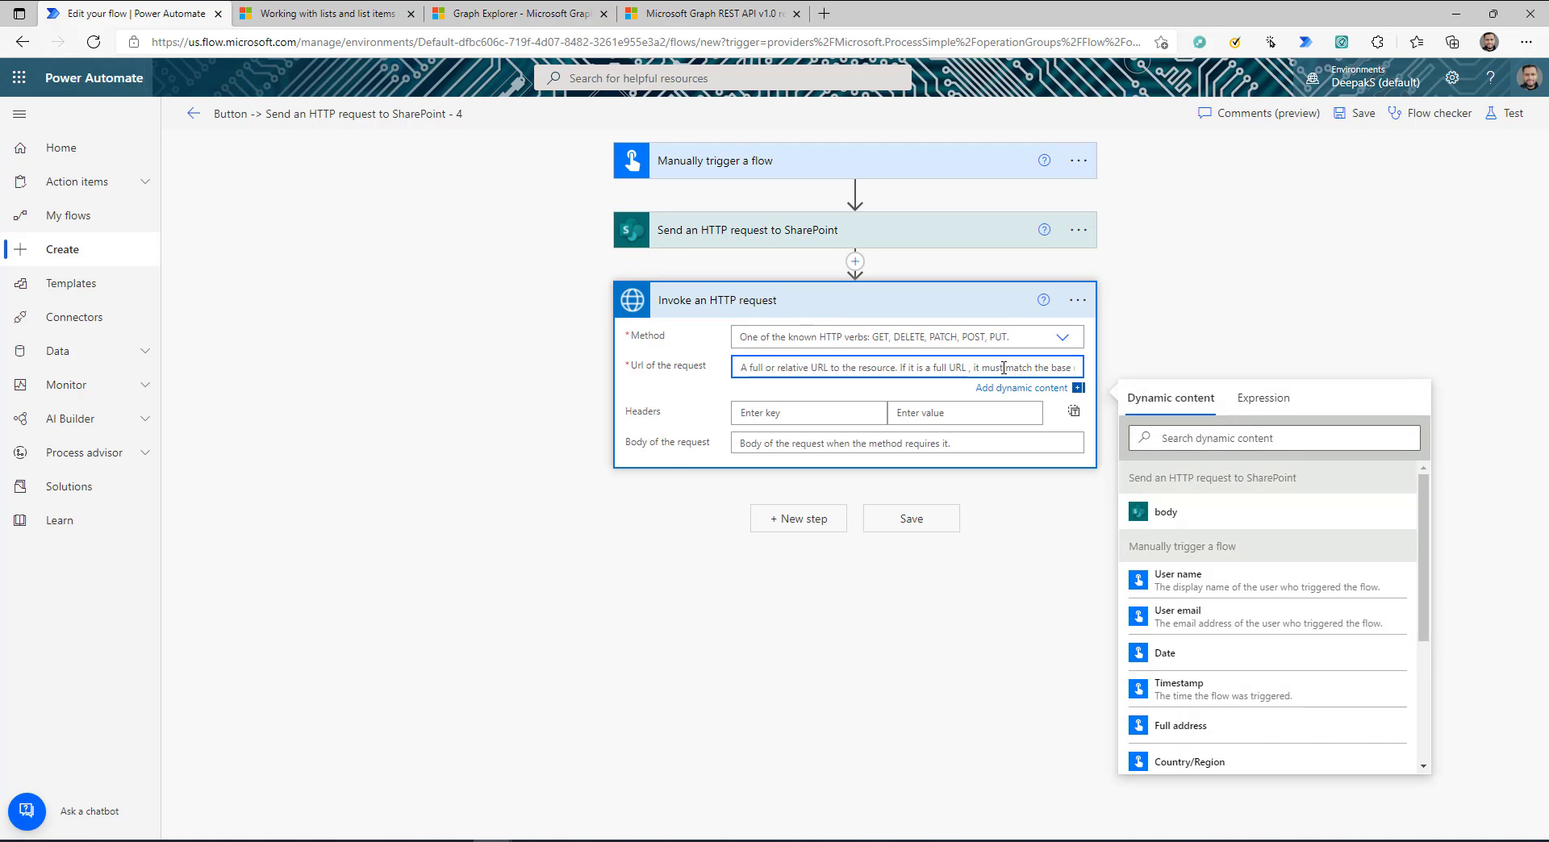
{"action": "left_click", "coordinate": [722, 8]}
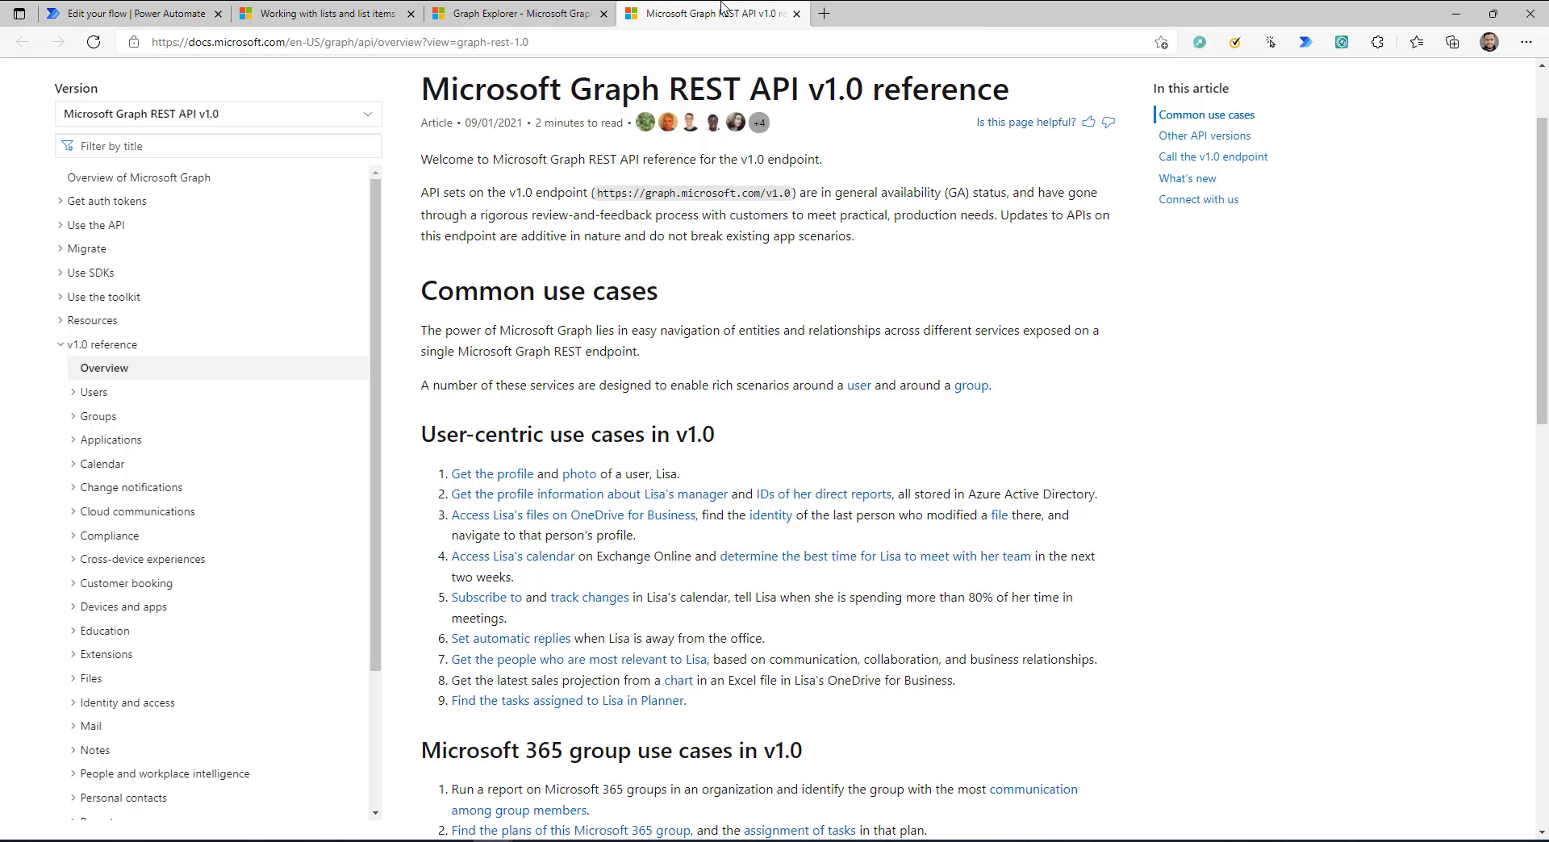
{"action": "left_click", "coordinate": [516, 13]}
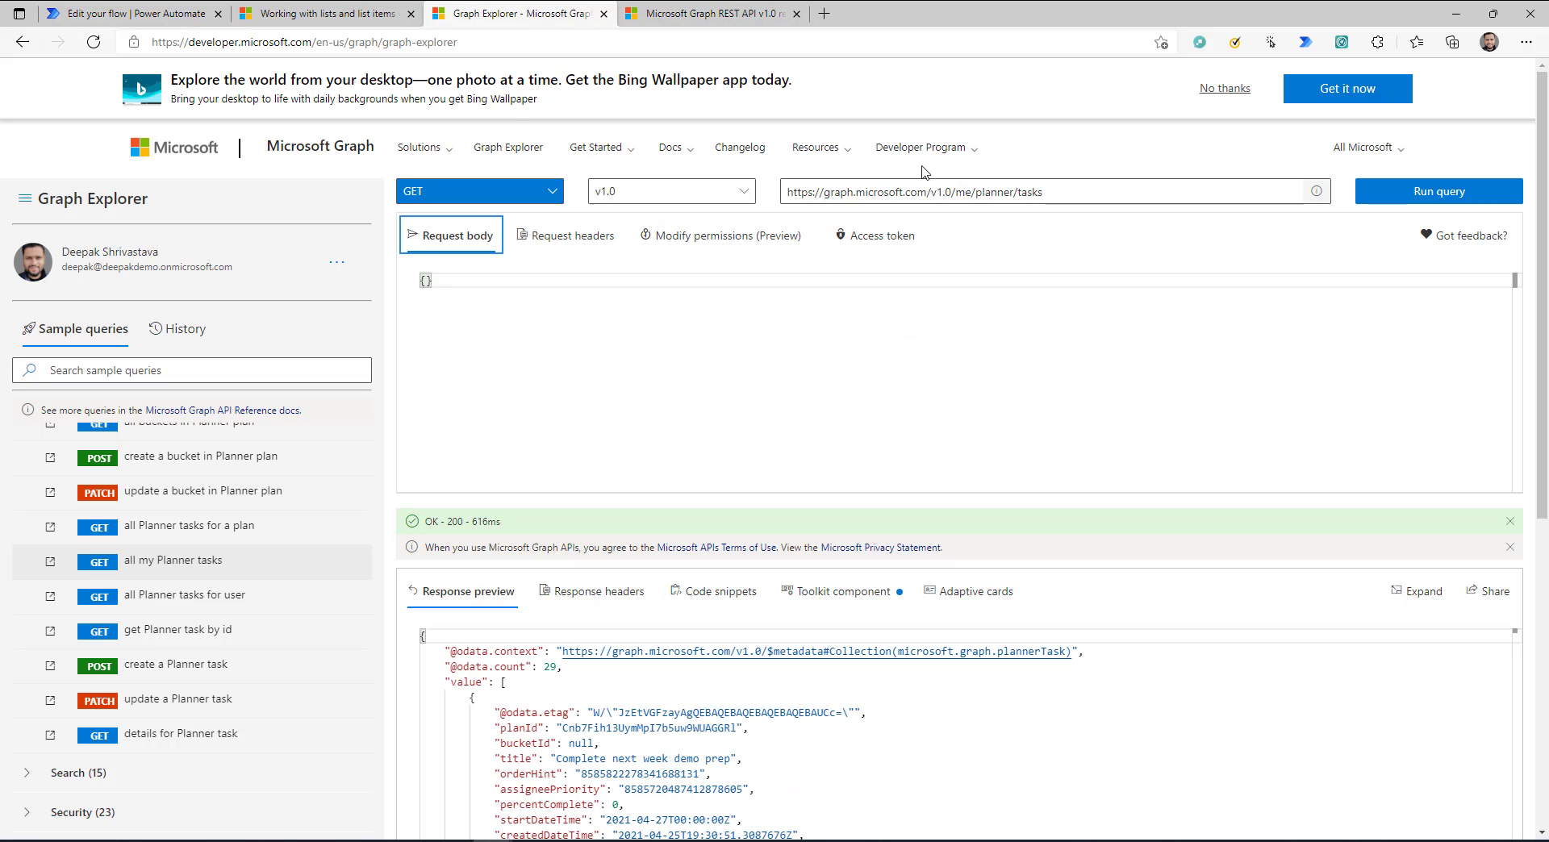
{"action": "left_click", "coordinate": [932, 192]}
{"action": "key", "text": "shift+End"}
{"action": "key", "text": "ctrl+c"}
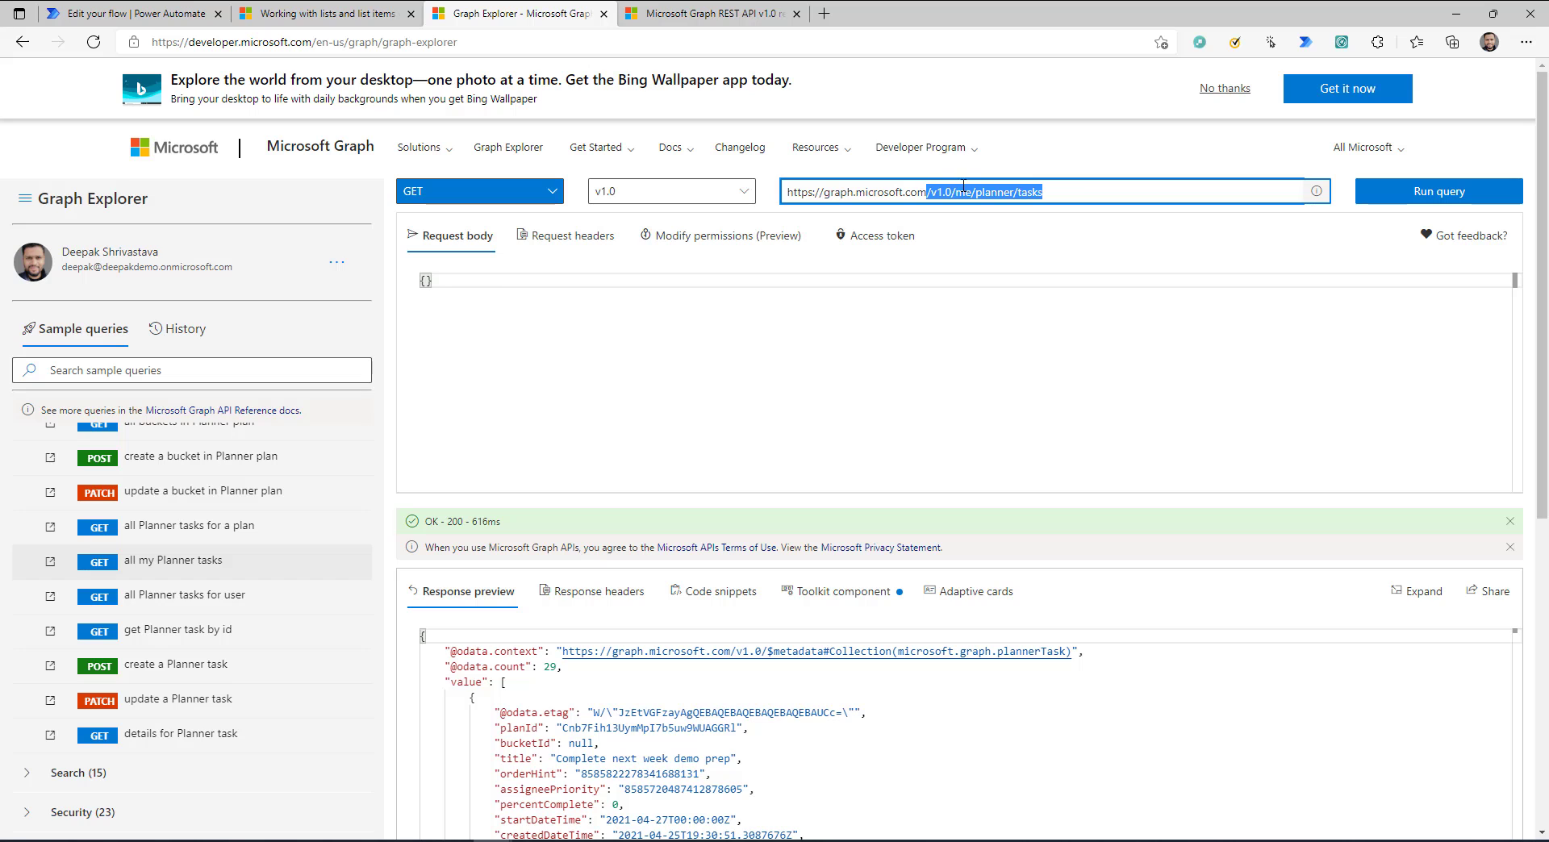
{"action": "left_click", "coordinate": [129, 12]}
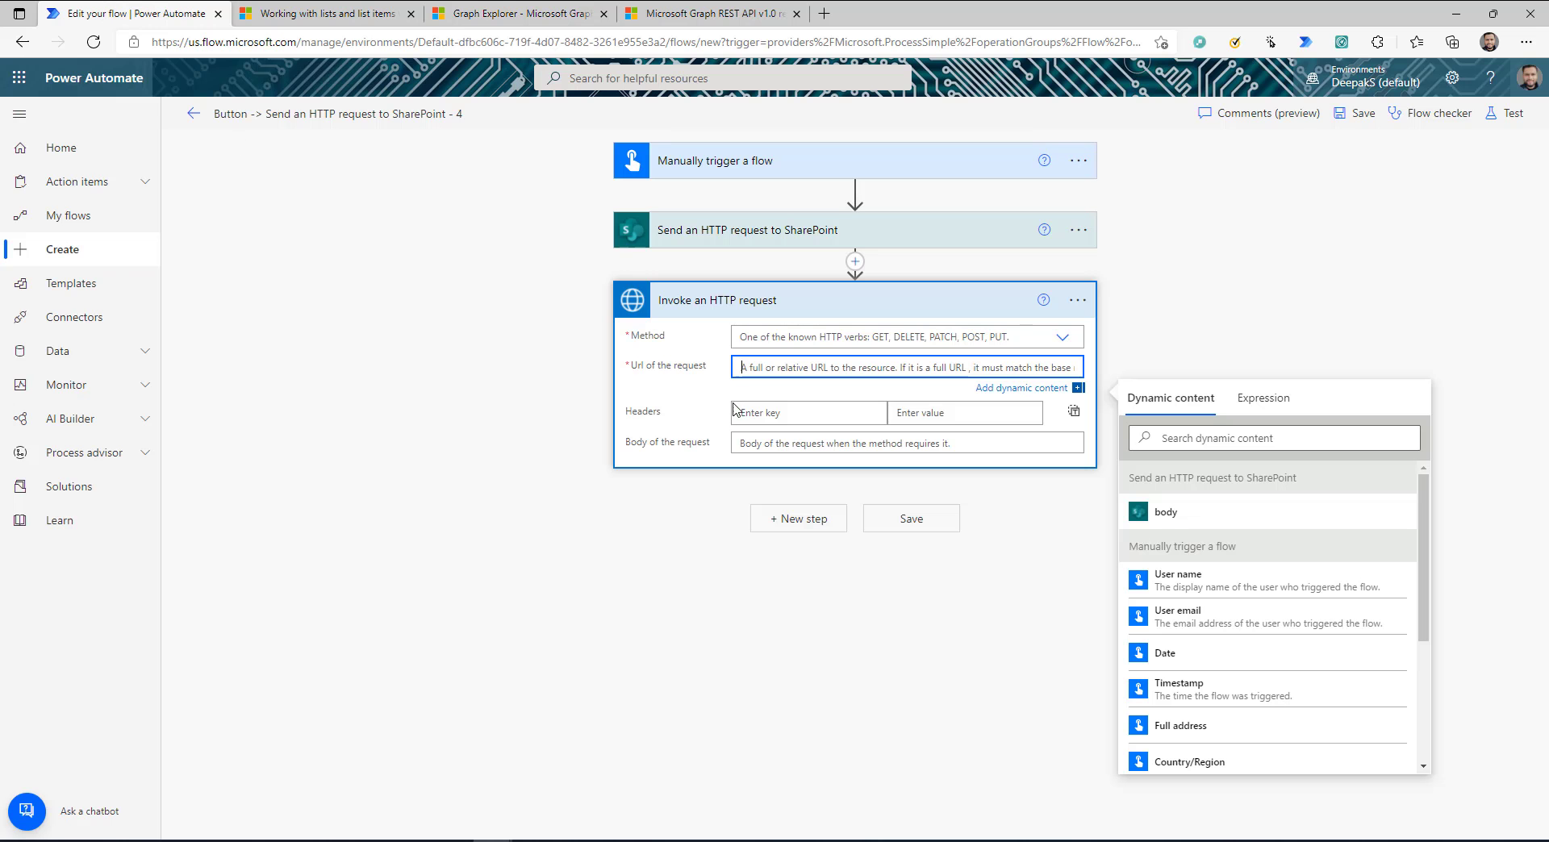
{"action": "key", "text": "ctrl+v"}
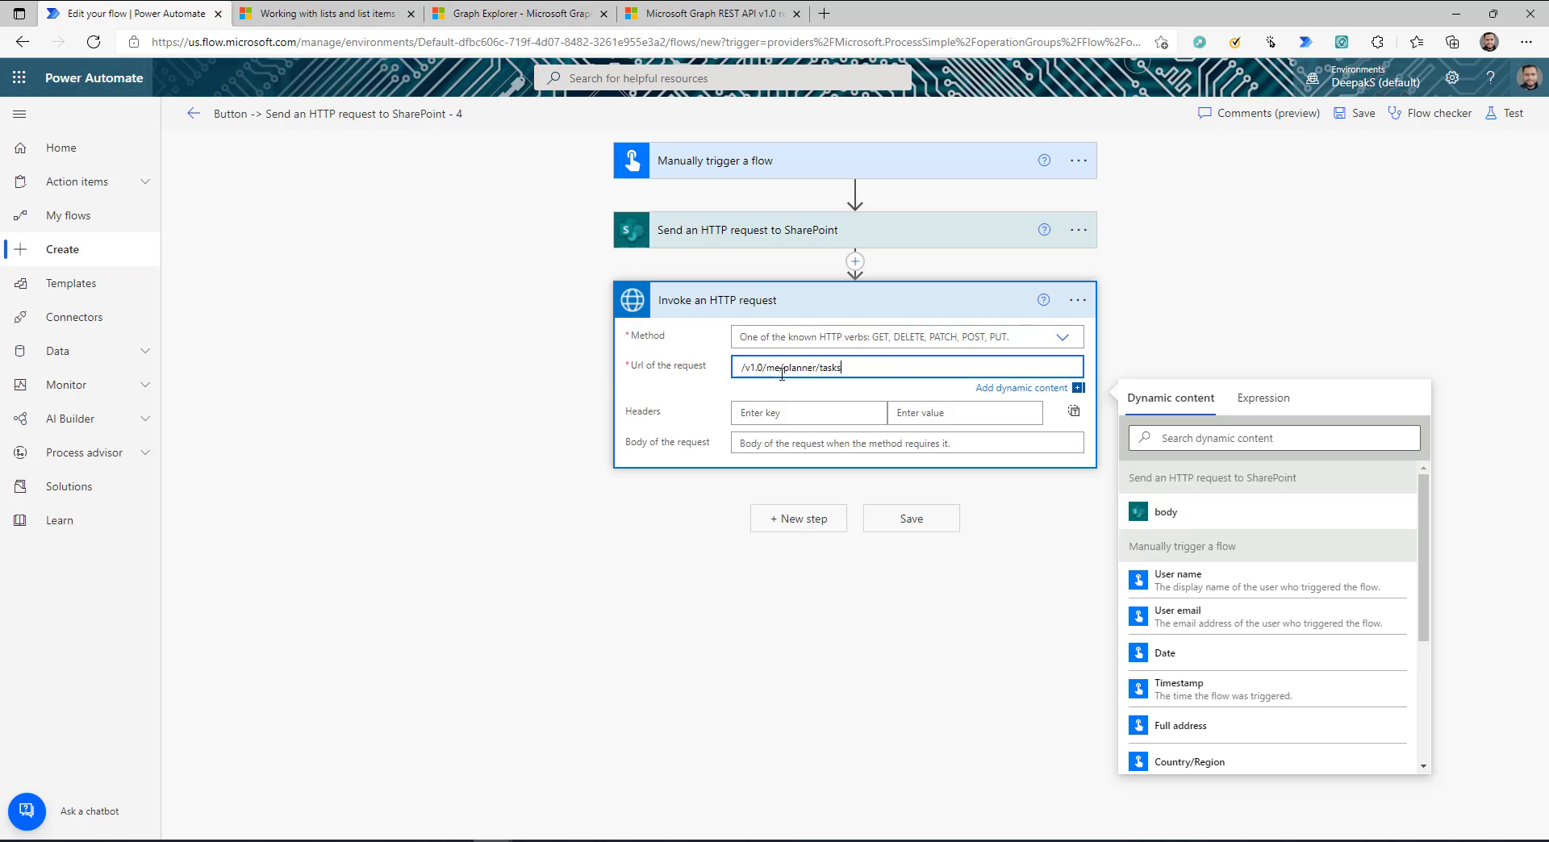
{"action": "left_click", "coordinate": [792, 390]}
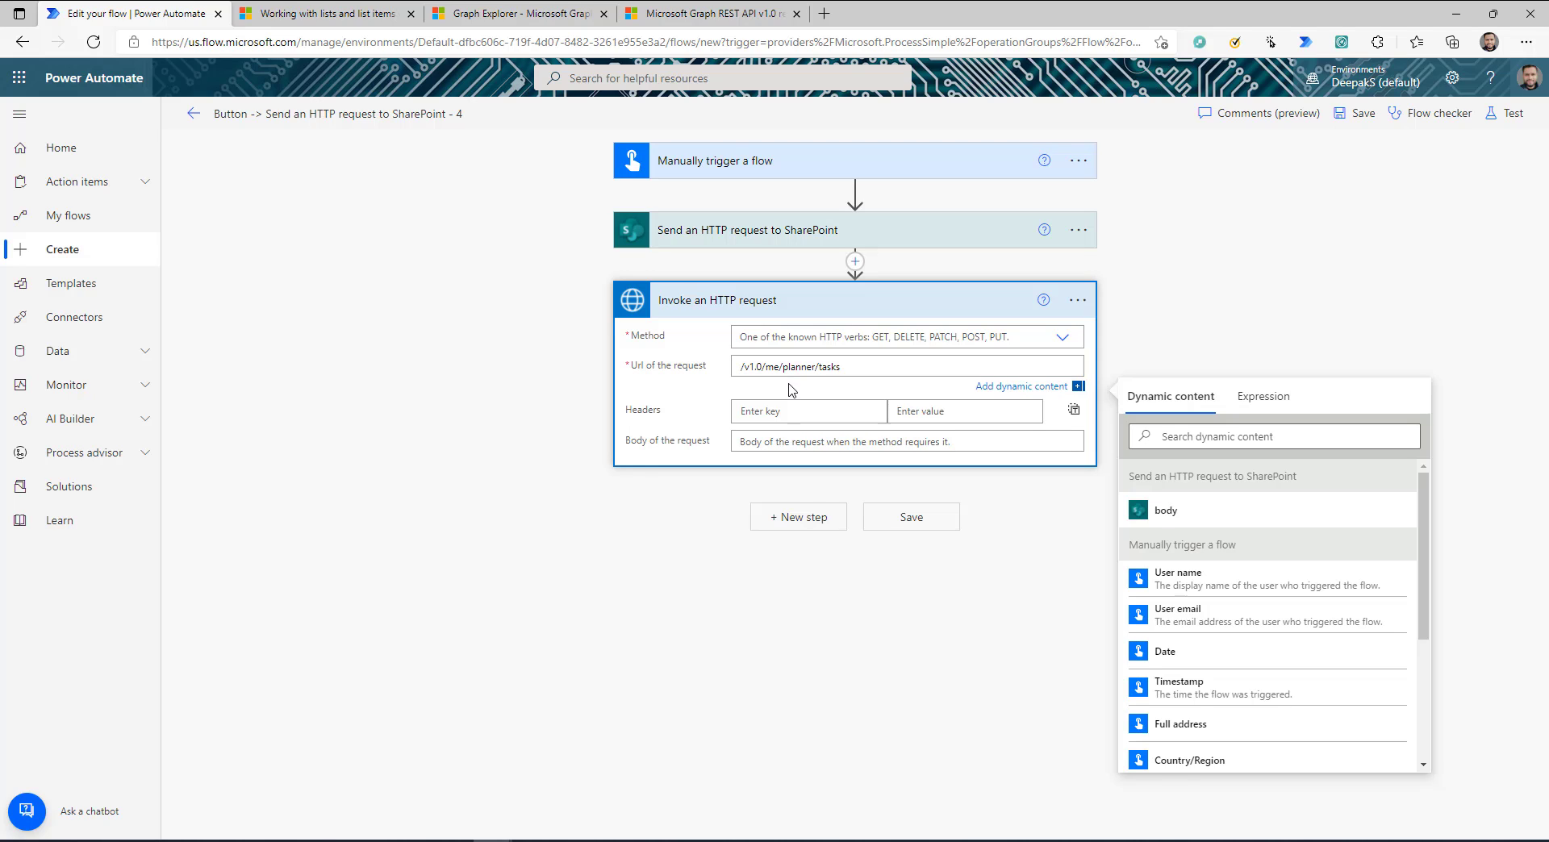
Set the Invoke an HTTP request action's method to GET and save the flow
{"action": "left_click", "coordinate": [775, 338]}
{"action": "left_click", "coordinate": [755, 364]}
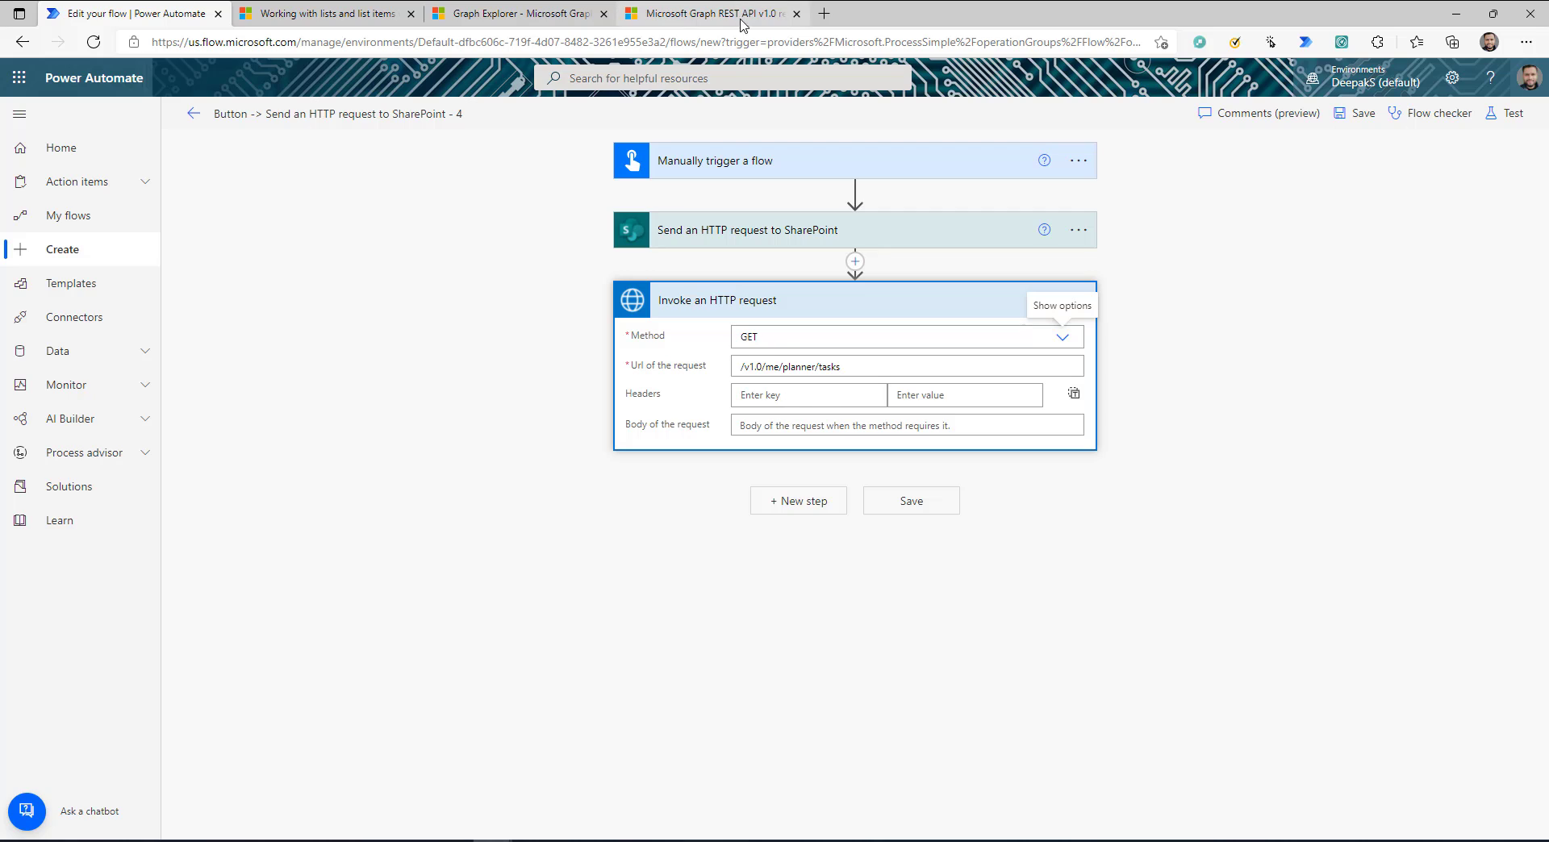
{"action": "left_click", "coordinate": [910, 501]}
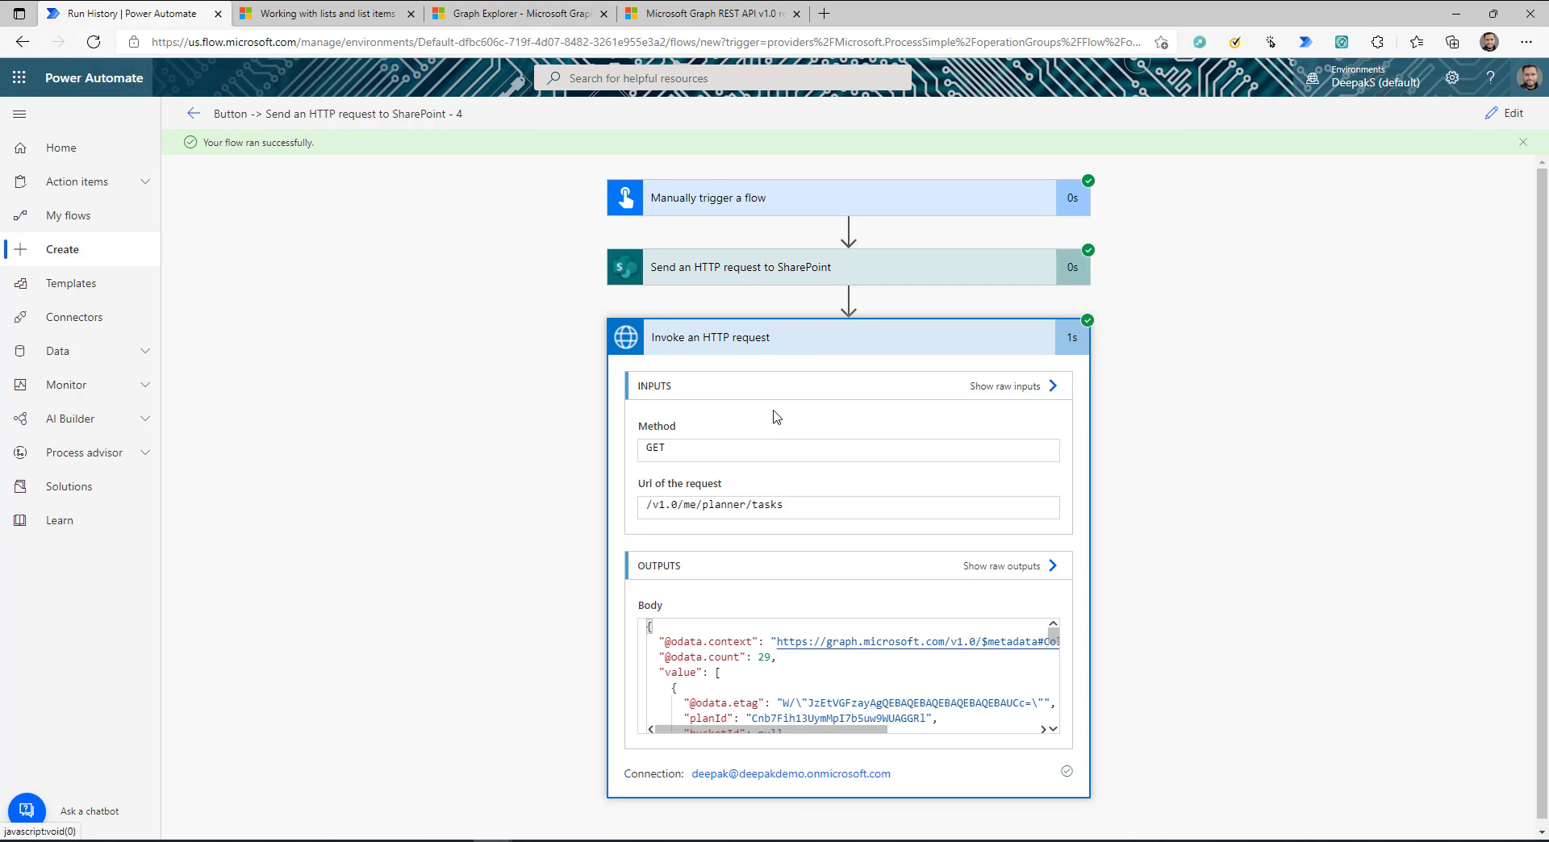
Review the Invoke an HTTP request run results and look through the Planner task entries in its raw outputs
{"action": "scroll", "coordinate": [782, 540], "scroll_direction": "down", "scroll_amount": 1}
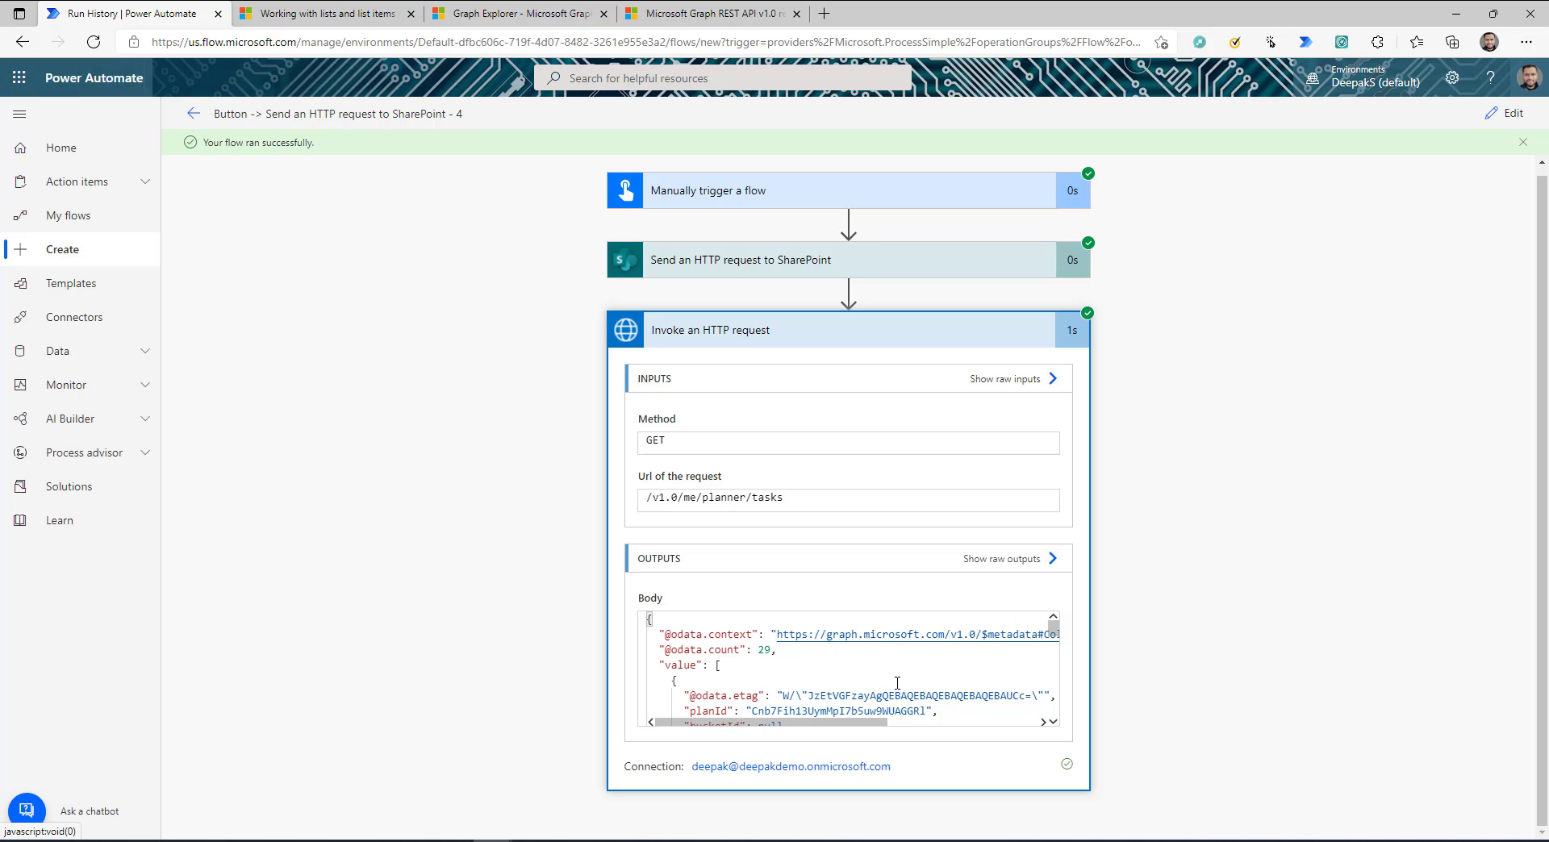
{"action": "scroll", "coordinate": [897, 683], "scroll_direction": "down", "scroll_amount": 1}
{"action": "left_click", "coordinate": [1040, 558]}
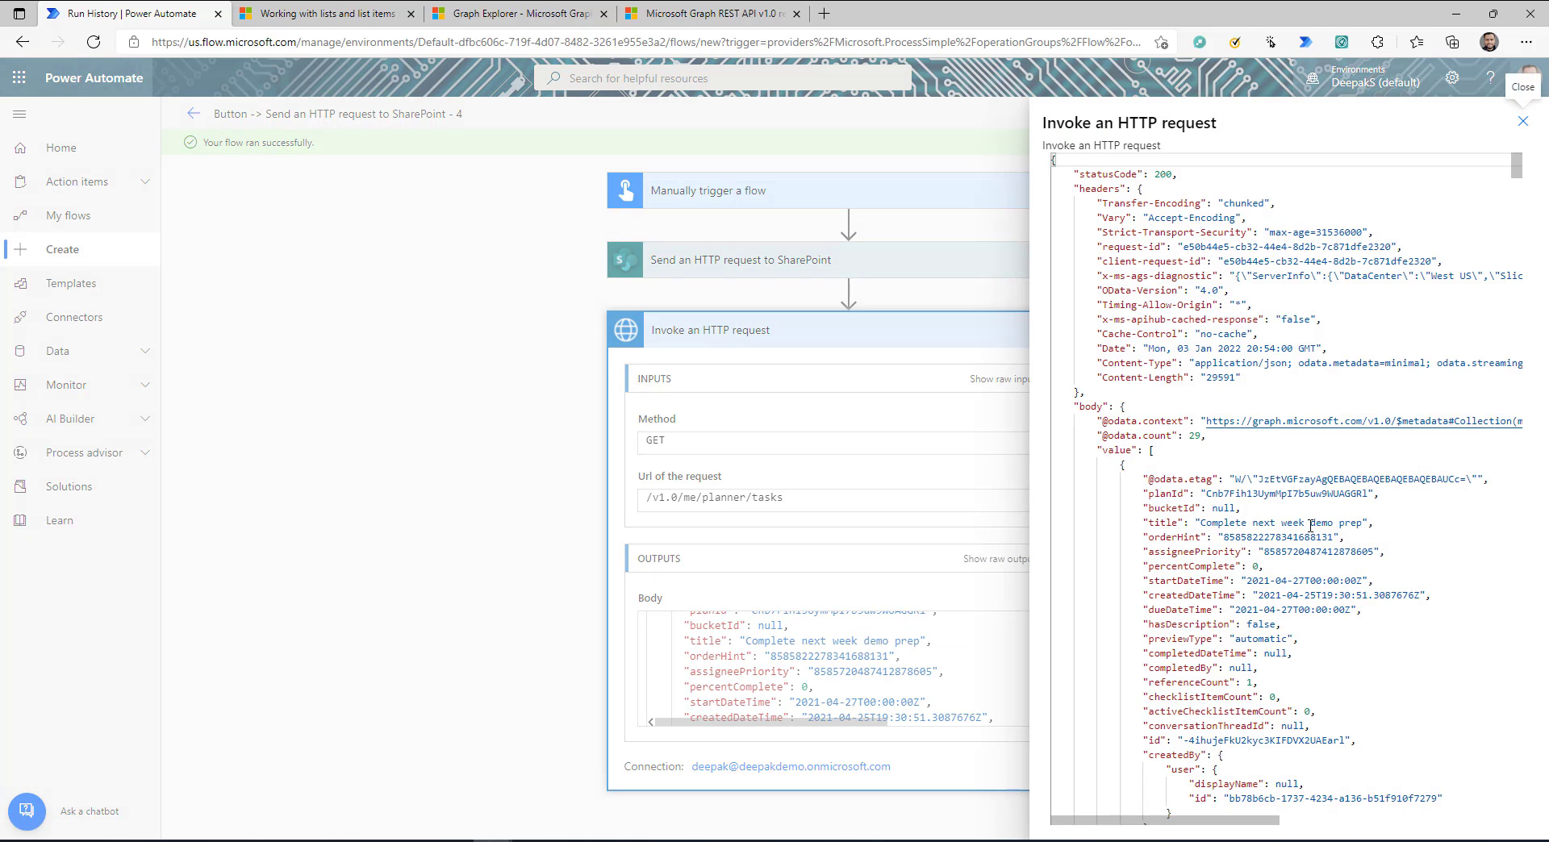
{"action": "scroll", "coordinate": [1199, 428], "scroll_direction": "down", "scroll_amount": 3}
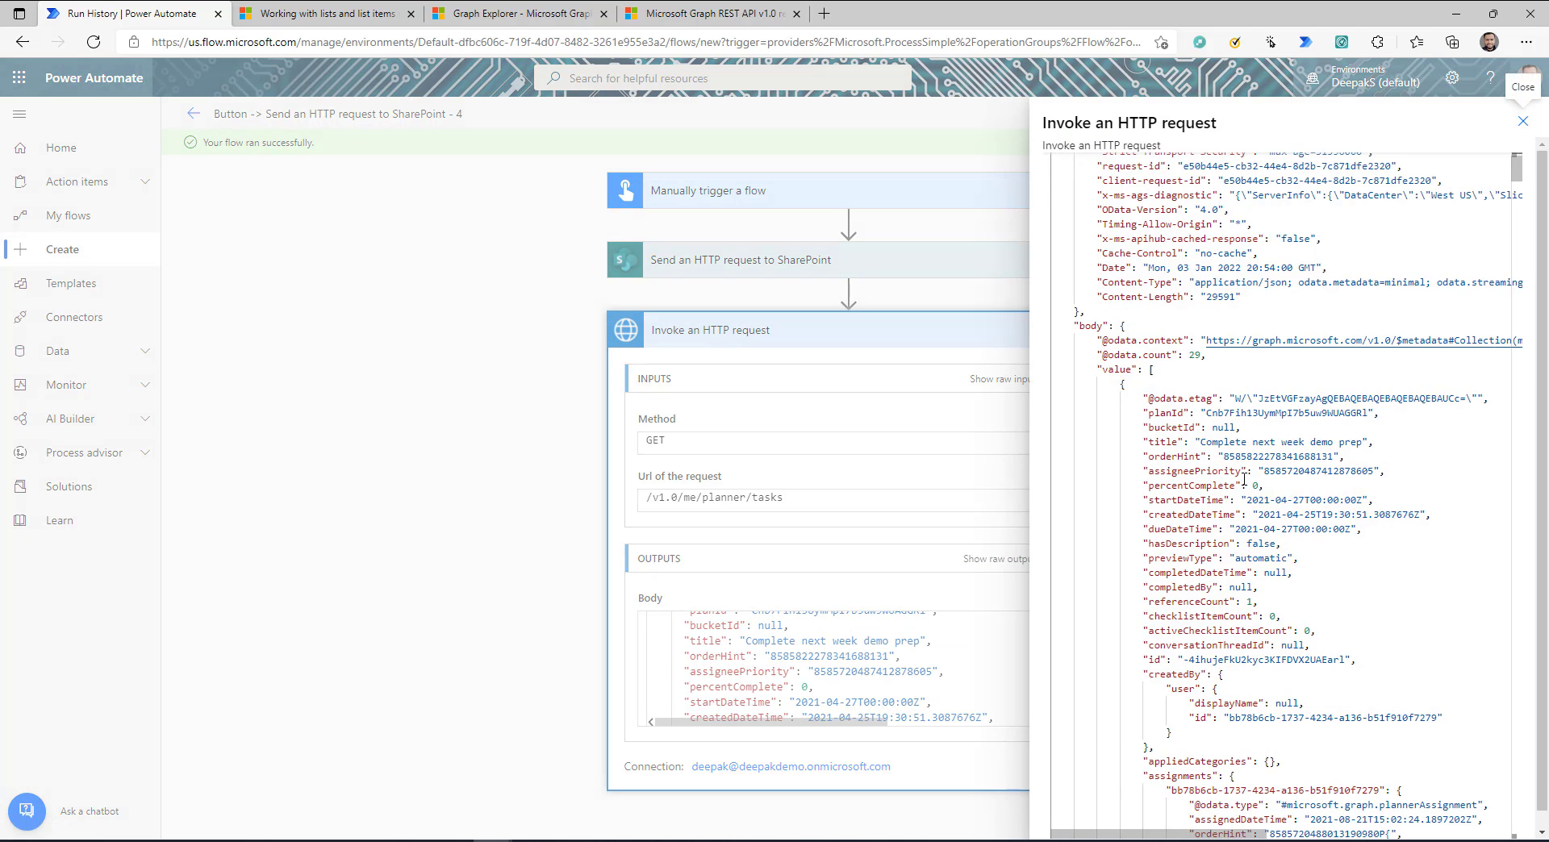
{"action": "scroll", "coordinate": [1243, 480], "scroll_direction": "down", "scroll_amount": 8}
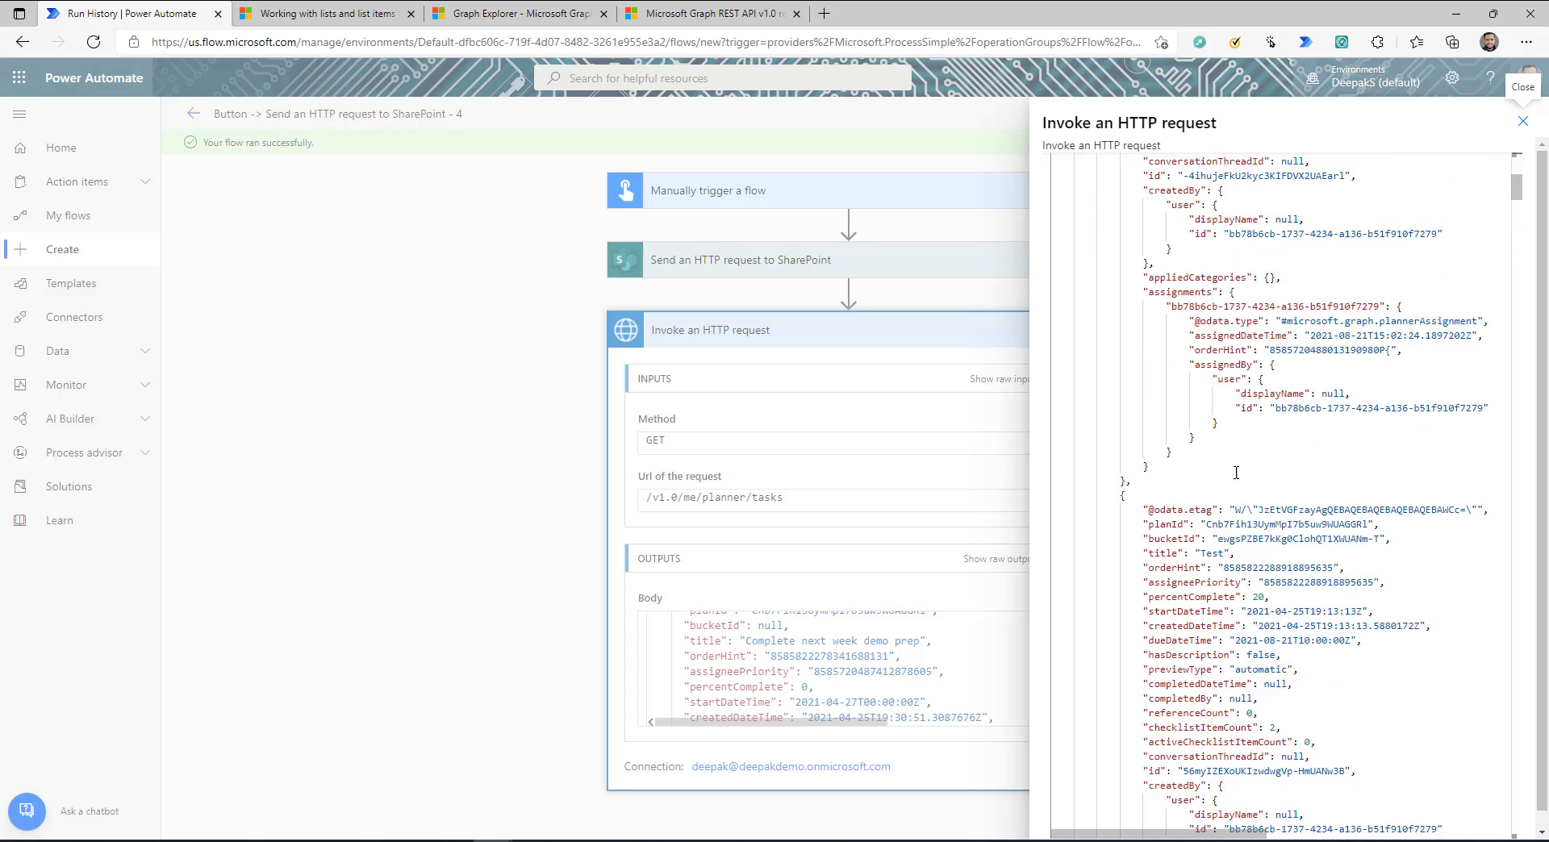
{"action": "scroll", "coordinate": [1224, 468], "scroll_direction": "down", "scroll_amount": 7}
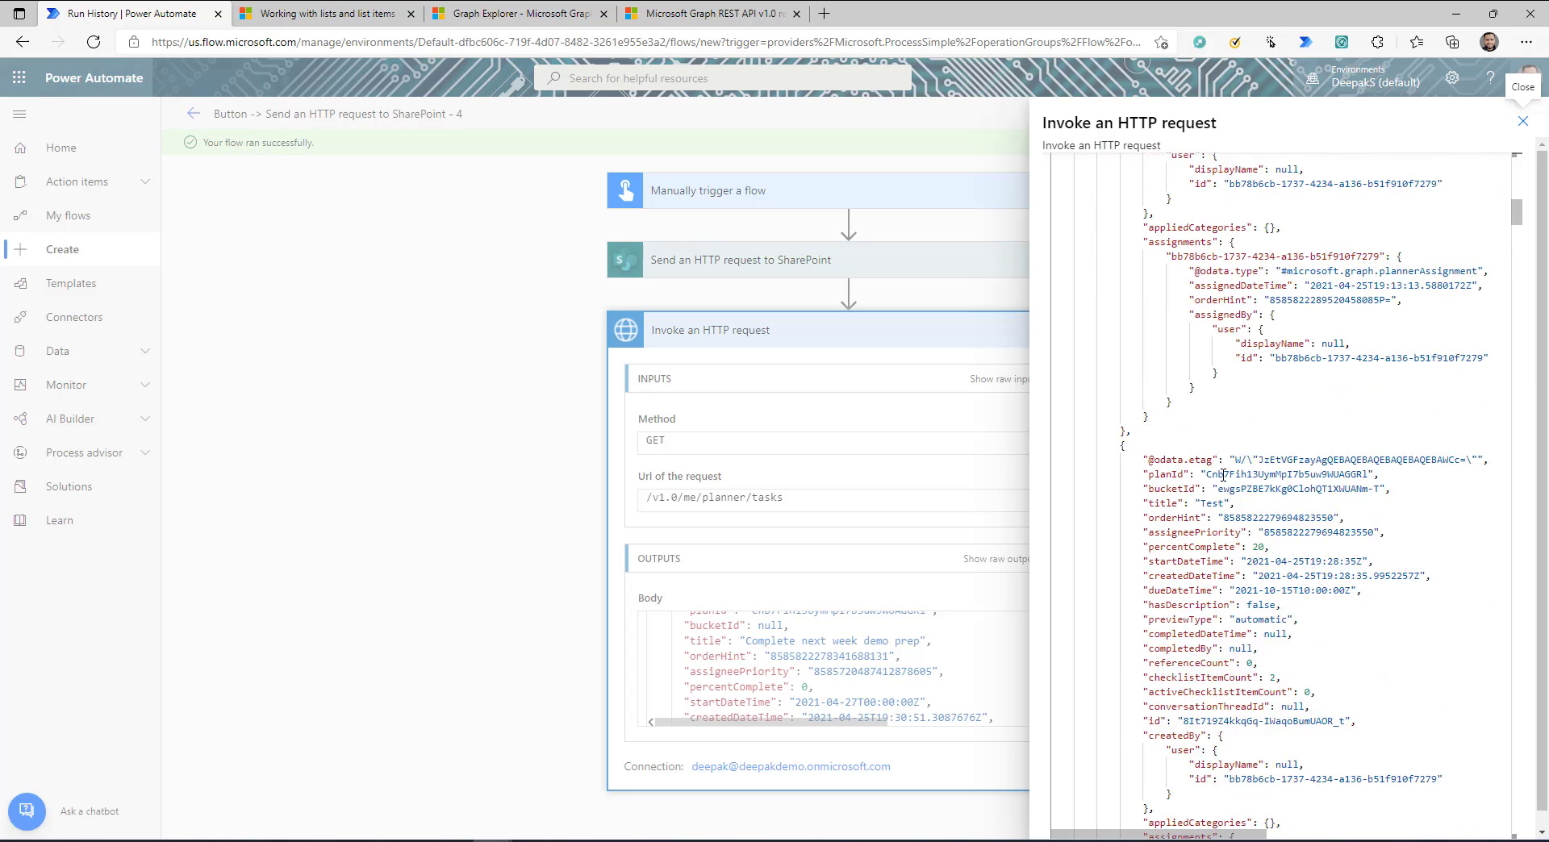
{"action": "scroll", "coordinate": [1223, 475], "scroll_direction": "up", "scroll_amount": 7}
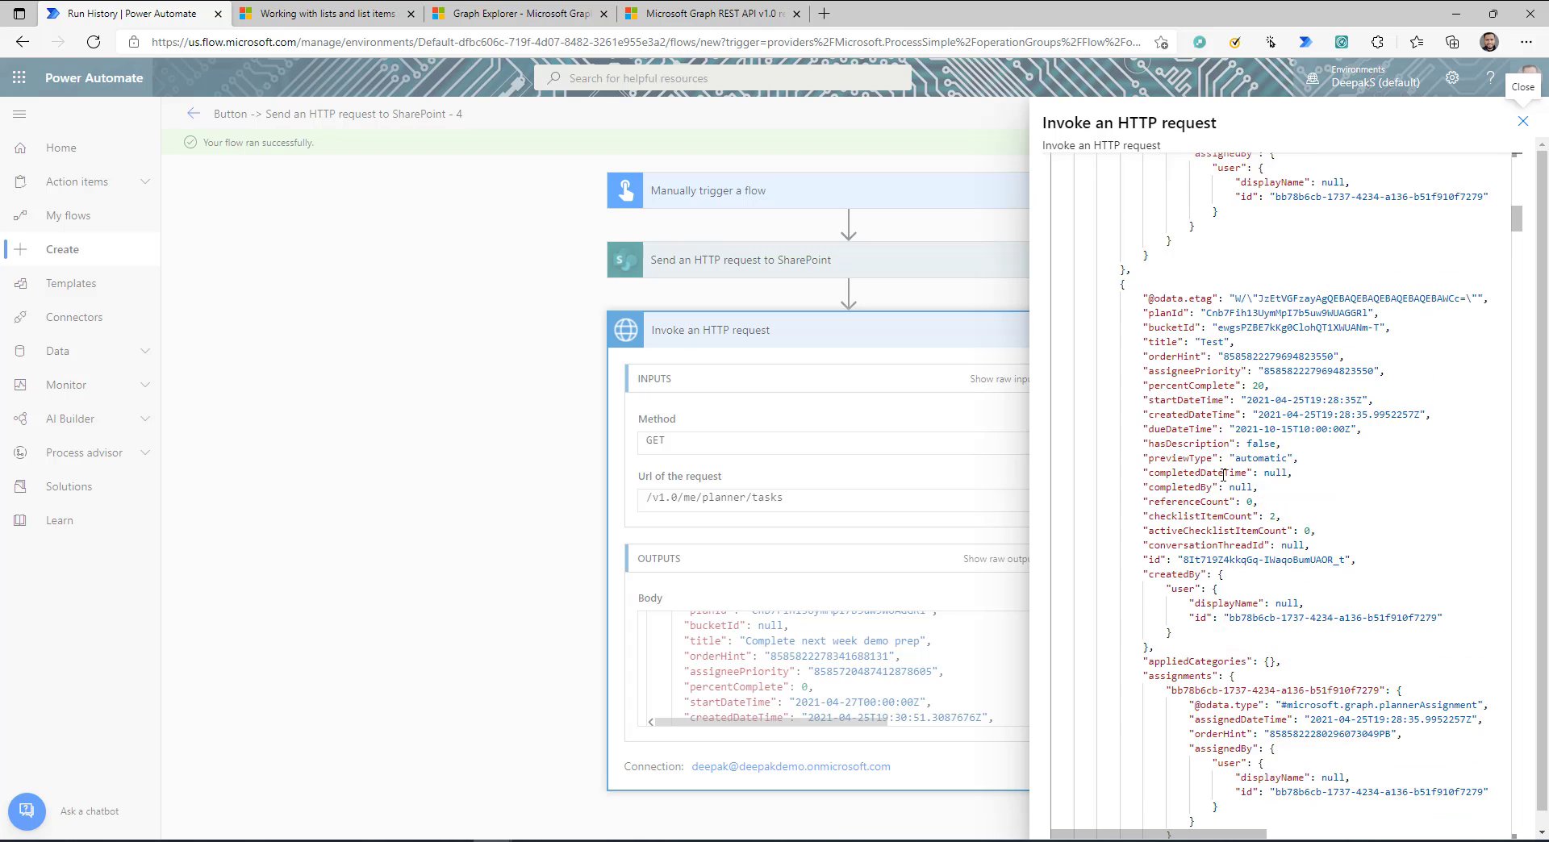
{"action": "scroll", "coordinate": [1219, 476], "scroll_direction": "up", "scroll_amount": 10}
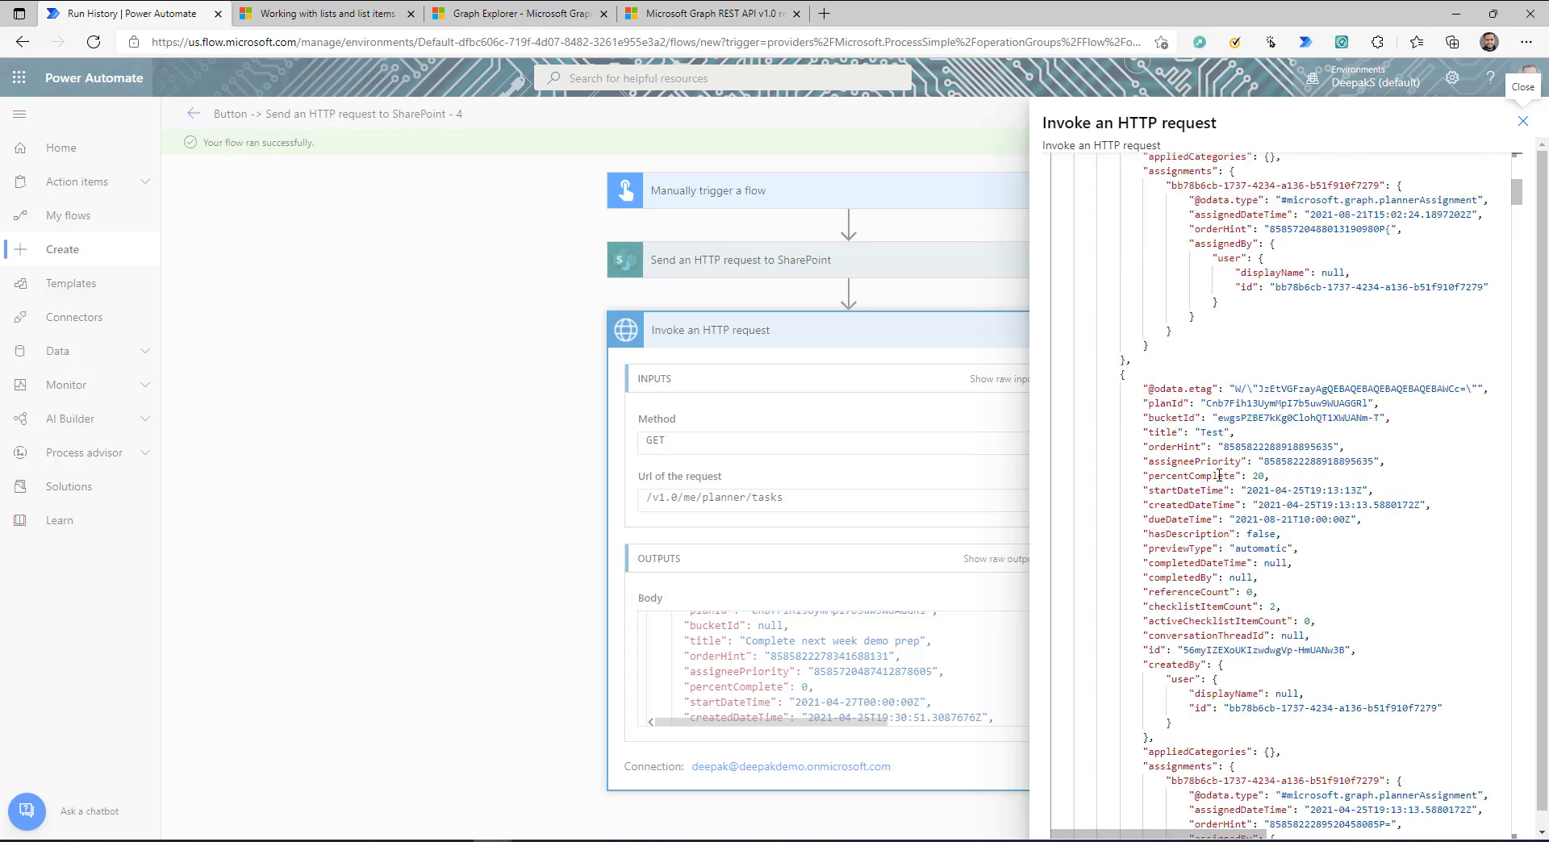
Close the Invoke an HTTP request raw outputs and reopen the flow for editing
{"action": "left_click", "coordinate": [1522, 121]}
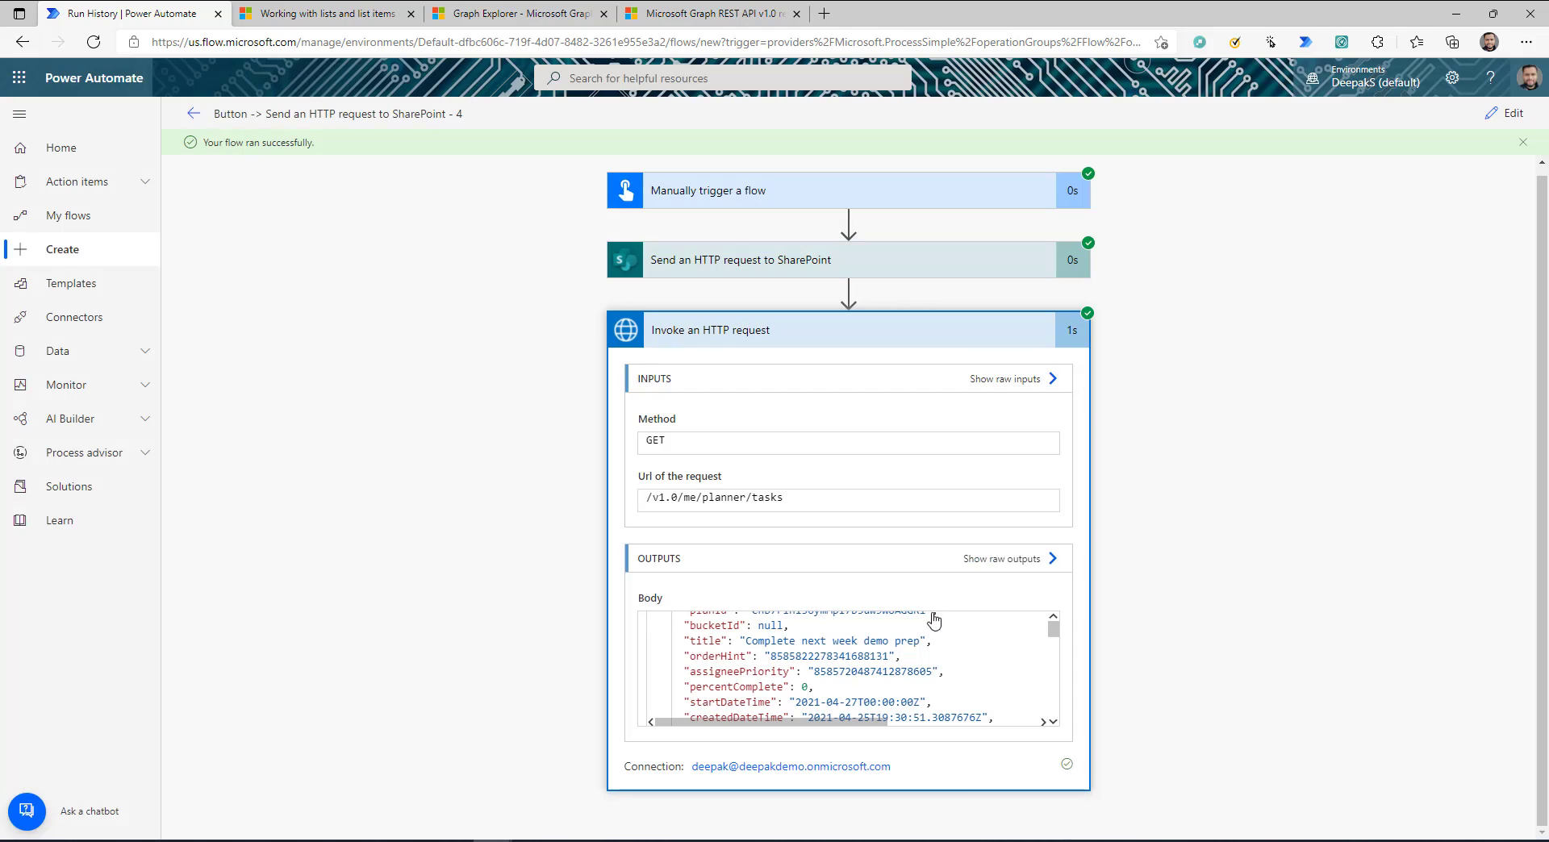
{"action": "left_click", "coordinate": [1507, 116]}
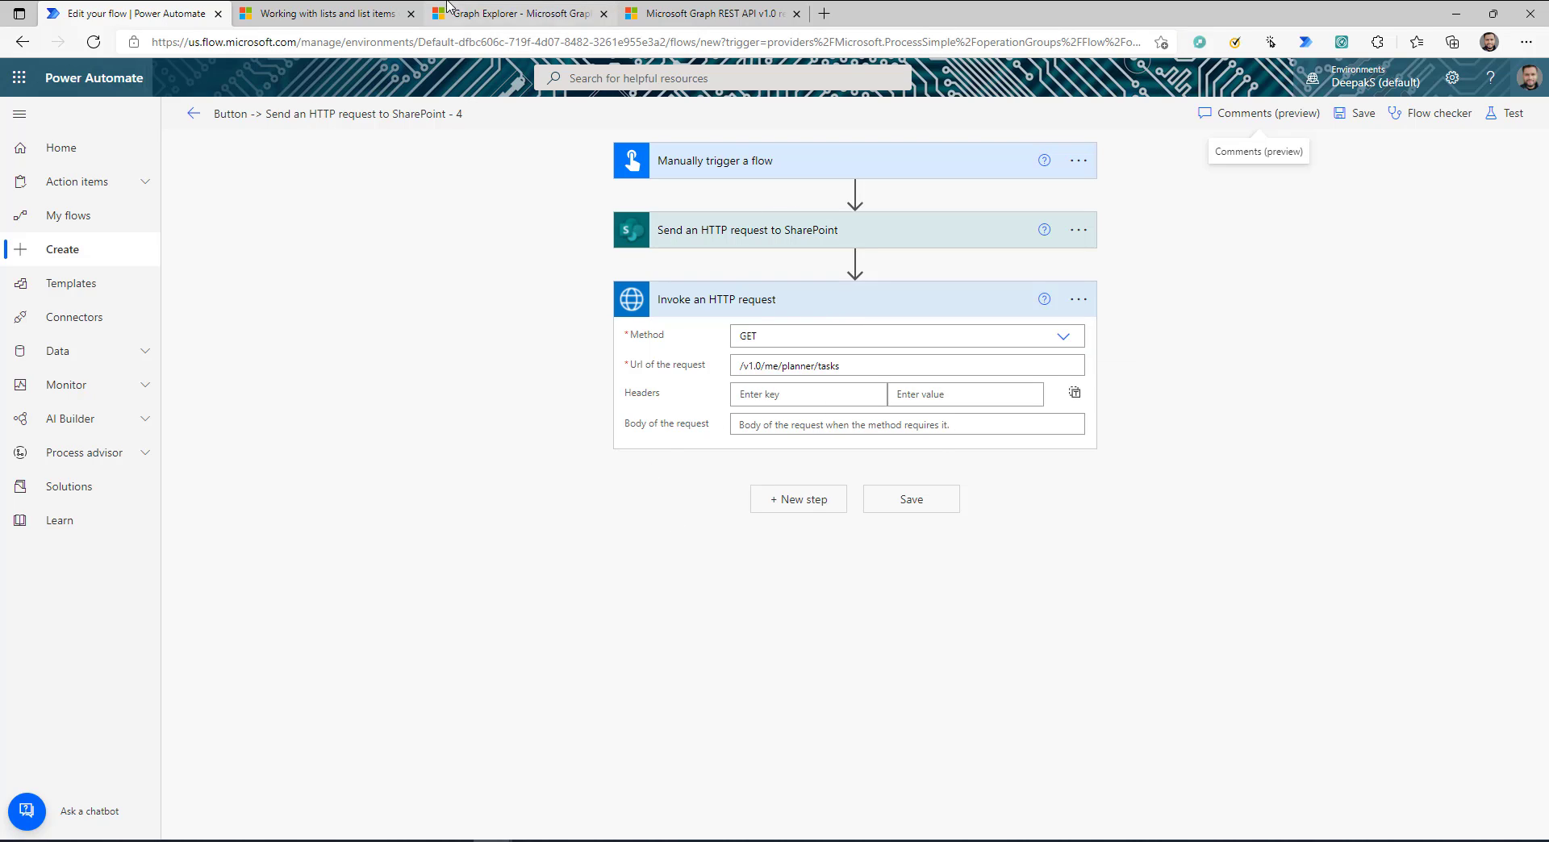
Examine the headers and body of Graph Explorer's create a bucket in Planner plan query against the Invoke an HTTP request action's fields
{"action": "left_click", "coordinate": [513, 14]}
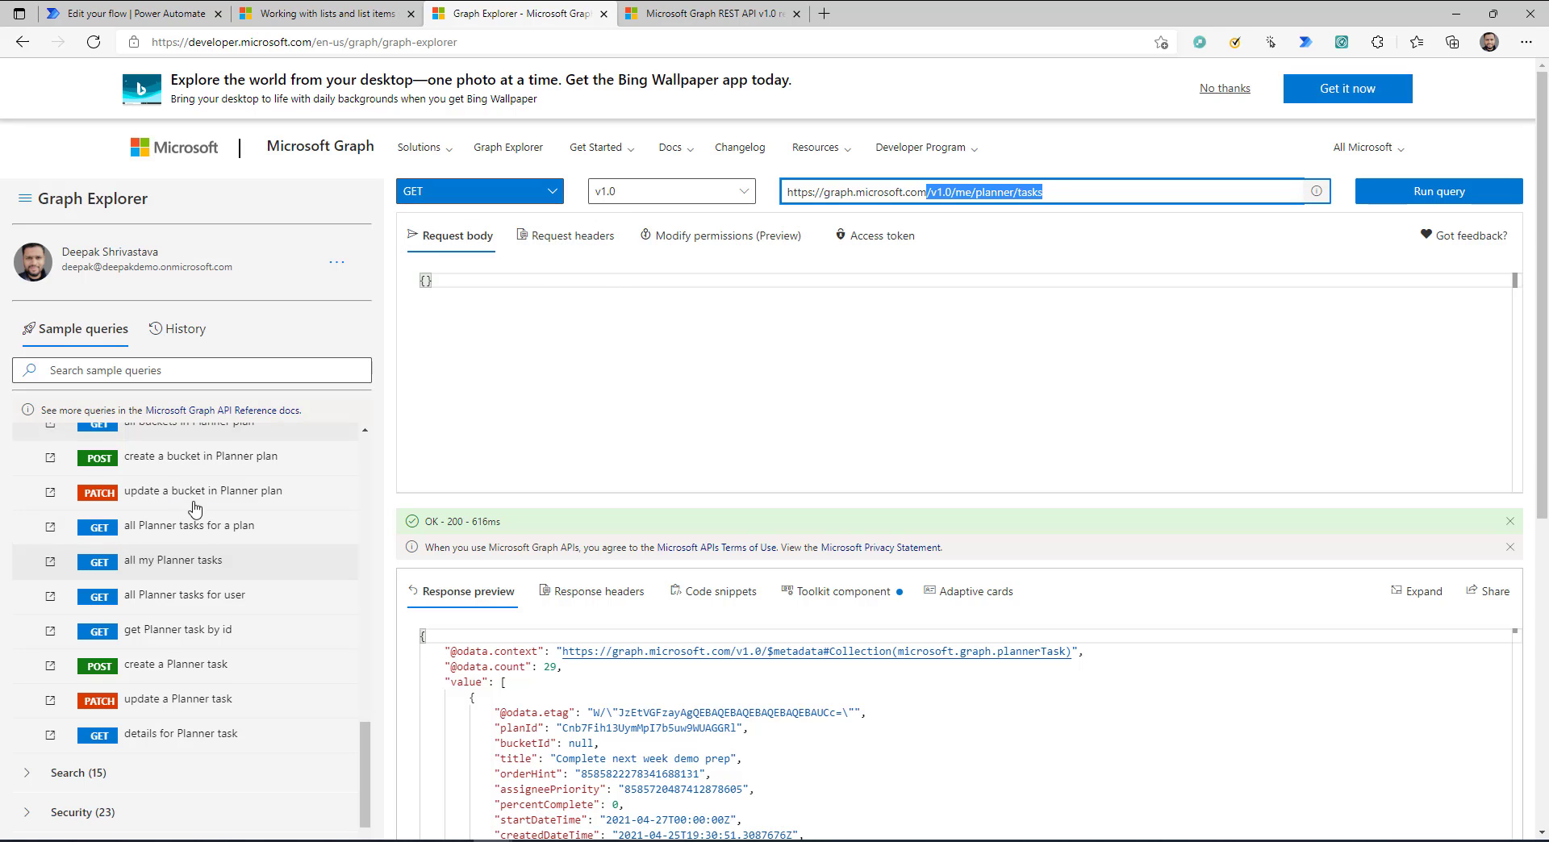
{"action": "left_click", "coordinate": [159, 458]}
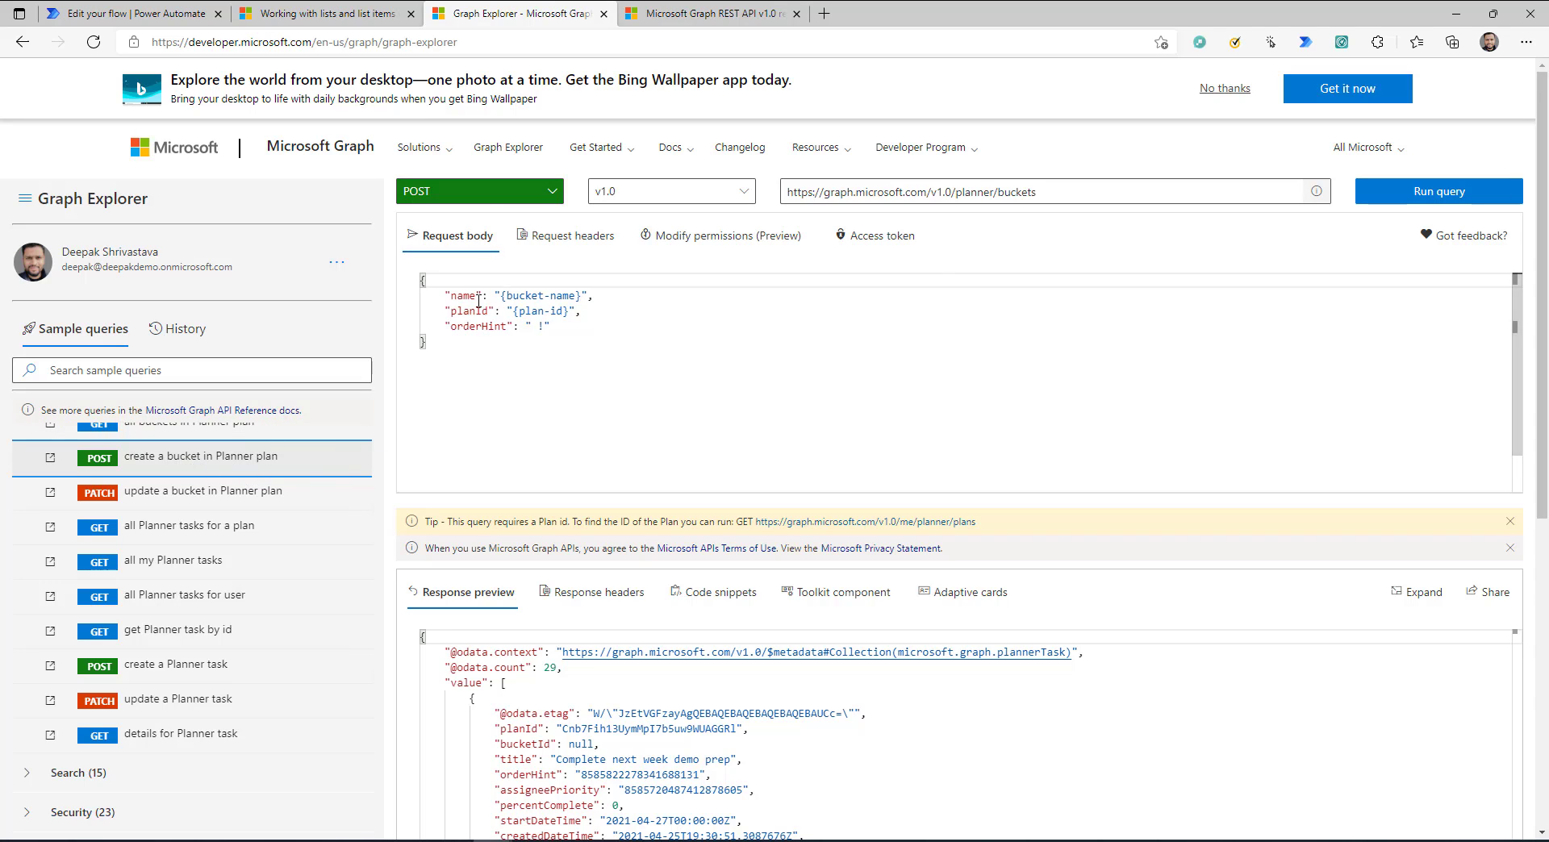
{"action": "left_click", "coordinate": [568, 238]}
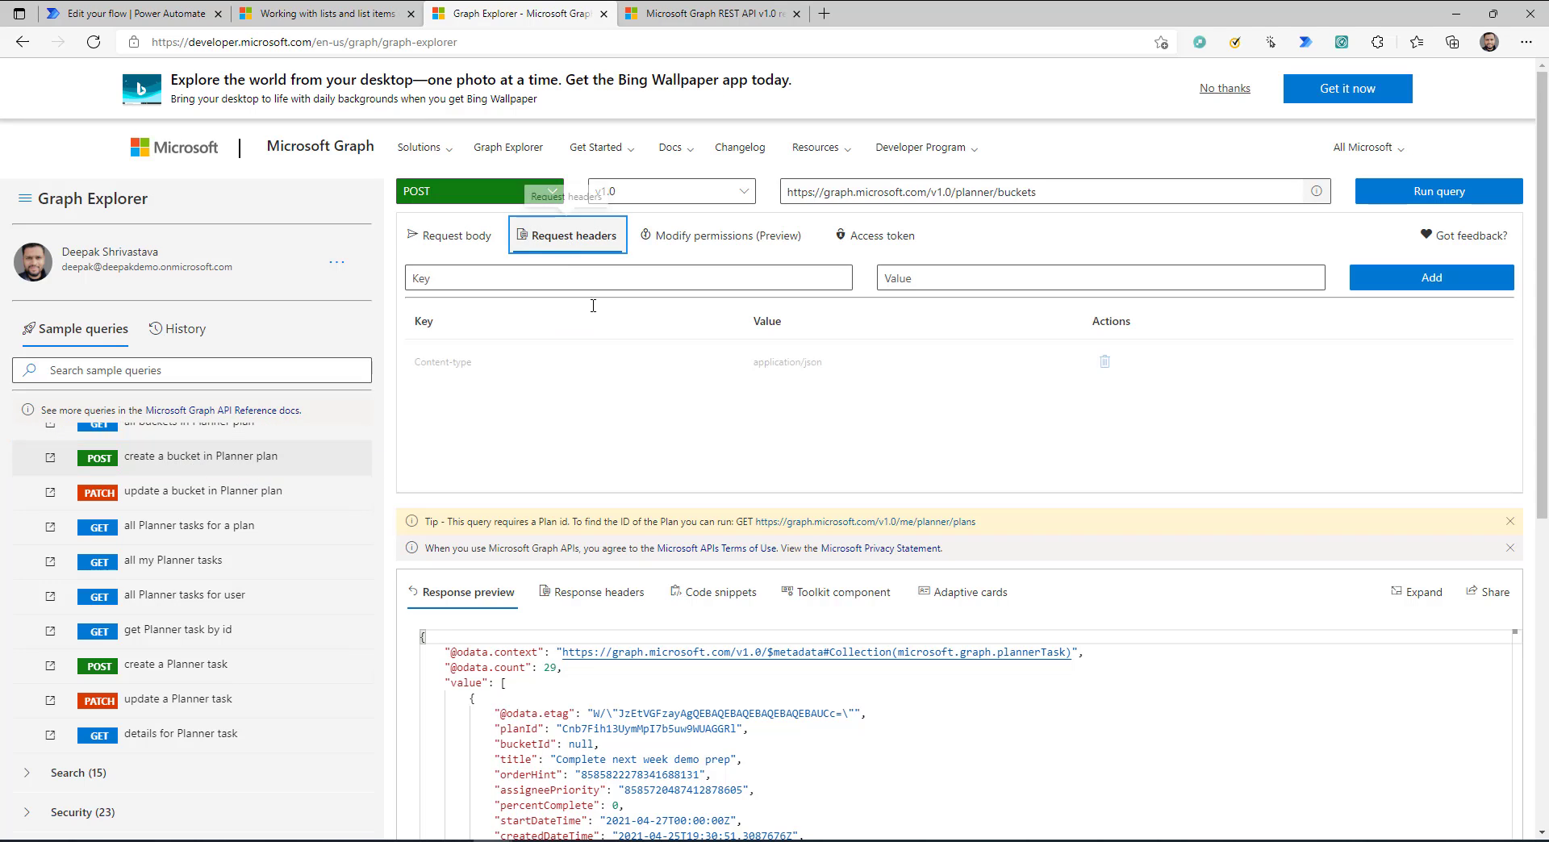
{"action": "left_click", "coordinate": [452, 235]}
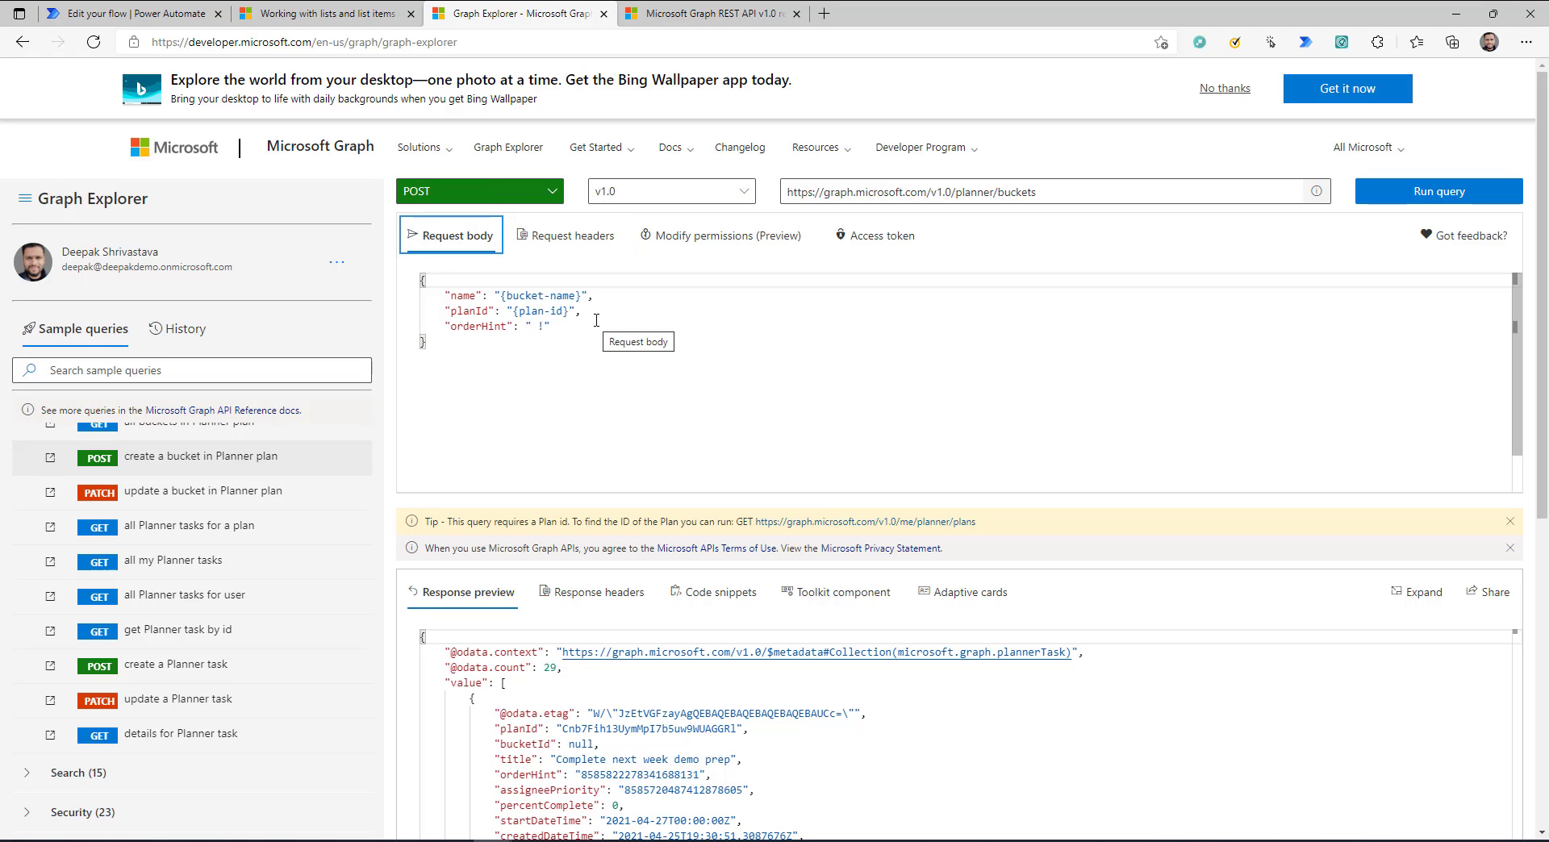
{"action": "left_click", "coordinate": [127, 14]}
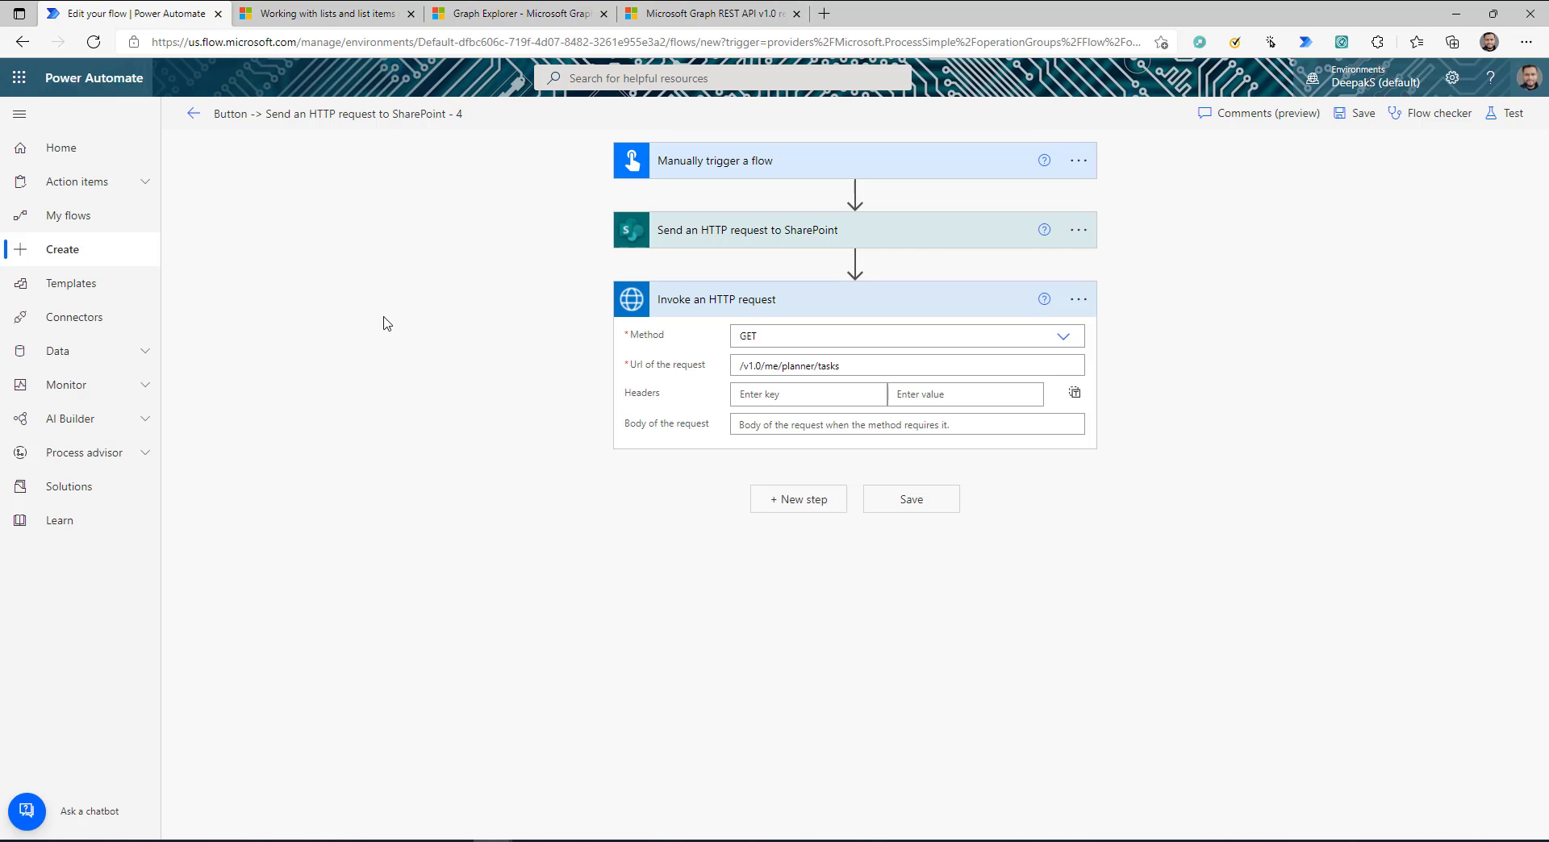
{"action": "left_click", "coordinate": [907, 424]}
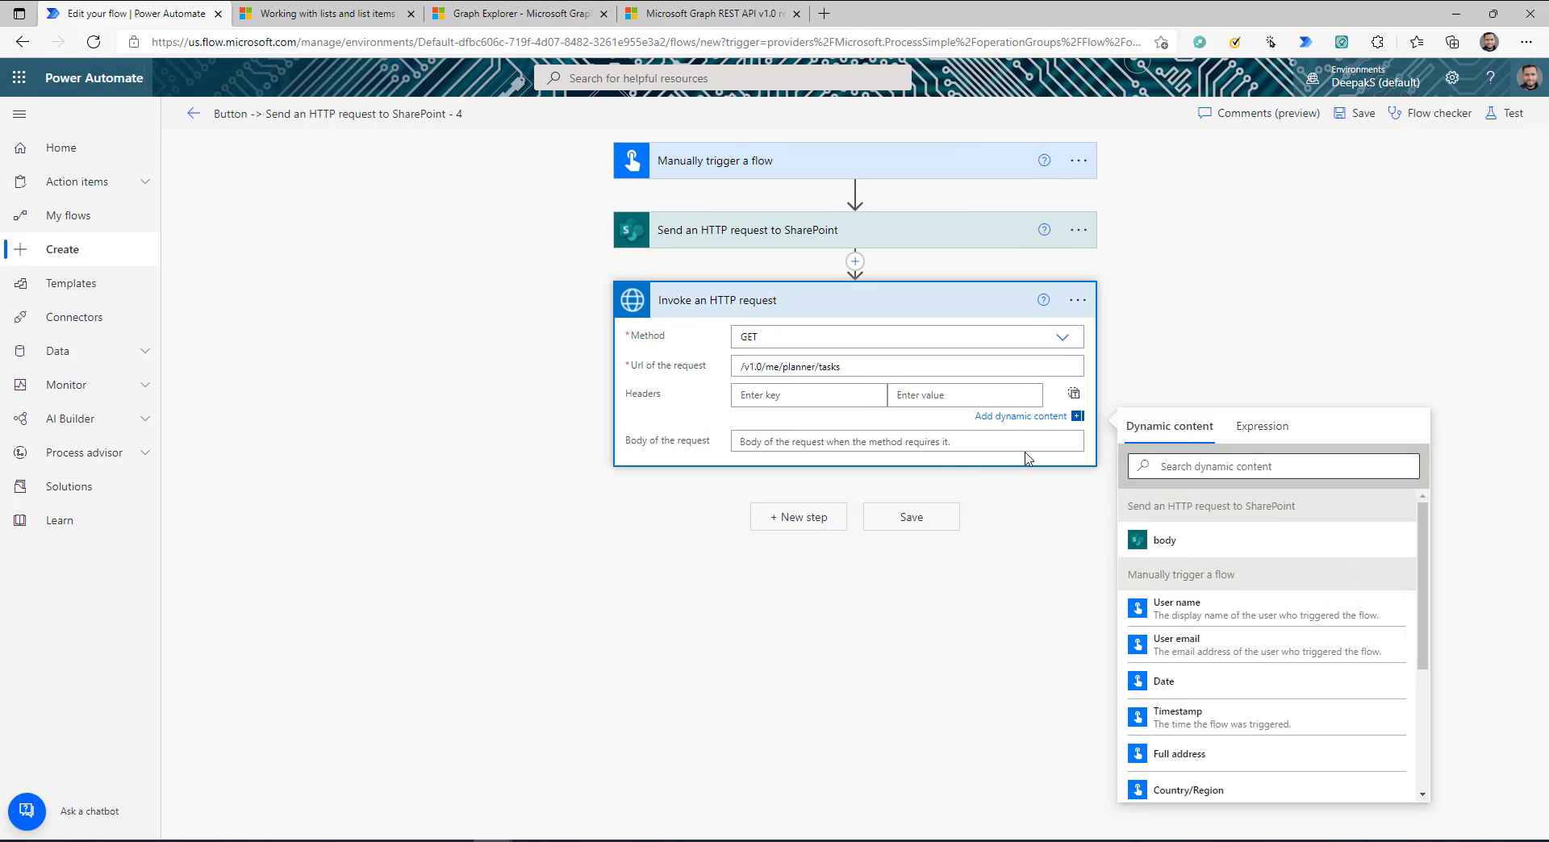
{"action": "left_click", "coordinate": [1062, 477]}
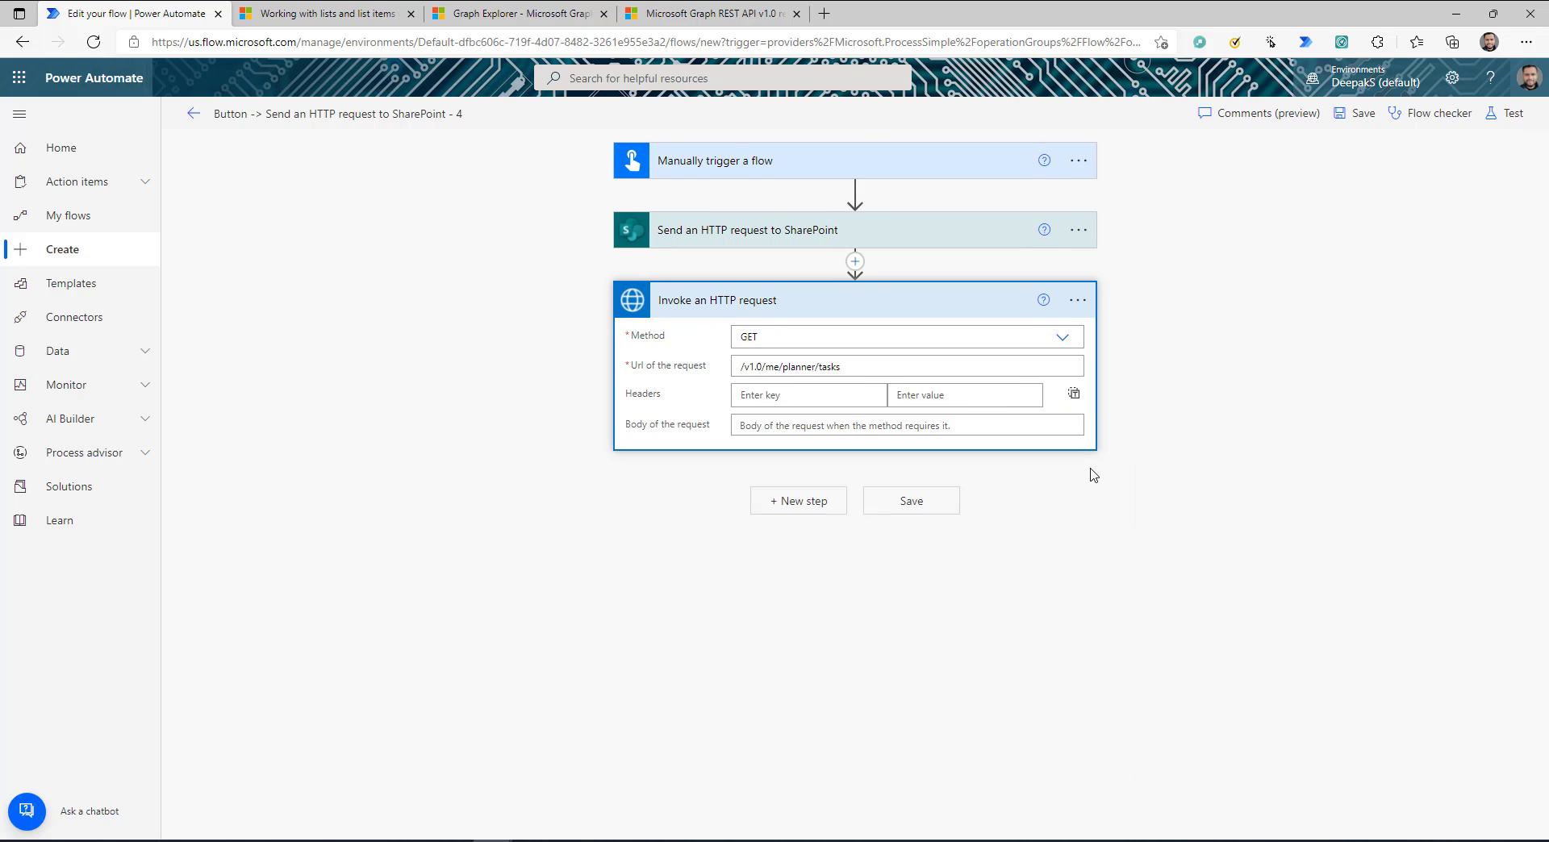
{"action": "left_click", "coordinate": [1077, 301]}
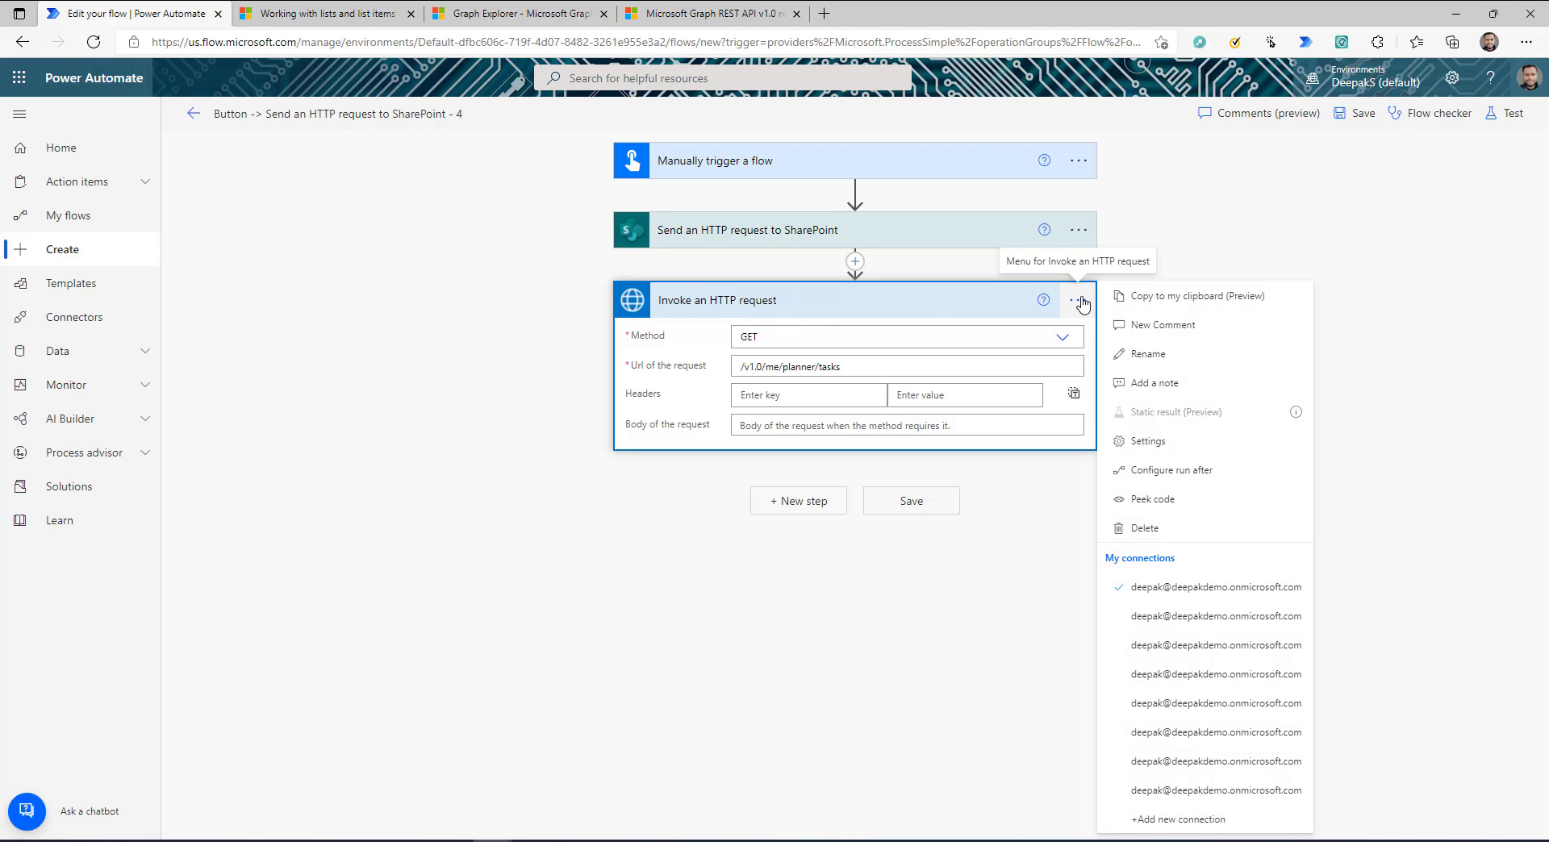
{"action": "left_click", "coordinate": [1166, 820]}
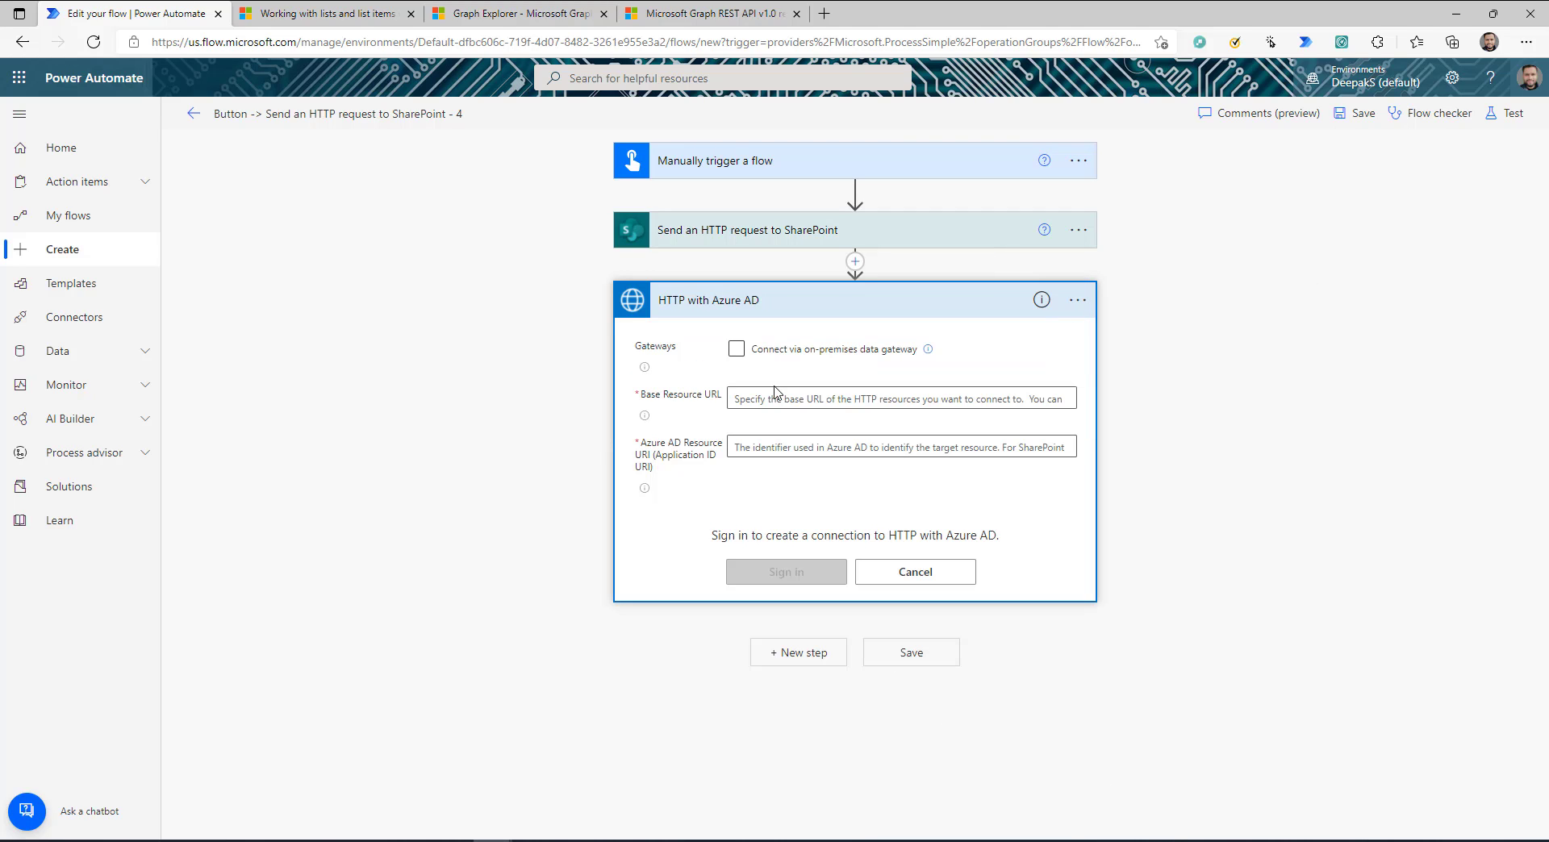
{"action": "left_click", "coordinate": [815, 403]}
{"action": "left_click", "coordinate": [856, 407]}
{"action": "type", "text": "https://graph.microsoft.com/"}
{"action": "left_click", "coordinate": [831, 447]}
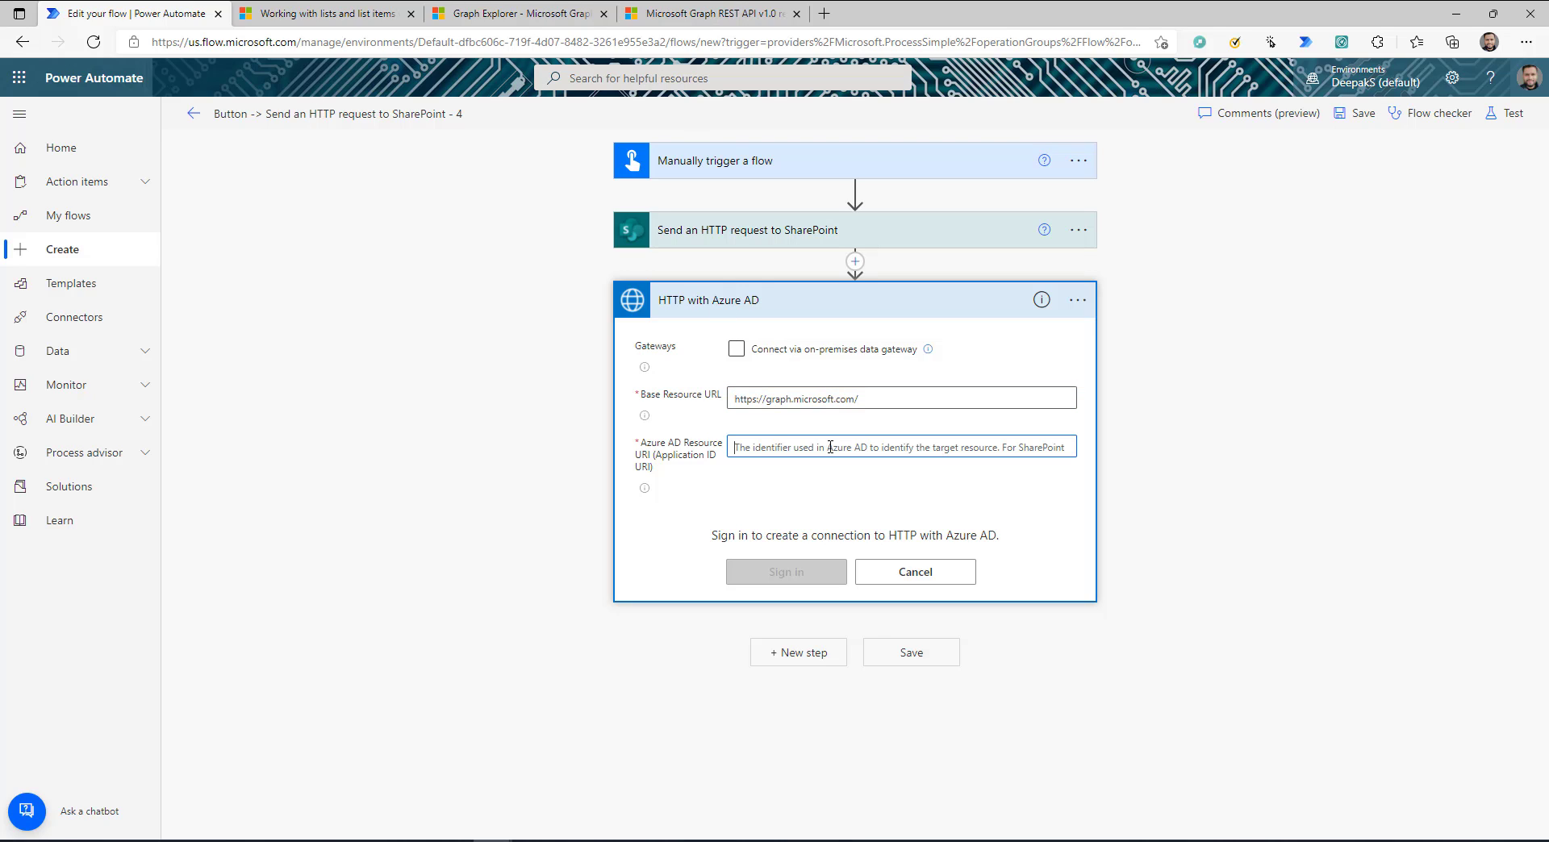
{"action": "type", "text": "https://graph.microsoft.com/"}
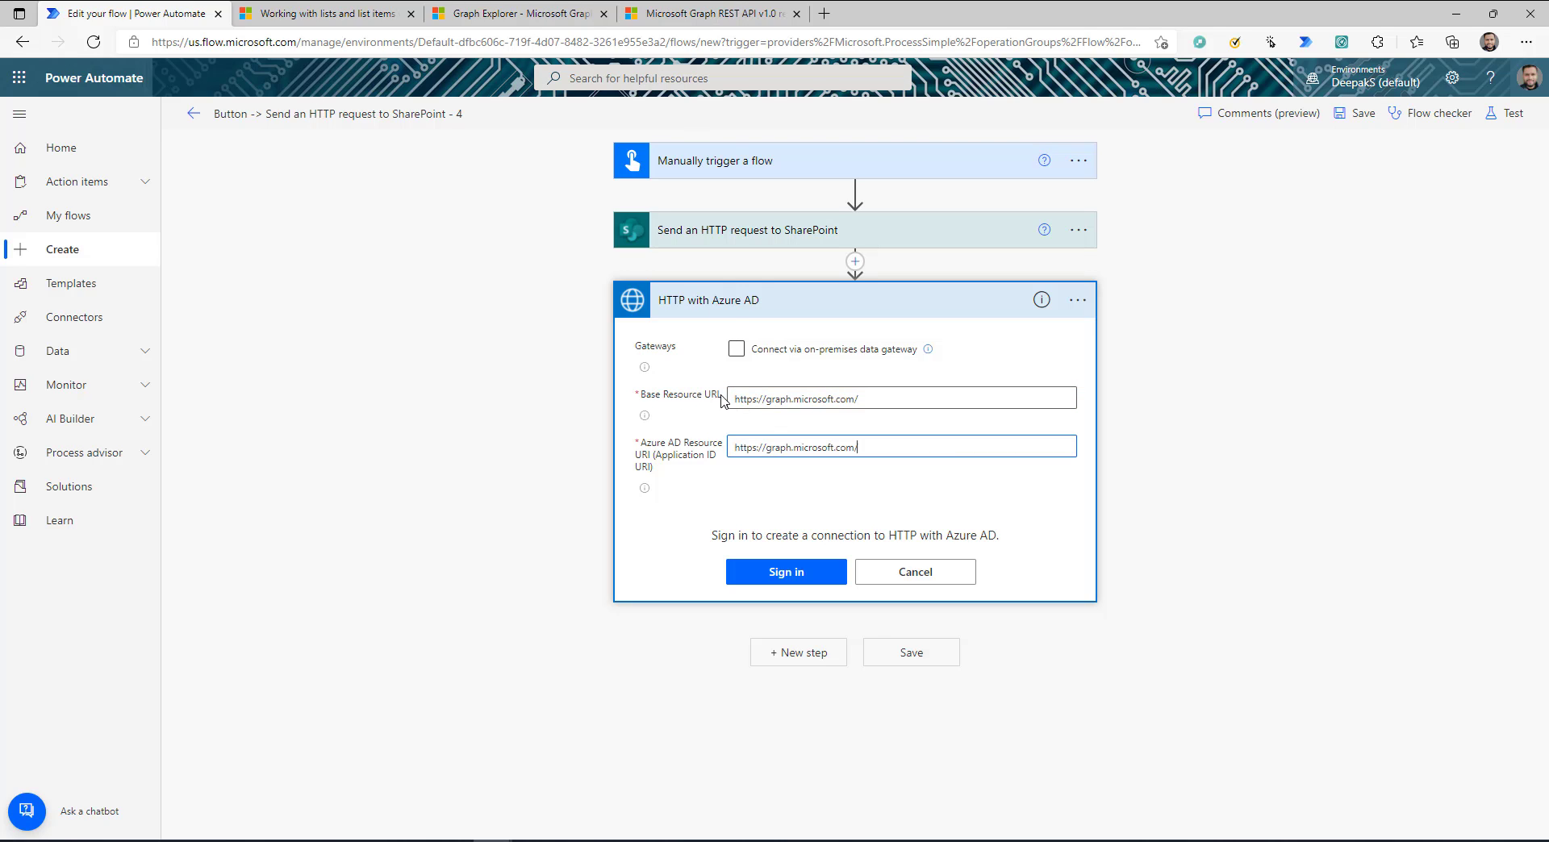
{"action": "left_click", "coordinate": [799, 573]}
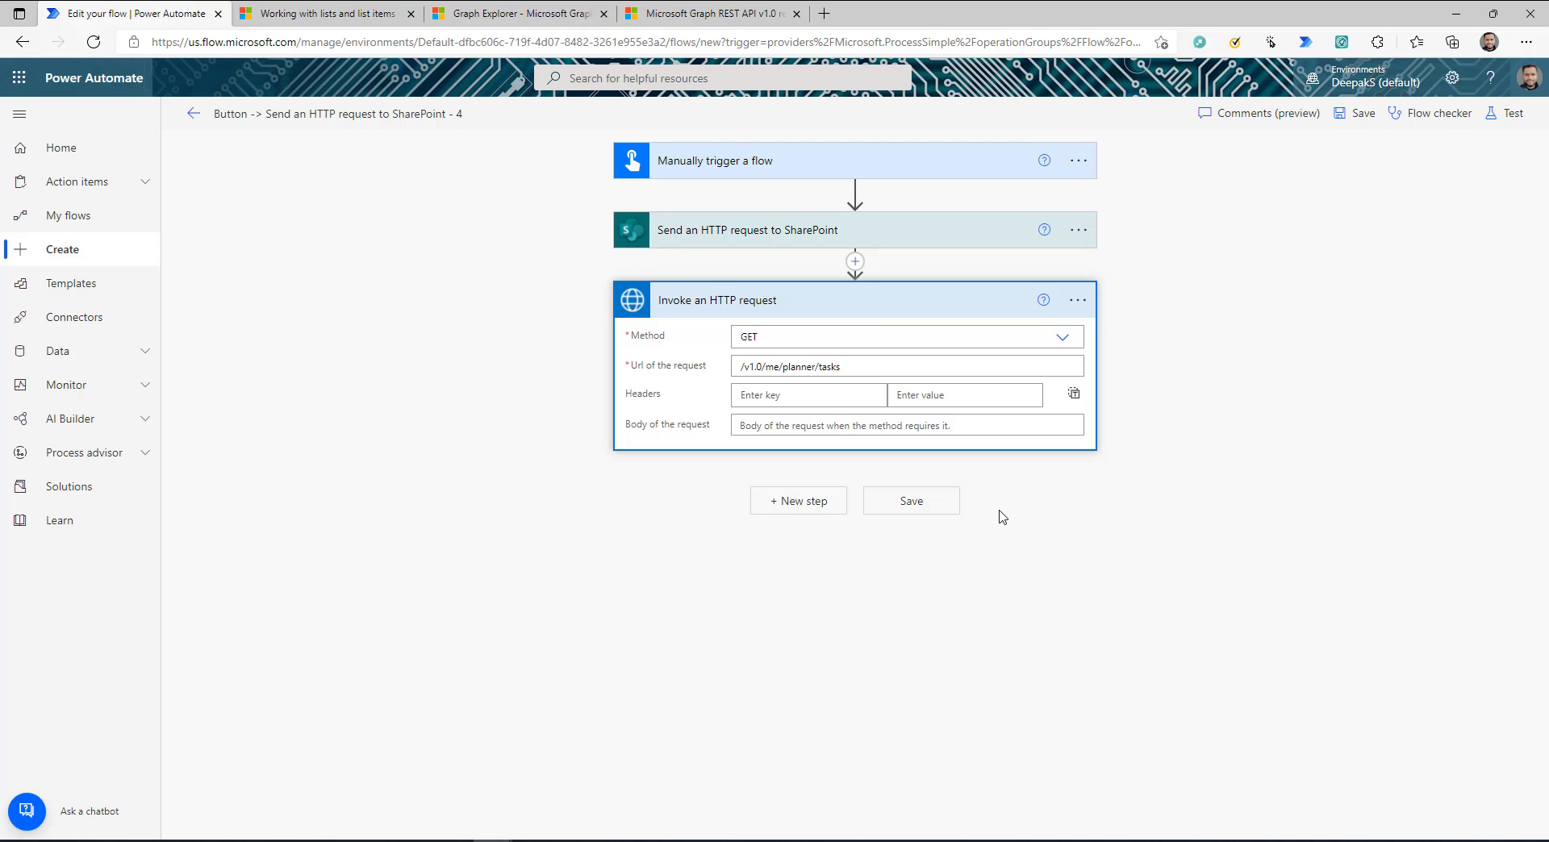
Add the premium HTTP action after Invoke an HTTP request and show its advanced options
{"action": "left_click", "coordinate": [820, 502]}
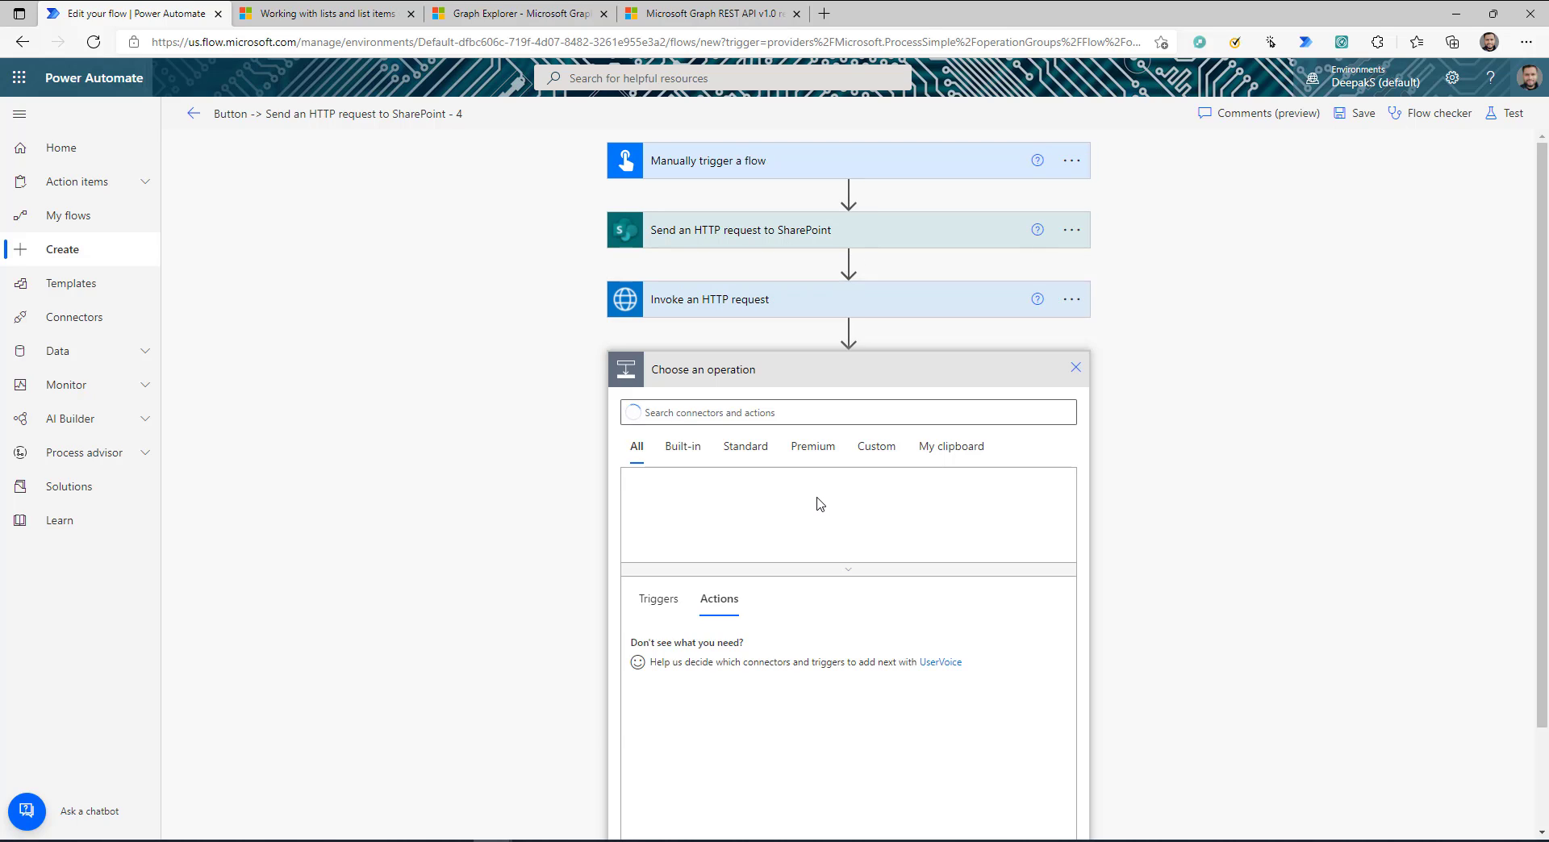
{"action": "type", "text": "h"}
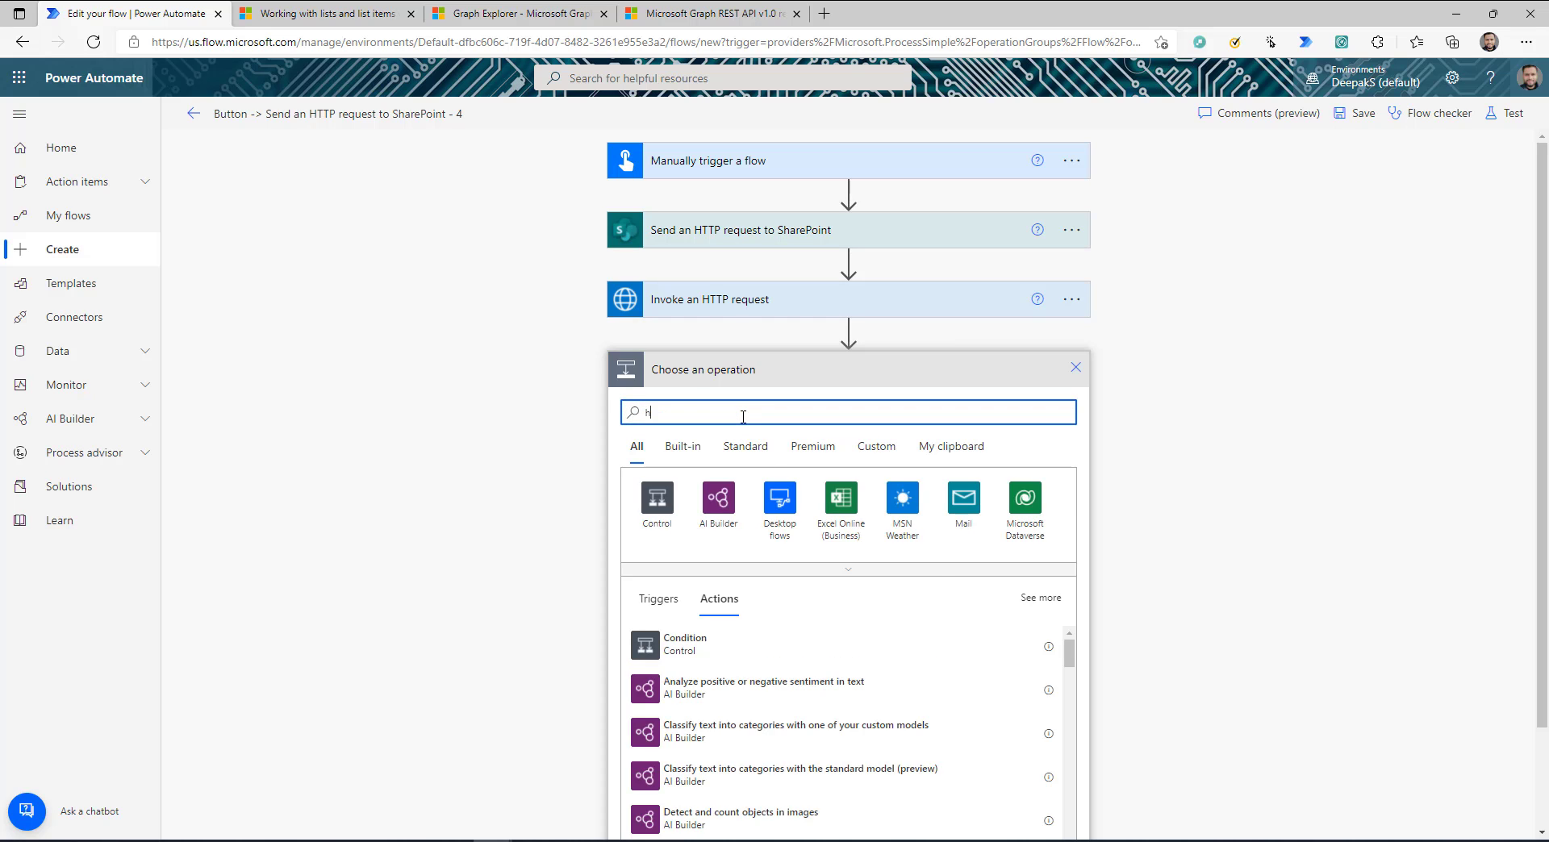
{"action": "type", "text": "ttp"}
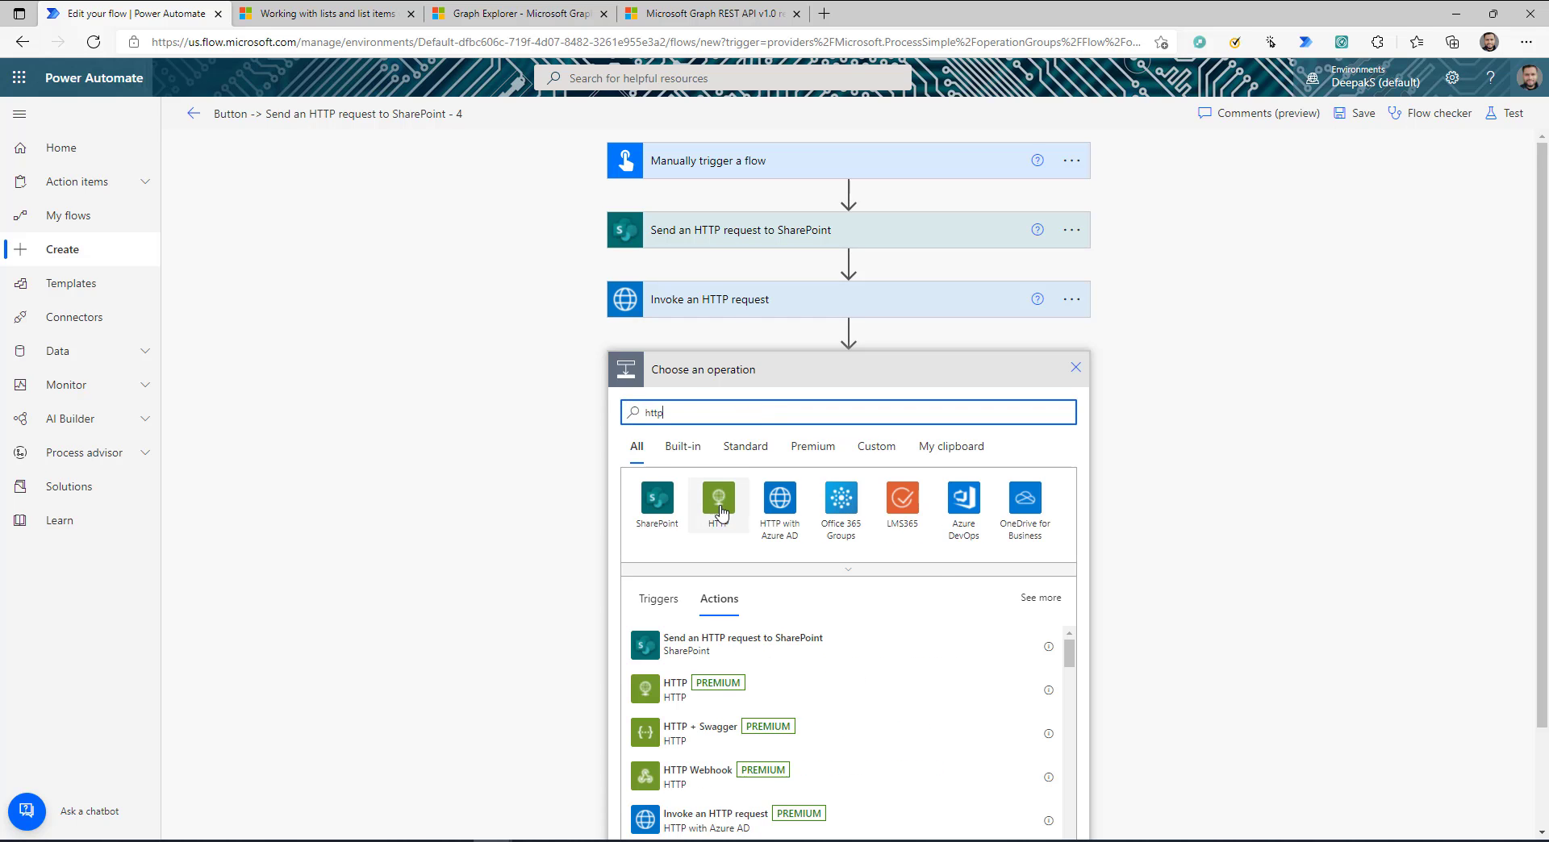
{"action": "left_click", "coordinate": [717, 500]}
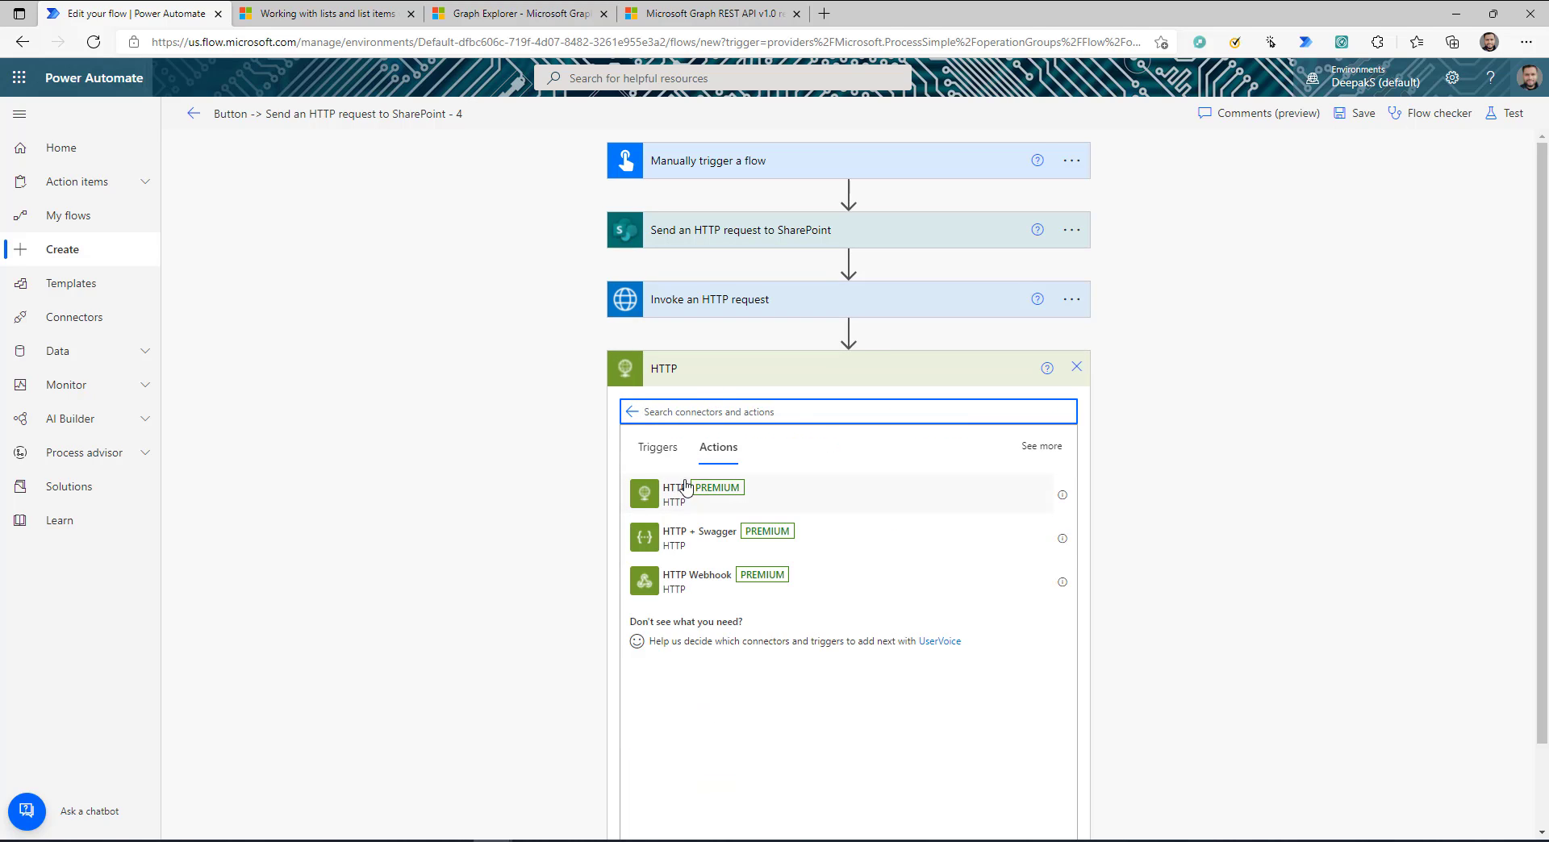
{"action": "left_click", "coordinate": [671, 498]}
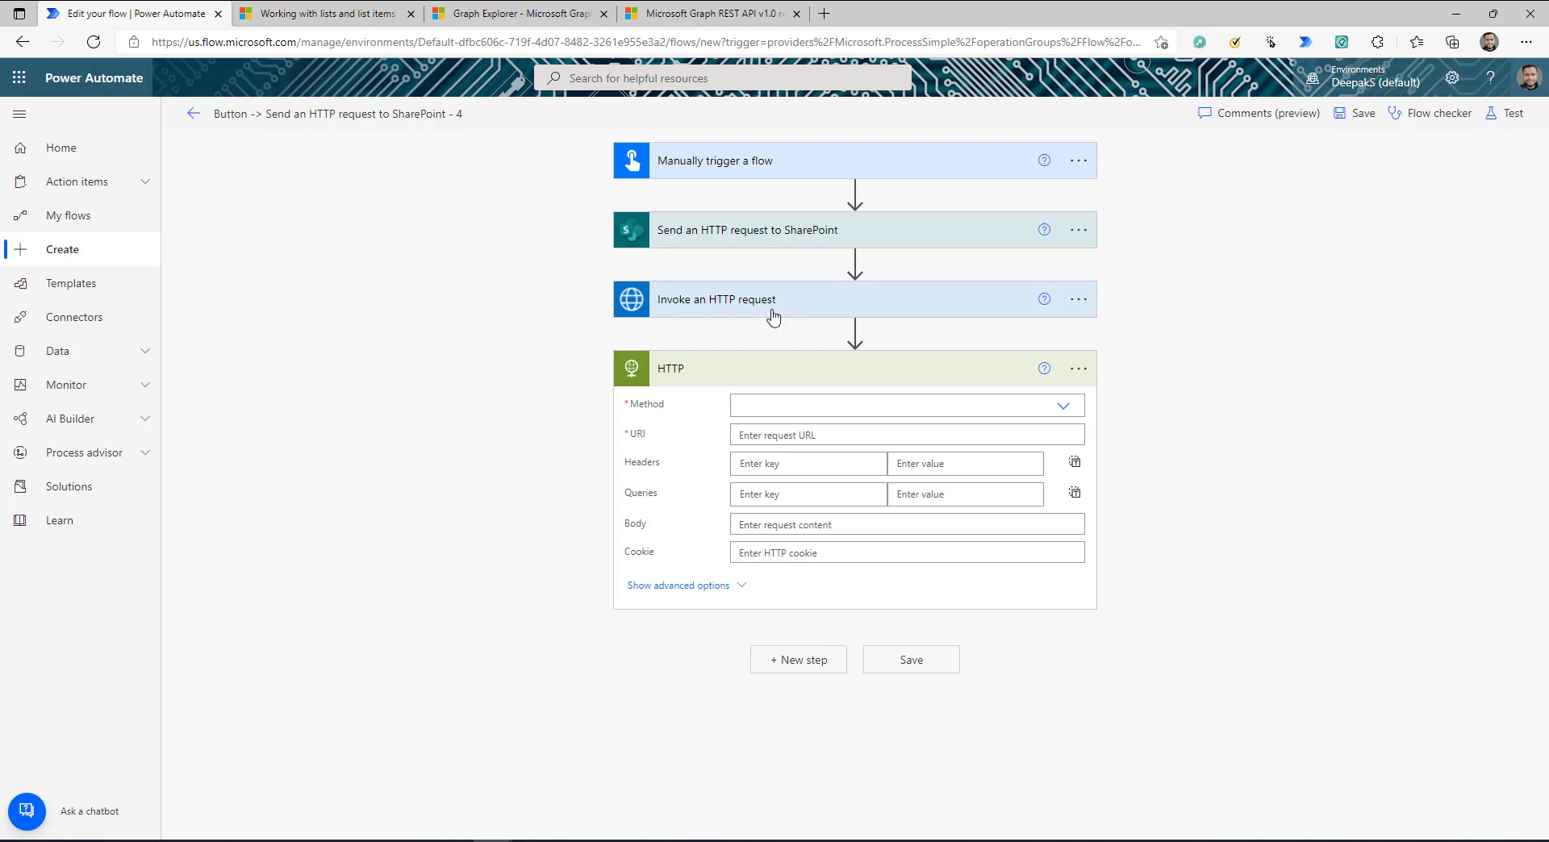
{"action": "left_click", "coordinate": [678, 586]}
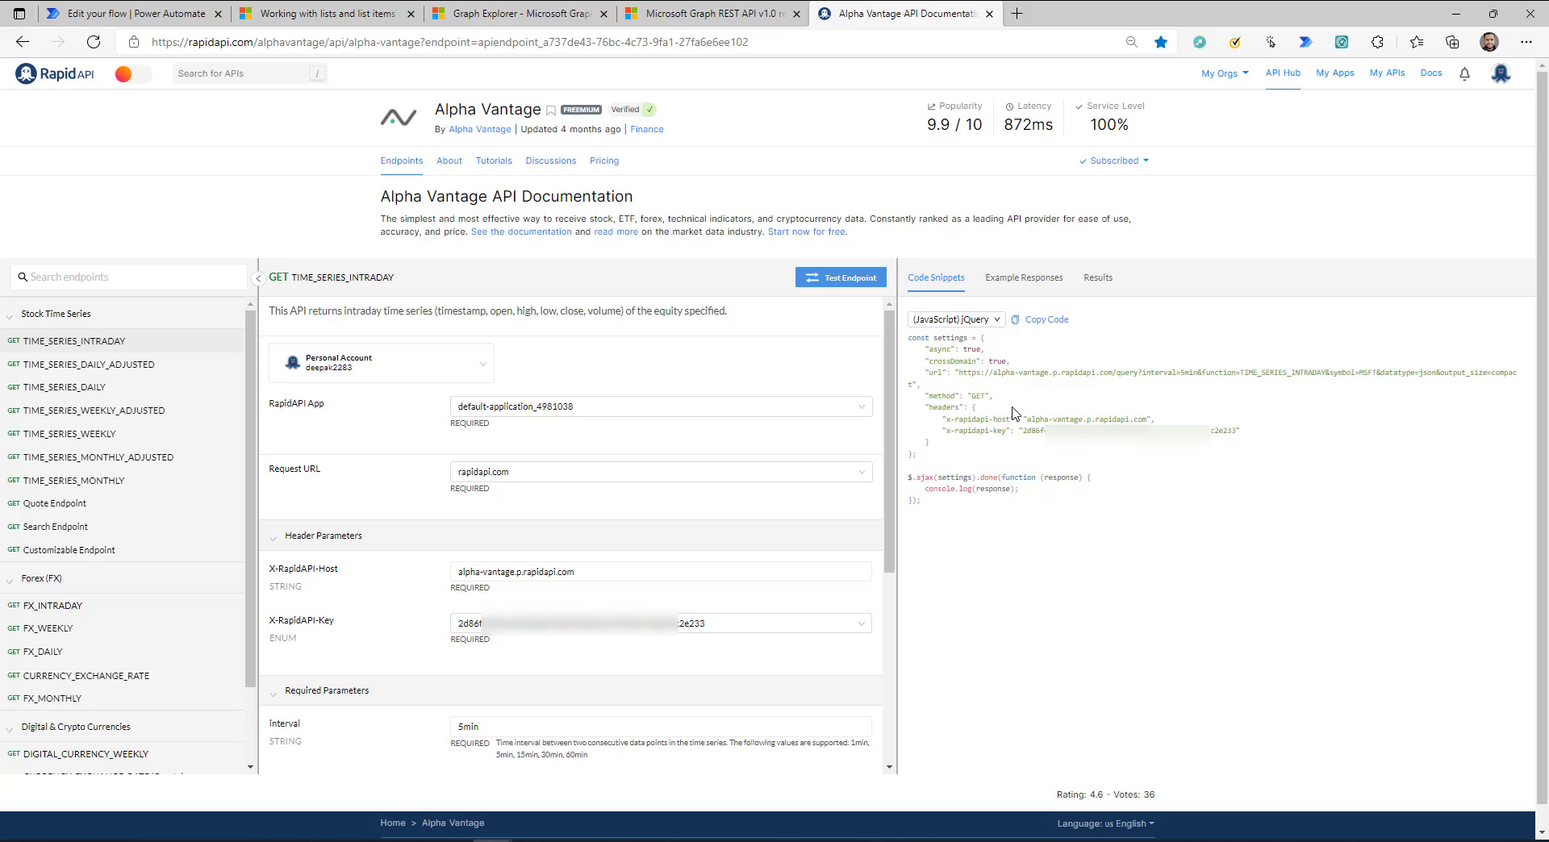
Examine the request headers in the Alpha Vantage code snippet on RapidAPI against the HTTP action's fields
{"action": "left_click", "coordinate": [184, 12]}
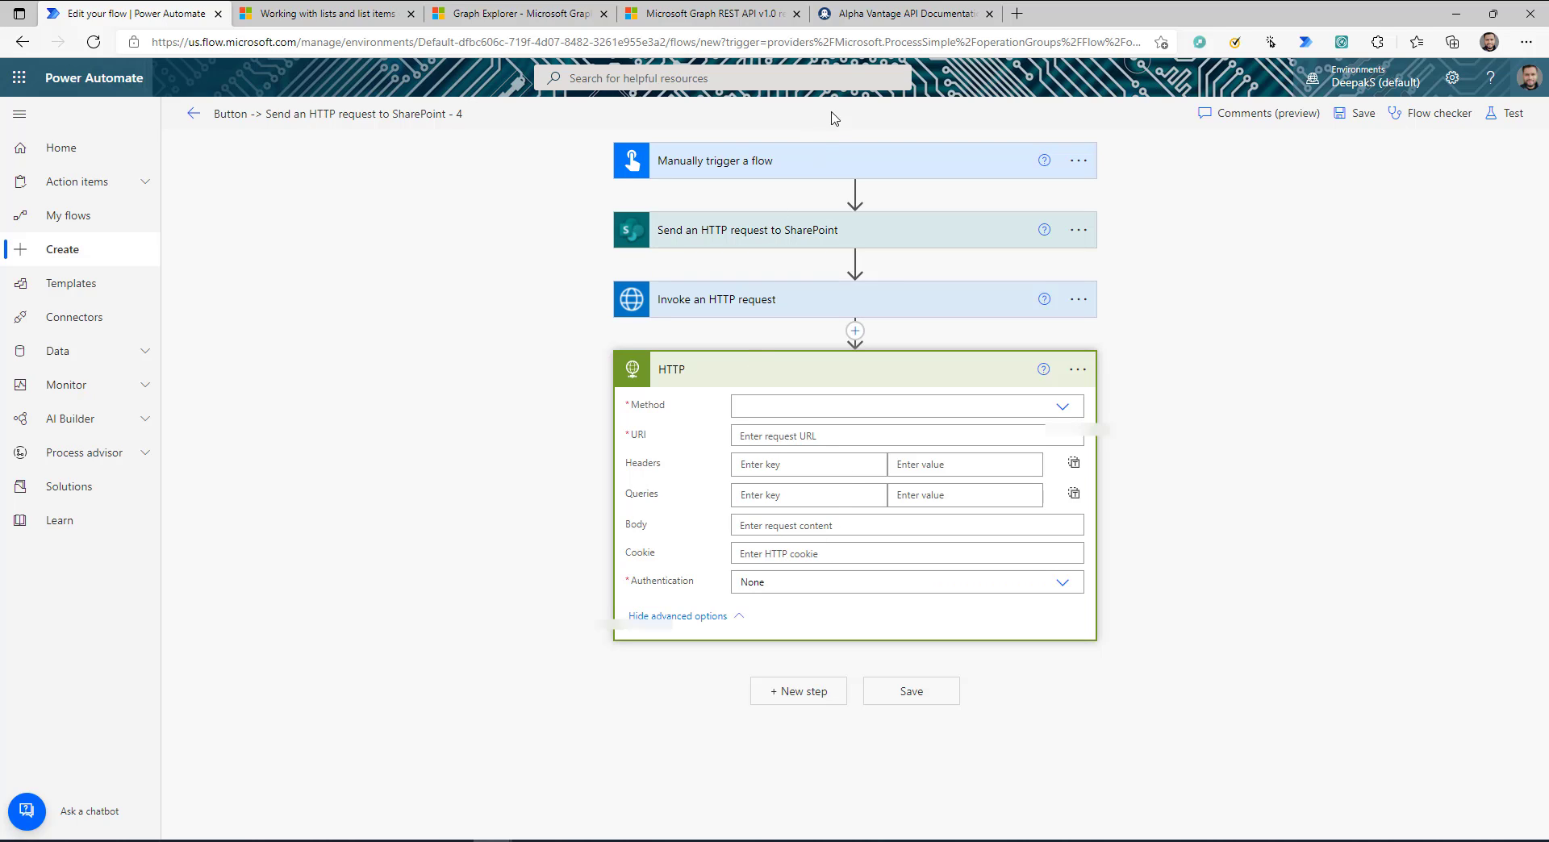
{"action": "left_click", "coordinate": [885, 11]}
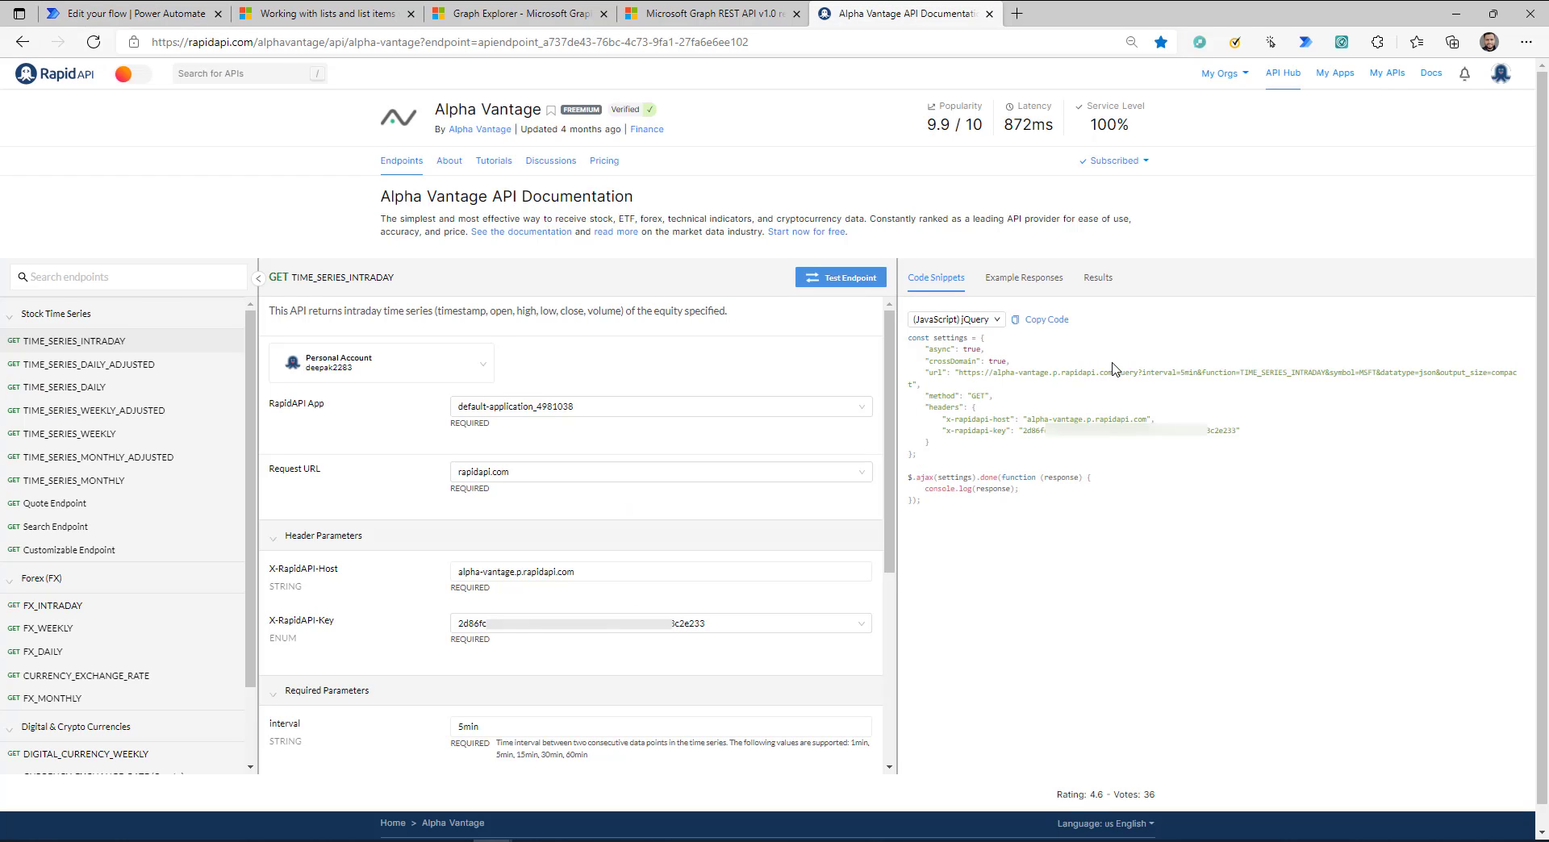
{"action": "left_click_drag", "start_coordinate": [929, 395], "coordinate": [1286, 439]}
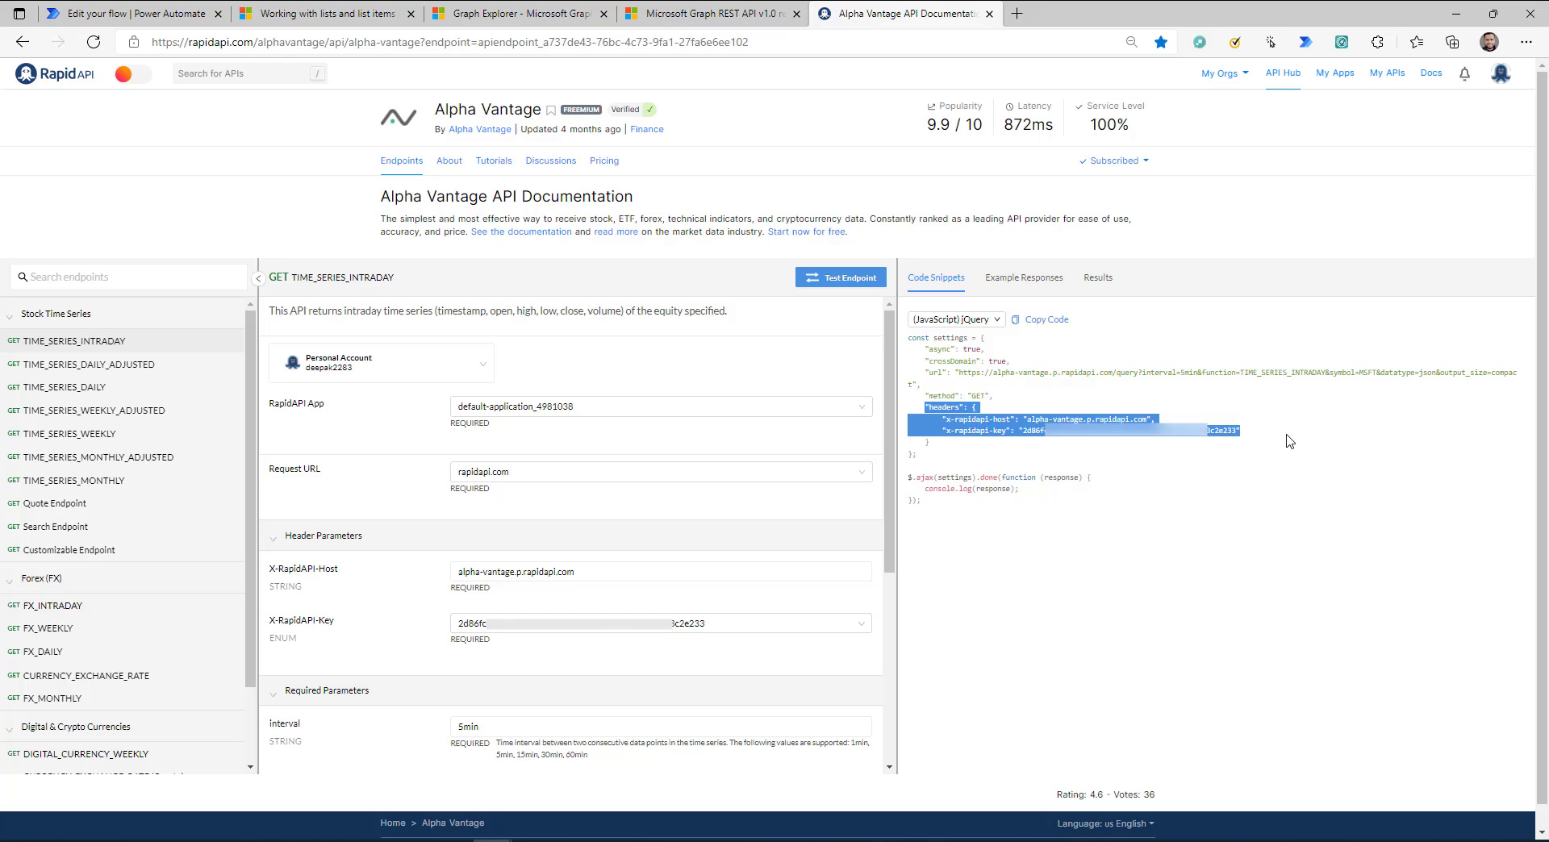
{"action": "left_click", "coordinate": [1019, 434]}
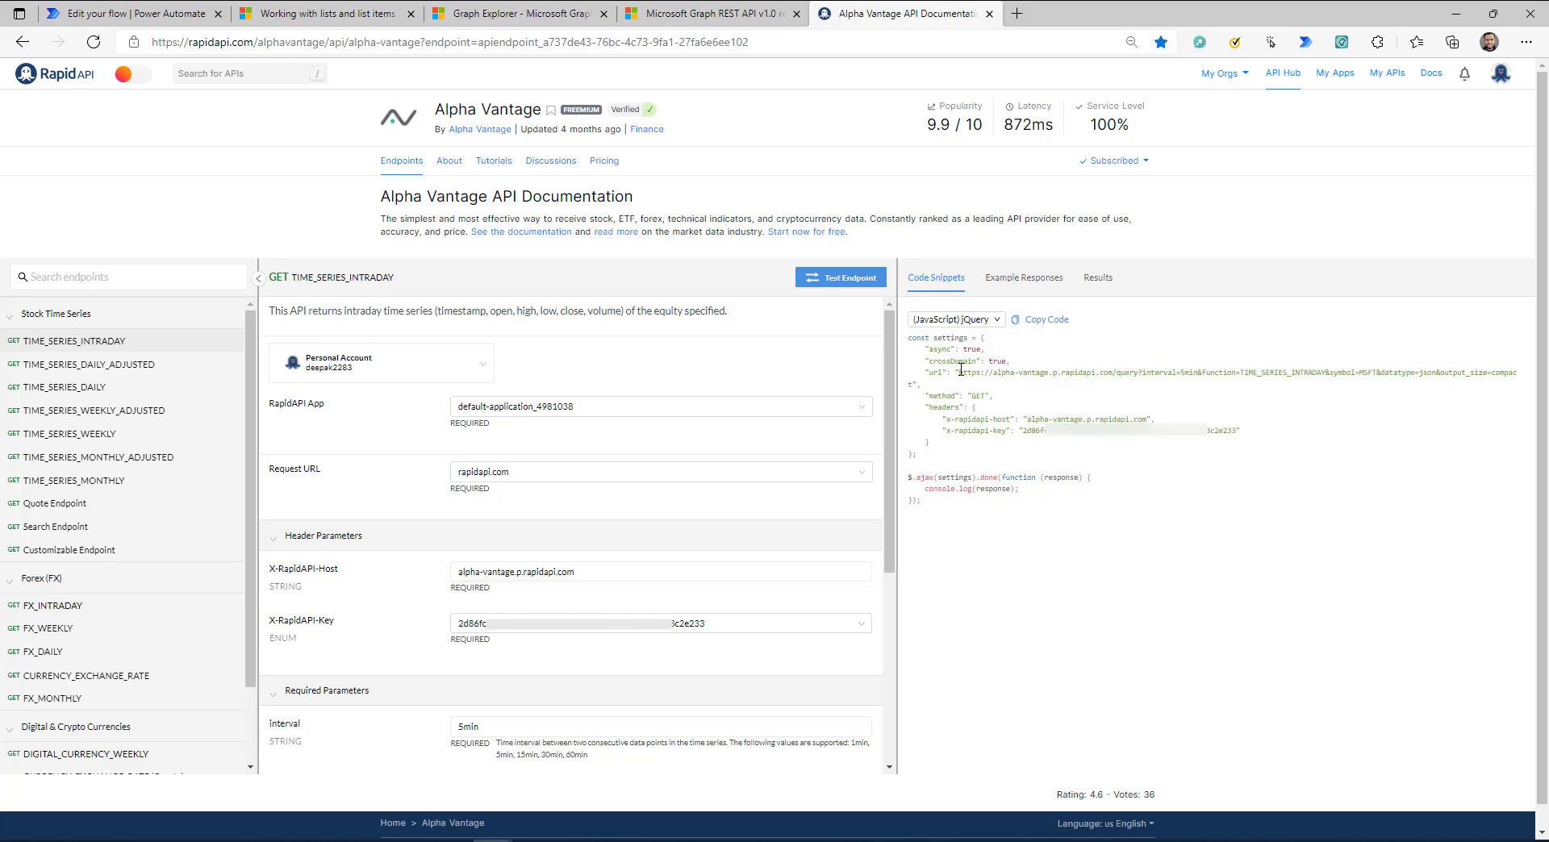
Set the HTTP action's method to GET and its URI to the TIME_SERIES_INTRADAY request URL copied from the Alpha Vantage code snippet
{"action": "left_click_drag", "start_coordinate": [960, 368], "coordinate": [1490, 374]}
{"action": "key", "text": "ctrl+1"}
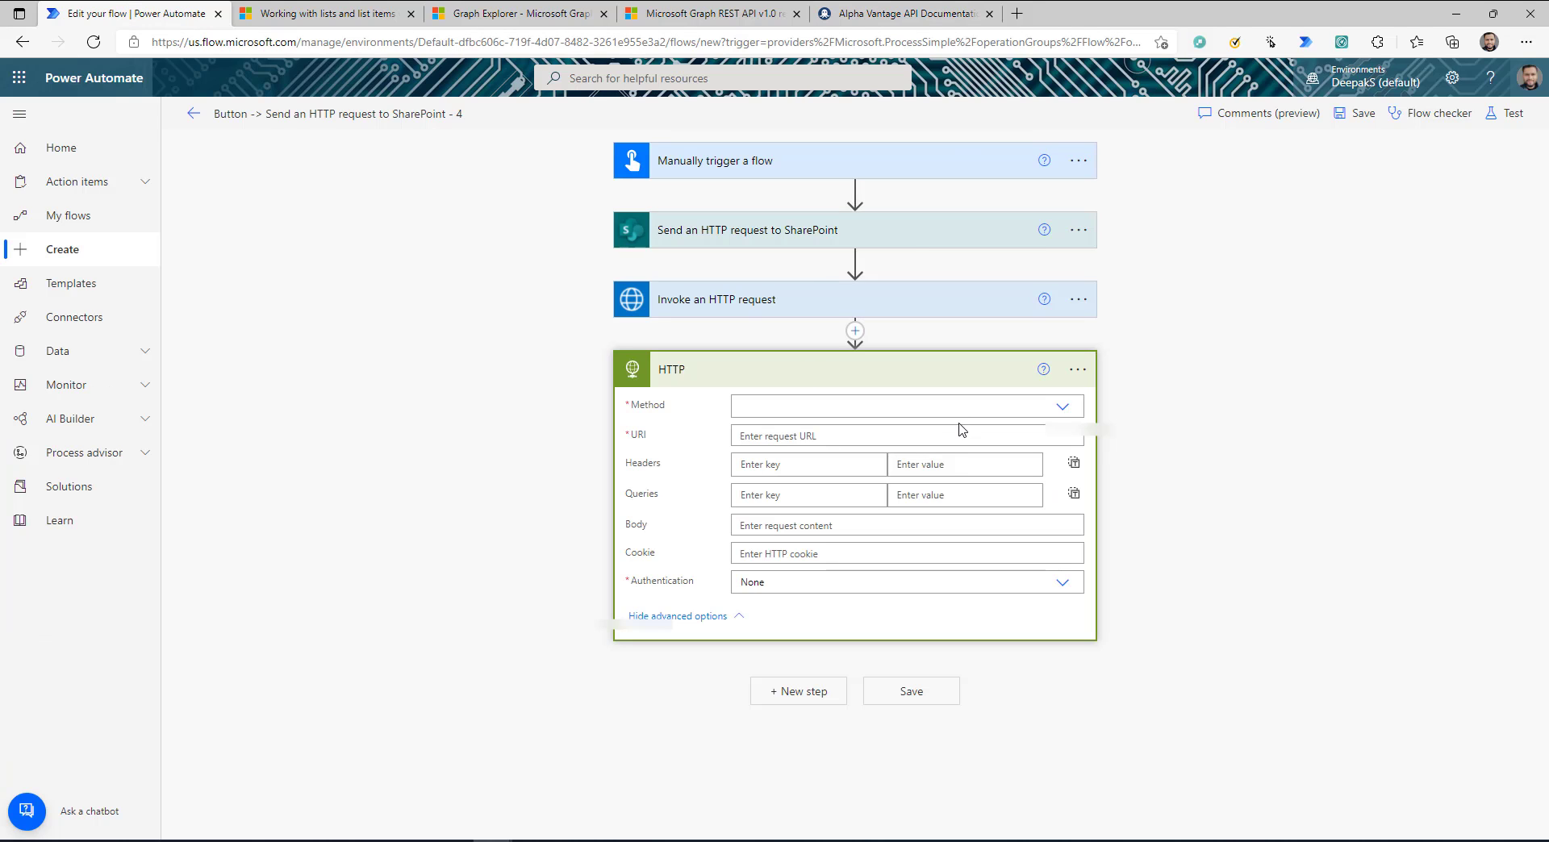
{"action": "left_click", "coordinate": [1061, 408]}
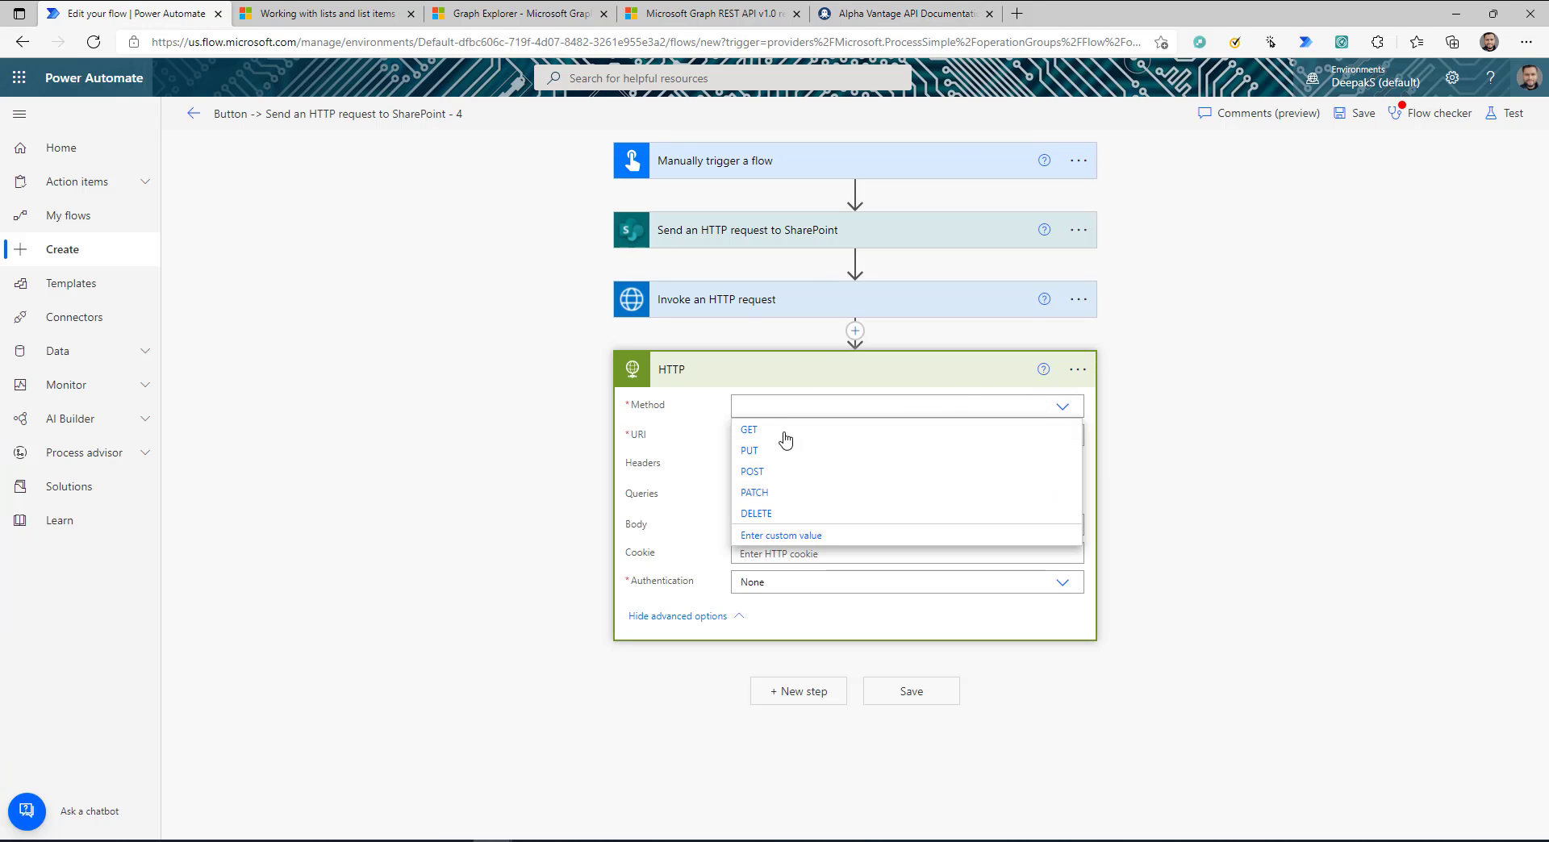
{"action": "left_click", "coordinate": [749, 429]}
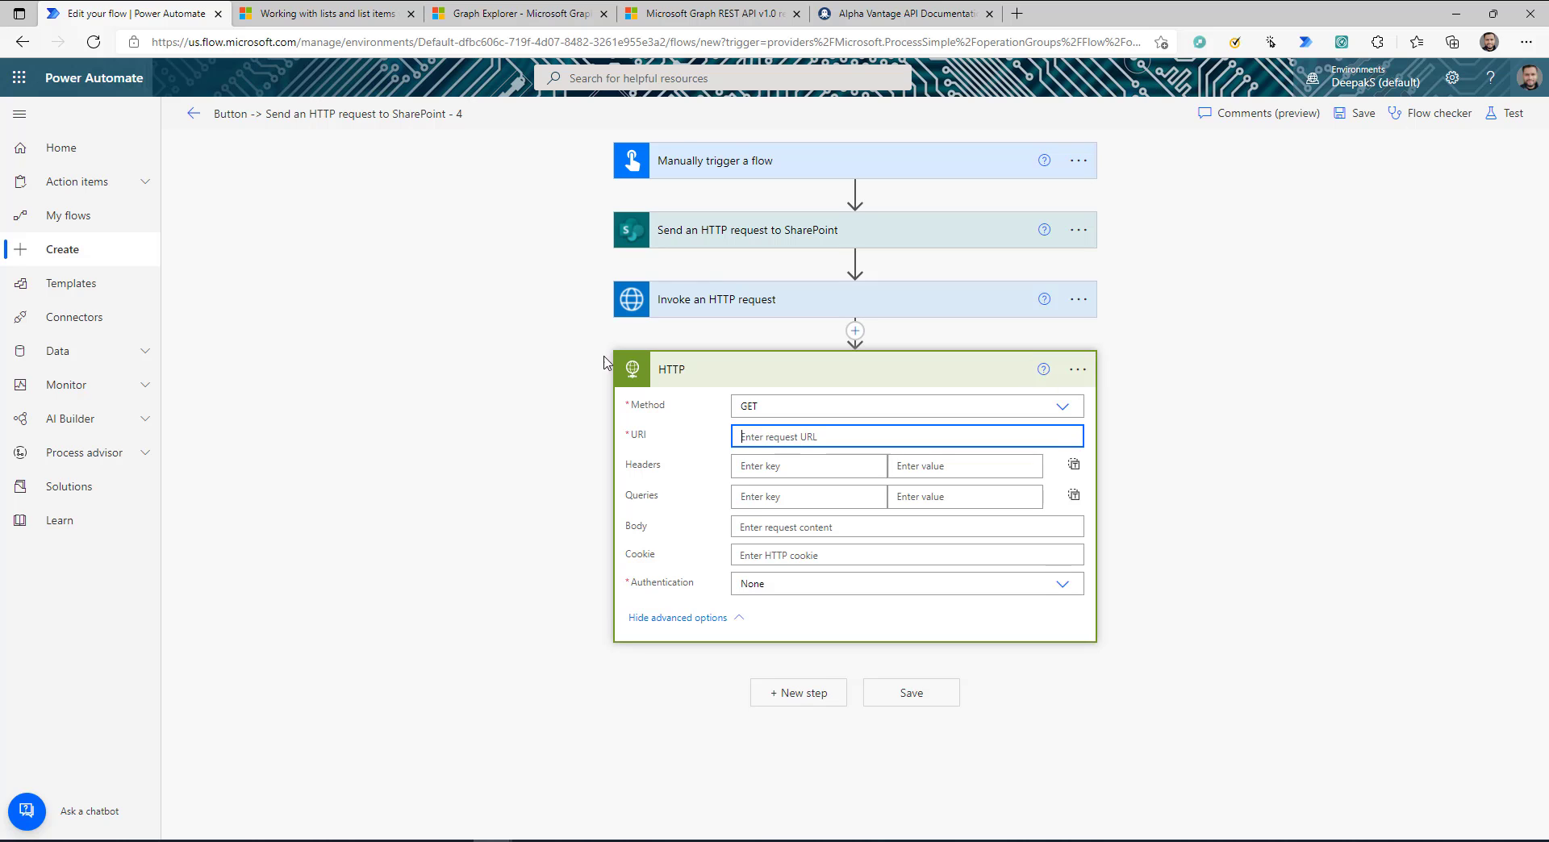
{"action": "left_click", "coordinate": [883, 14]}
{"action": "left_click_drag", "start_coordinate": [973, 361], "coordinate": [964, 378]}
{"action": "left_click", "coordinate": [962, 375]}
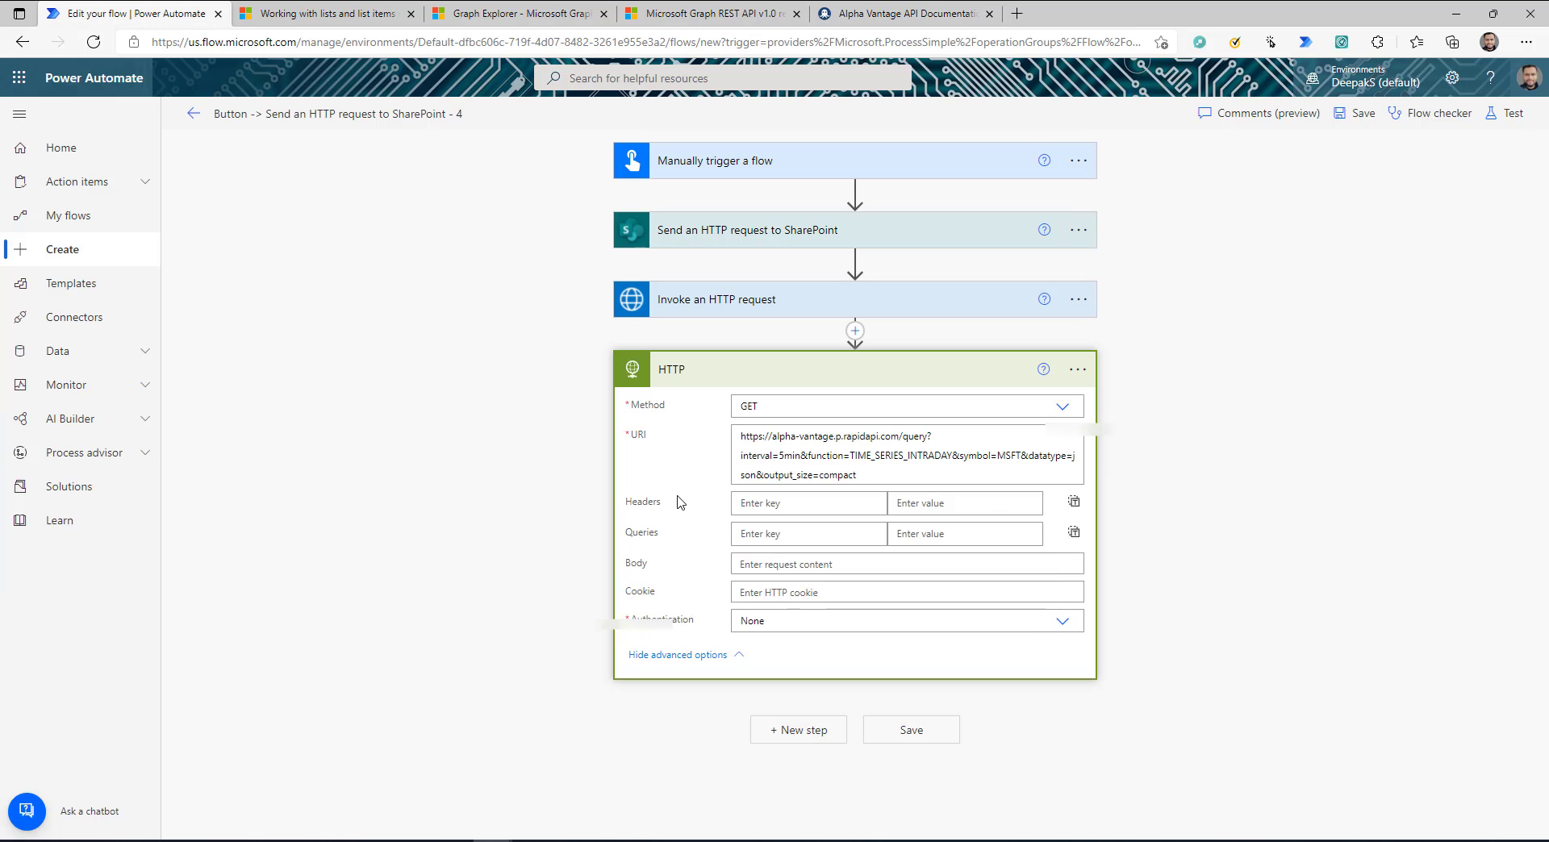
{"action": "left_click_drag", "start_coordinate": [898, 438], "coordinate": [925, 455]}
{"action": "double_click", "coordinate": [913, 438]}
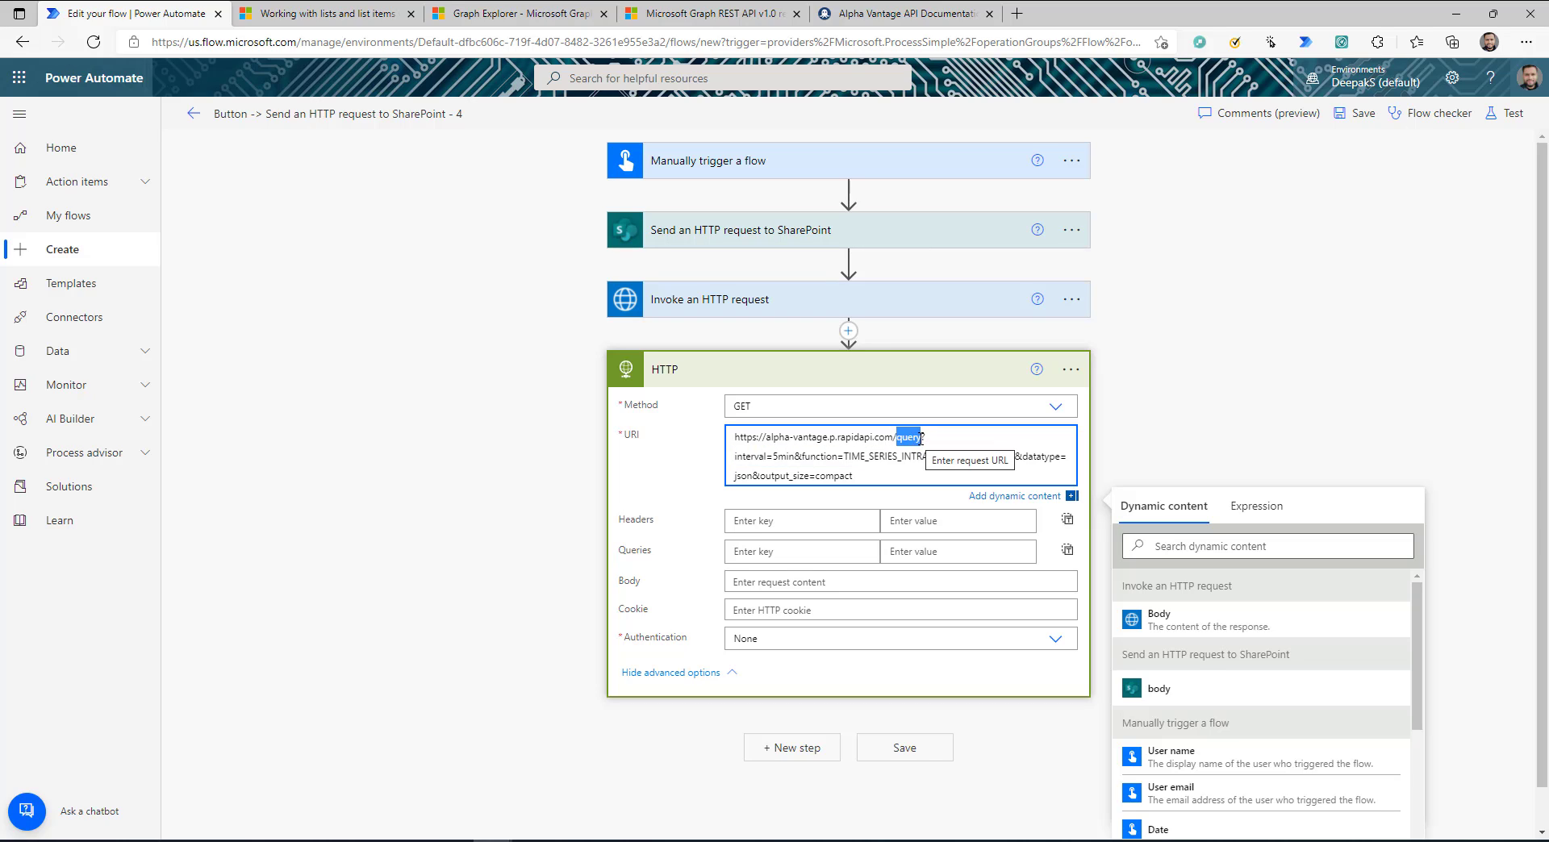
{"action": "left_click", "coordinate": [915, 440]}
{"action": "left_click_drag", "start_coordinate": [897, 438], "coordinate": [854, 475]}
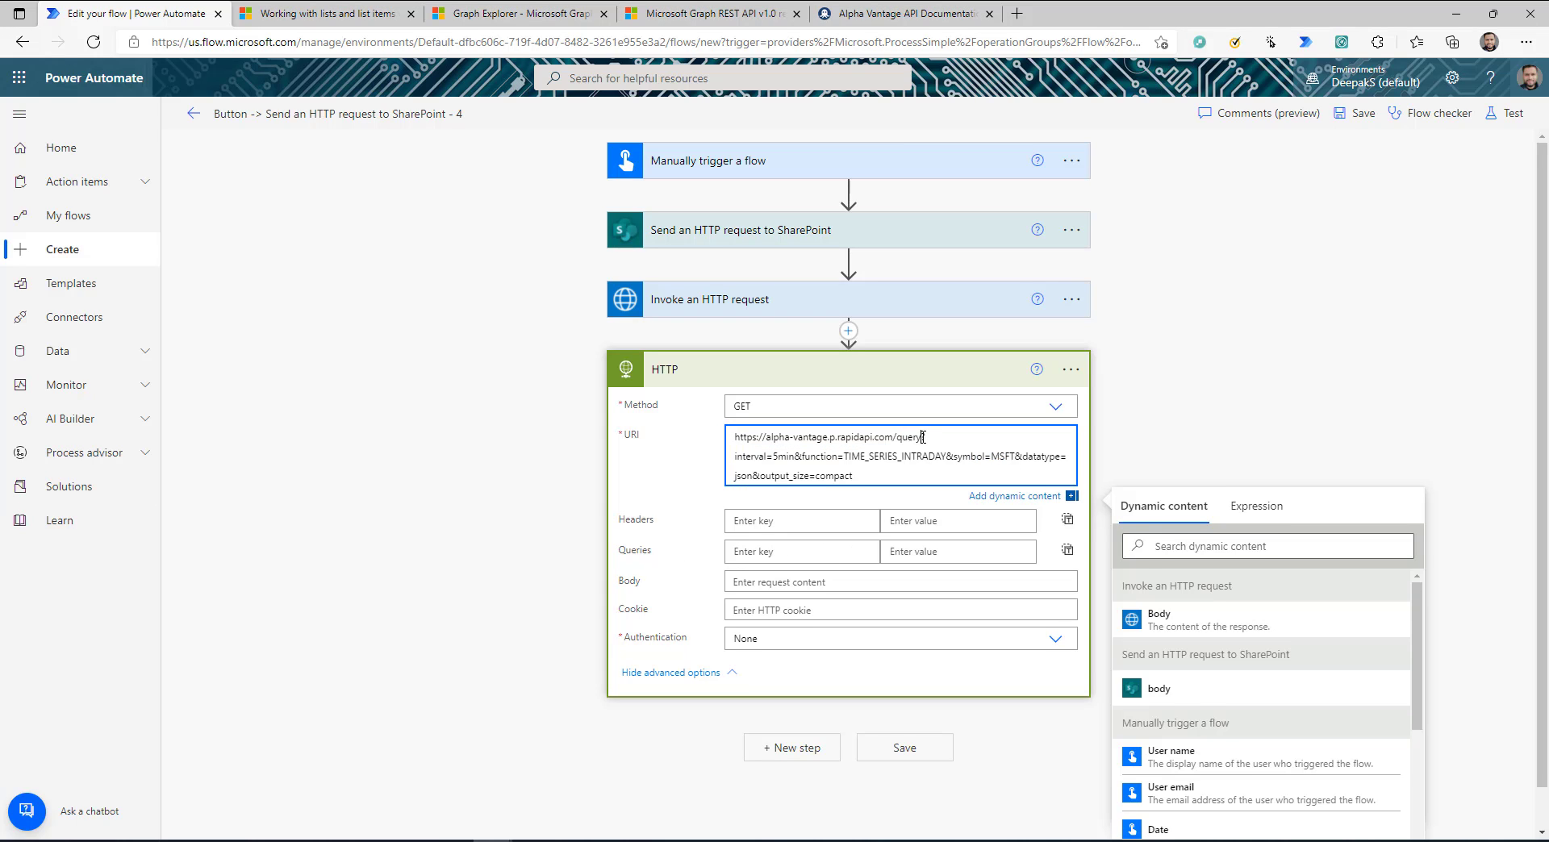
{"action": "left_click_drag", "start_coordinate": [921, 437], "coordinate": [942, 466]}
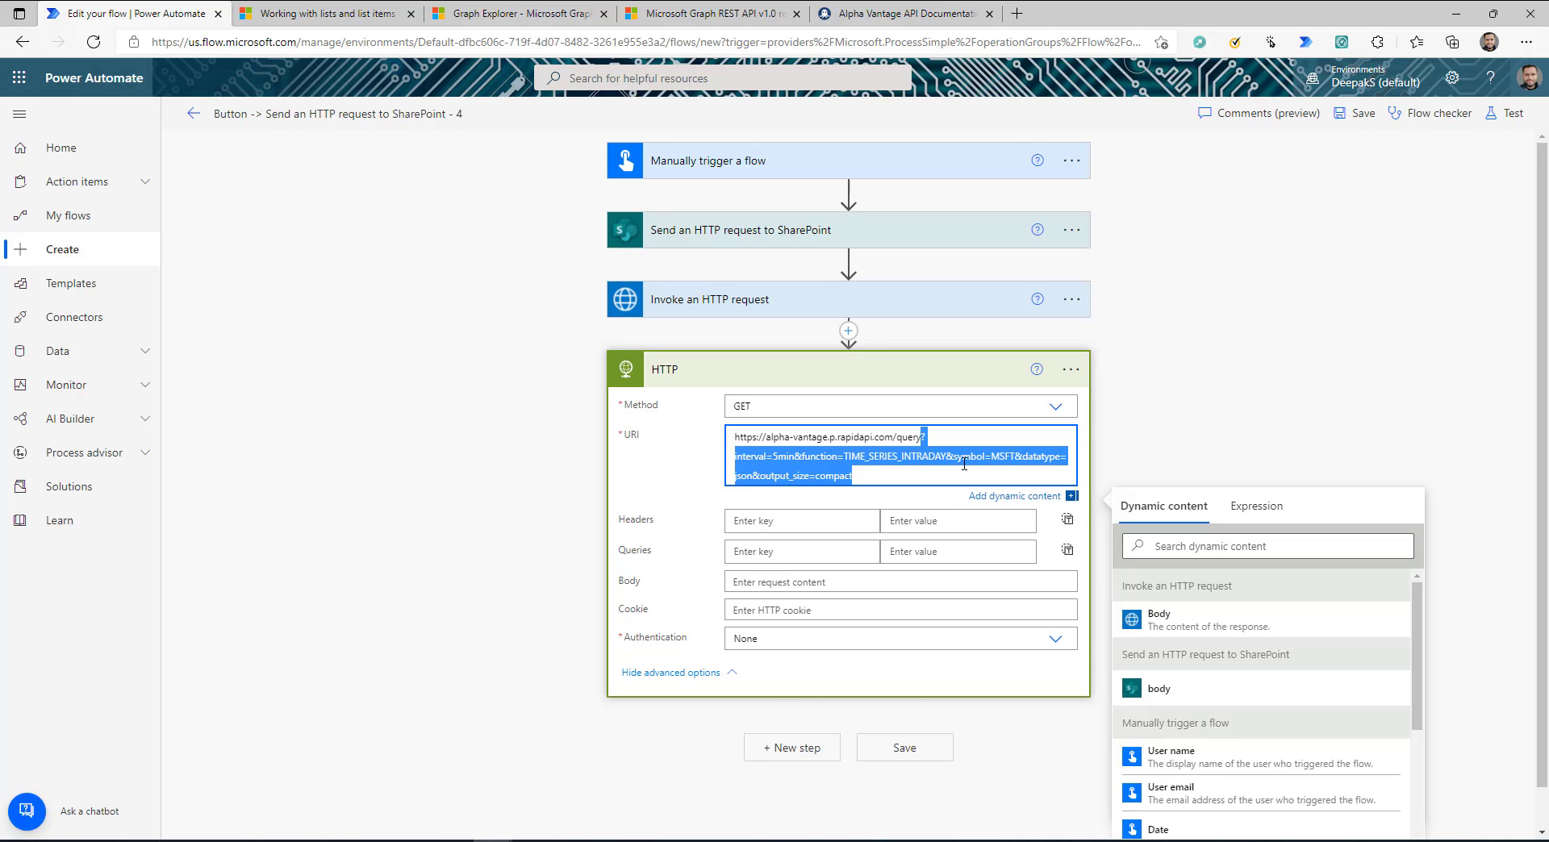
{"action": "key", "text": "ctrl+x"}
Paste the HTTP action's queries as JSON: interval 5min, function TIME_SERIES_INTRADAY, symbol MSFT, datatype json and output_size compact, and return to key-value view
{"action": "left_click", "coordinate": [1067, 510]}
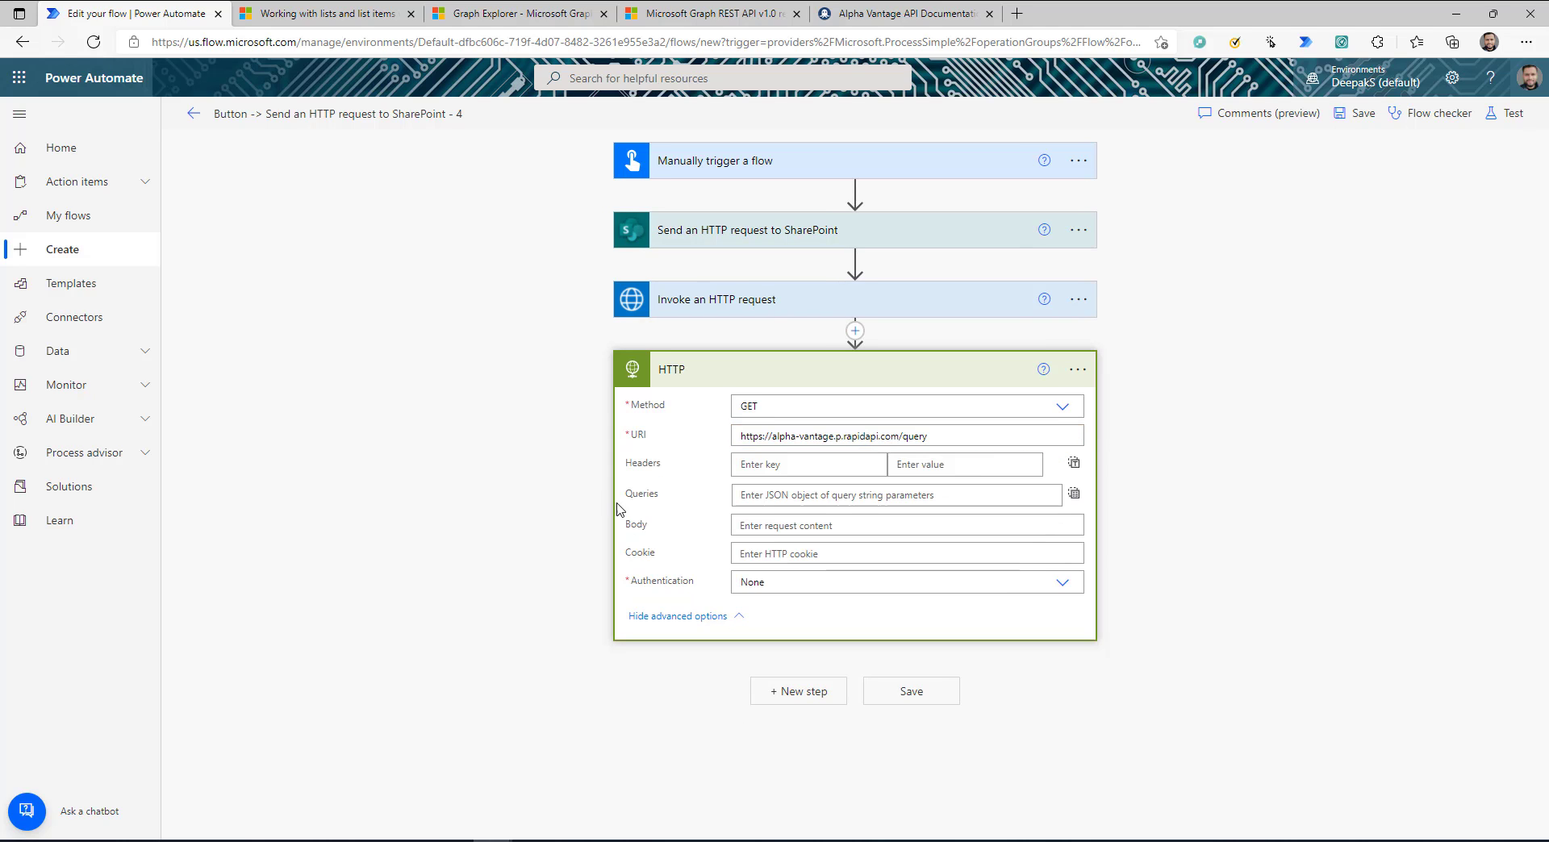
{"action": "left_click", "coordinate": [822, 496]}
{"action": "key", "text": "ctrl+v"}
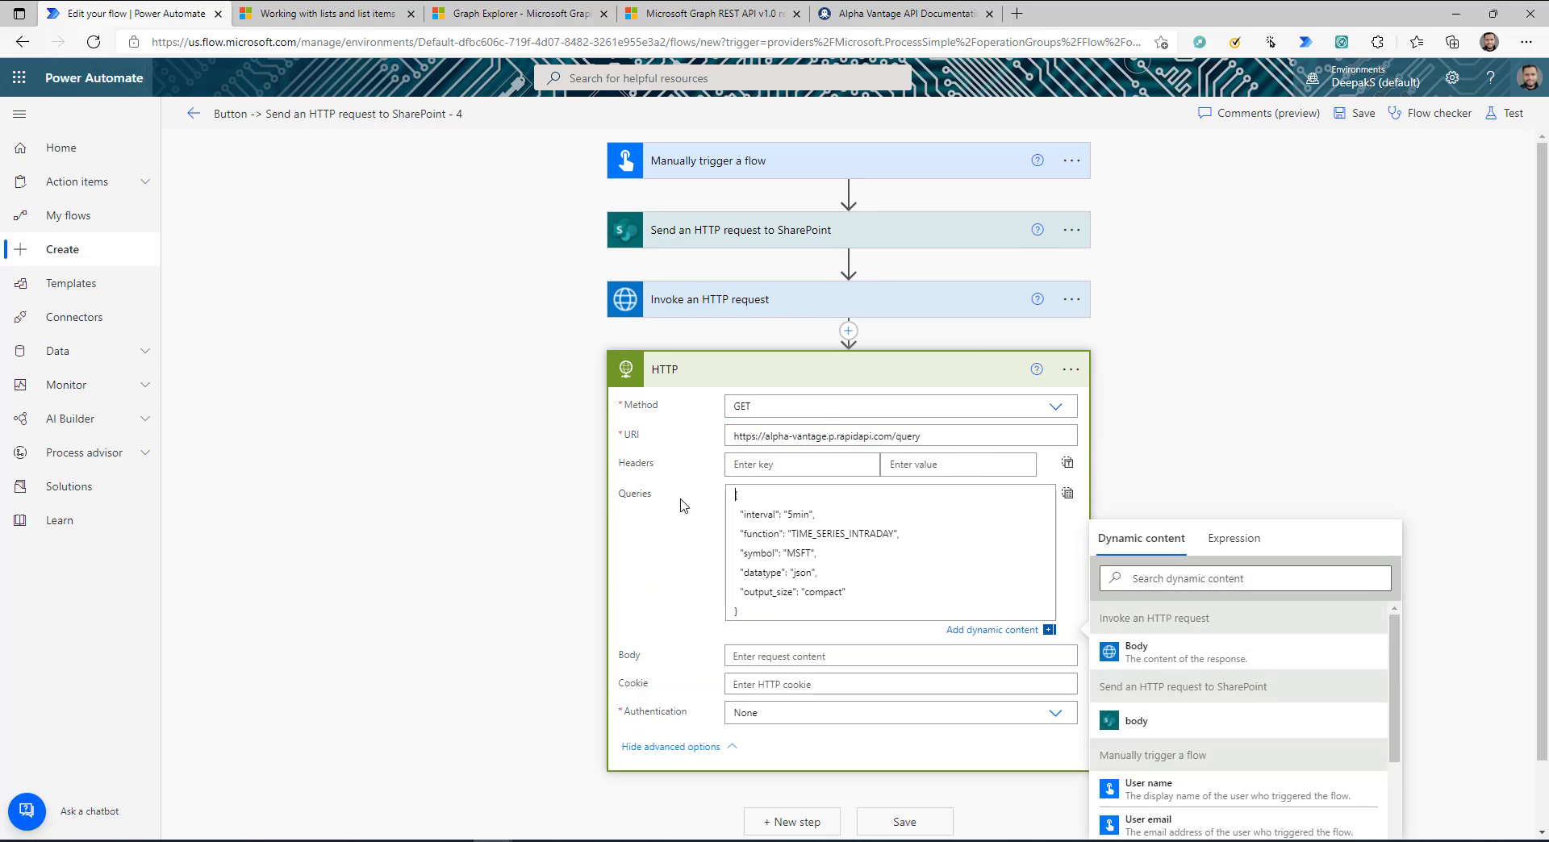
{"action": "left_click", "coordinate": [1067, 493]}
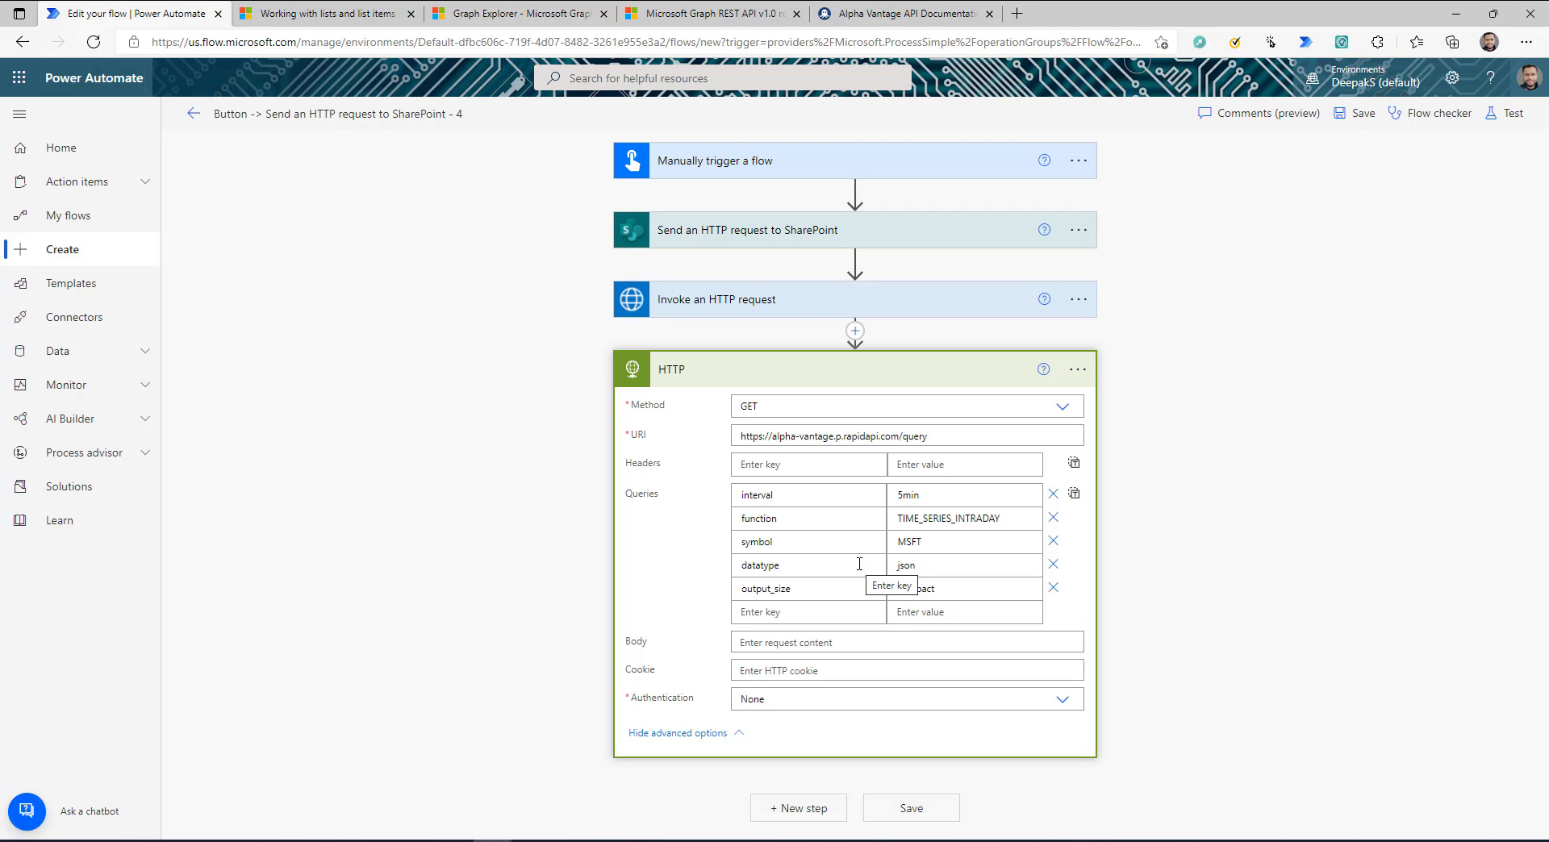
{"action": "left_click", "coordinate": [927, 434]}
{"action": "left_click", "coordinate": [653, 560]}
Paste the code snippet's request headers, x-rapidapi-host and x-rapidapi-key with the API key, into the HTTP action as JSON and return to key-value view
{"action": "left_click", "coordinate": [903, 14]}
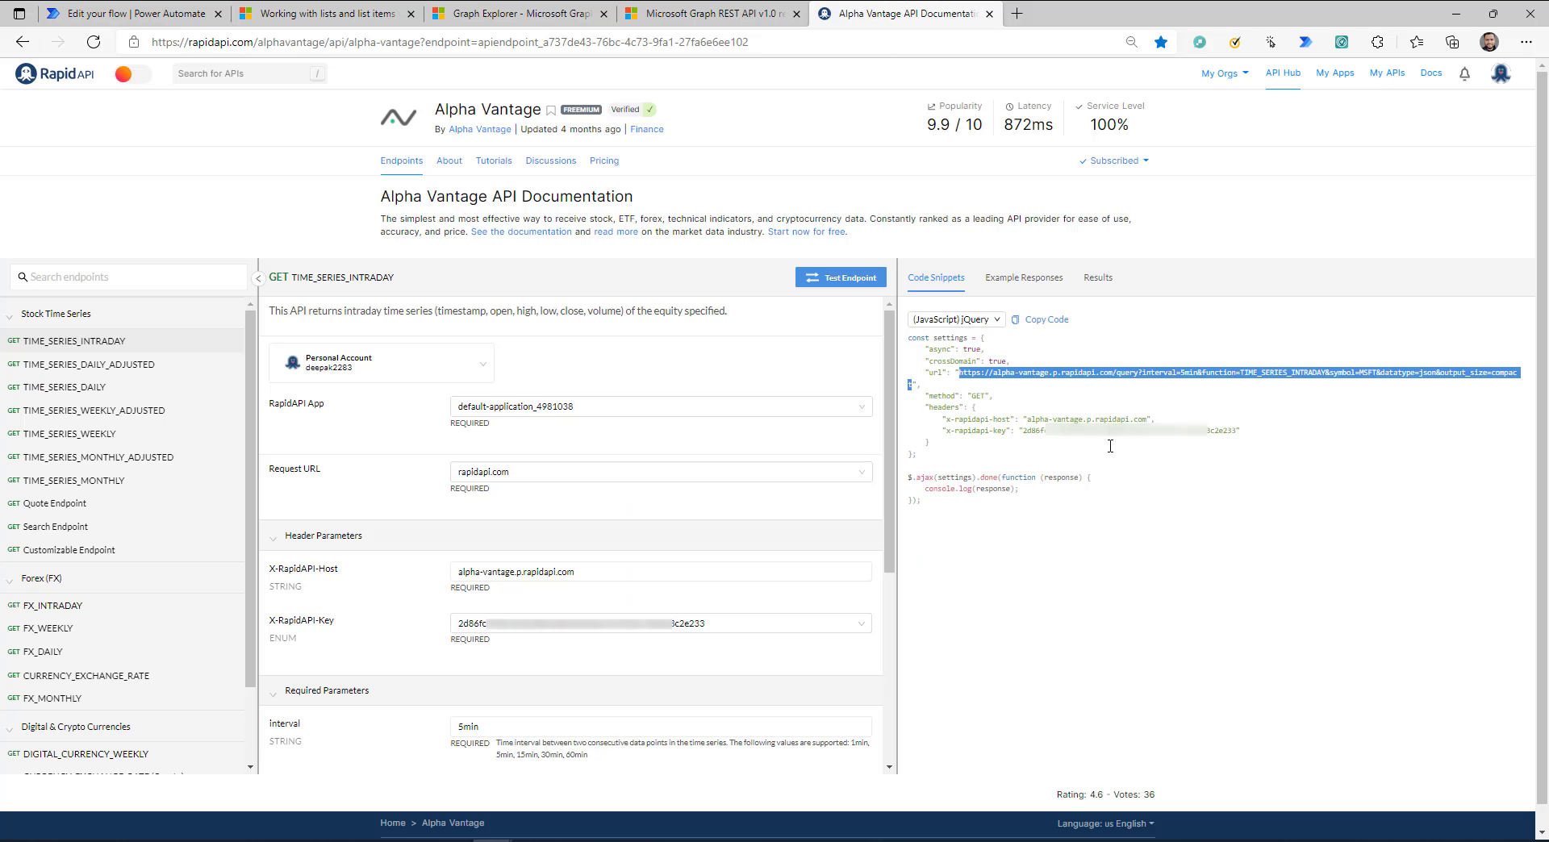
{"action": "left_click", "coordinate": [943, 421]}
{"action": "left_click_drag", "start_coordinate": [923, 409], "coordinate": [936, 444]}
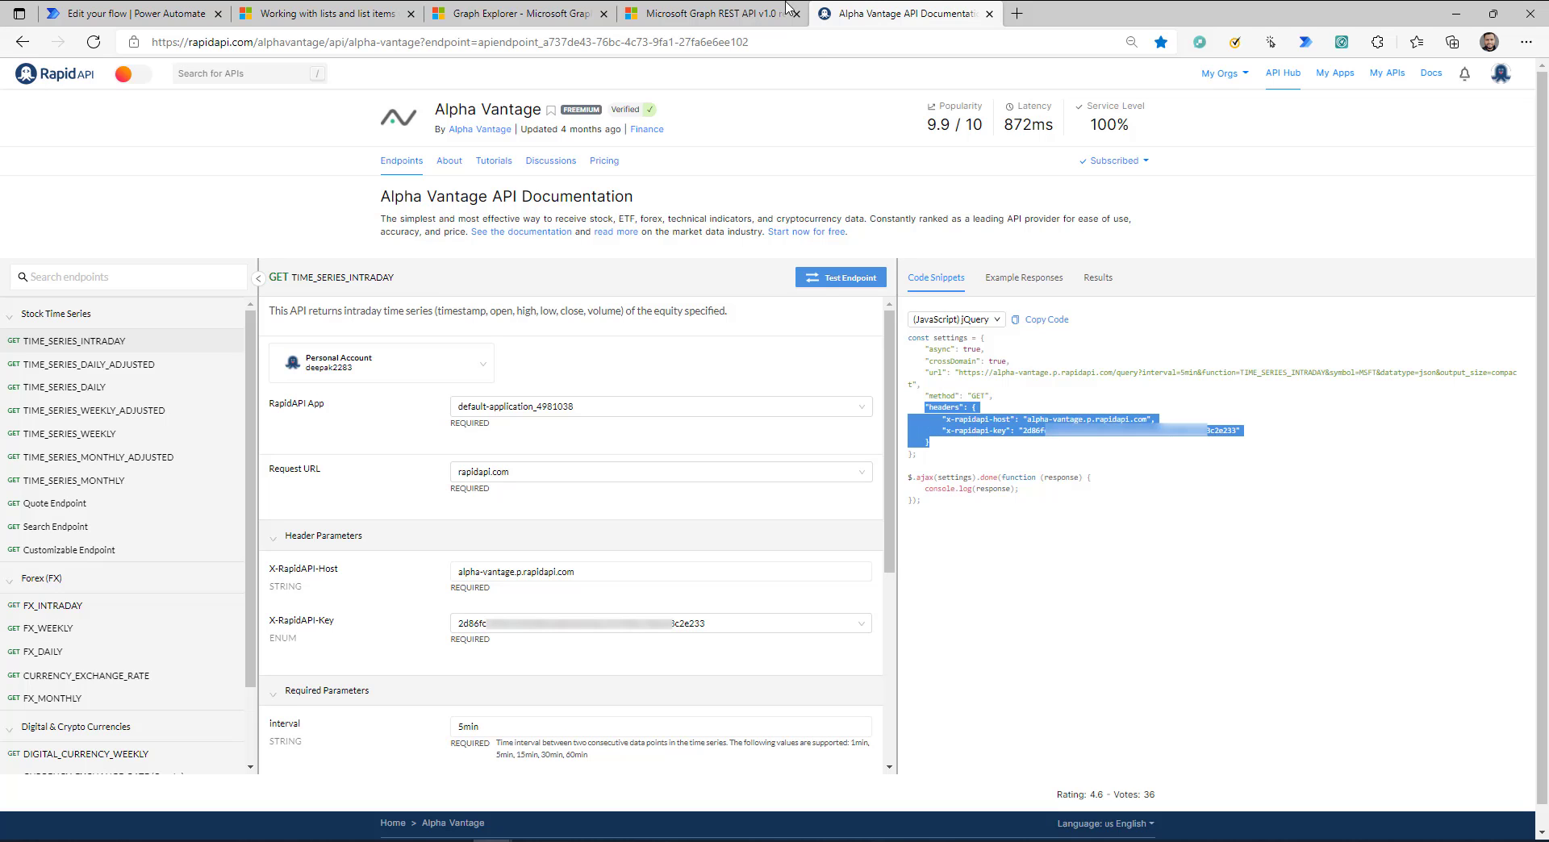
{"action": "left_click", "coordinate": [158, 9]}
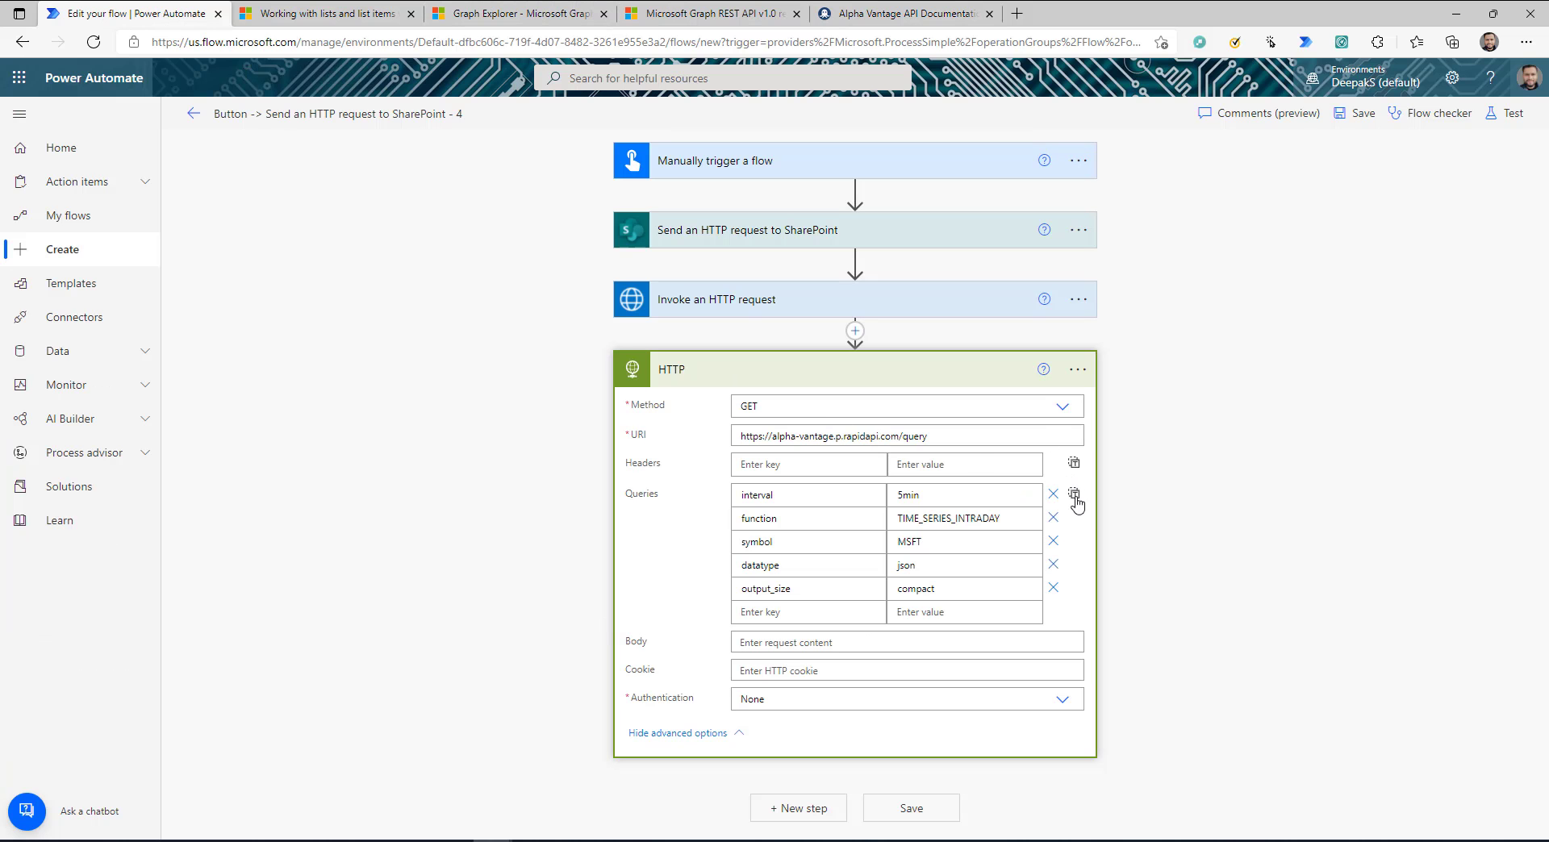
{"action": "left_click", "coordinate": [822, 463]}
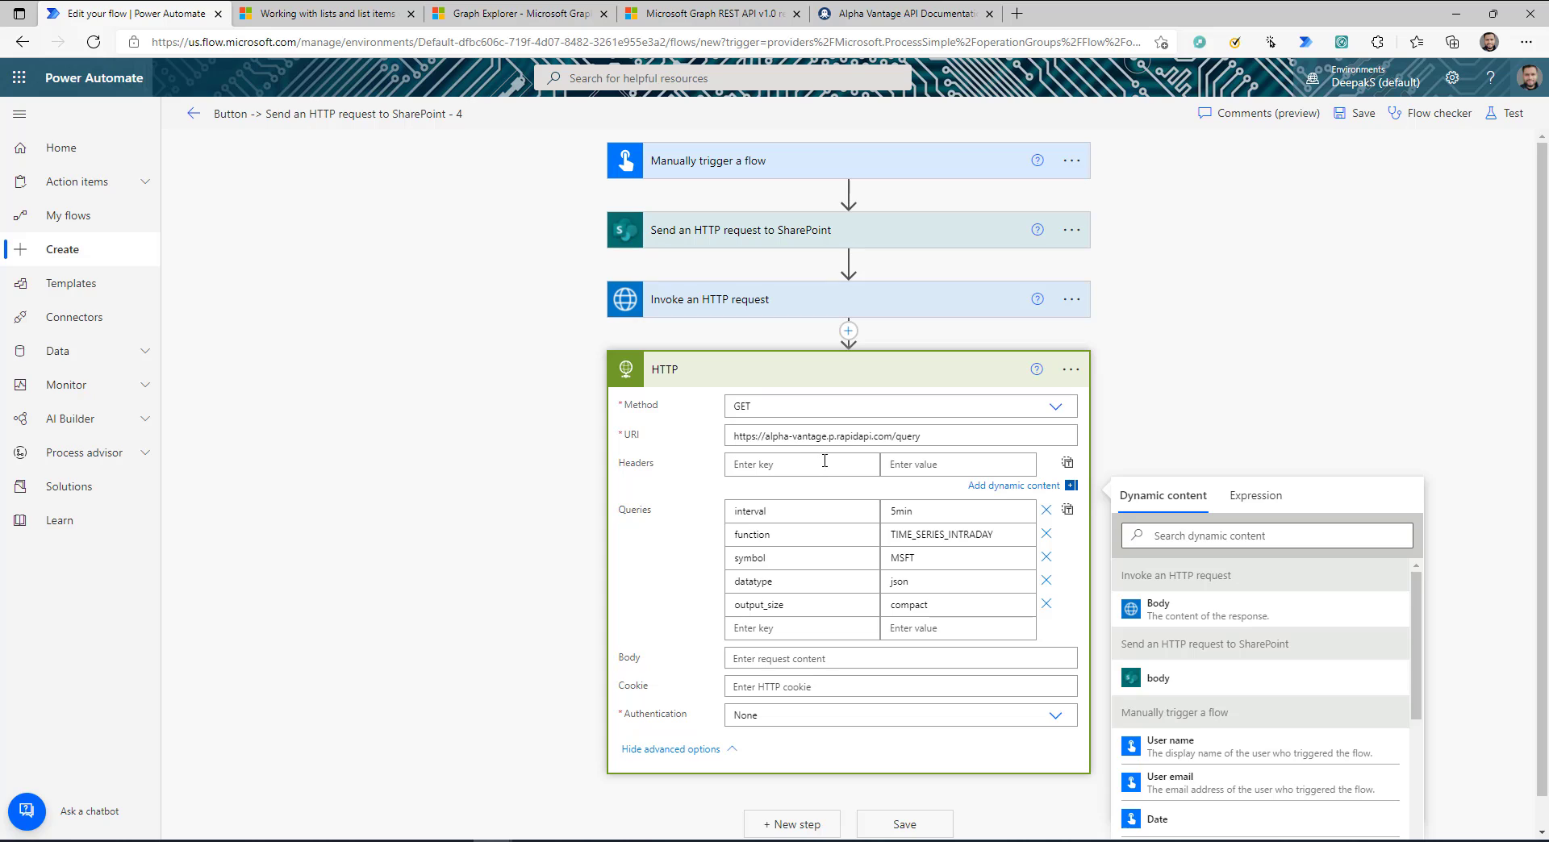
{"action": "left_click", "coordinate": [1068, 467]}
{"action": "left_click", "coordinate": [827, 461]}
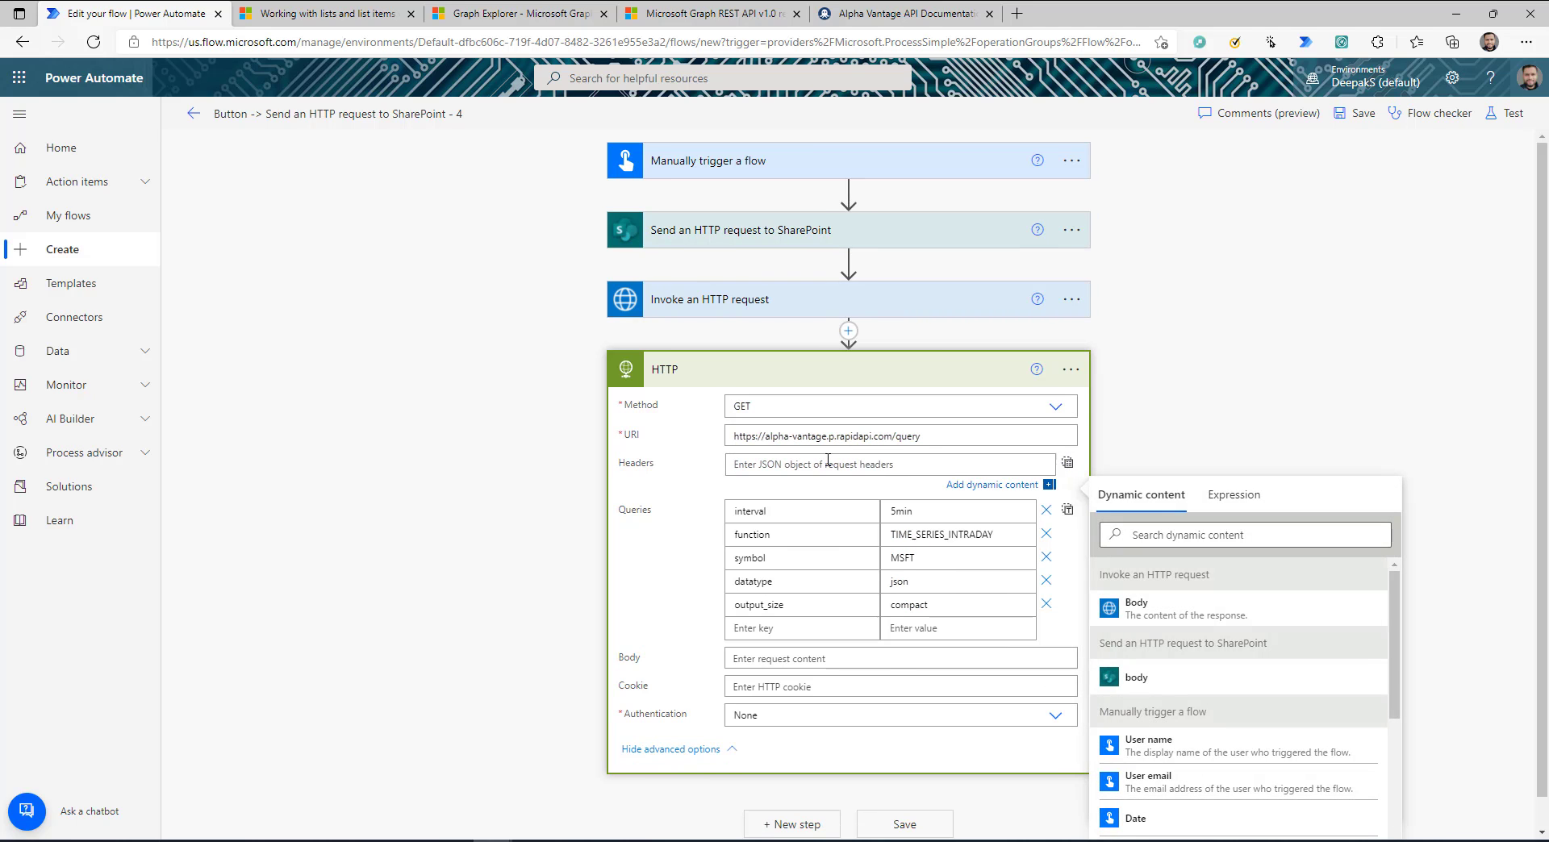
{"action": "key", "text": "ctrl+v"}
{"action": "left_click", "coordinate": [1067, 463]}
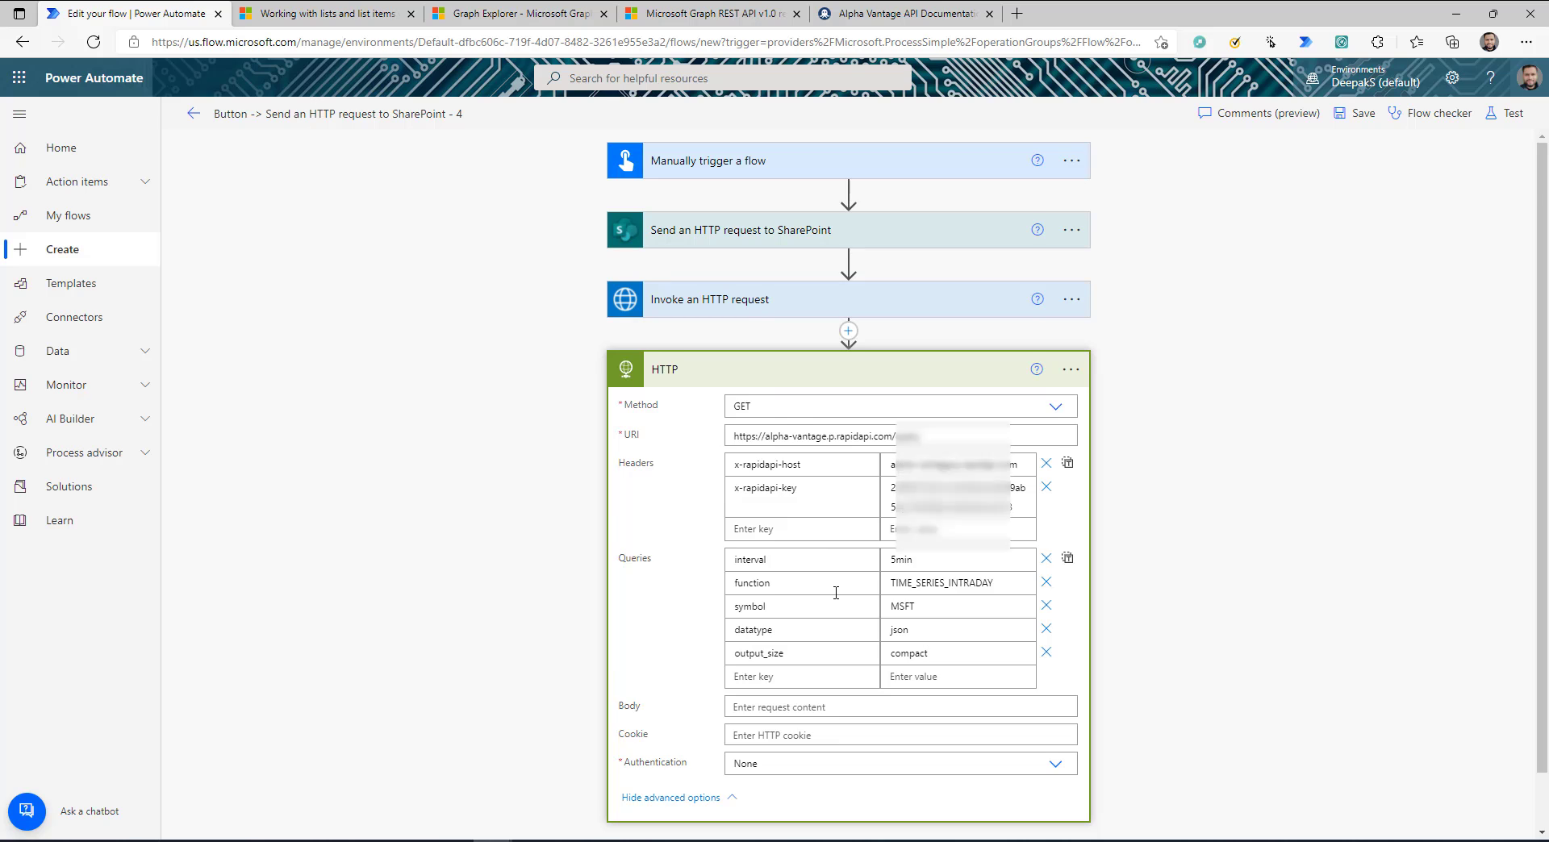
{"action": "scroll", "coordinate": [836, 593], "scroll_direction": "down", "scroll_amount": 1}
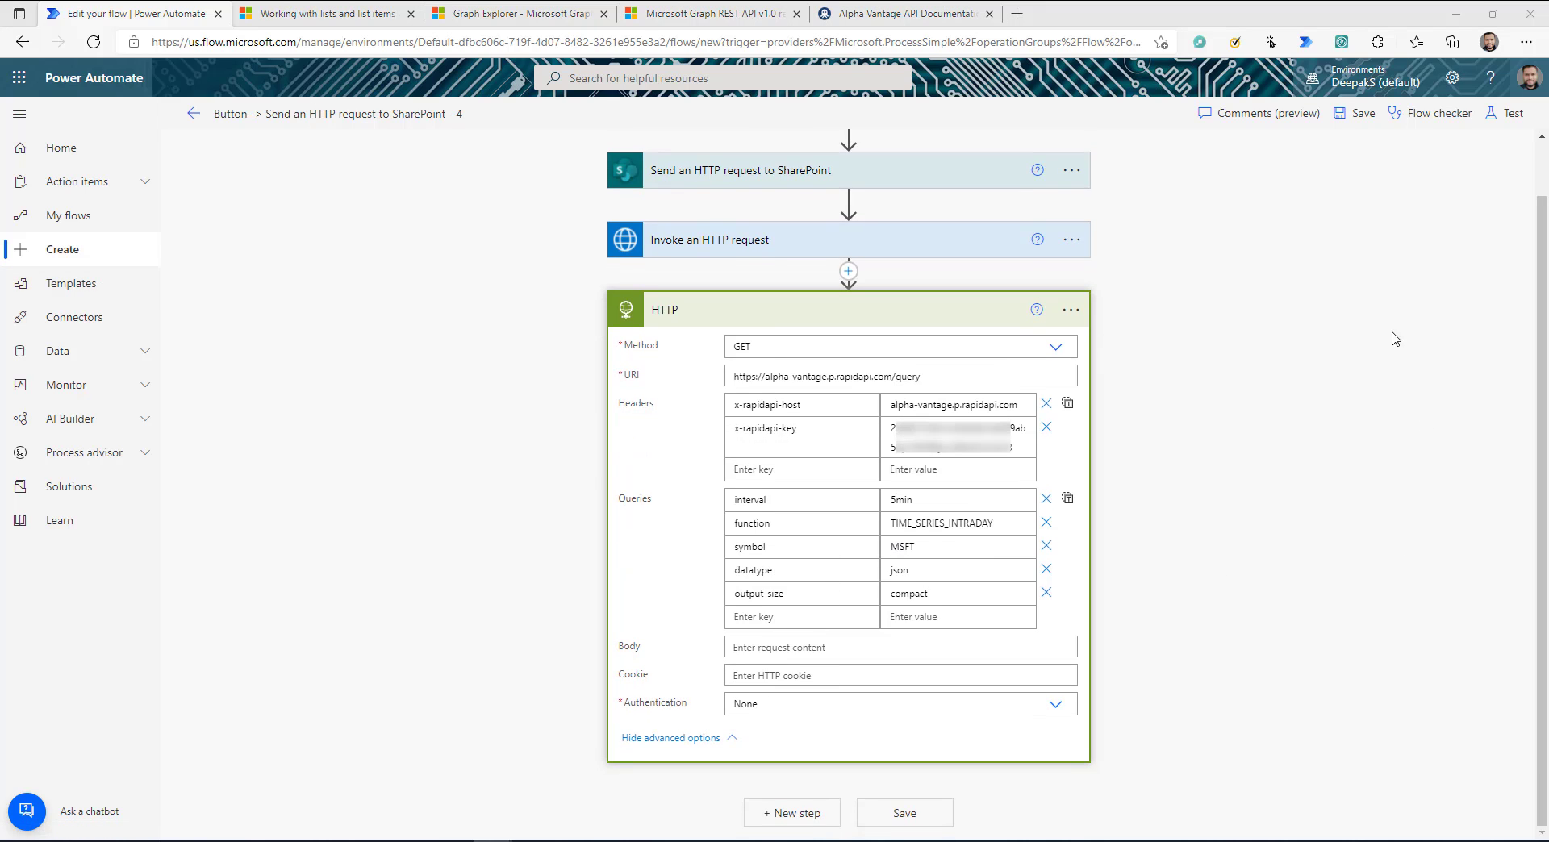
Compare the HTTP action's x-rapidapi-host and x-rapidapi-key headers with those in the Alpha Vantage code snippet on RapidAPI
{"action": "left_click", "coordinate": [899, 14]}
{"action": "left_click", "coordinate": [1086, 569]}
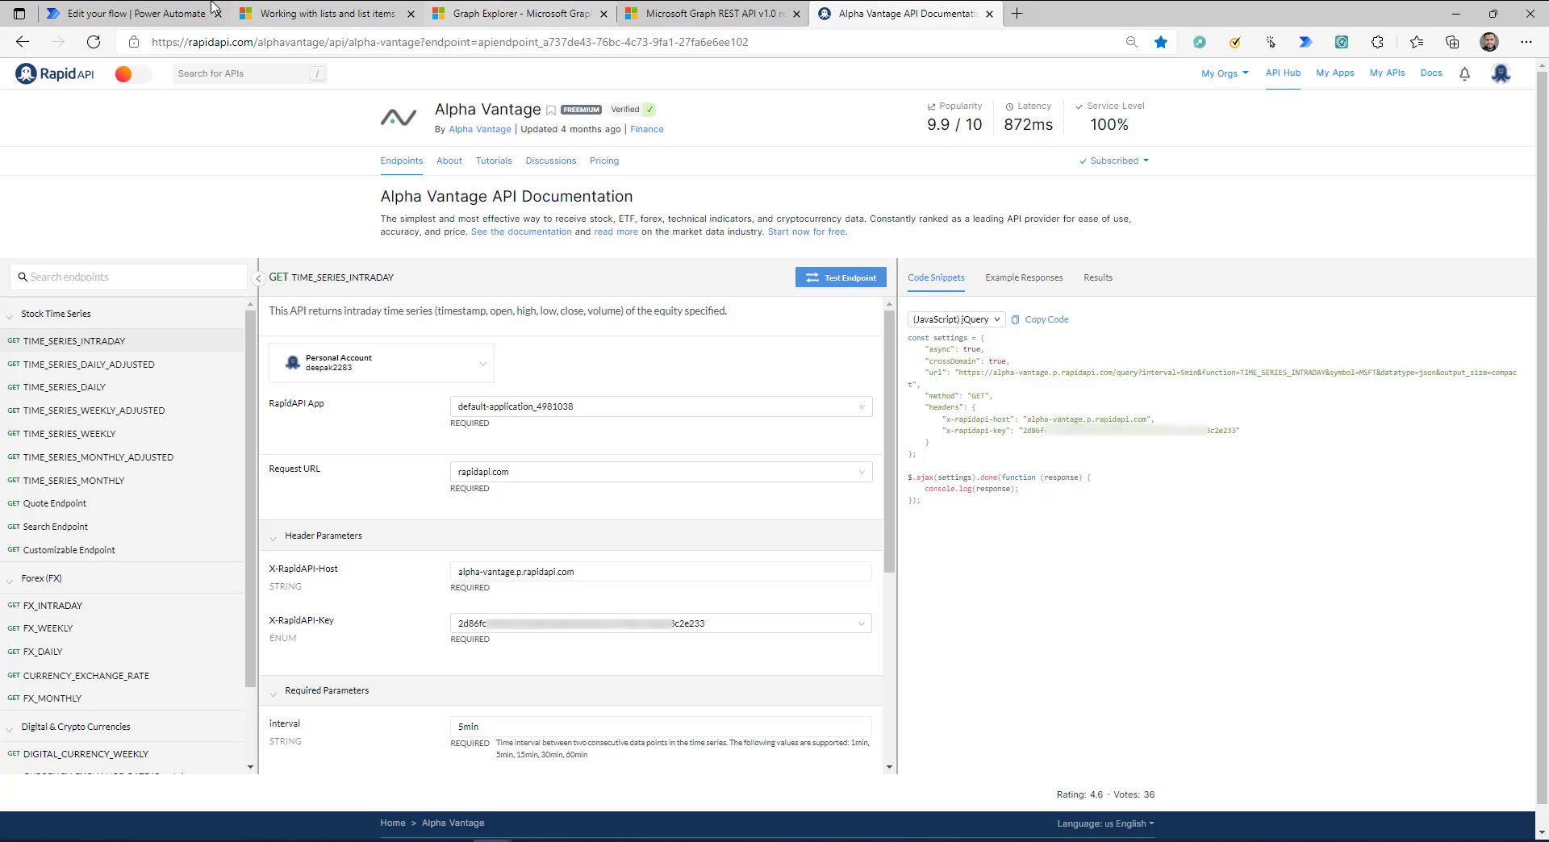
{"action": "left_click", "coordinate": [129, 14]}
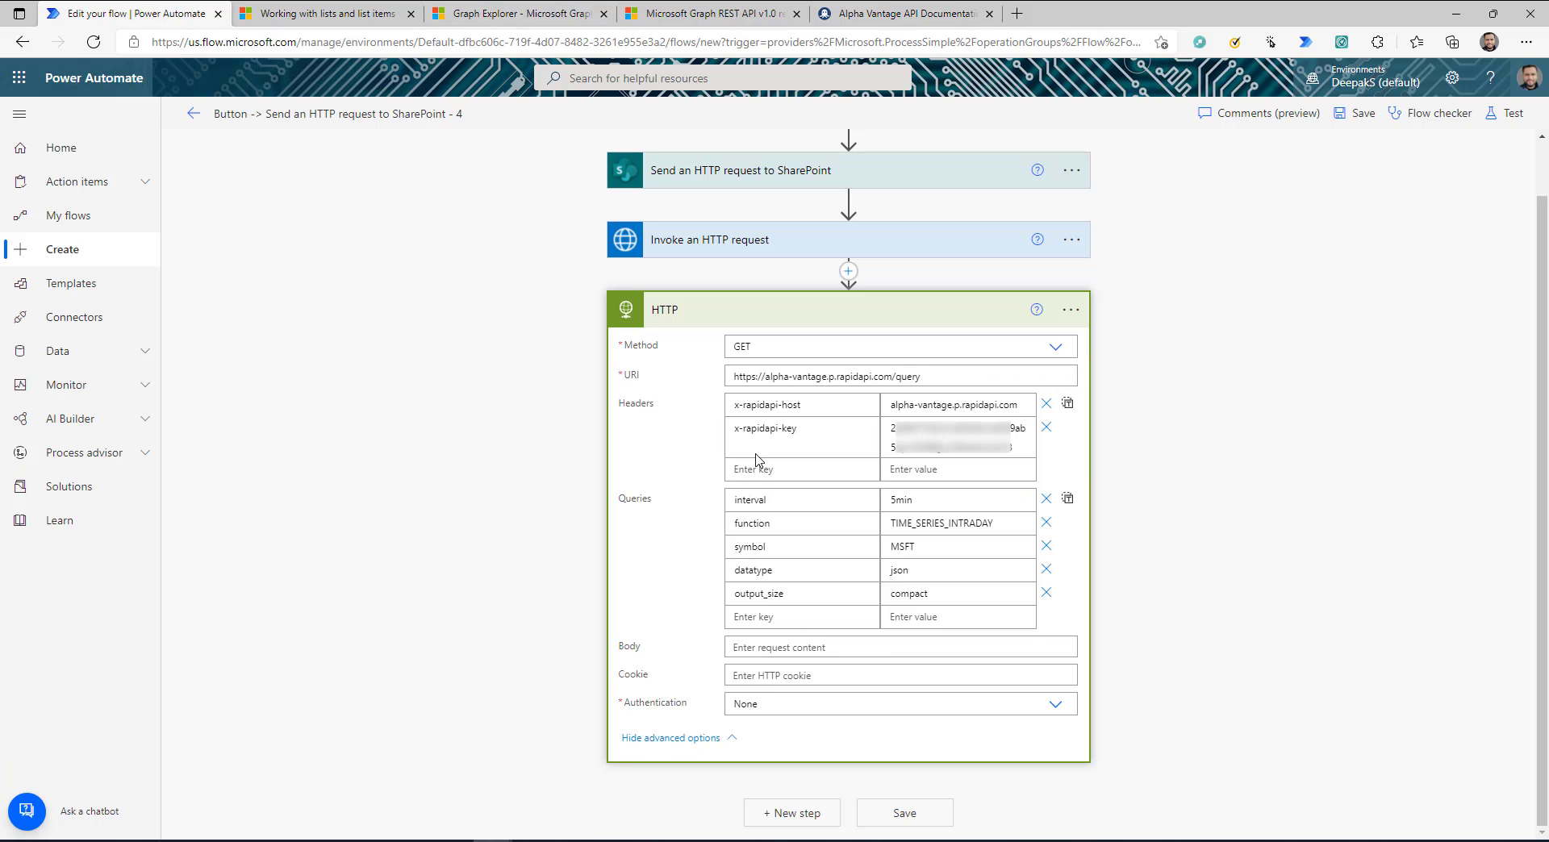
{"action": "left_click_drag", "start_coordinate": [1012, 445], "coordinate": [771, 431]}
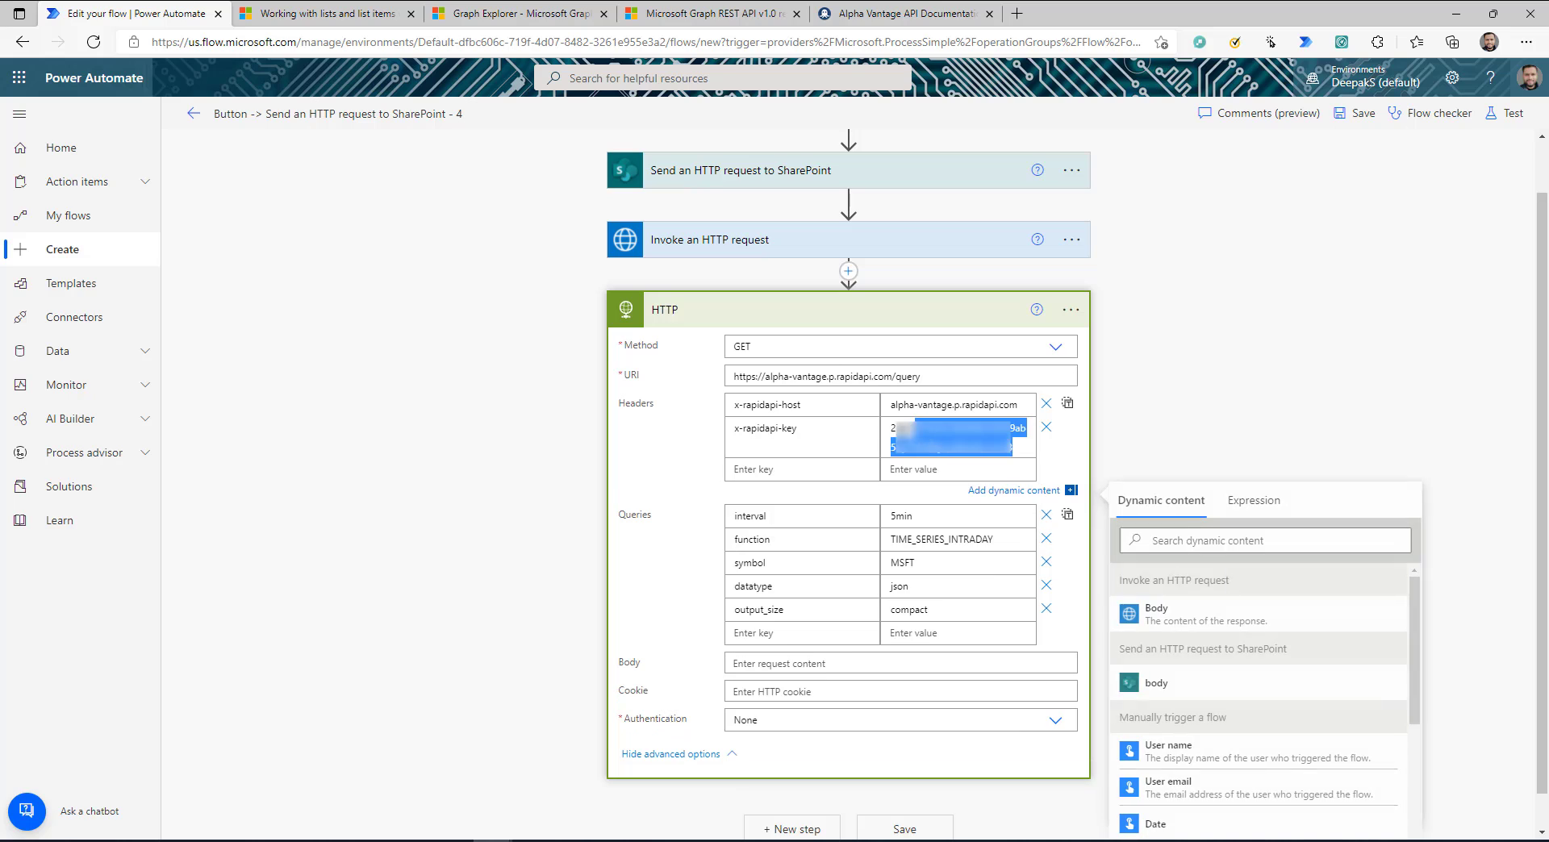
{"action": "double_click", "coordinate": [771, 432]}
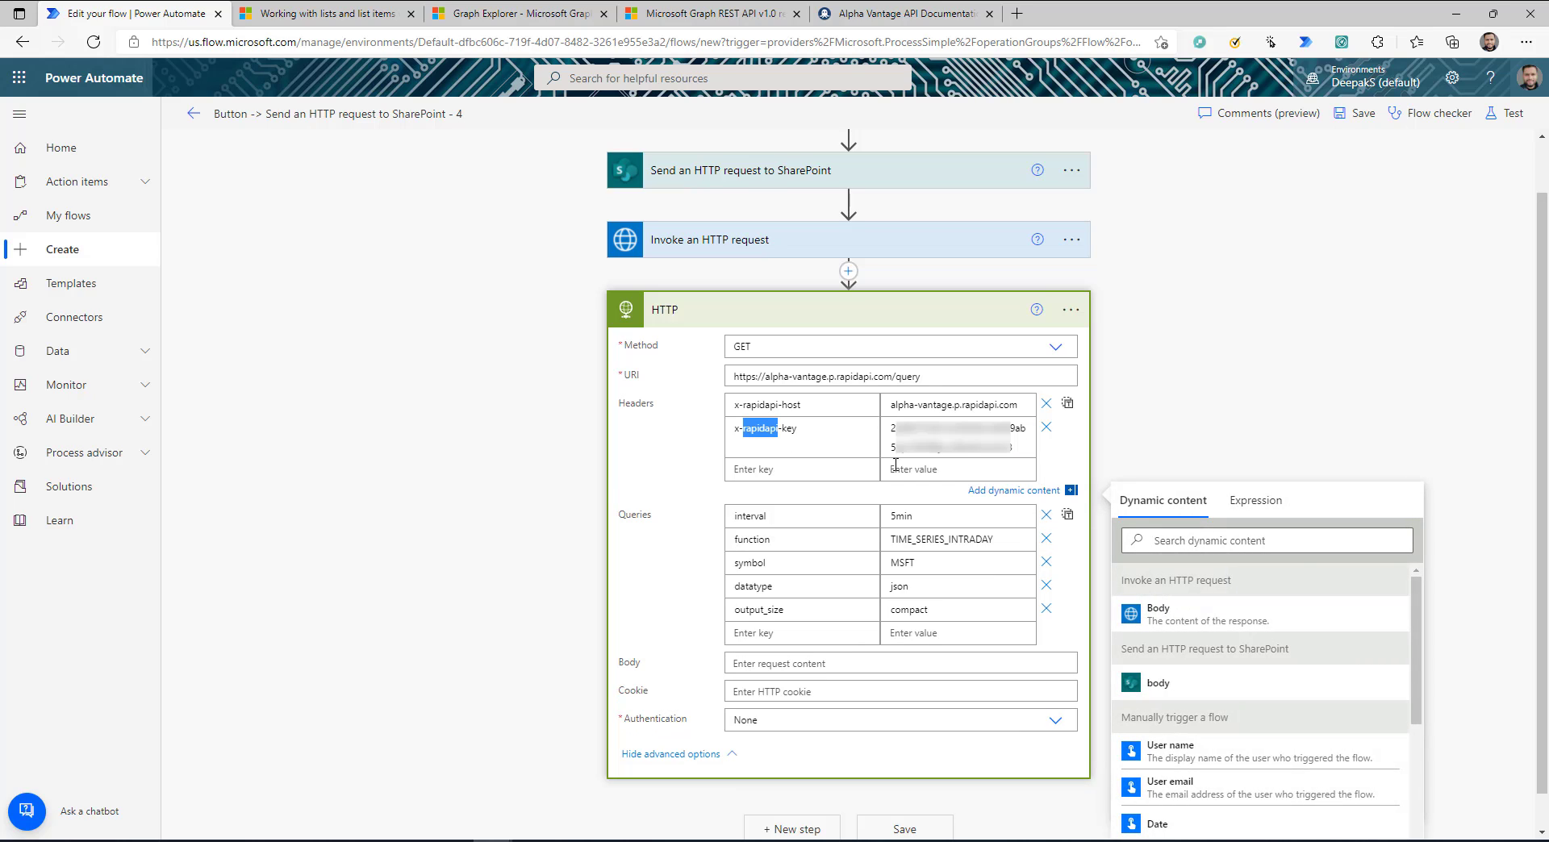
{"action": "triple_click", "coordinate": [956, 438]}
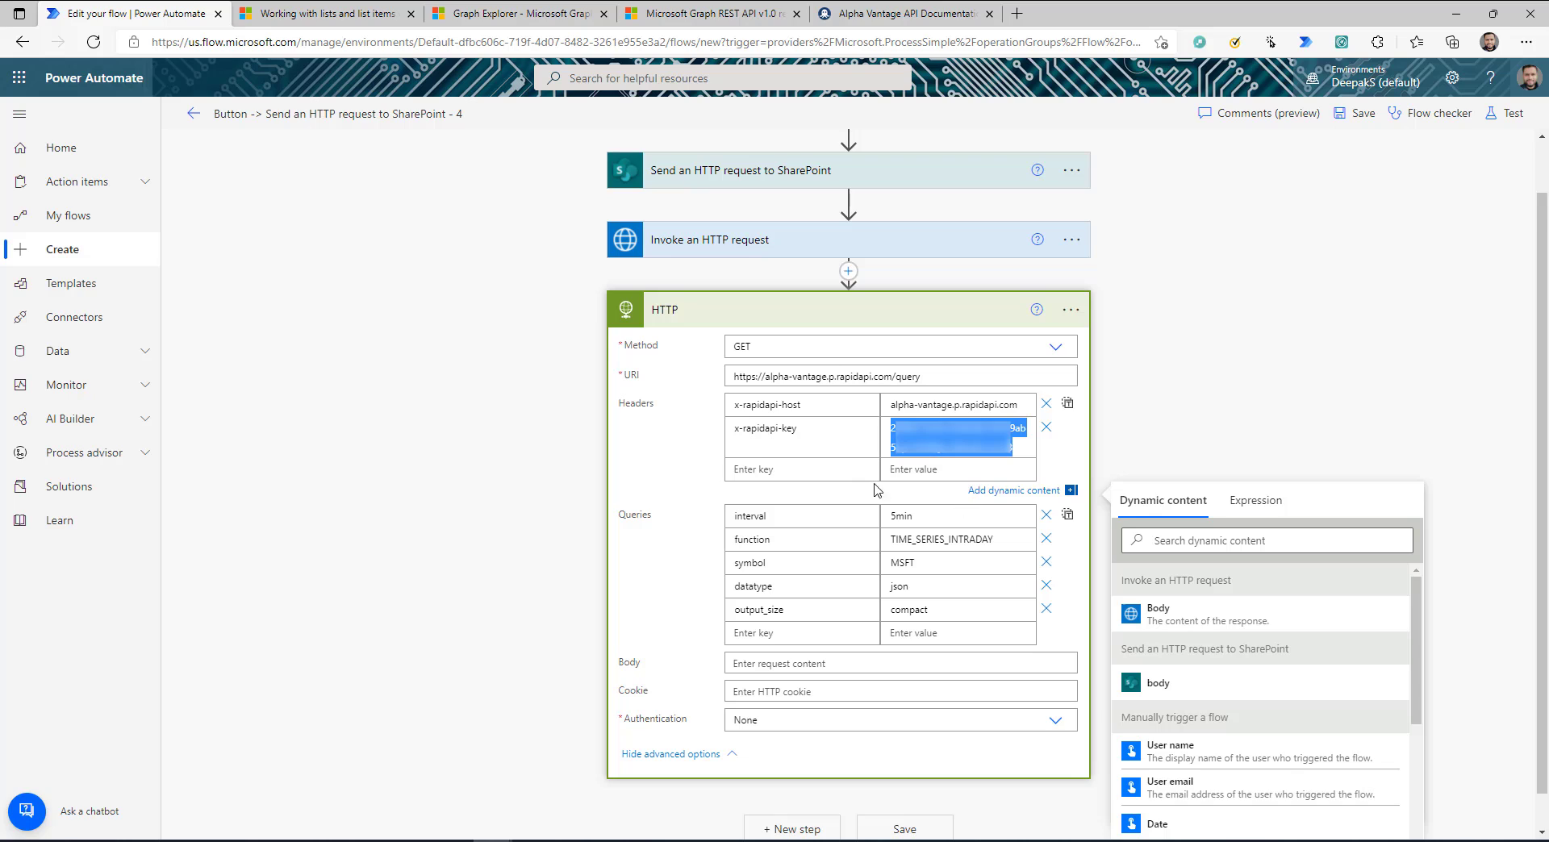
{"action": "scroll", "coordinate": [926, 473], "scroll_direction": "down", "scroll_amount": 1}
Try the Basic, Client Certificate and Active Directory OAuth authentication types in the HTTP action to examine the fields each one requires
{"action": "left_click", "coordinate": [1056, 691]}
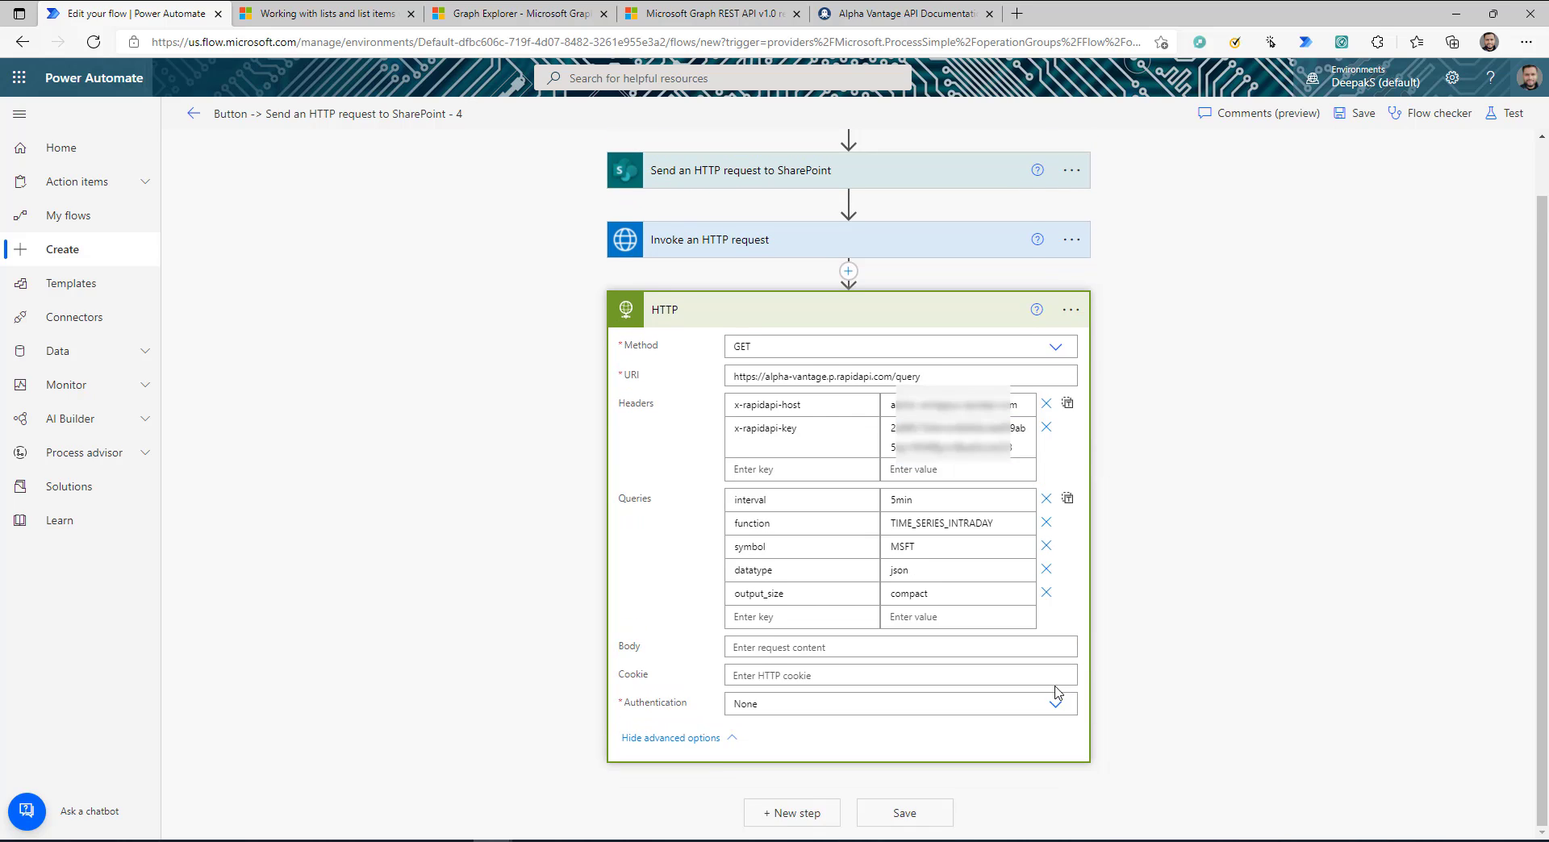
{"action": "left_click", "coordinate": [1057, 696]}
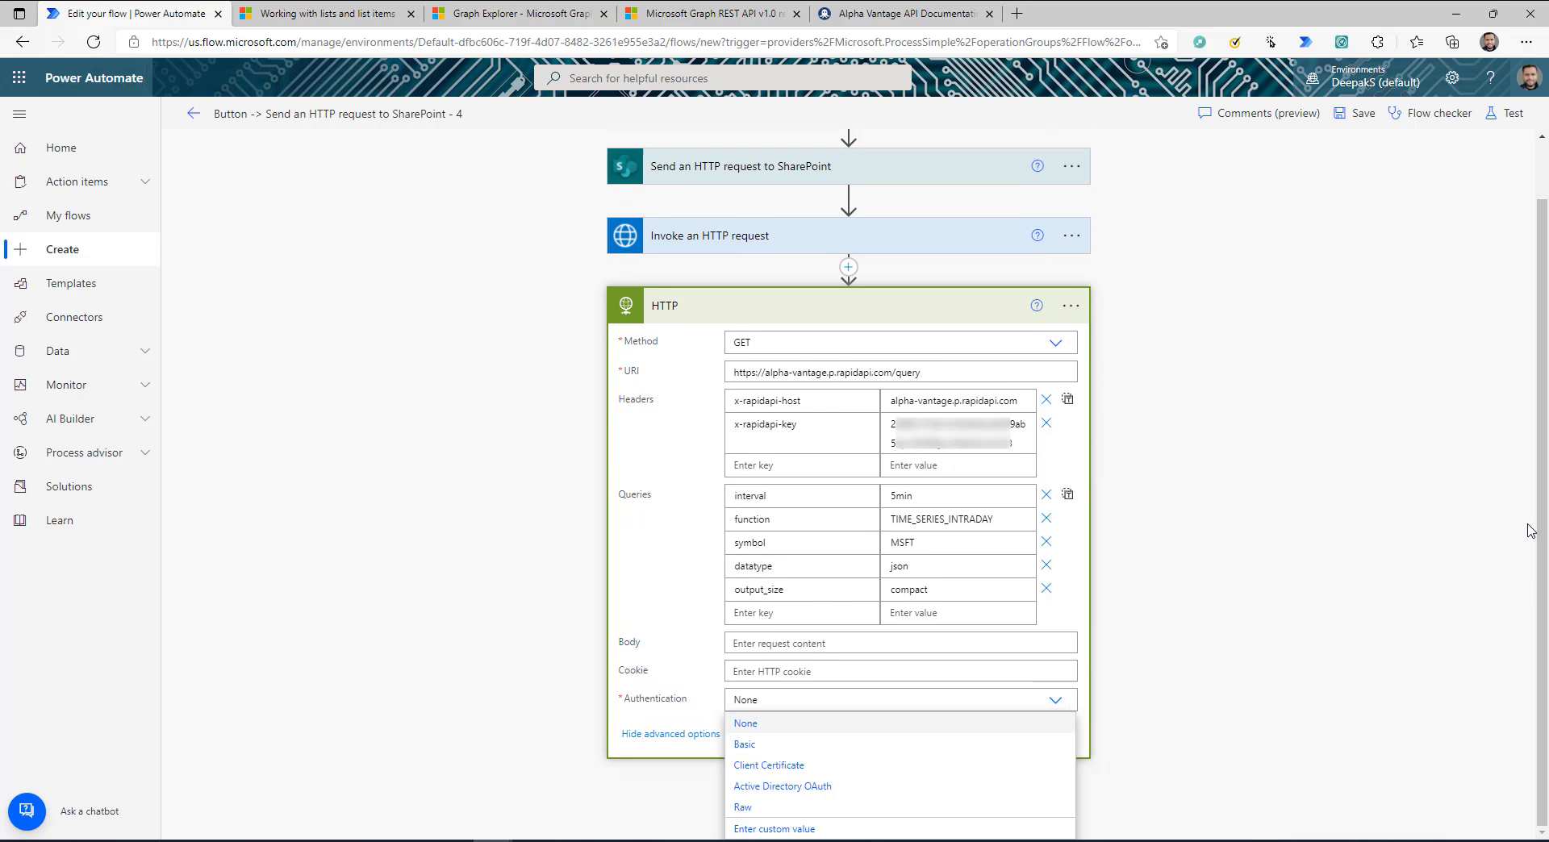
{"action": "left_click", "coordinate": [767, 745]}
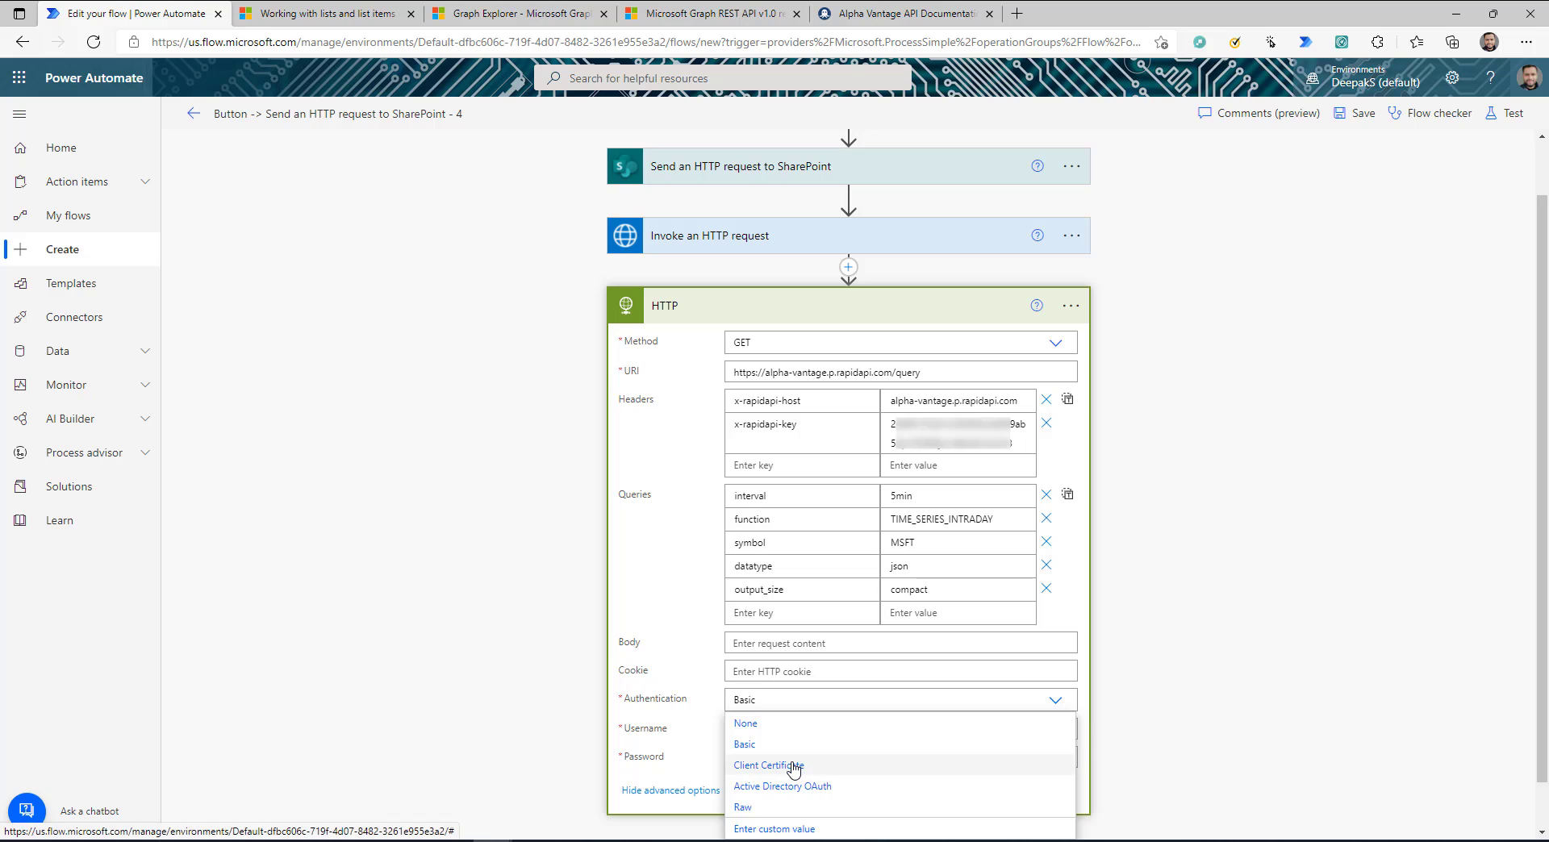
{"action": "left_click", "coordinate": [820, 768]}
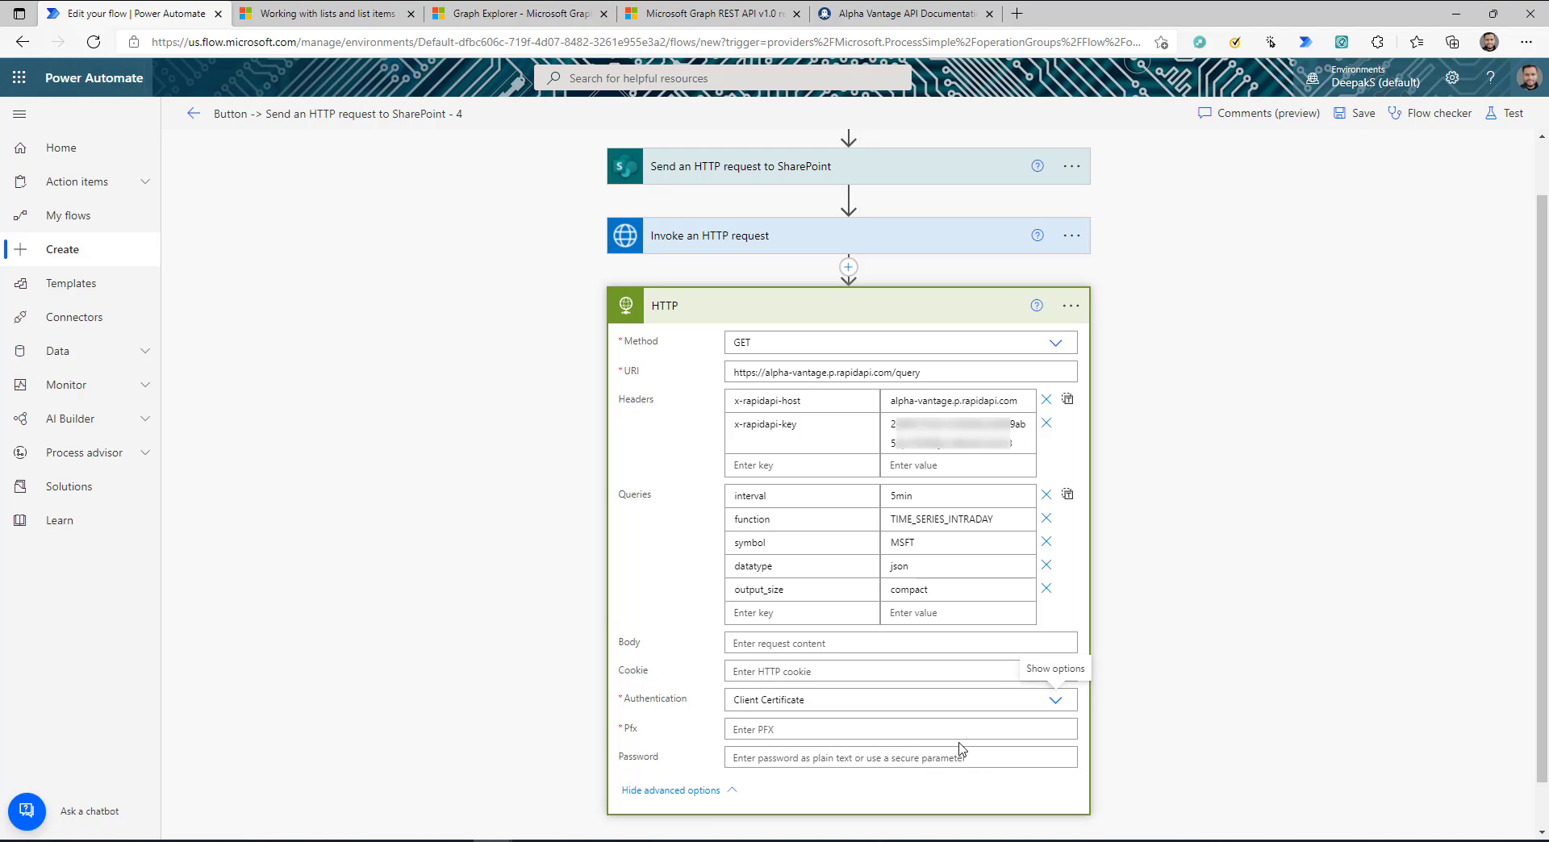
{"action": "left_click", "coordinate": [1057, 702]}
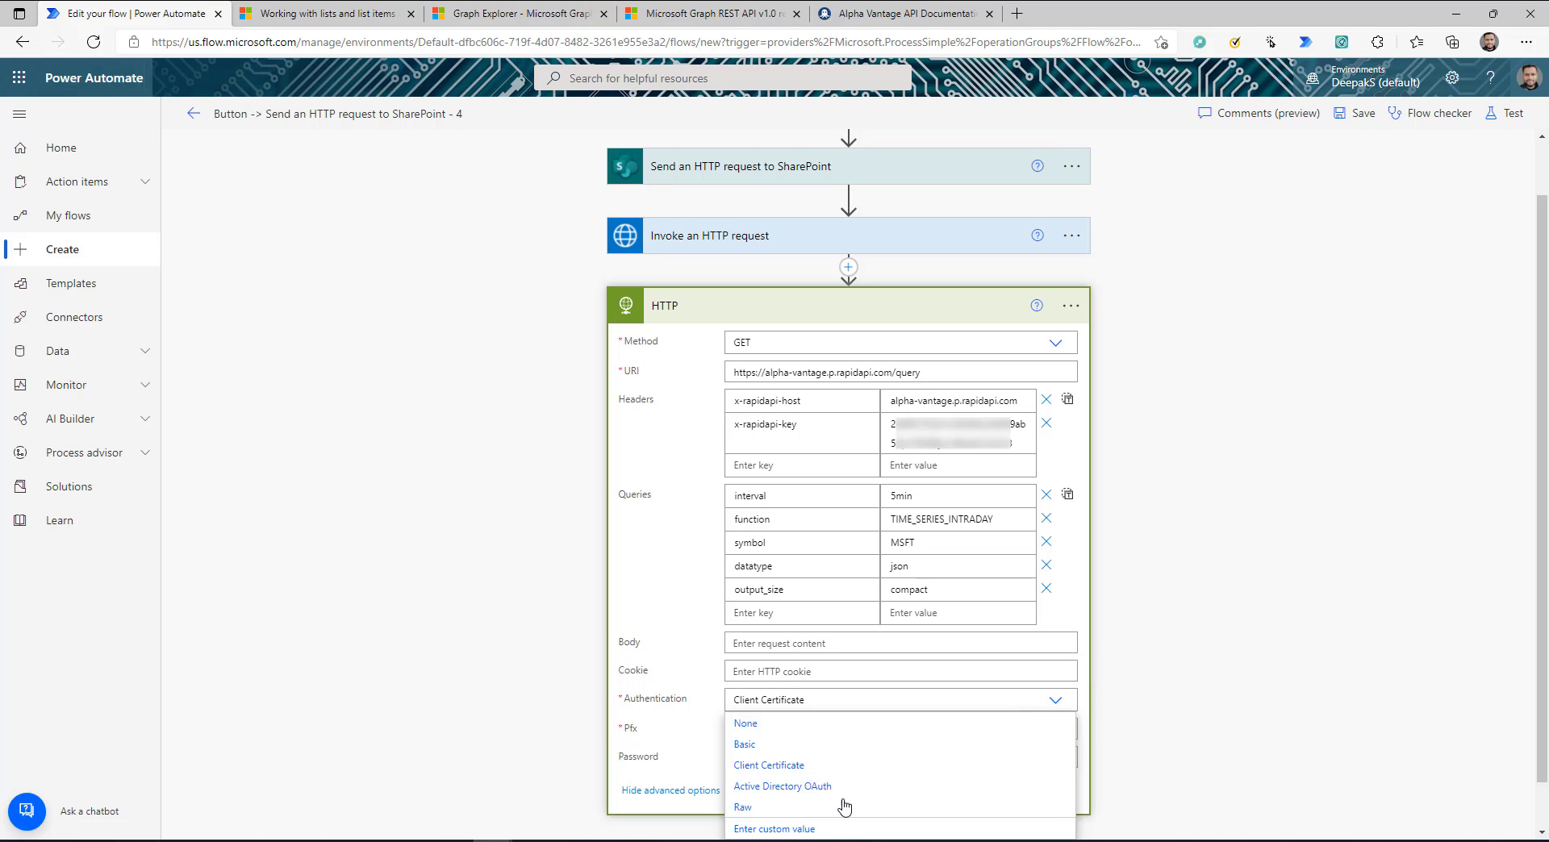
{"action": "left_click", "coordinate": [801, 796]}
{"action": "scroll", "coordinate": [1184, 711], "scroll_direction": "down", "scroll_amount": 2}
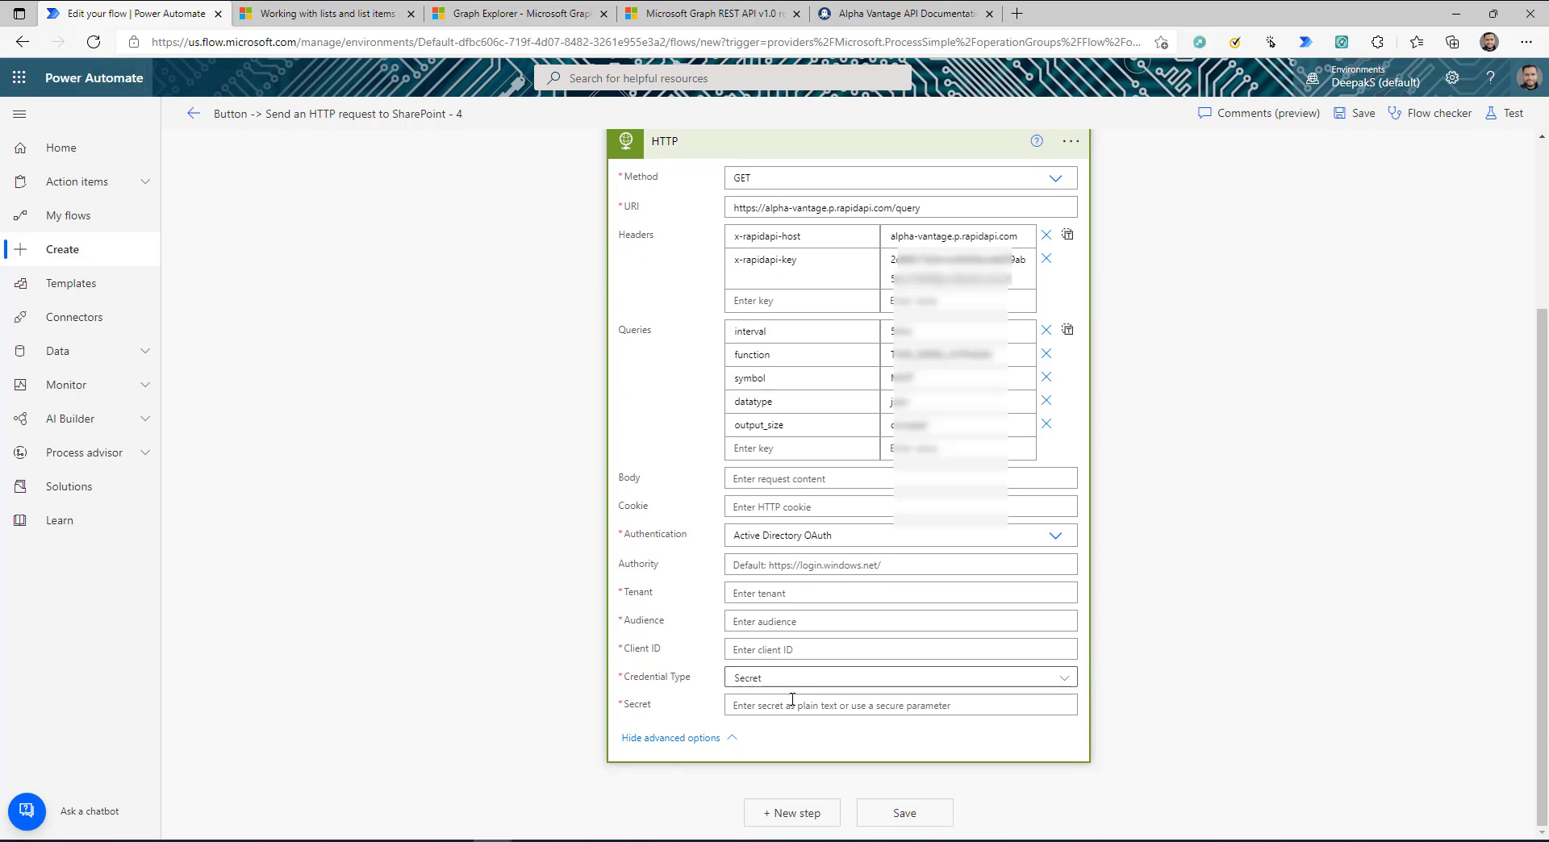
{"action": "scroll", "coordinate": [792, 699], "scroll_direction": "up", "scroll_amount": 3}
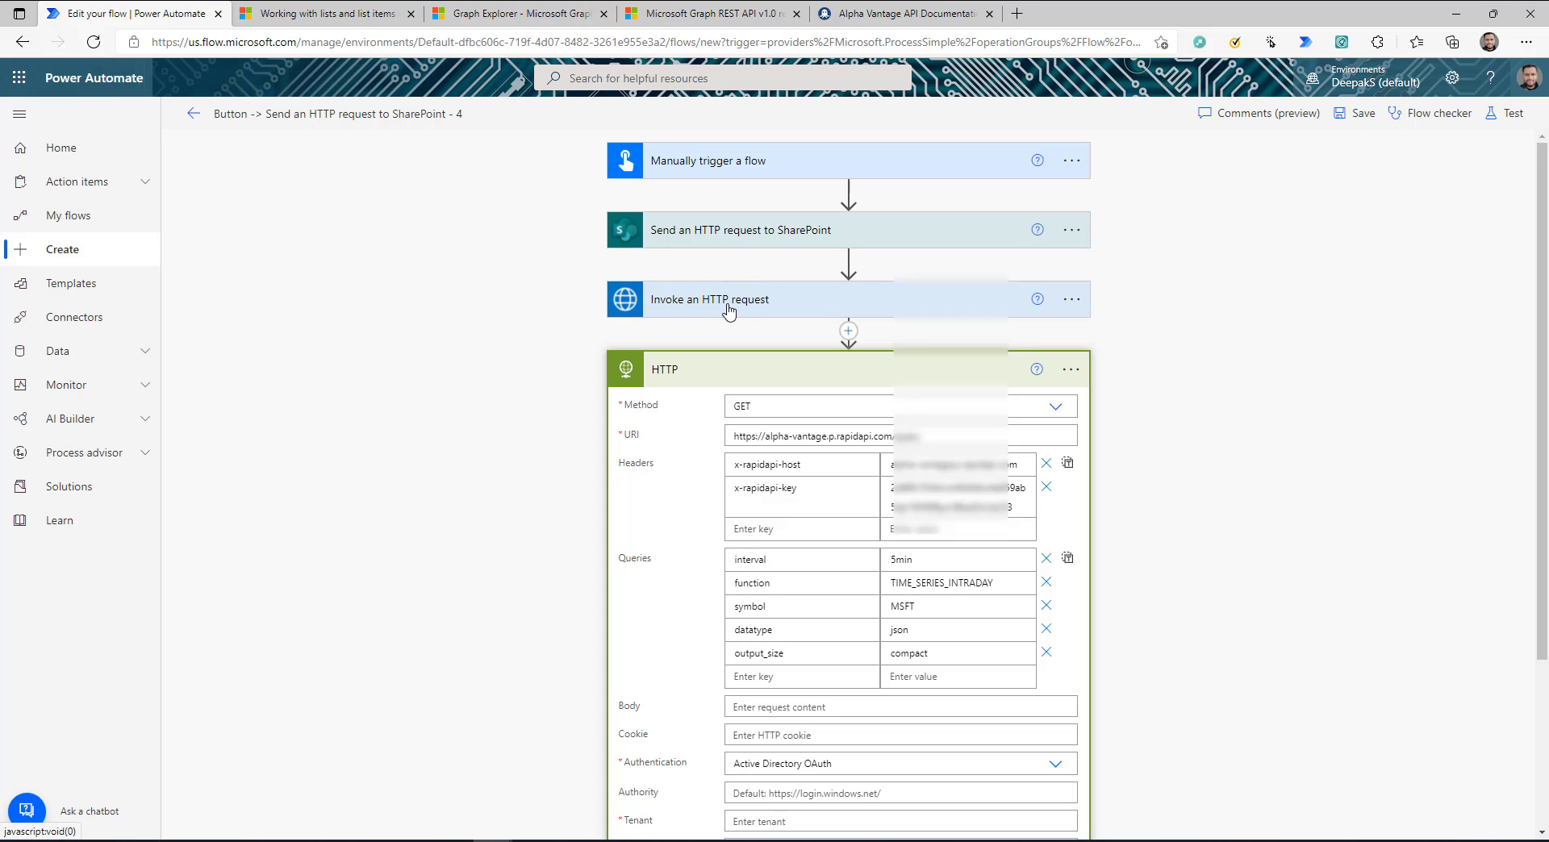
{"action": "scroll", "coordinate": [766, 442], "scroll_direction": "down", "scroll_amount": 3}
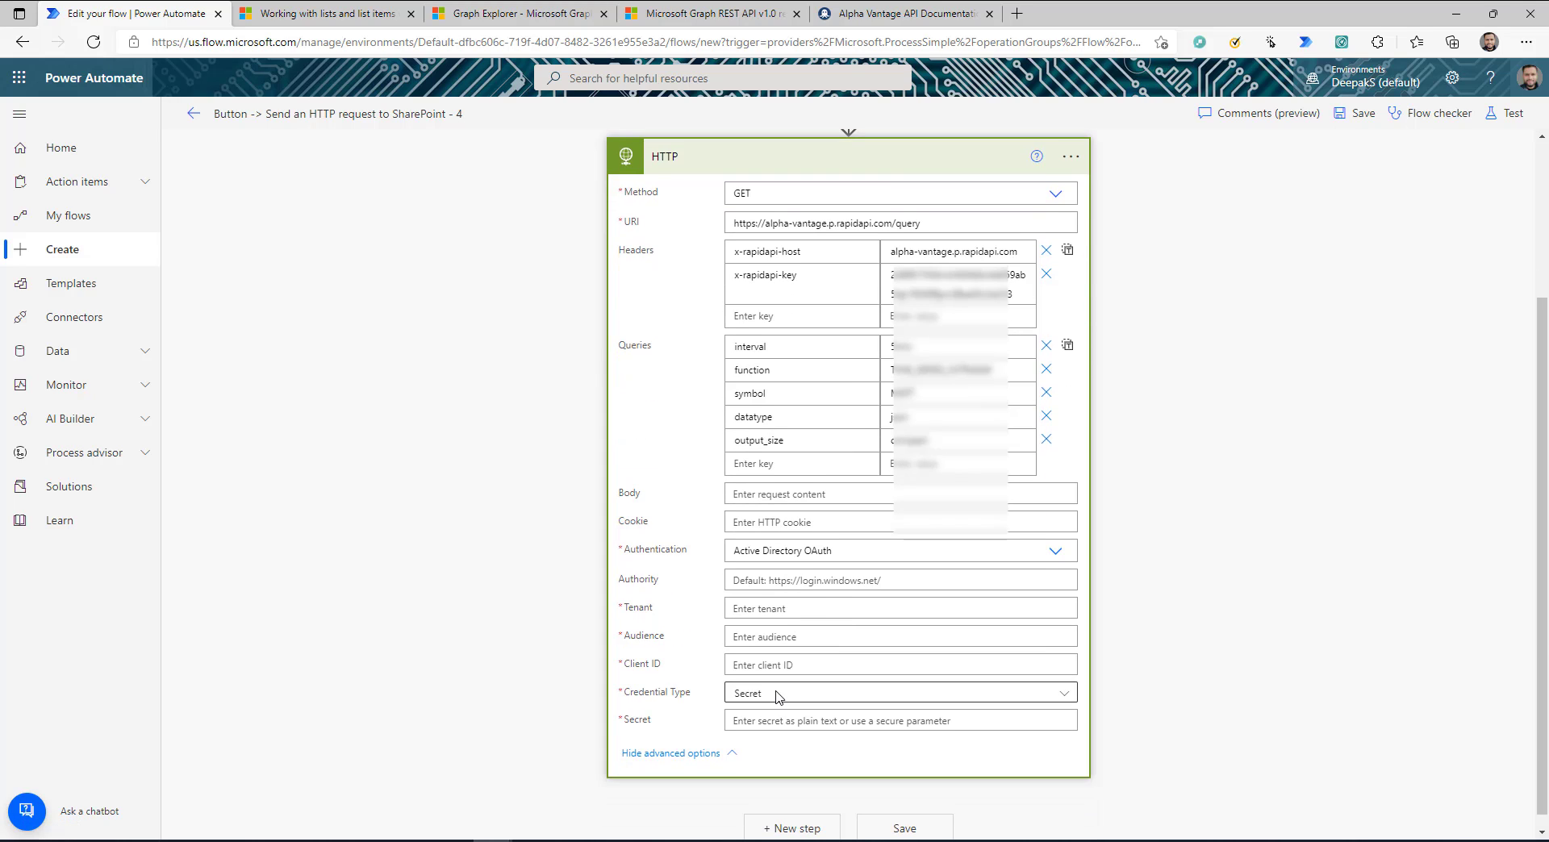
Try Raw authentication in the HTTP action to see its authorization value field, and return the authentication to None
{"action": "left_click", "coordinate": [1052, 555]}
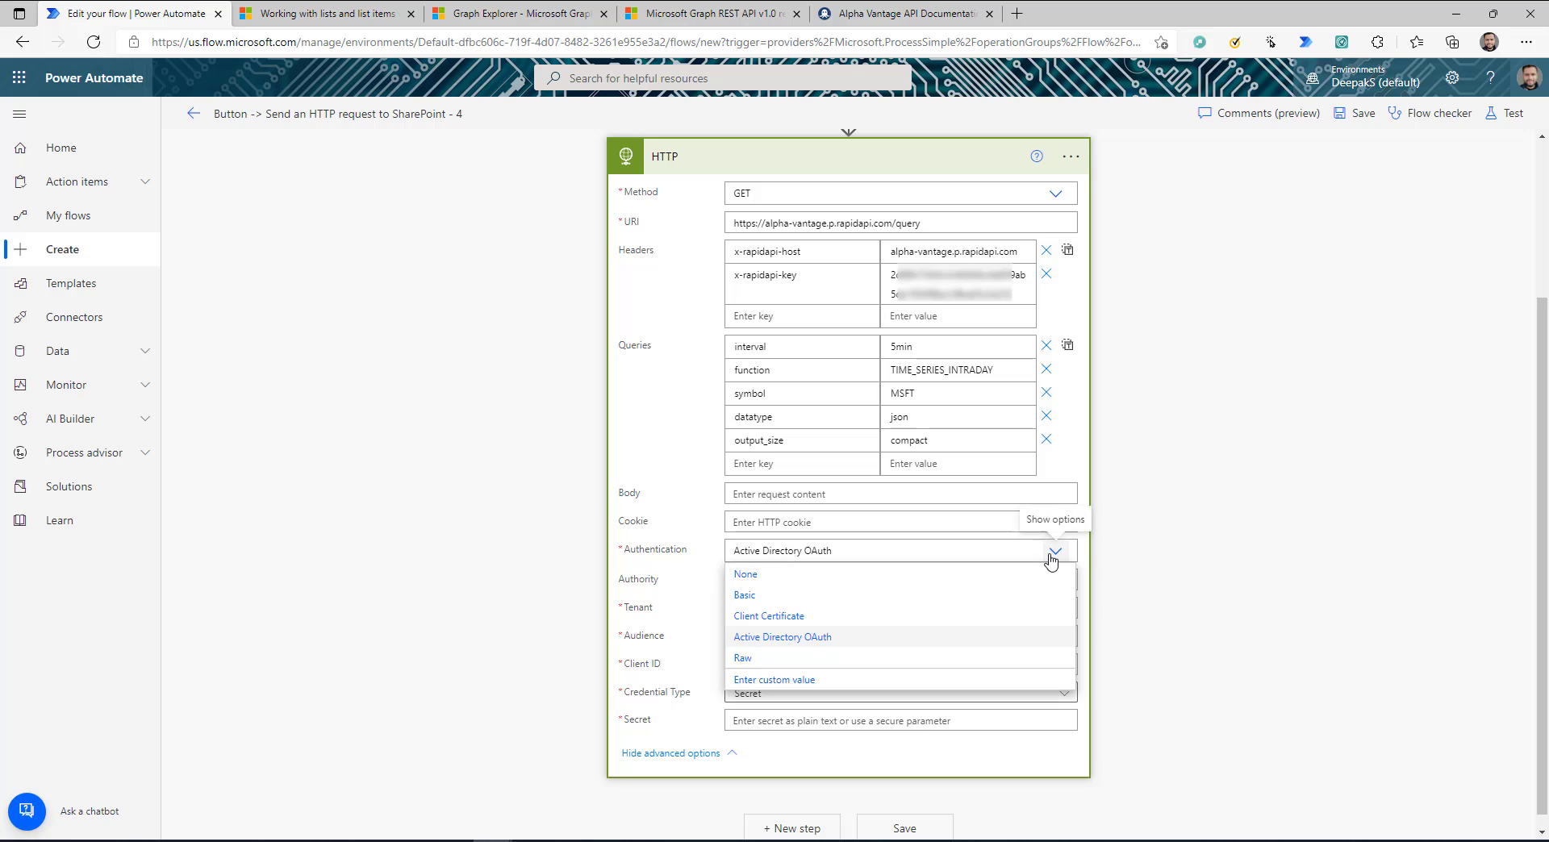
{"action": "left_click", "coordinate": [765, 657]}
{"action": "left_click", "coordinate": [766, 706]}
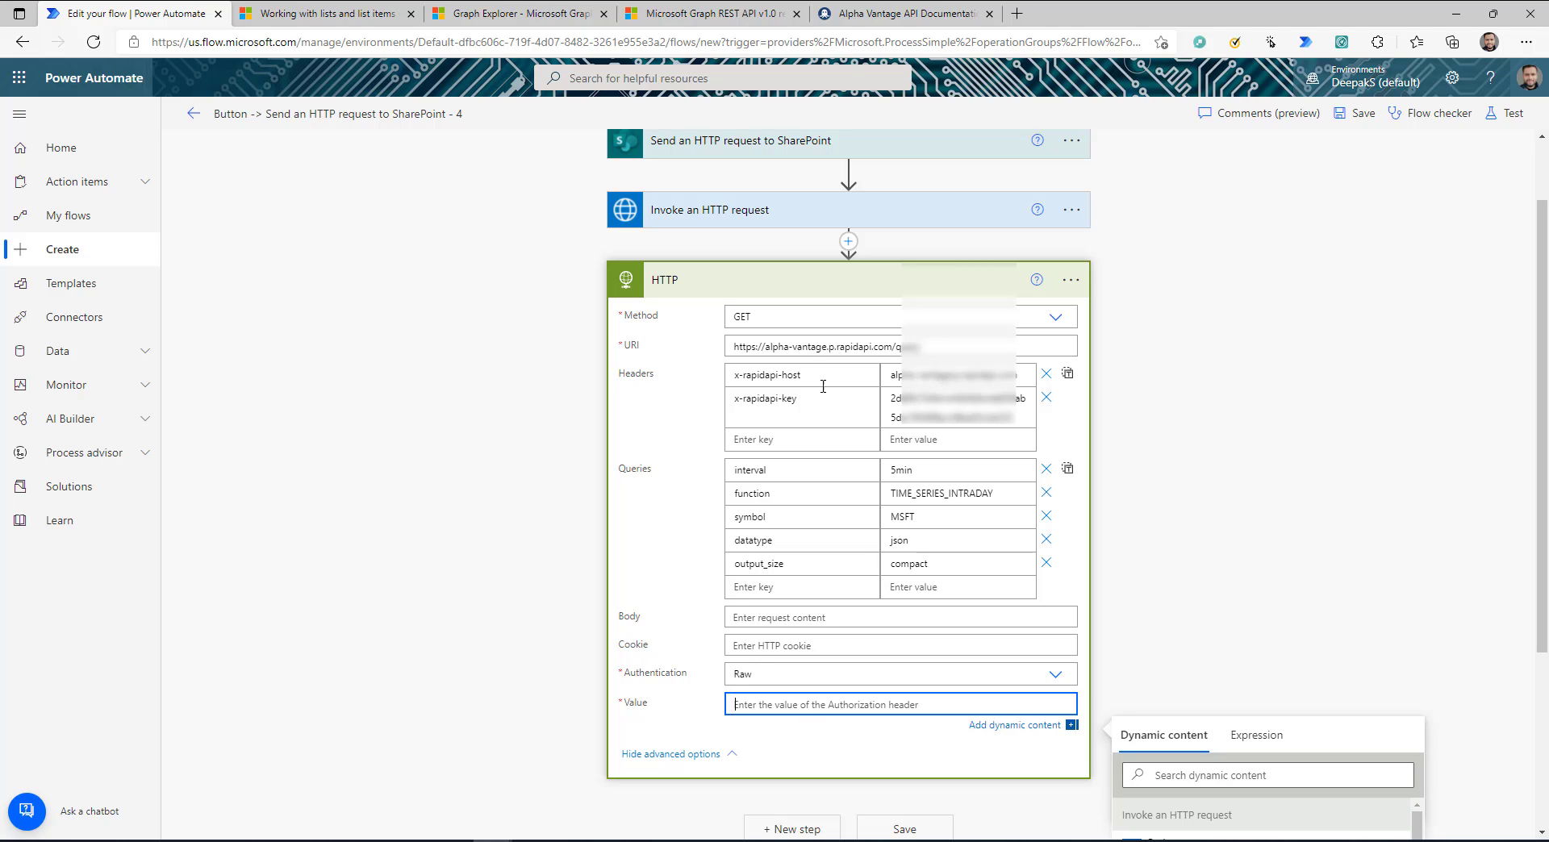
{"action": "left_click", "coordinate": [1055, 674]}
{"action": "left_click", "coordinate": [735, 699]}
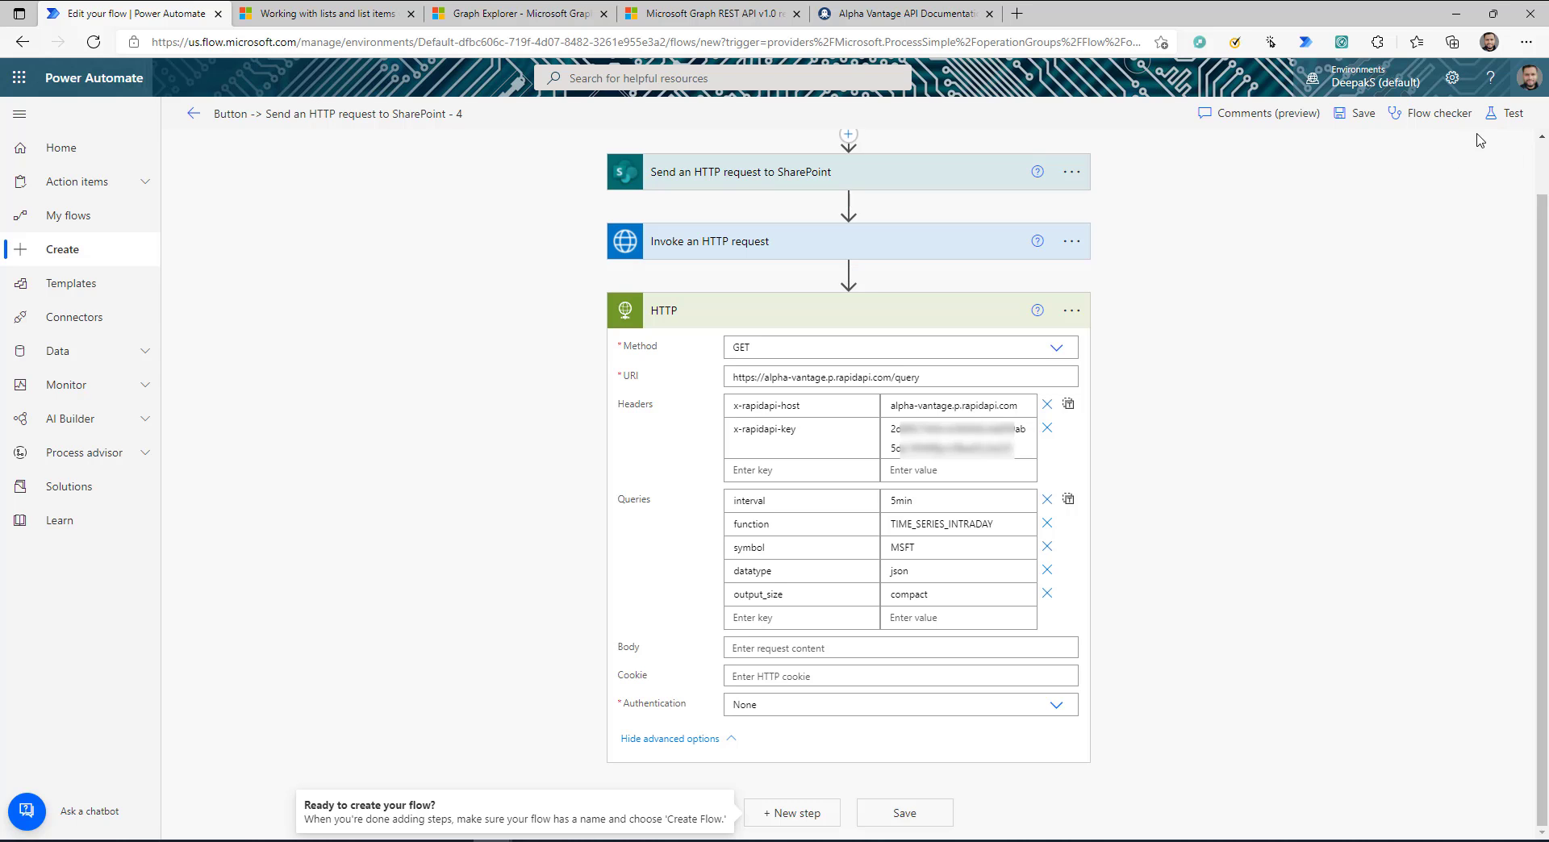
Run a test of the flow and expand the HTTP action's inputs and outputs in the run results
{"action": "left_click", "coordinate": [1502, 114]}
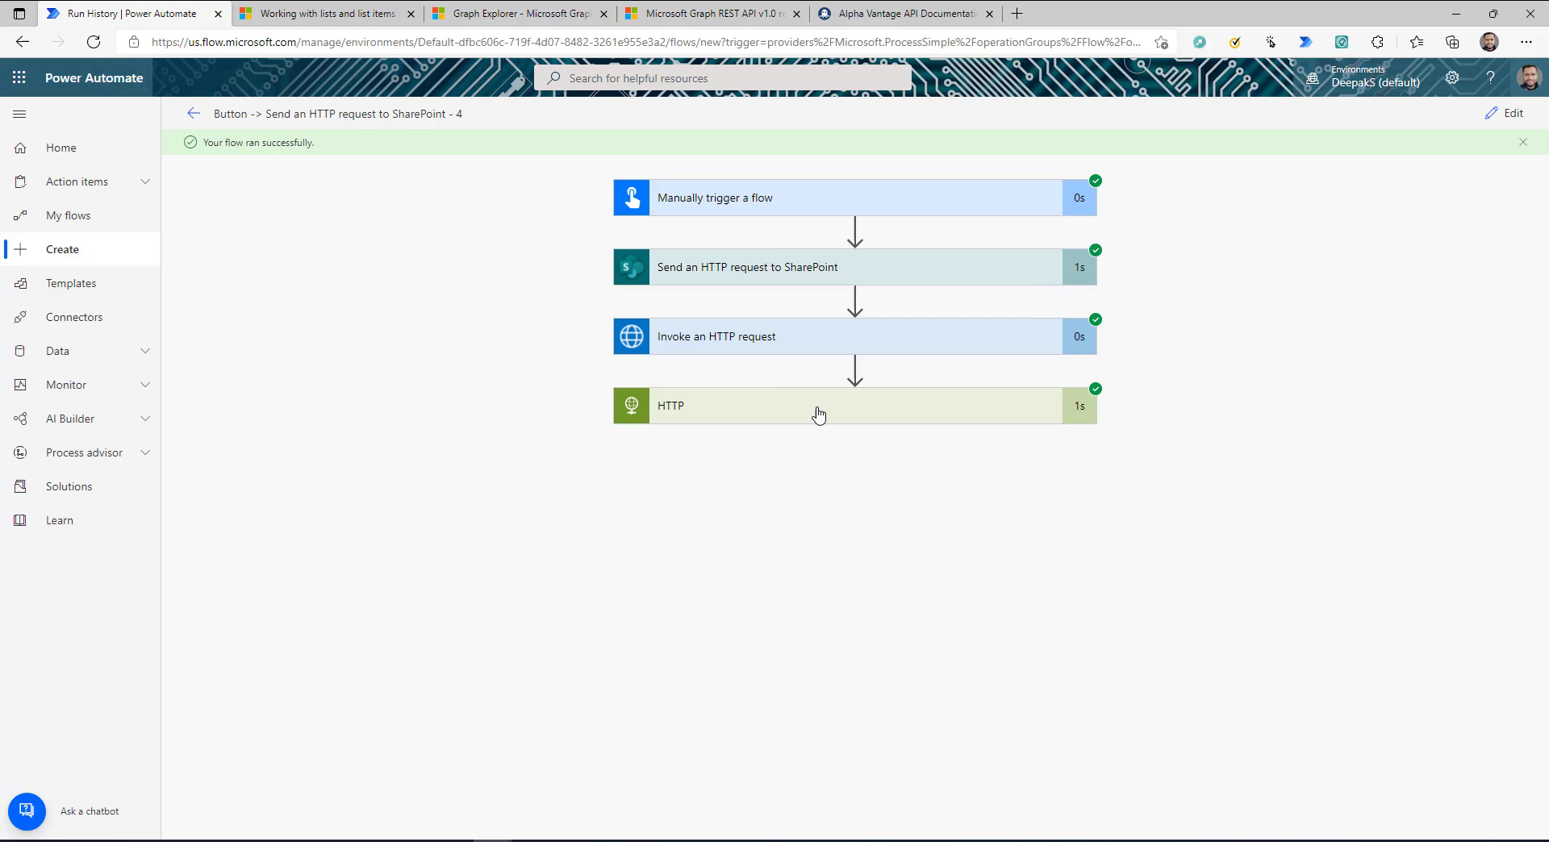
{"action": "left_click", "coordinate": [819, 415]}
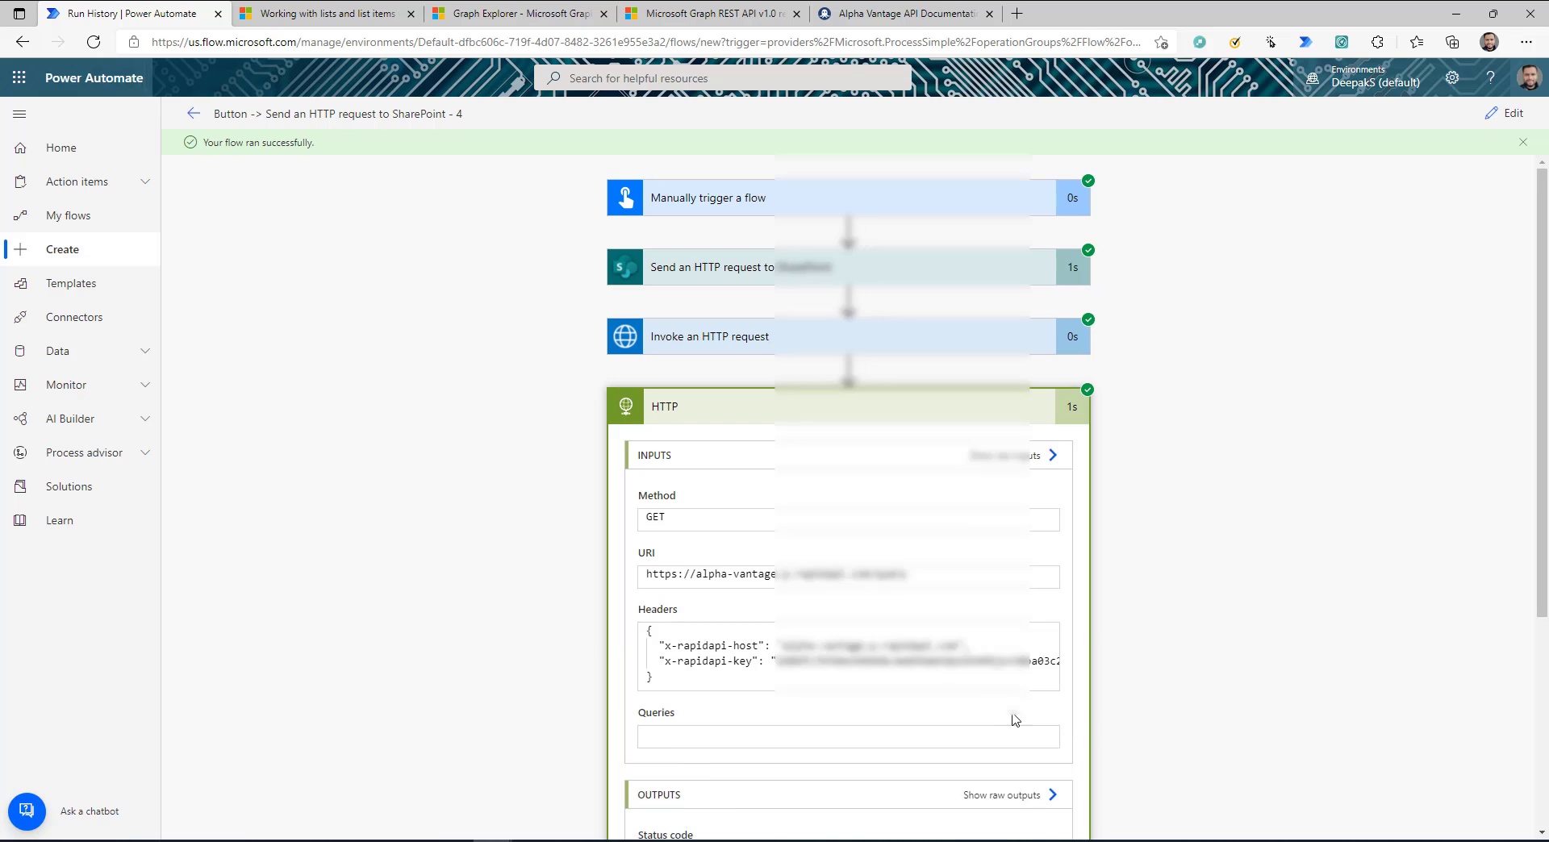
{"action": "scroll", "coordinate": [1049, 694], "scroll_direction": "down", "scroll_amount": 5}
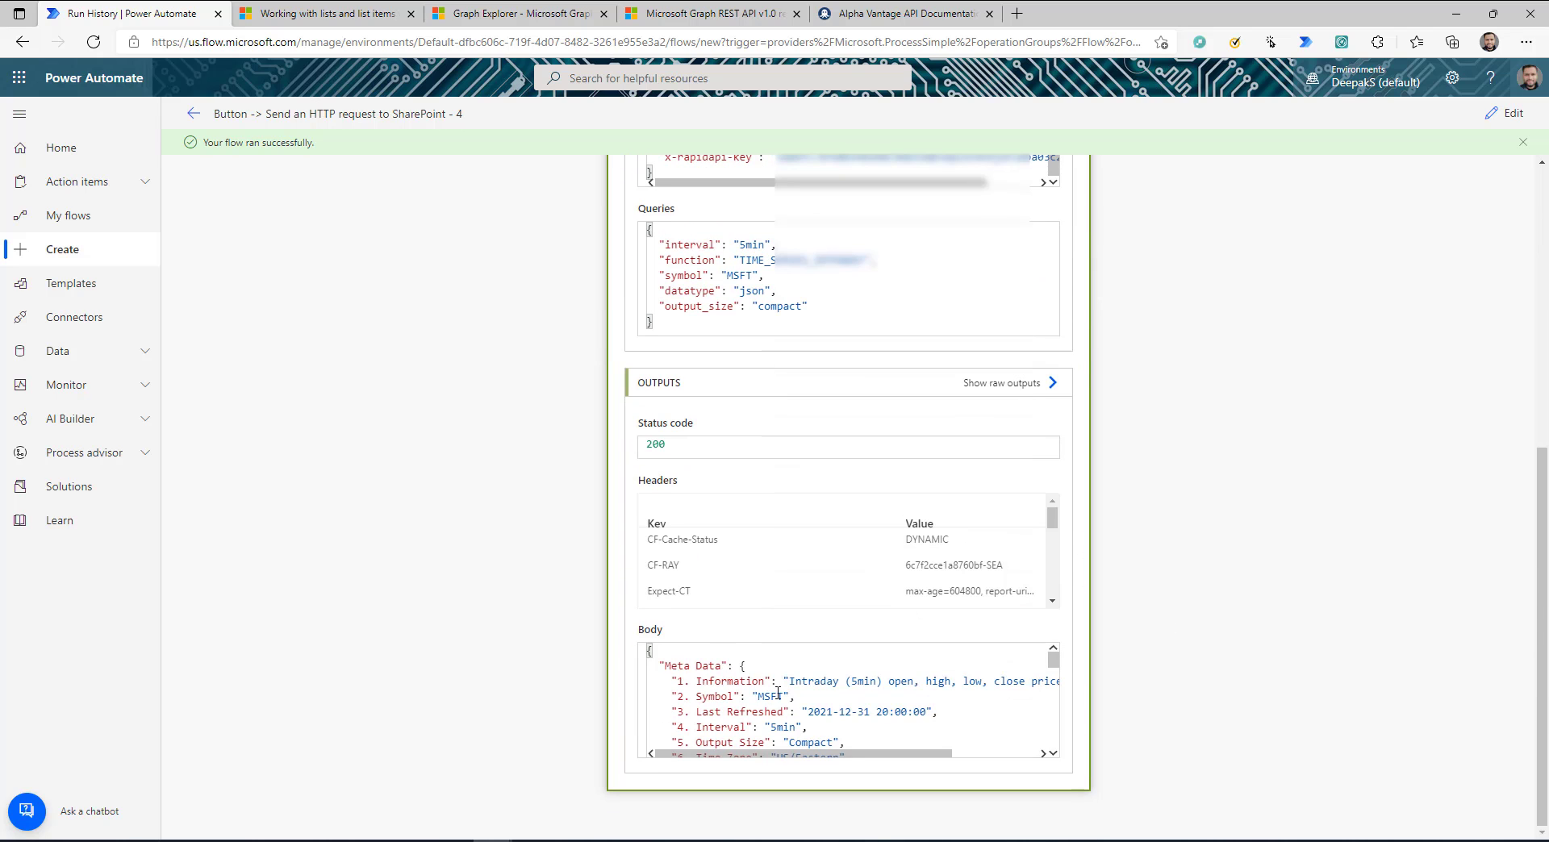
Examine the HTTP action's response body with its Meta Data and Time Series (5min) entries, then review the request inputs
{"action": "scroll", "coordinate": [807, 694], "scroll_direction": "down", "scroll_amount": 3}
{"action": "scroll", "coordinate": [968, 694], "scroll_direction": "up", "scroll_amount": 5}
{"action": "scroll", "coordinate": [1256, 695], "scroll_direction": "down", "scroll_amount": 2}
{"action": "scroll", "coordinate": [1256, 695], "scroll_direction": "down", "scroll_amount": 1}
{"action": "key", "text": "Down"}
{"action": "key", "text": "Down"}
{"action": "key", "text": "Down"}
{"action": "key", "text": "Down"}
{"action": "key", "text": "Down"}
{"action": "key", "text": "Down"}
{"action": "key", "text": "Down"}
{"action": "key", "text": "Down"}
{"action": "key", "text": "Down"}
{"action": "key", "text": "Down"}
{"action": "key", "text": "Down"}
{"action": "key", "text": "Down"}
{"action": "key", "text": "Down"}
{"action": "key", "text": "Down"}
{"action": "key", "text": "Down"}
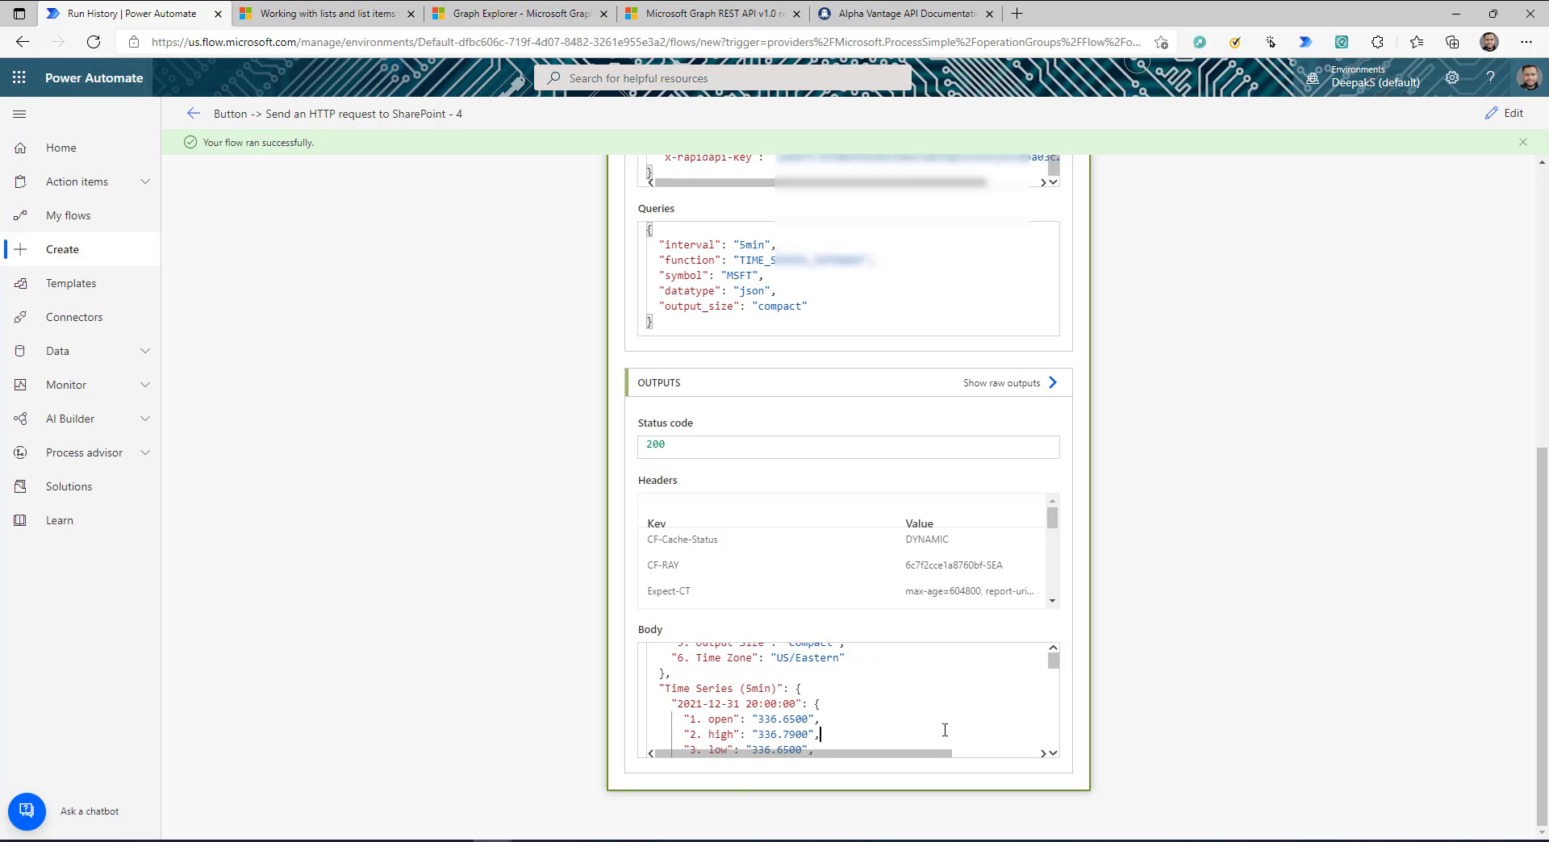
{"action": "scroll", "coordinate": [923, 730], "scroll_direction": "up", "scroll_amount": 10}
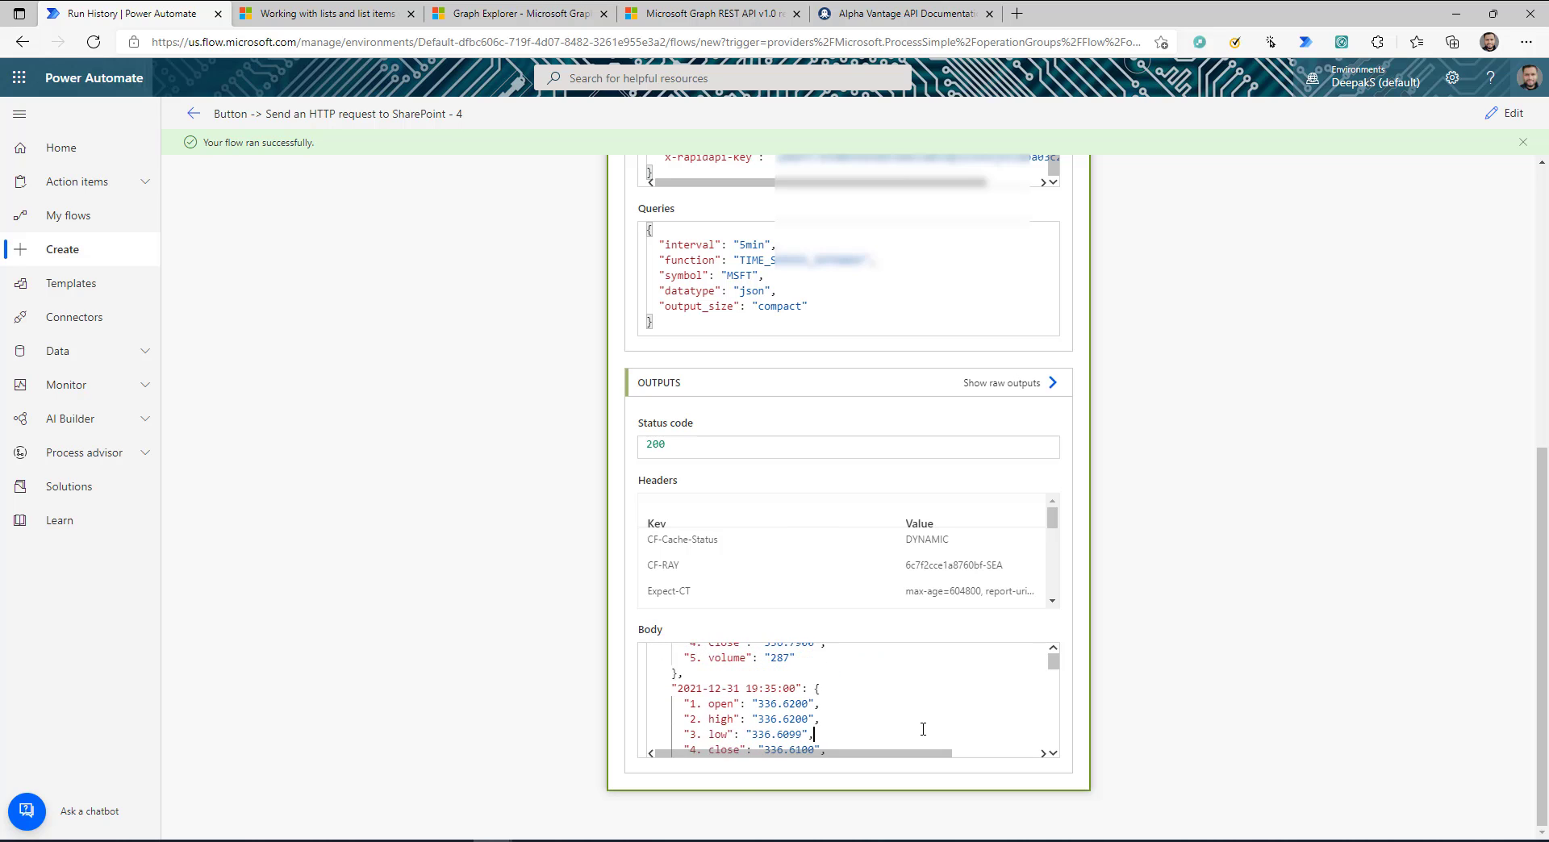
{"action": "scroll", "coordinate": [1141, 717], "scroll_direction": "up", "scroll_amount": 5}
{"action": "scroll", "coordinate": [1140, 717], "scroll_direction": "up", "scroll_amount": 1}
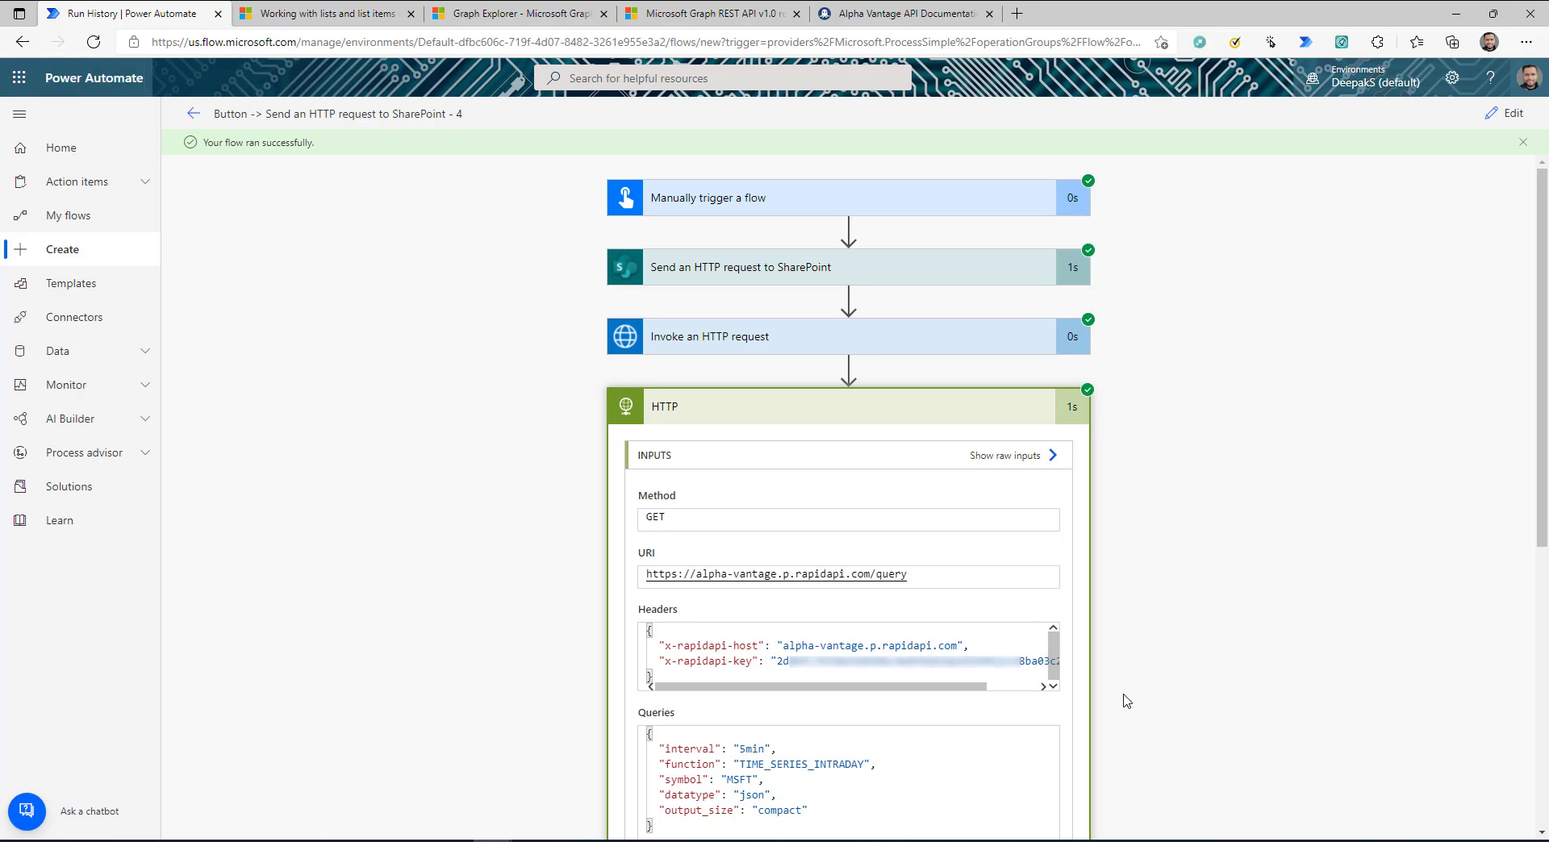
Review the SharePoint request action in the run results and collapse the HTTP action's details
{"action": "left_click", "coordinate": [885, 268]}
{"action": "left_click", "coordinate": [777, 267]}
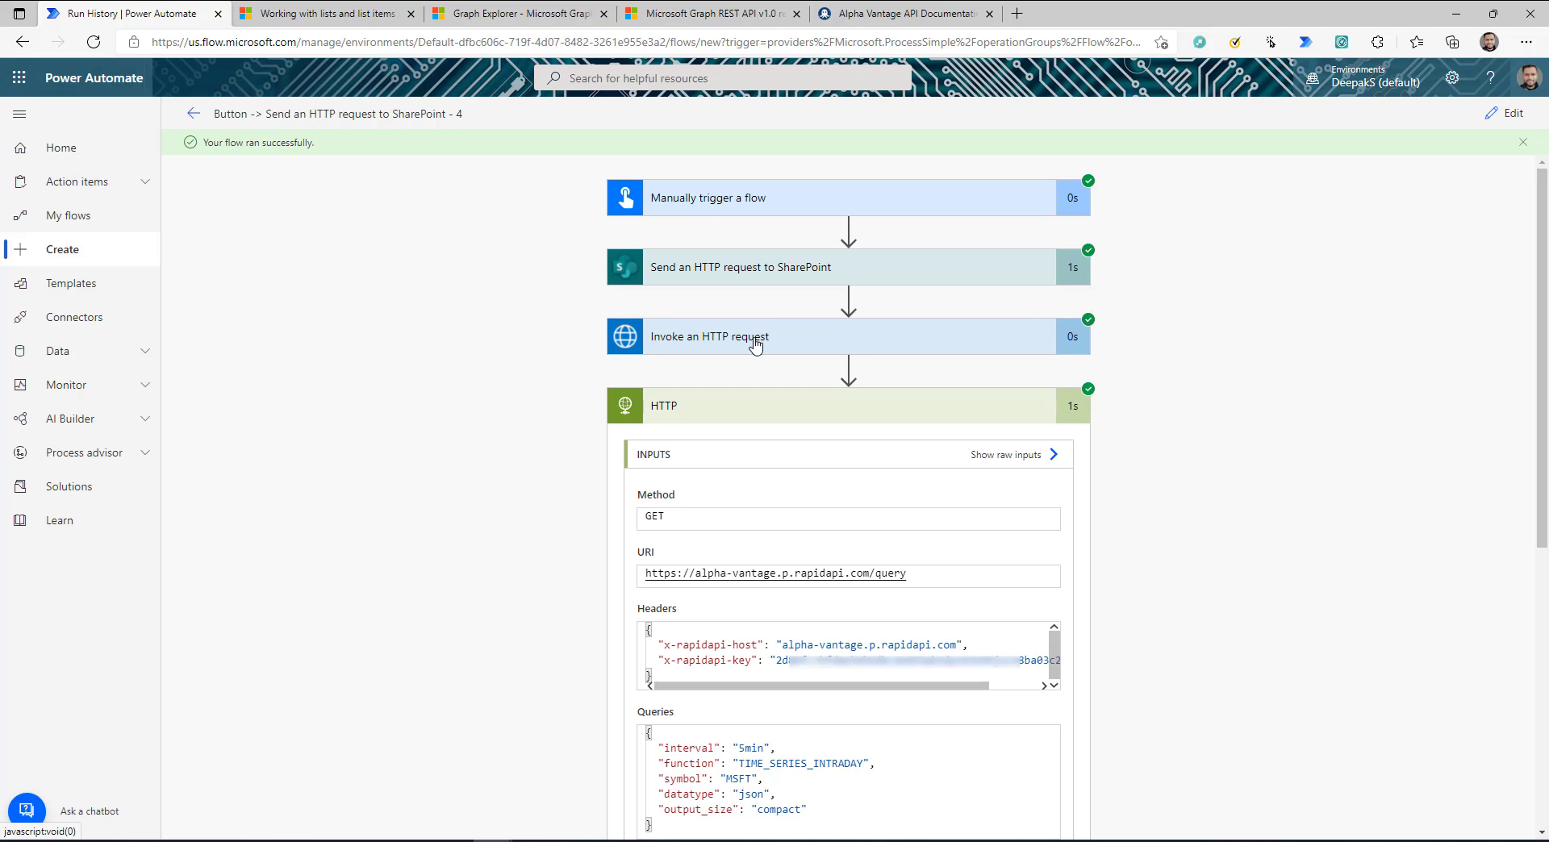
{"action": "left_click", "coordinate": [795, 422]}
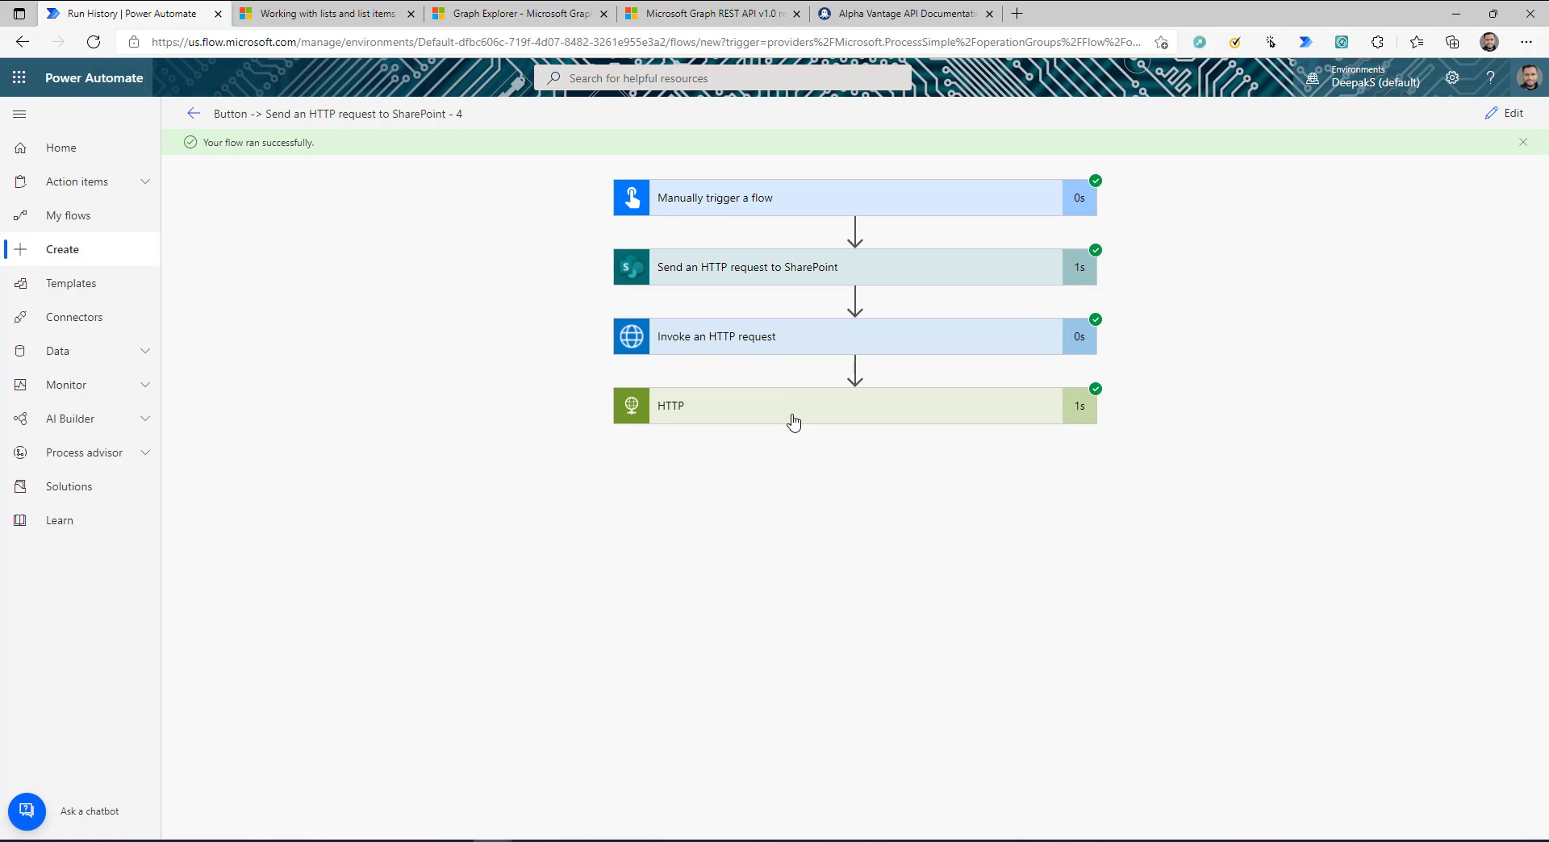